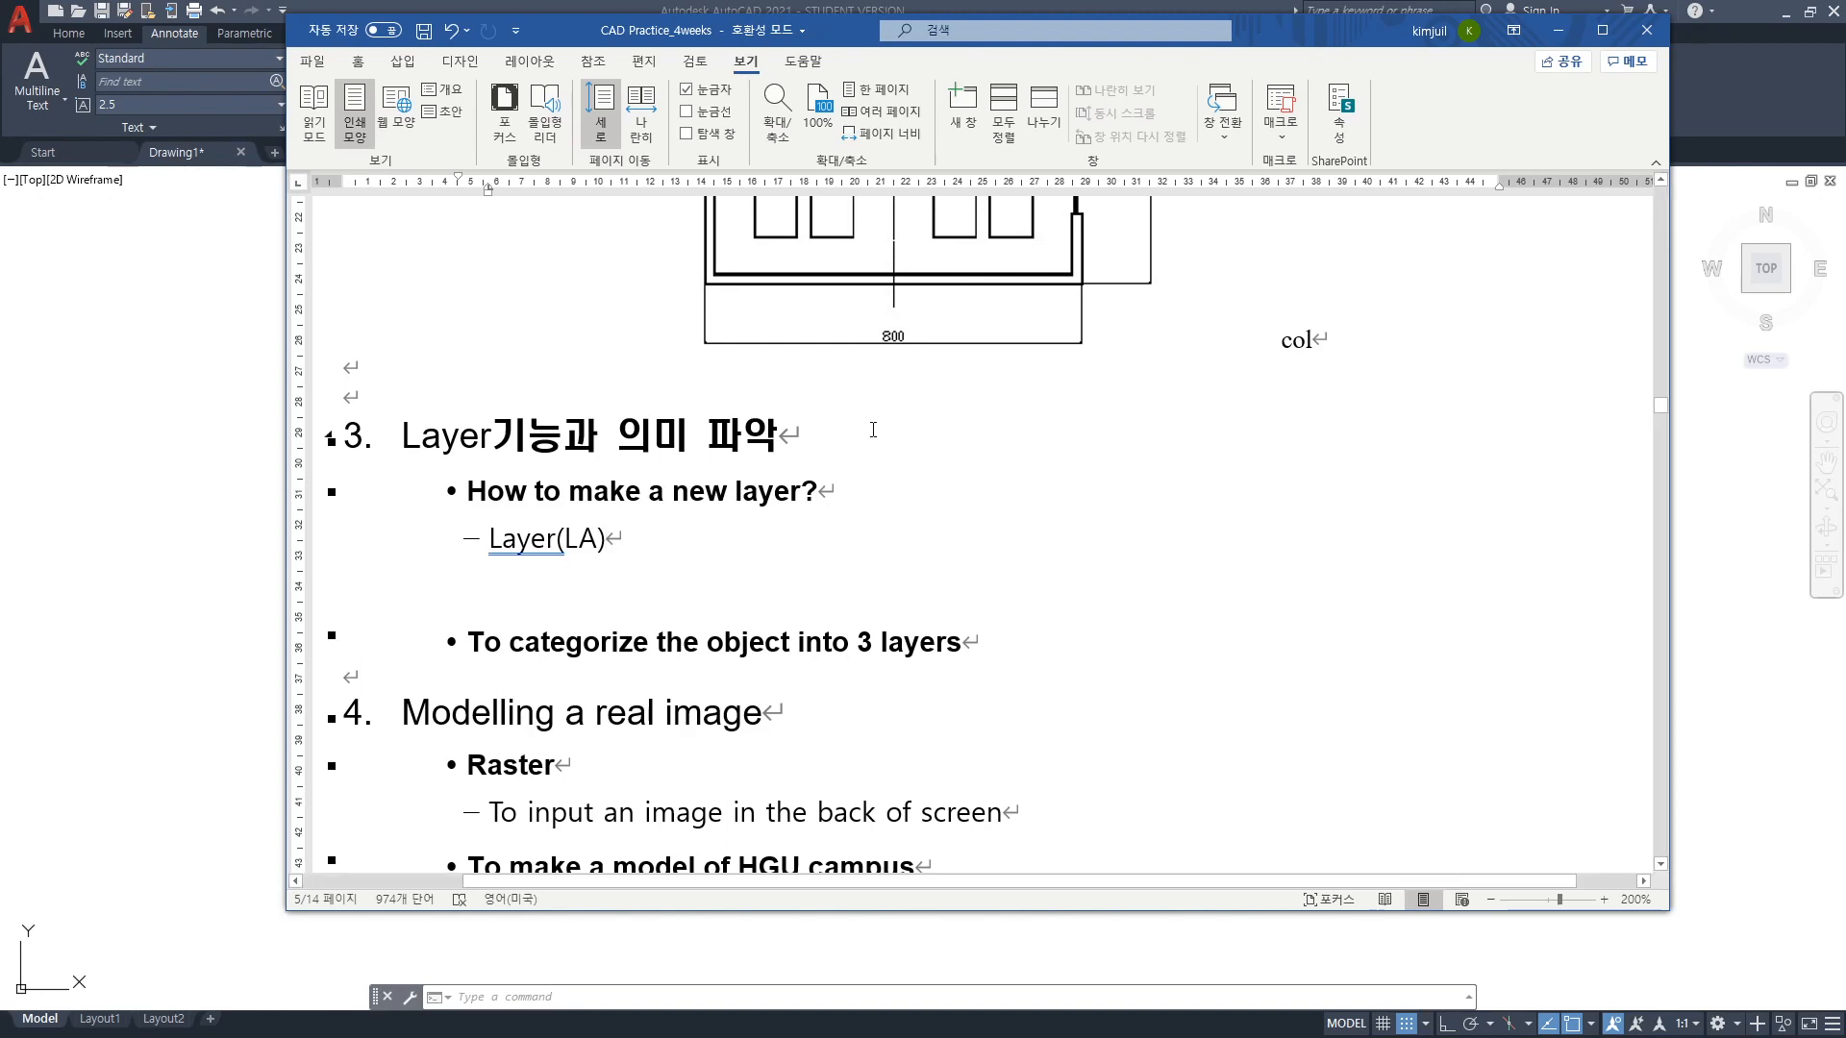
left_click_drag(404, 439, 475, 447)
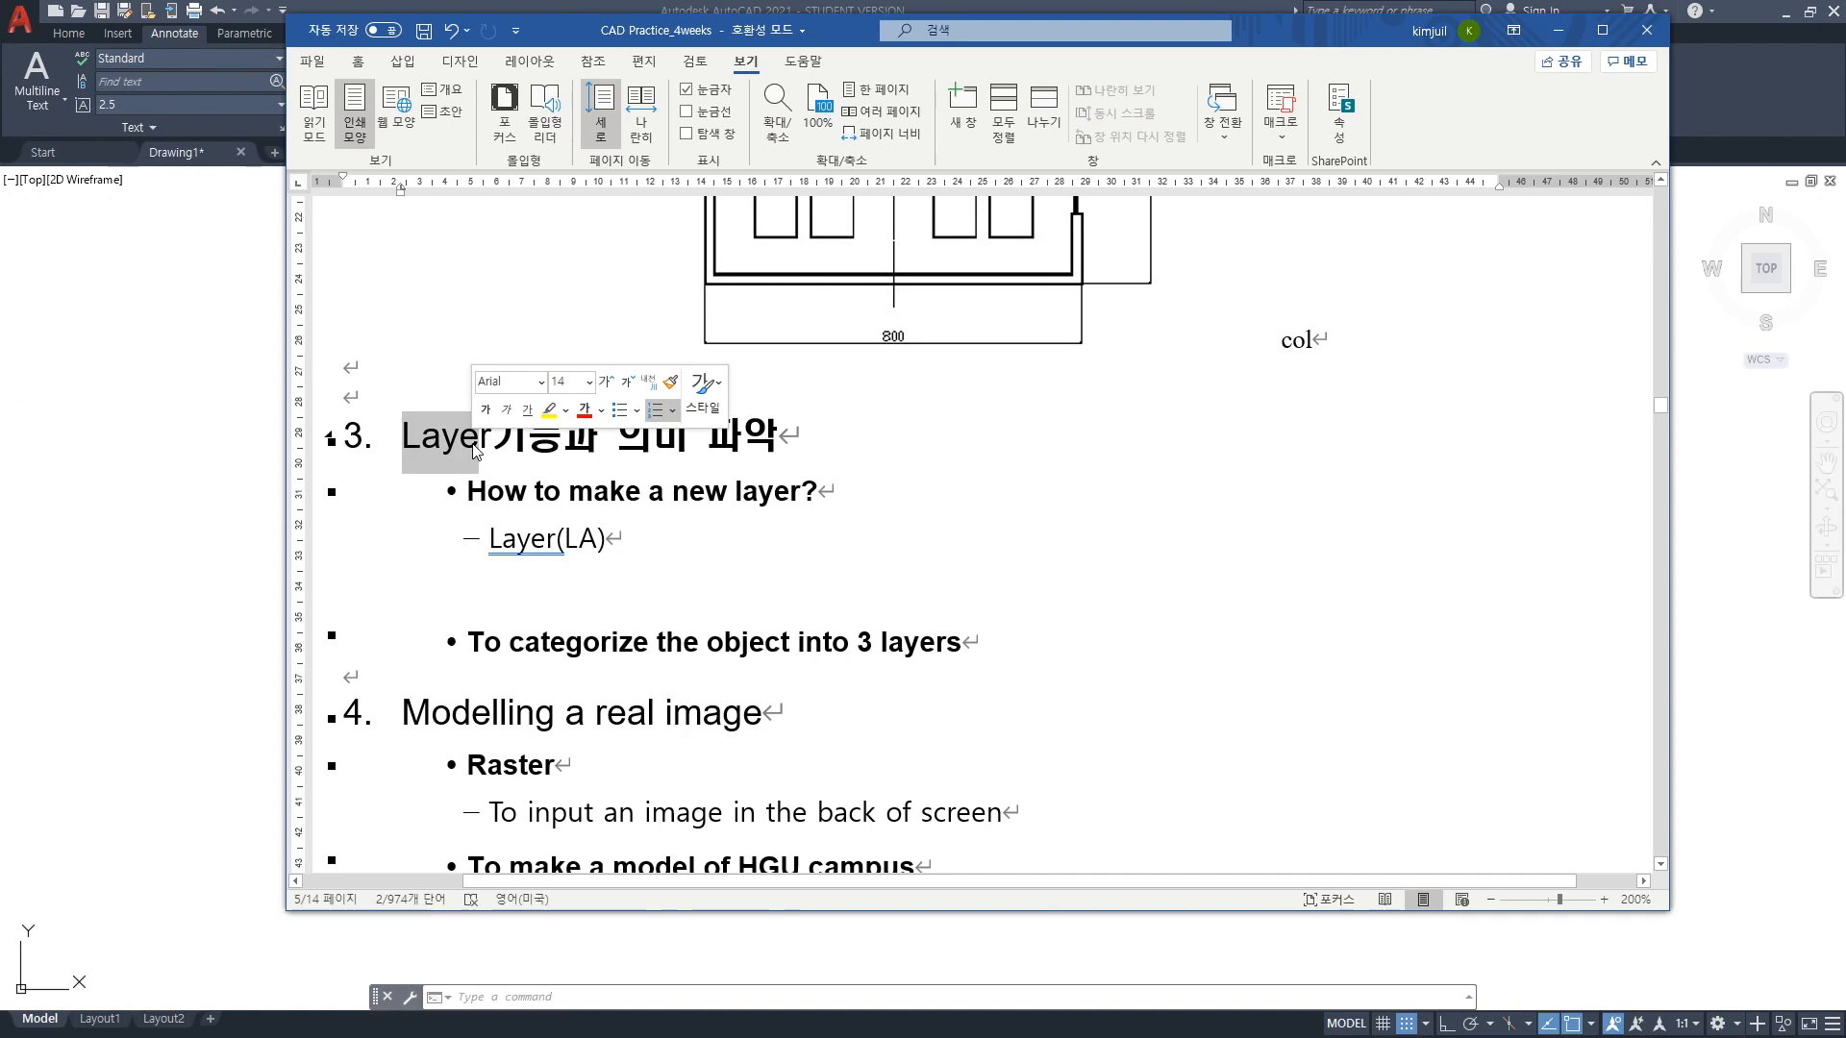
left_click(563, 455)
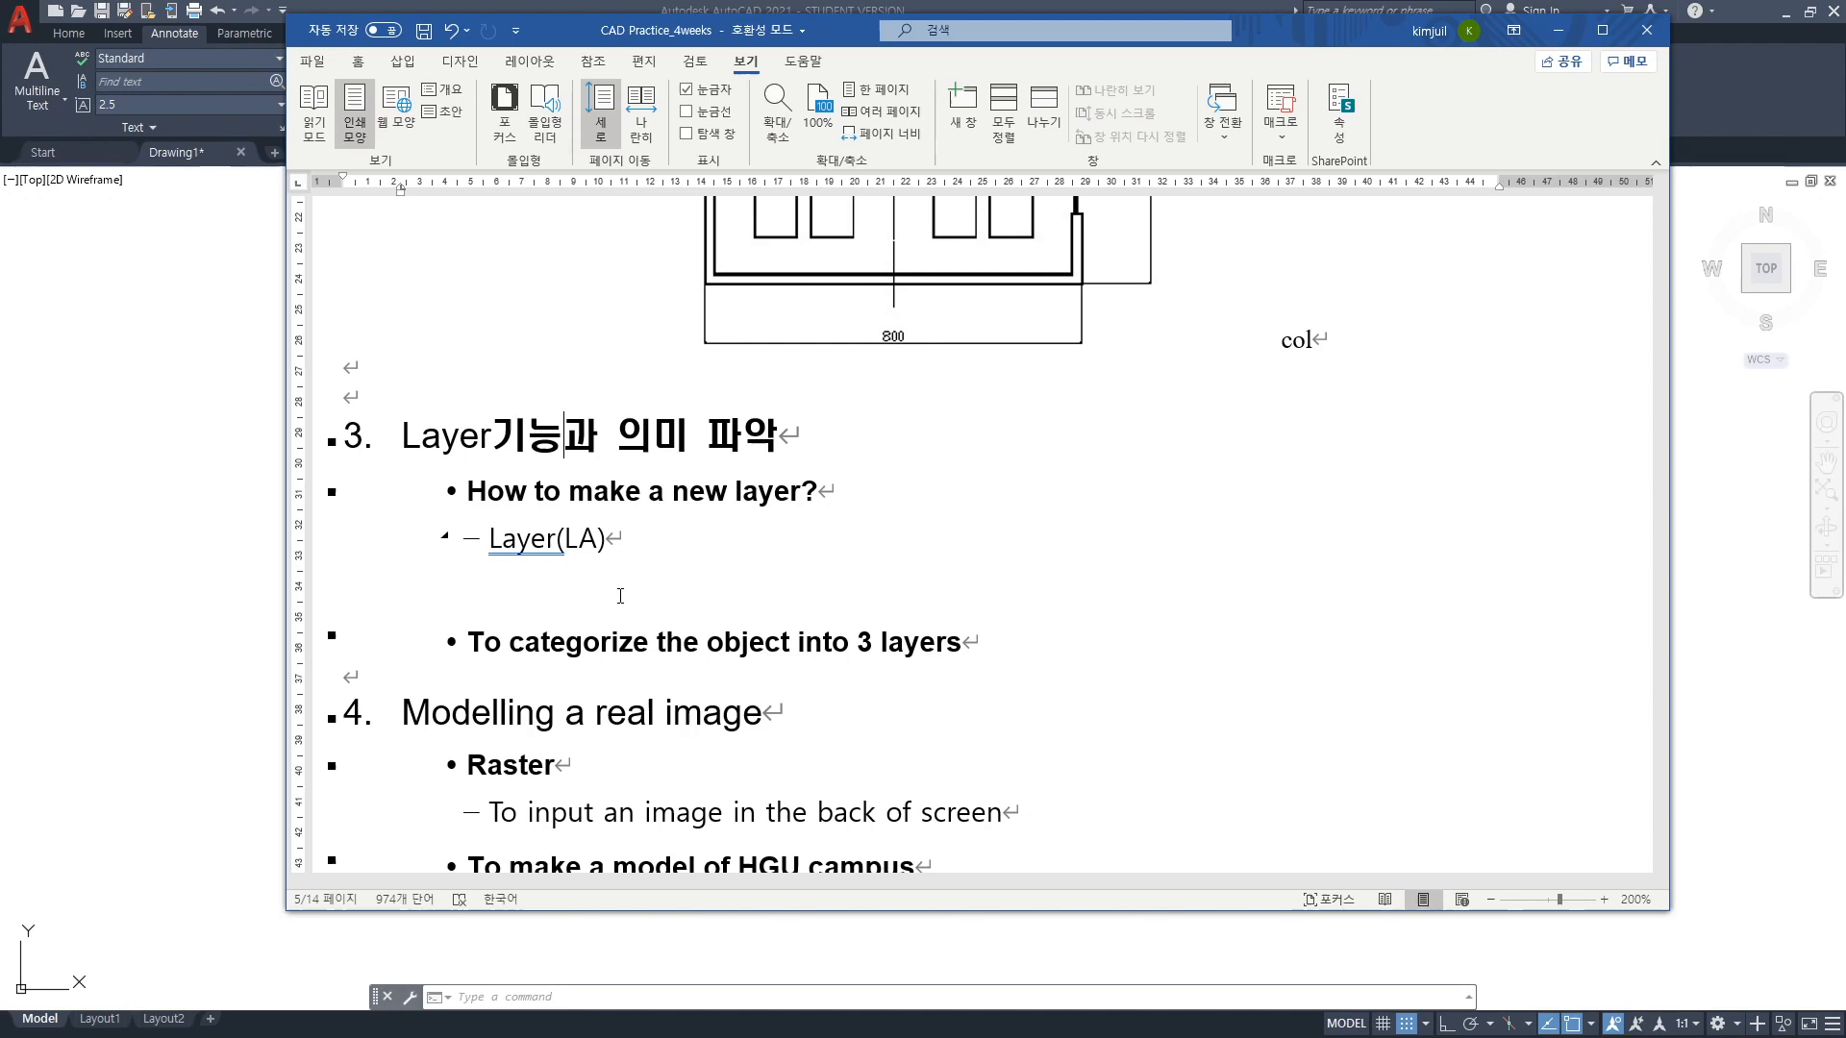
Switch to AutoCAD and review the object color, lineweight and linetype choices for the drawing
key("alt+Tab")
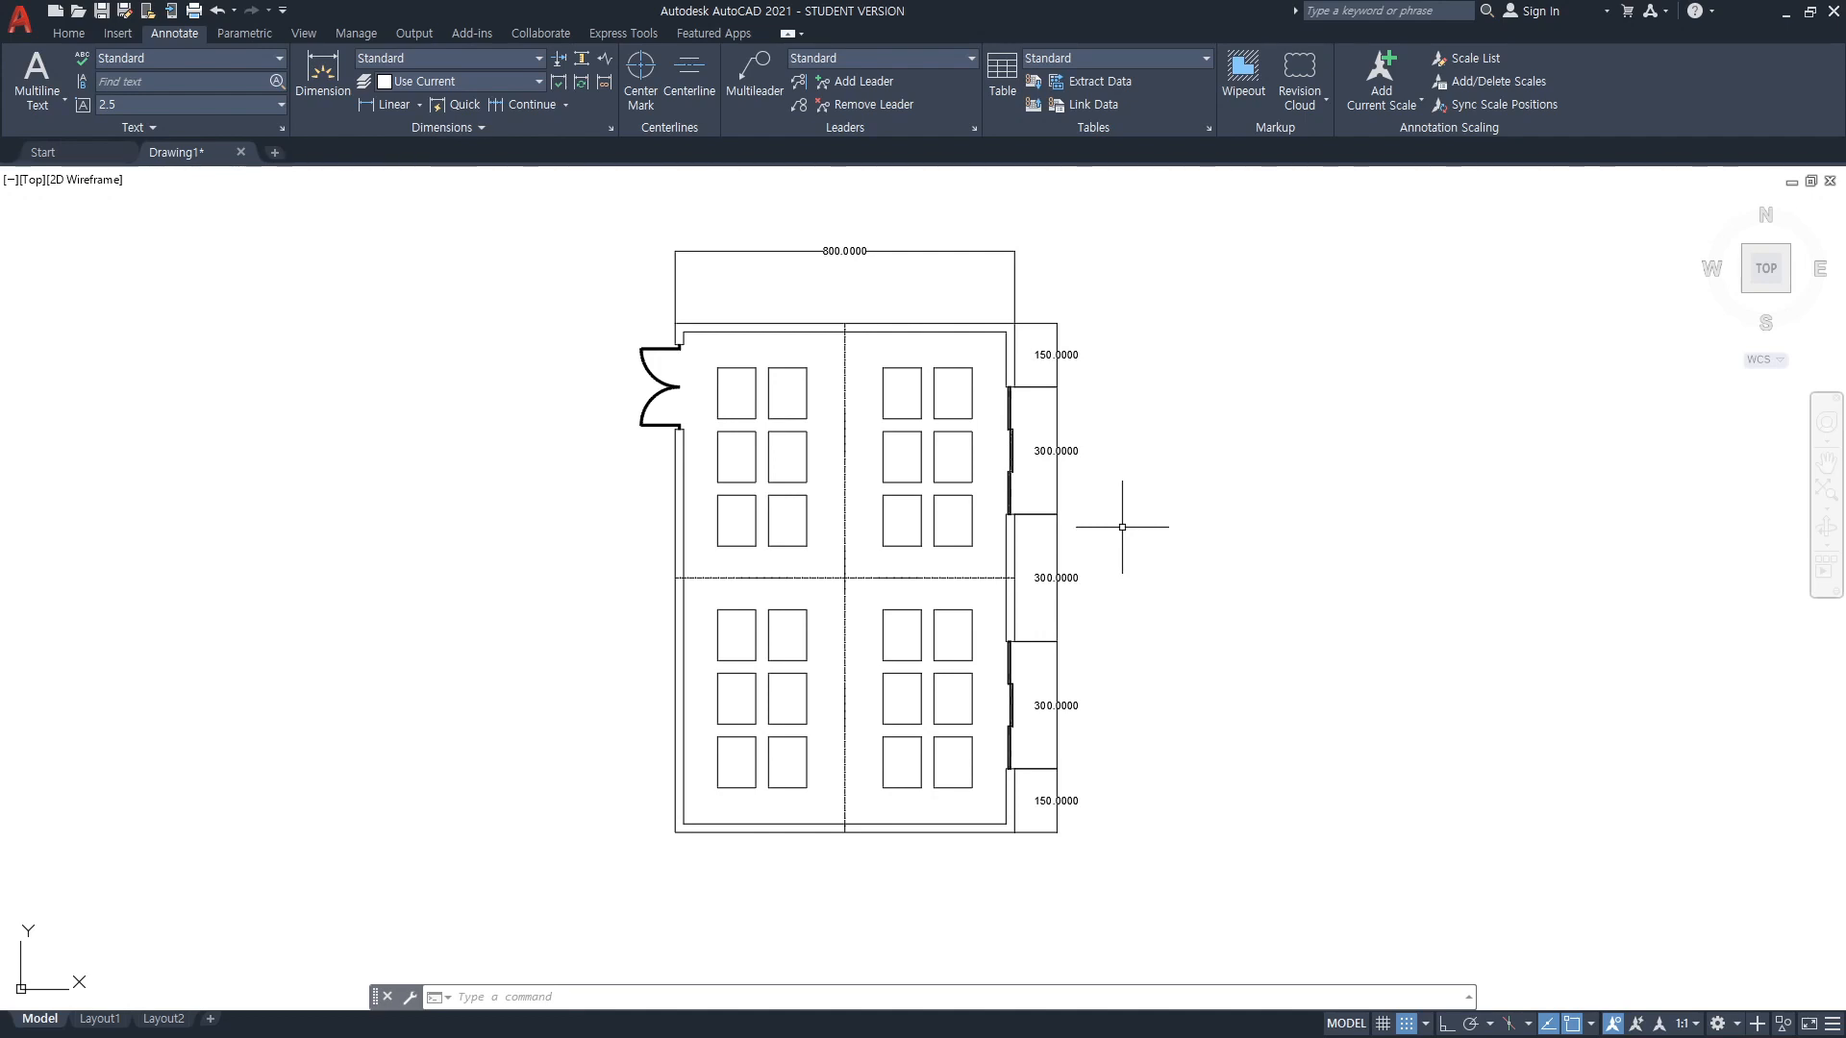
left_click(68, 33)
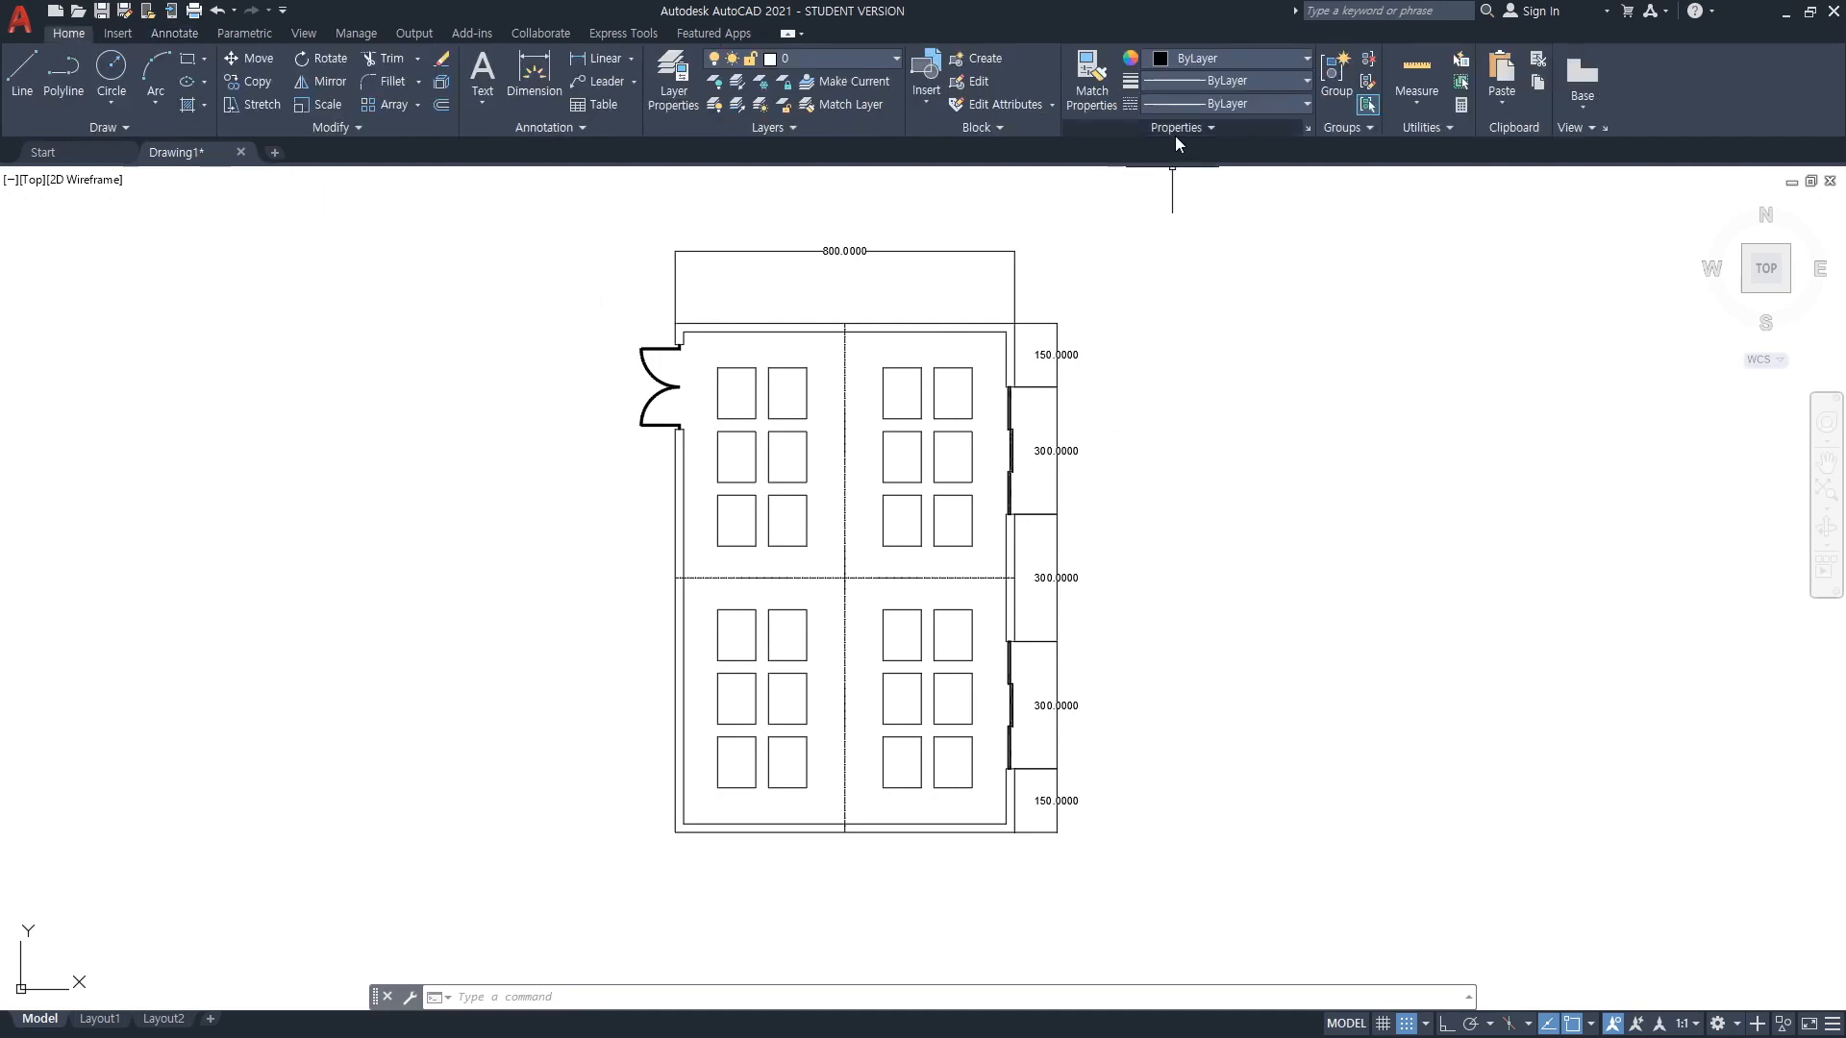
left_click(1305, 58)
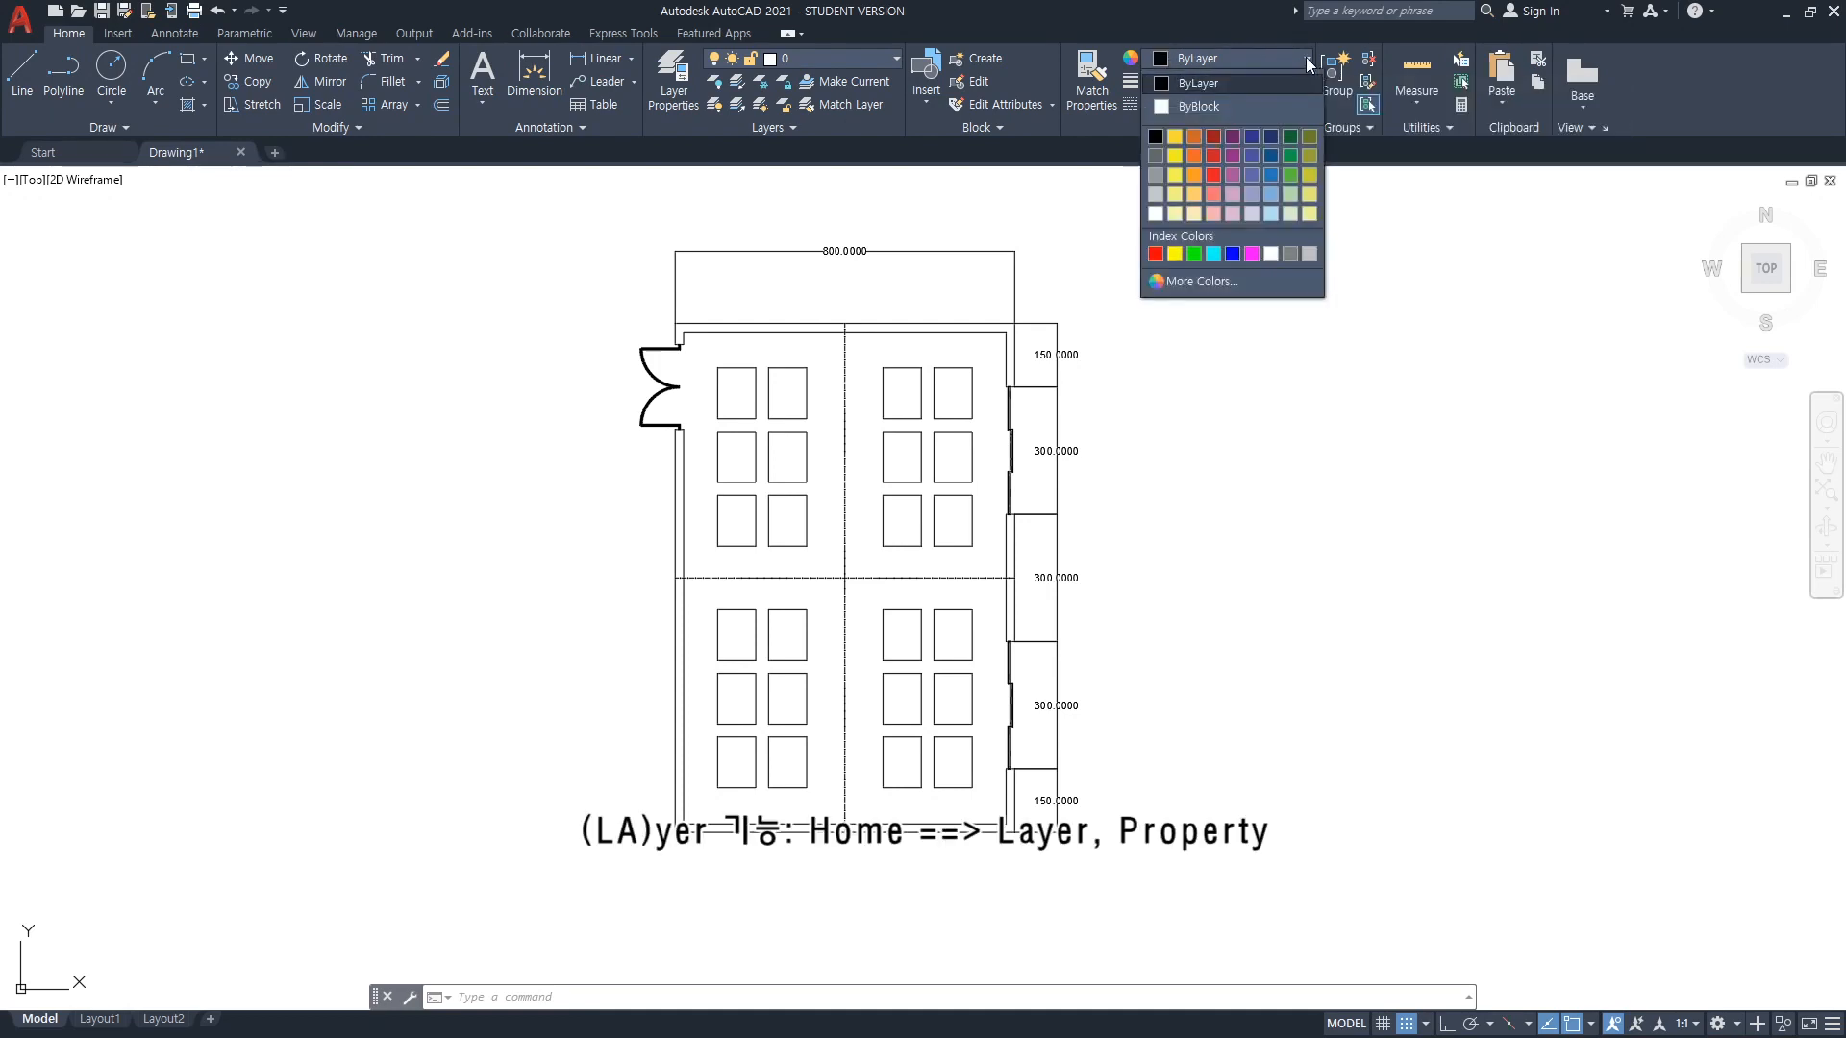
left_click(1306, 56)
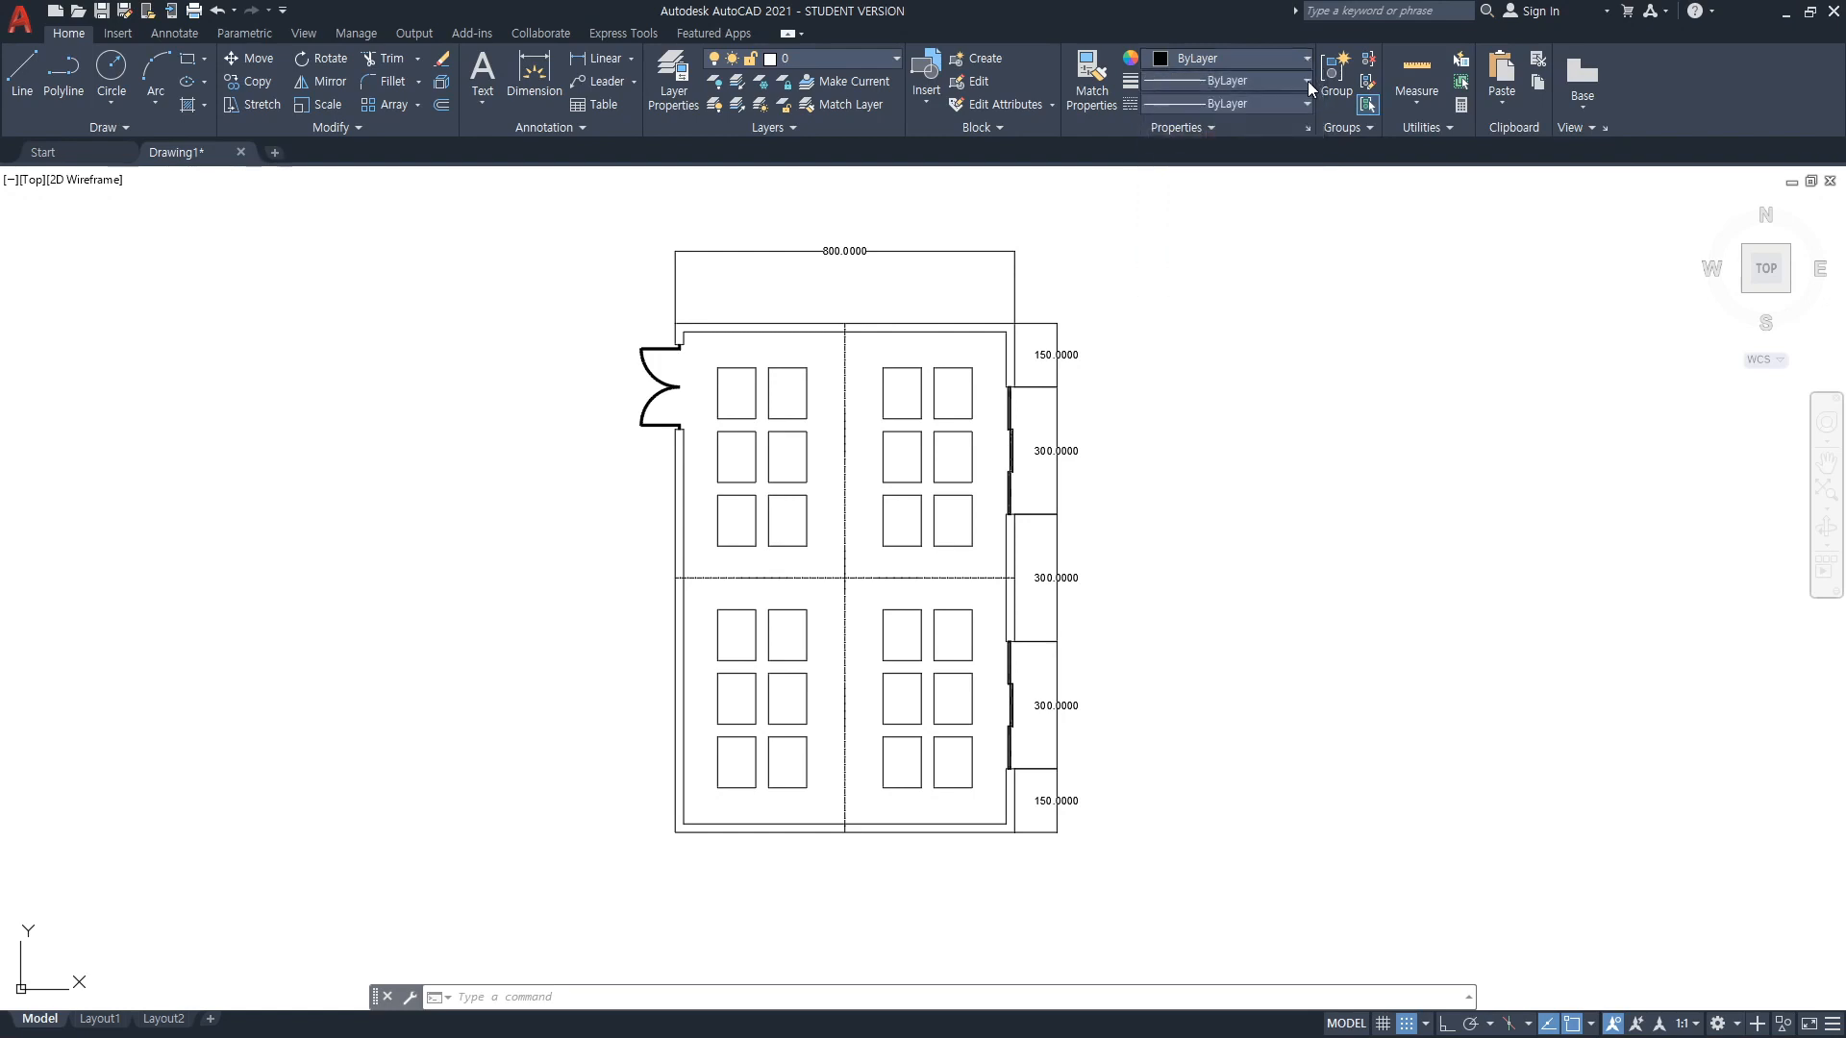
left_click(1307, 80)
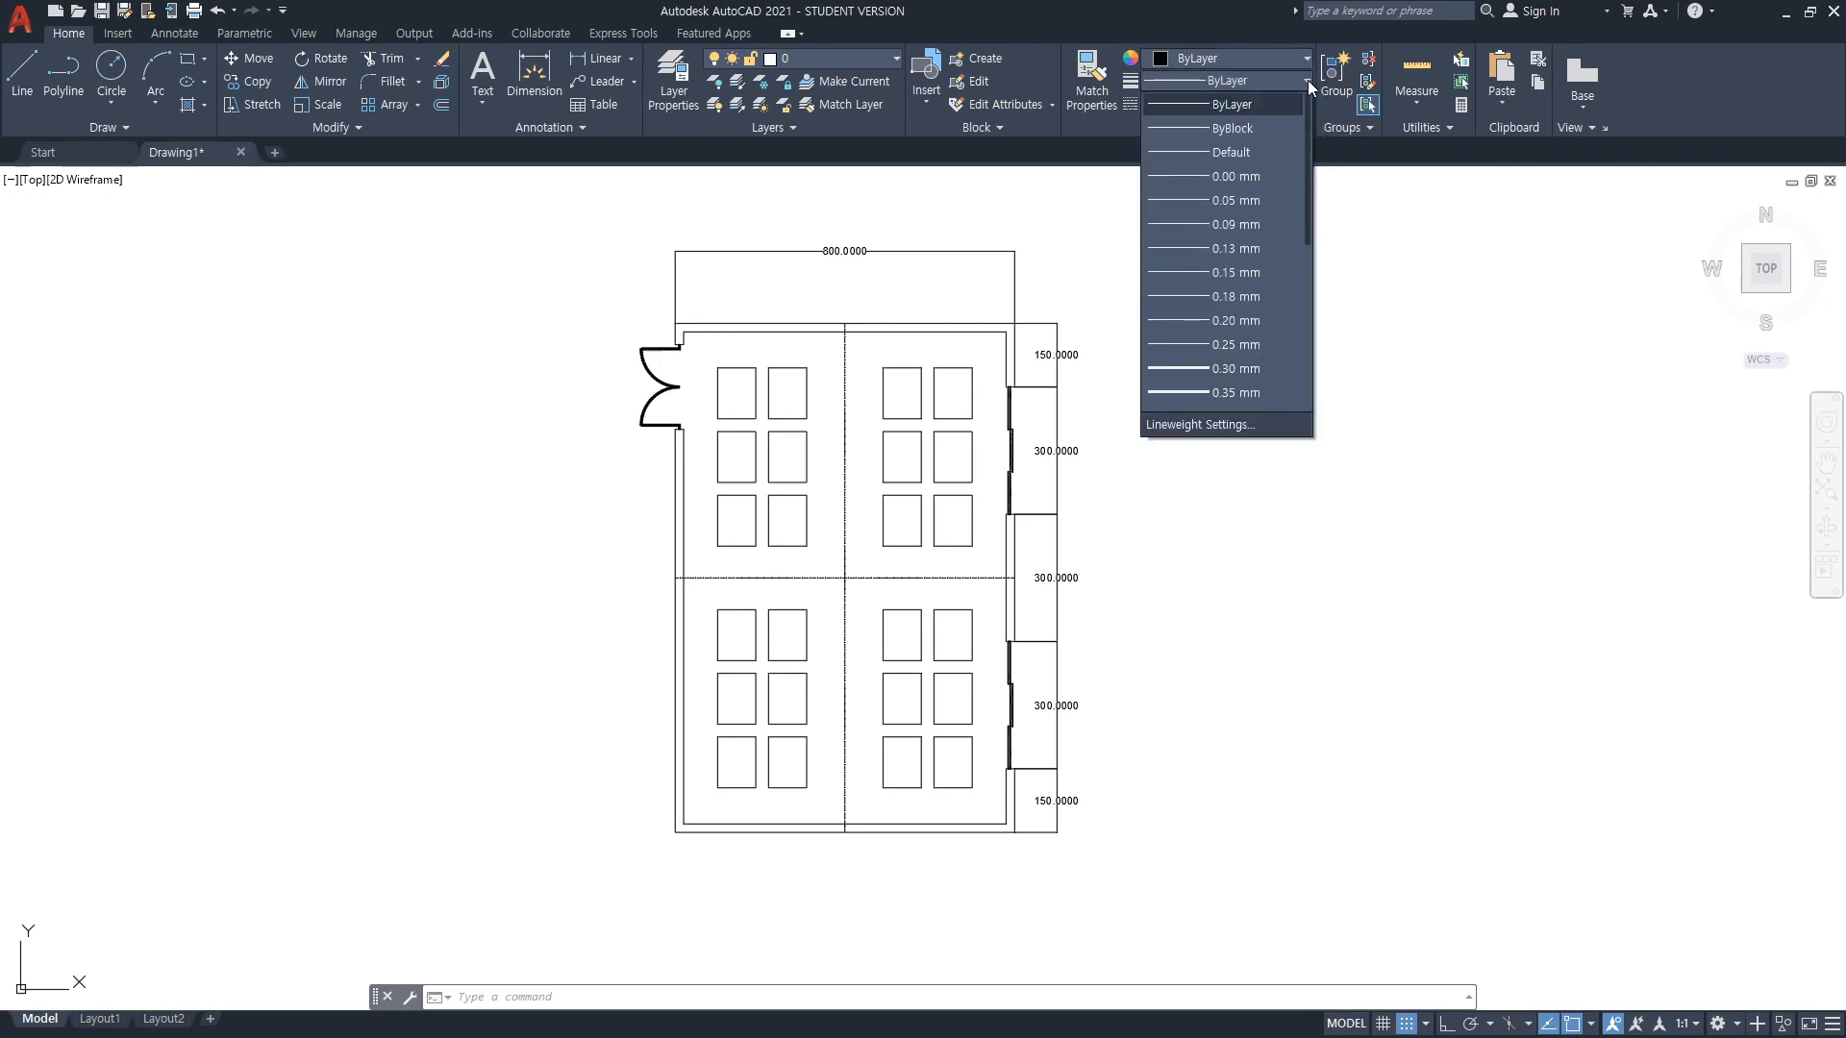
left_click(1308, 79)
left_click(1301, 102)
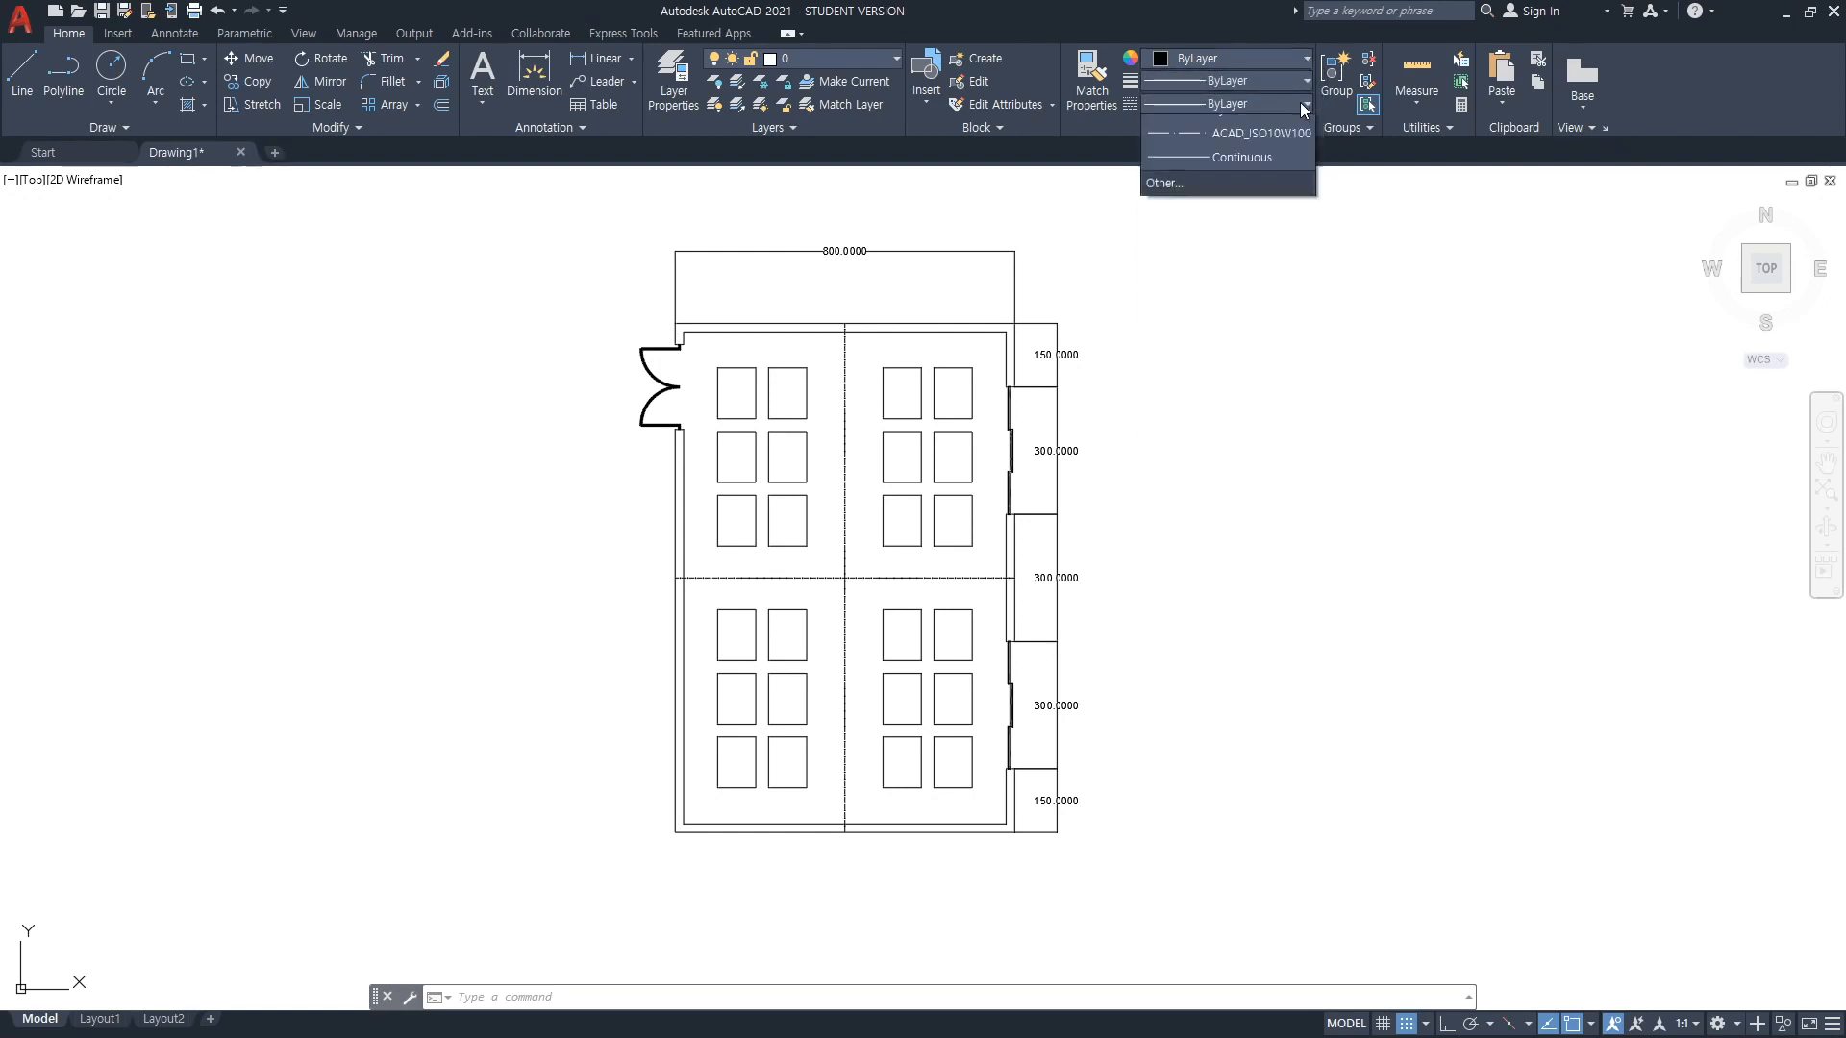
left_click(1395, 167)
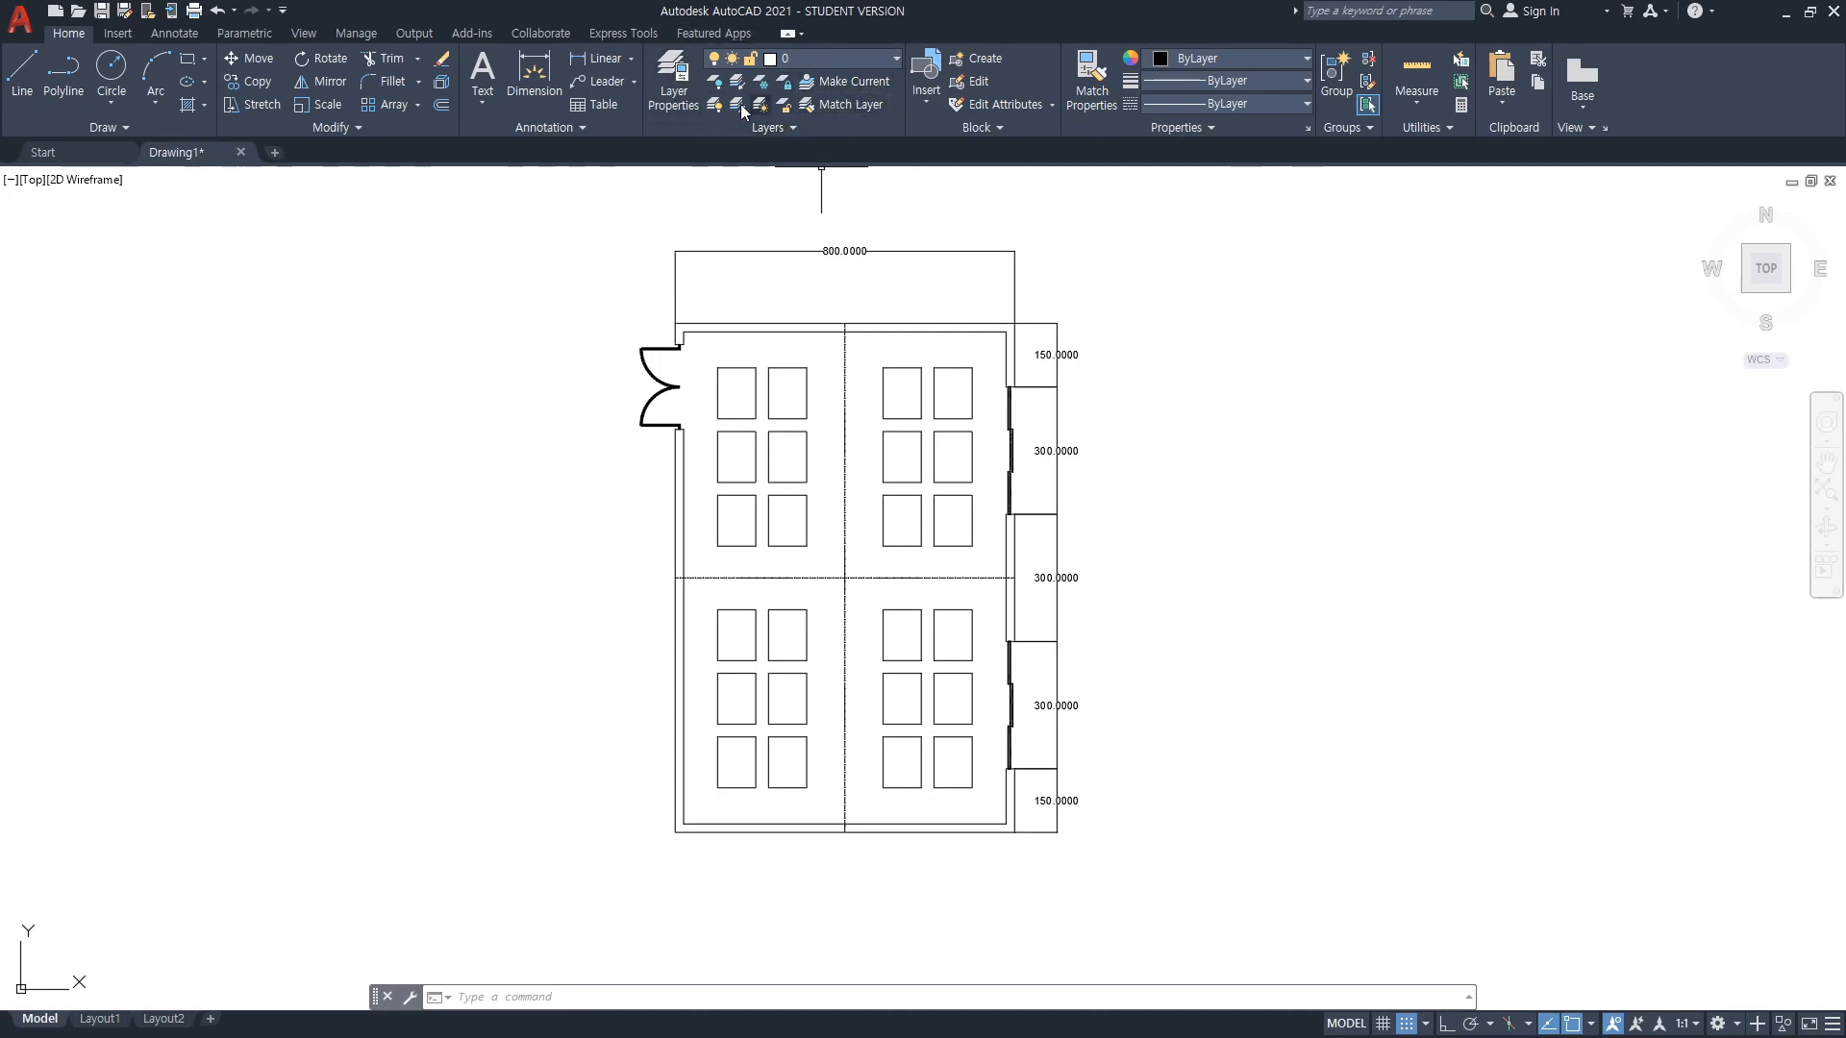
Open the Layer Properties Manager with the LA command and place it clear of the floor plan
left_click(787, 126)
type("LA")
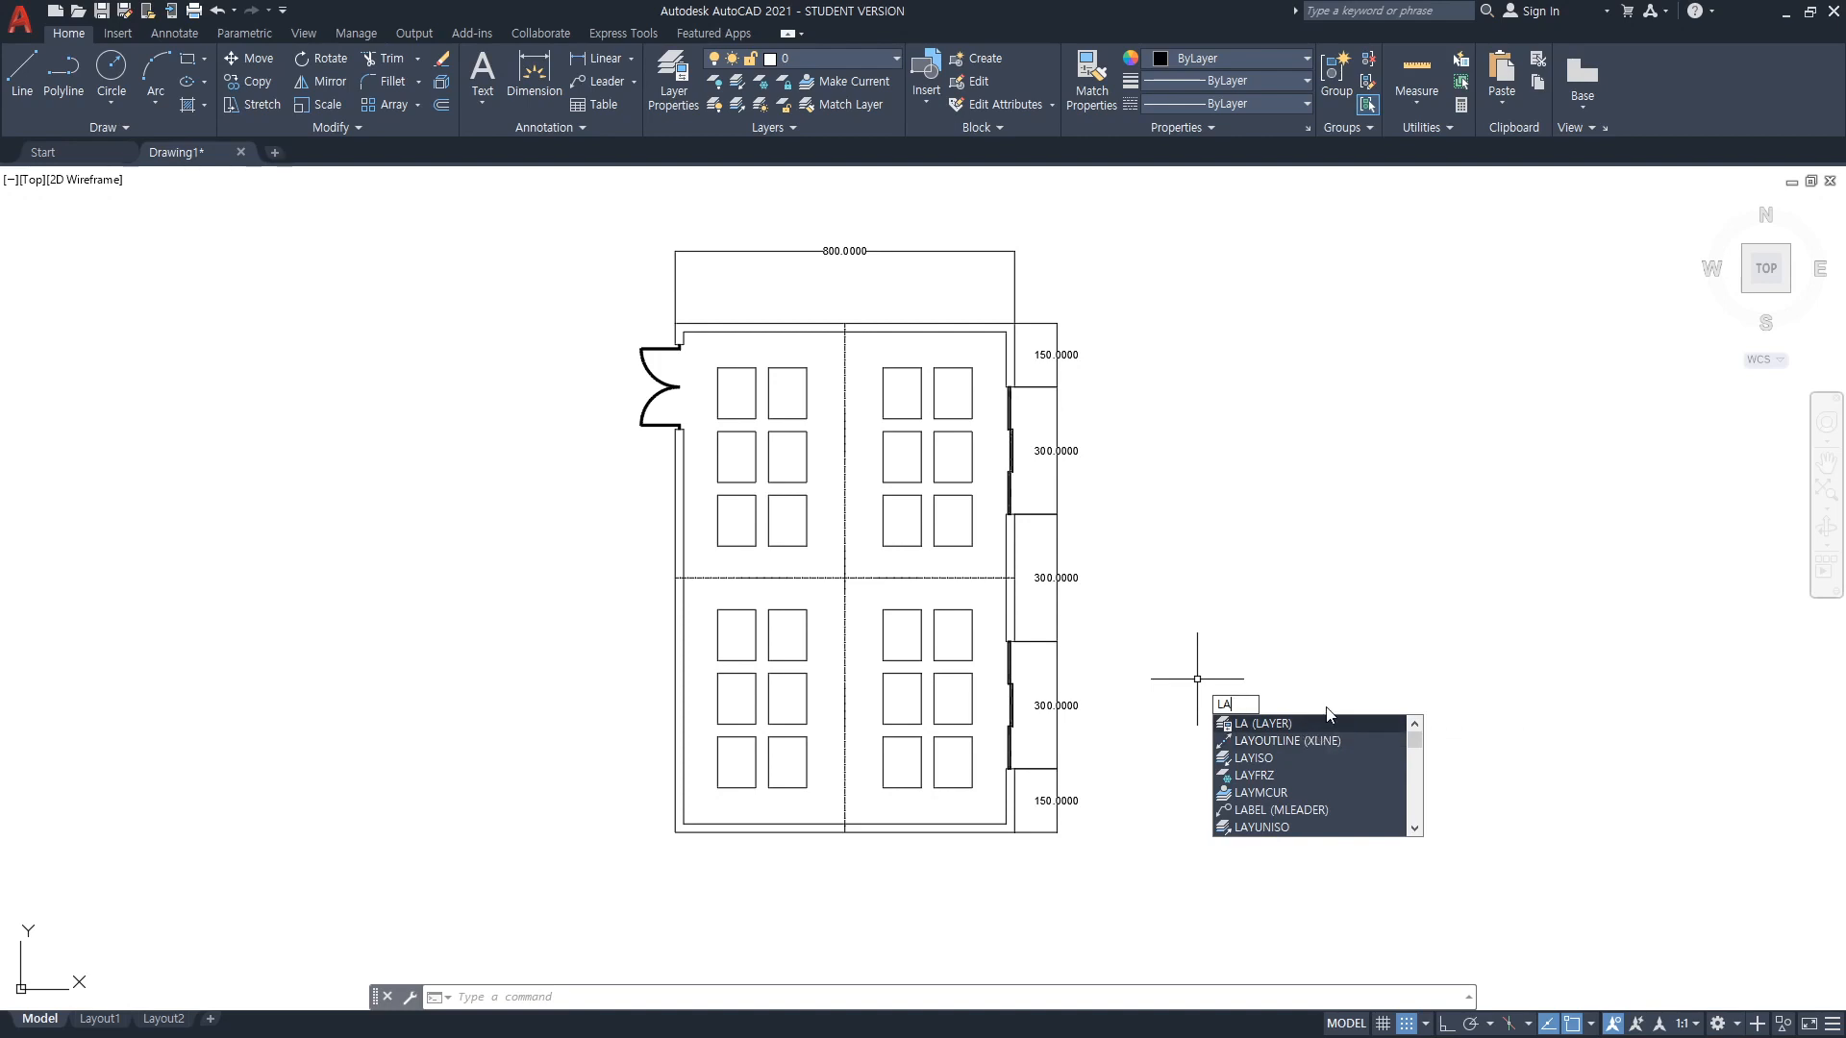
key("Return")
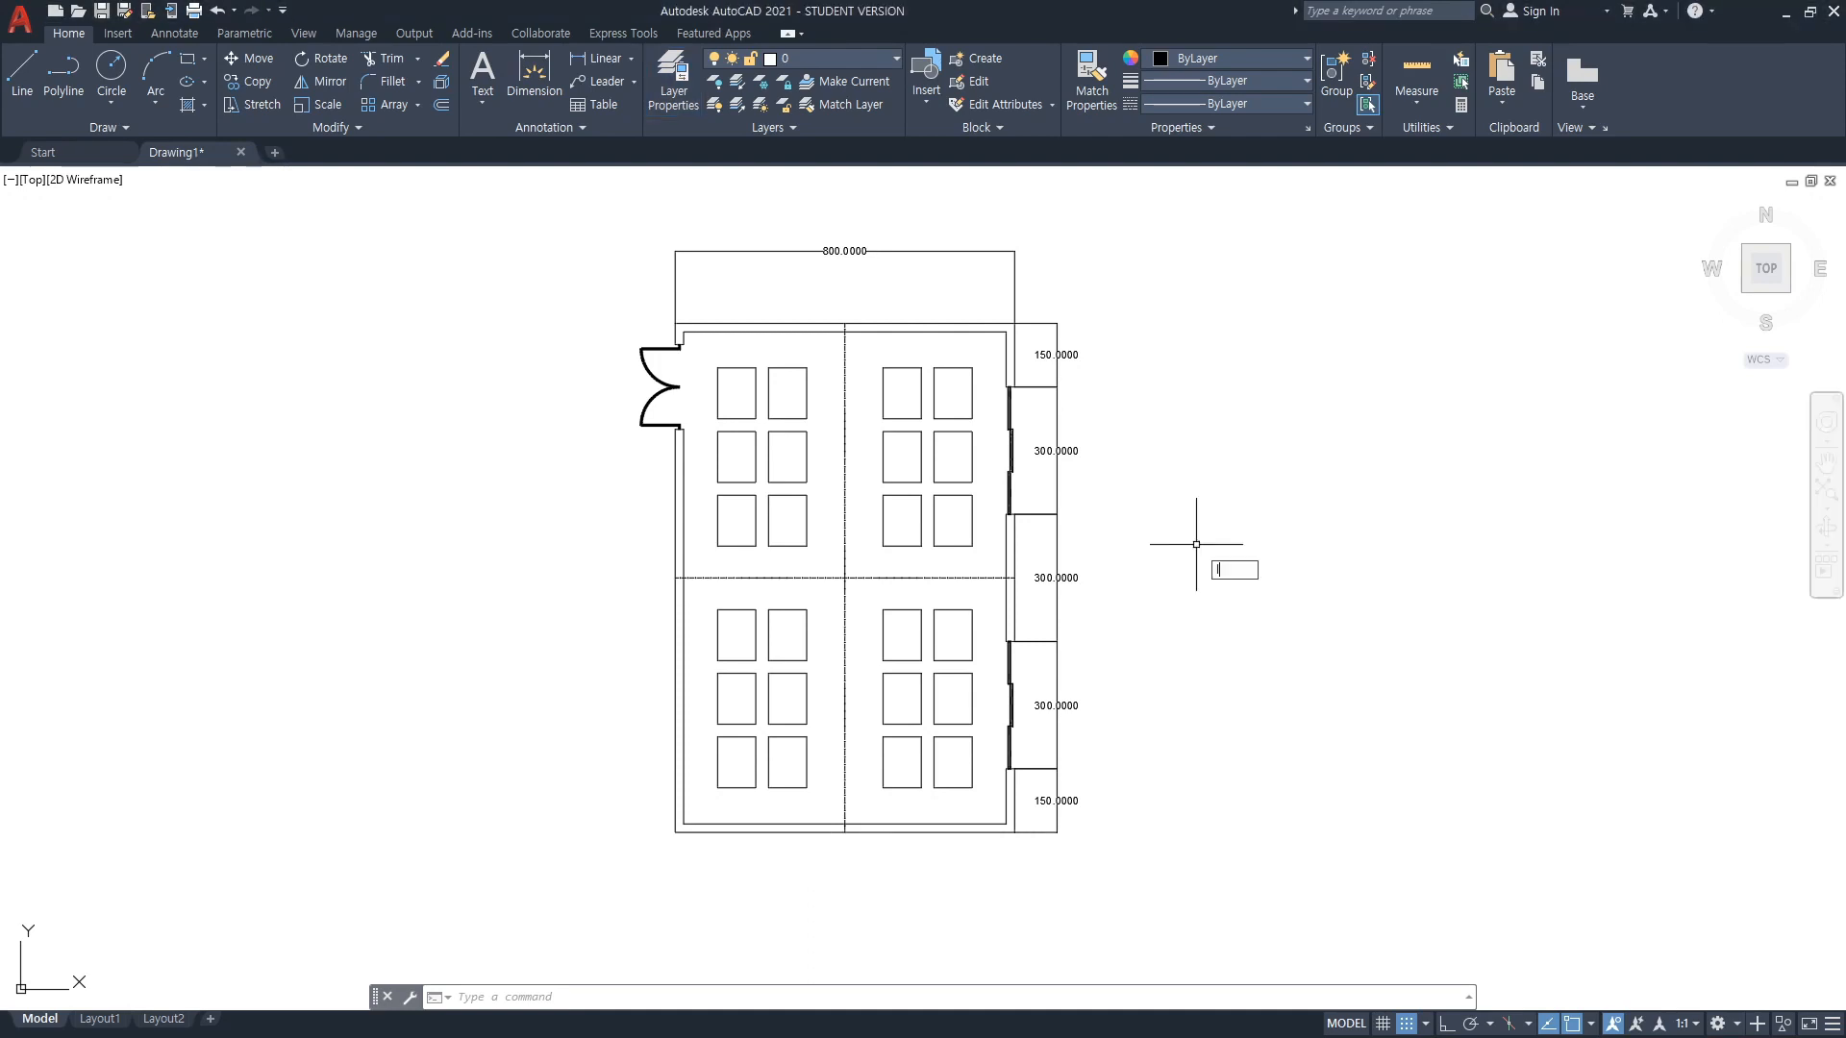
left_click(1264, 310)
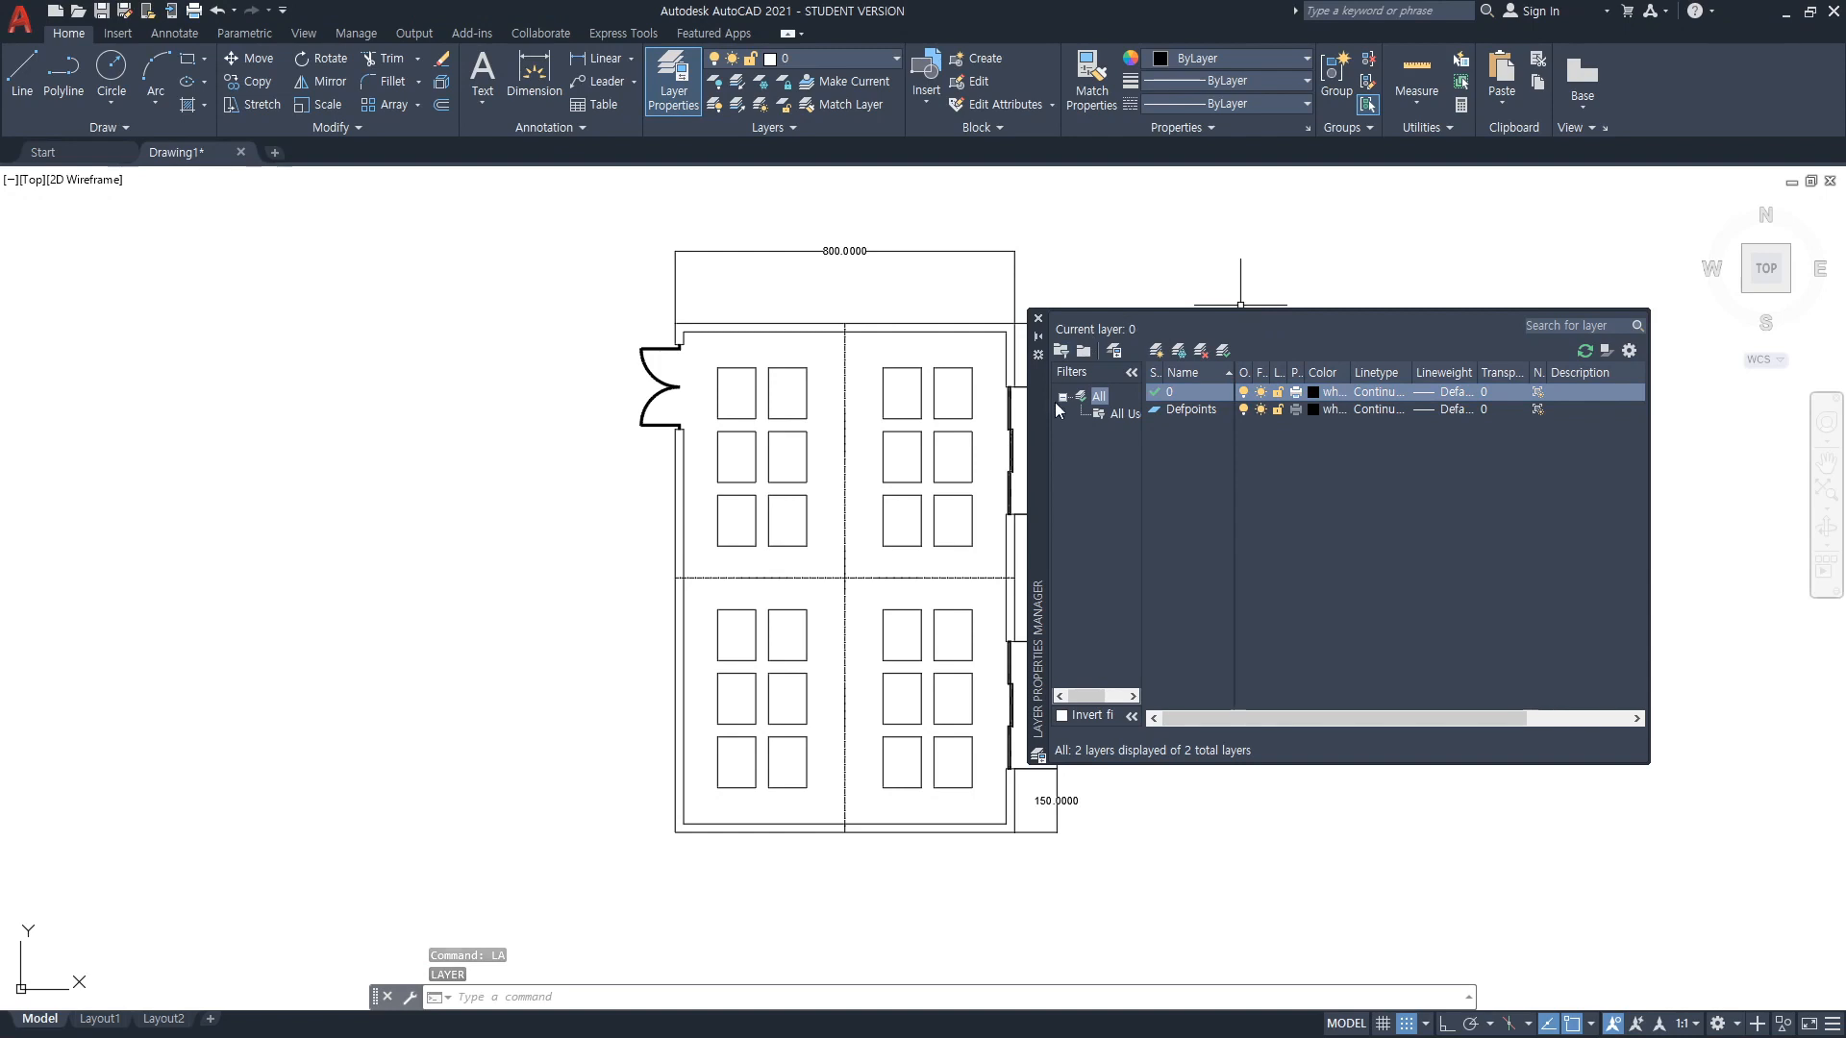
left_click_drag(1037, 433, 1093, 425)
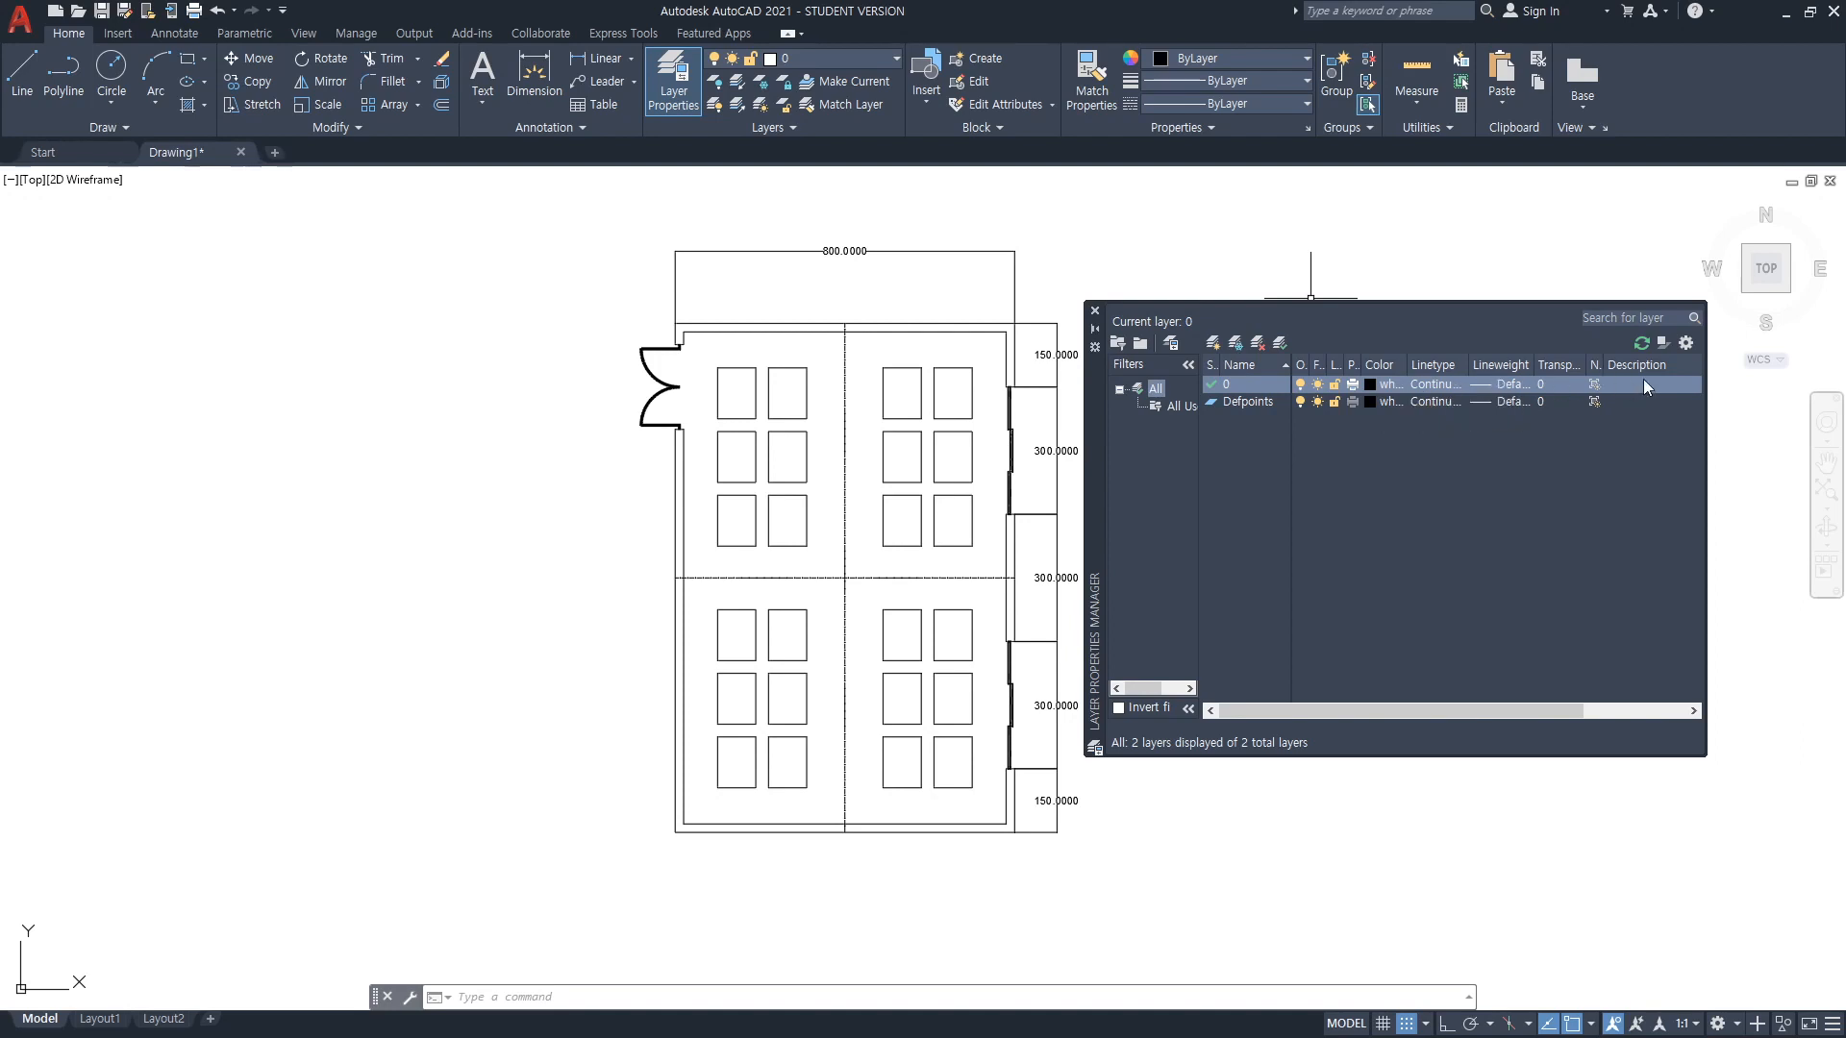
Test the lock on layer 0 by trying to erase the upper outer wall outline, and leave the layer unlocked
left_click(1337, 384)
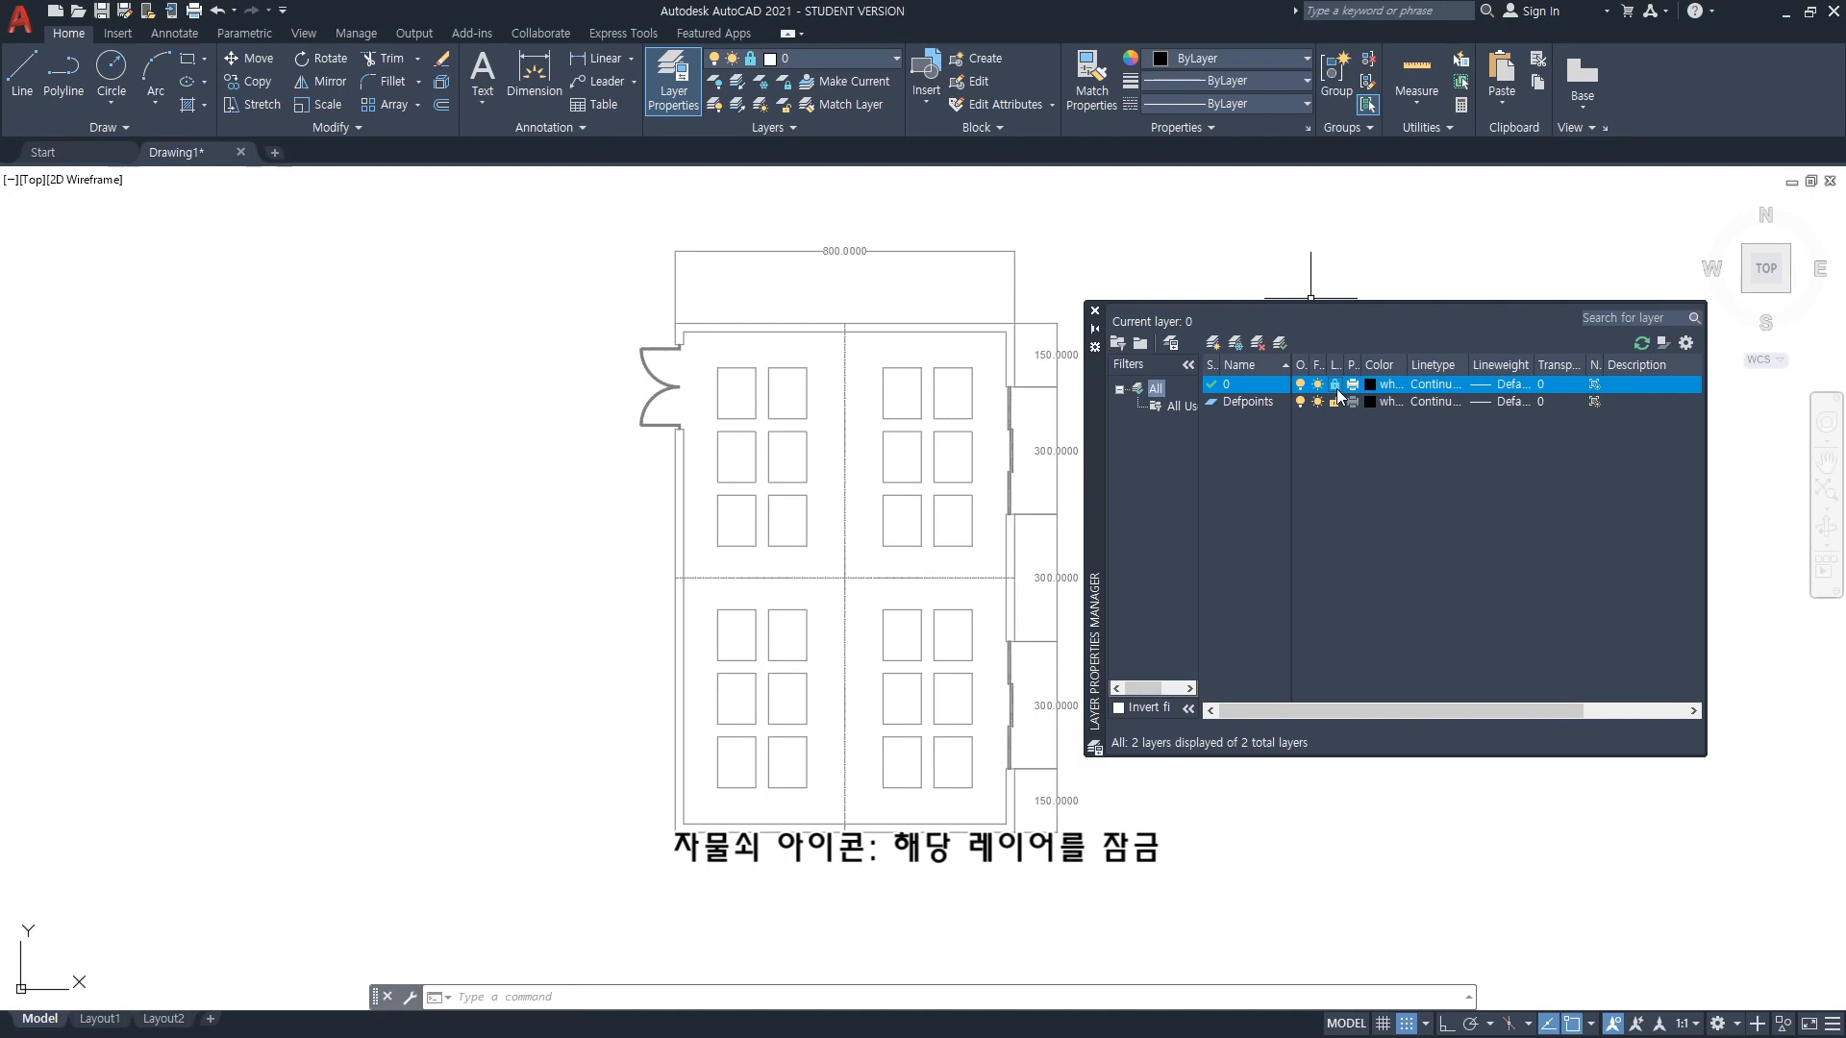
left_click(1337, 388)
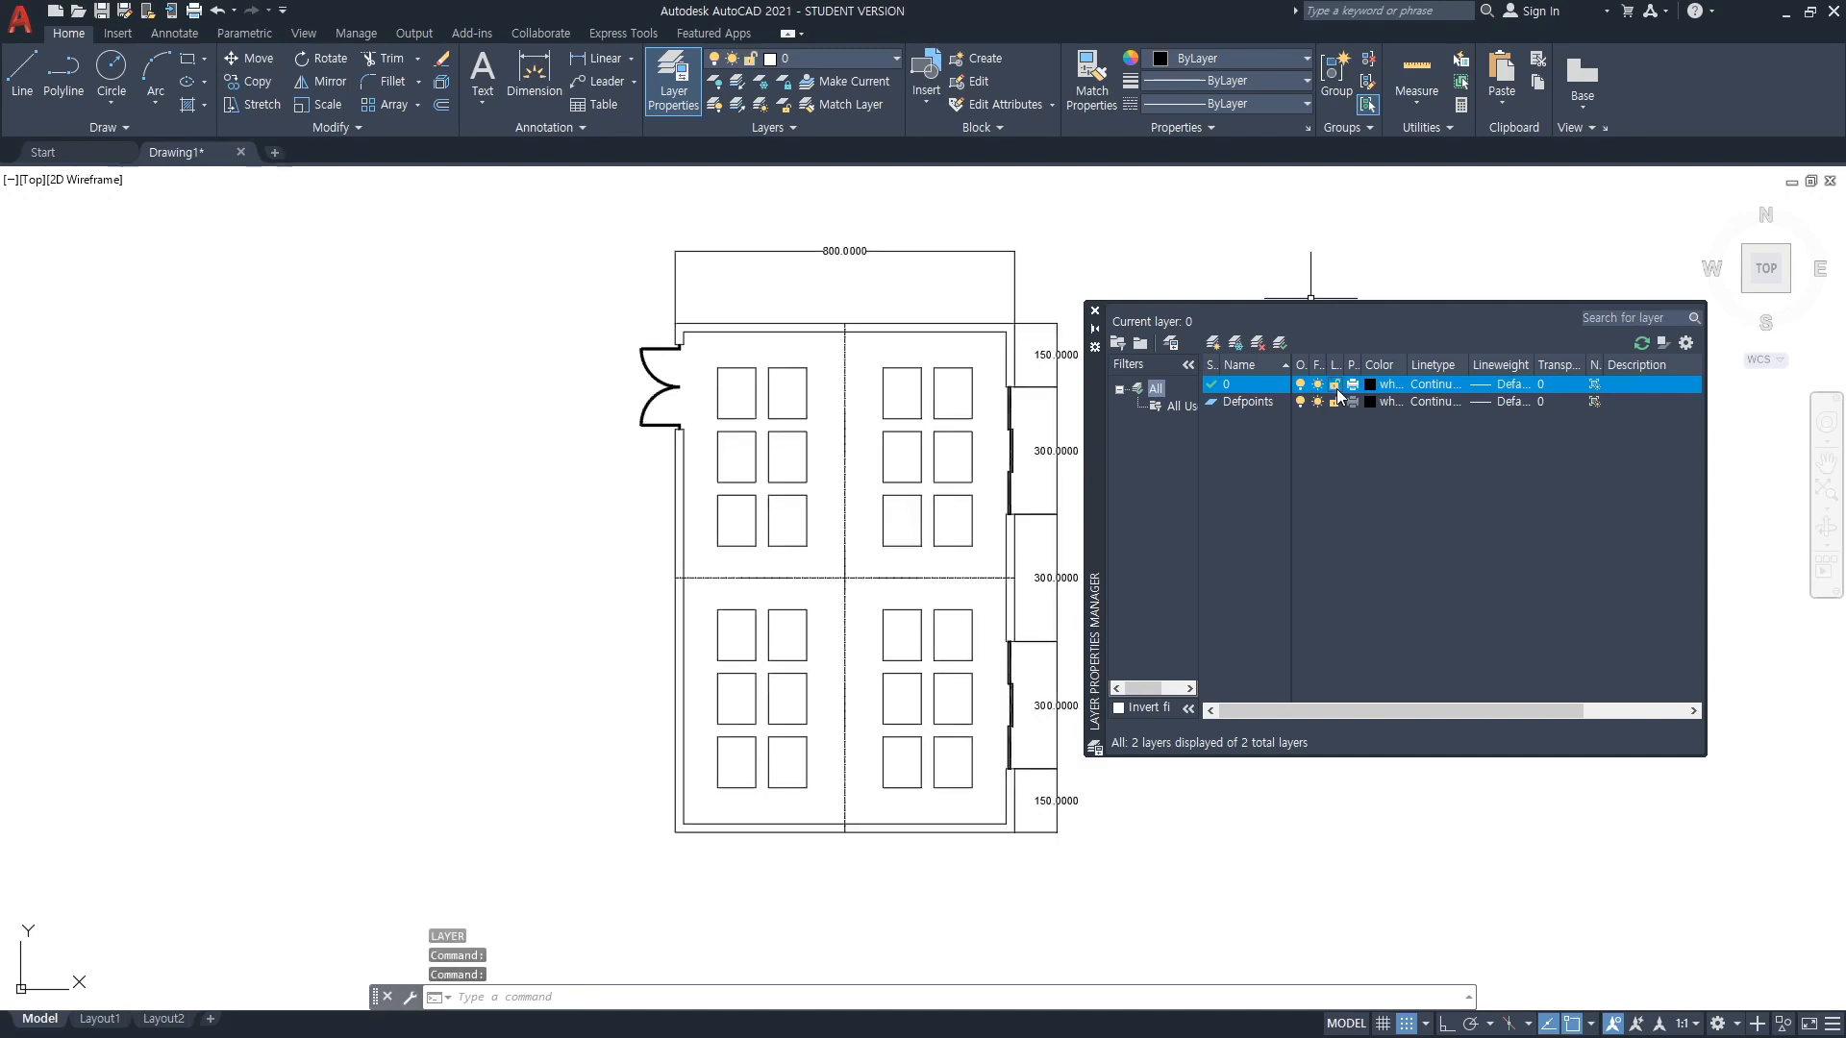
left_click(1337, 388)
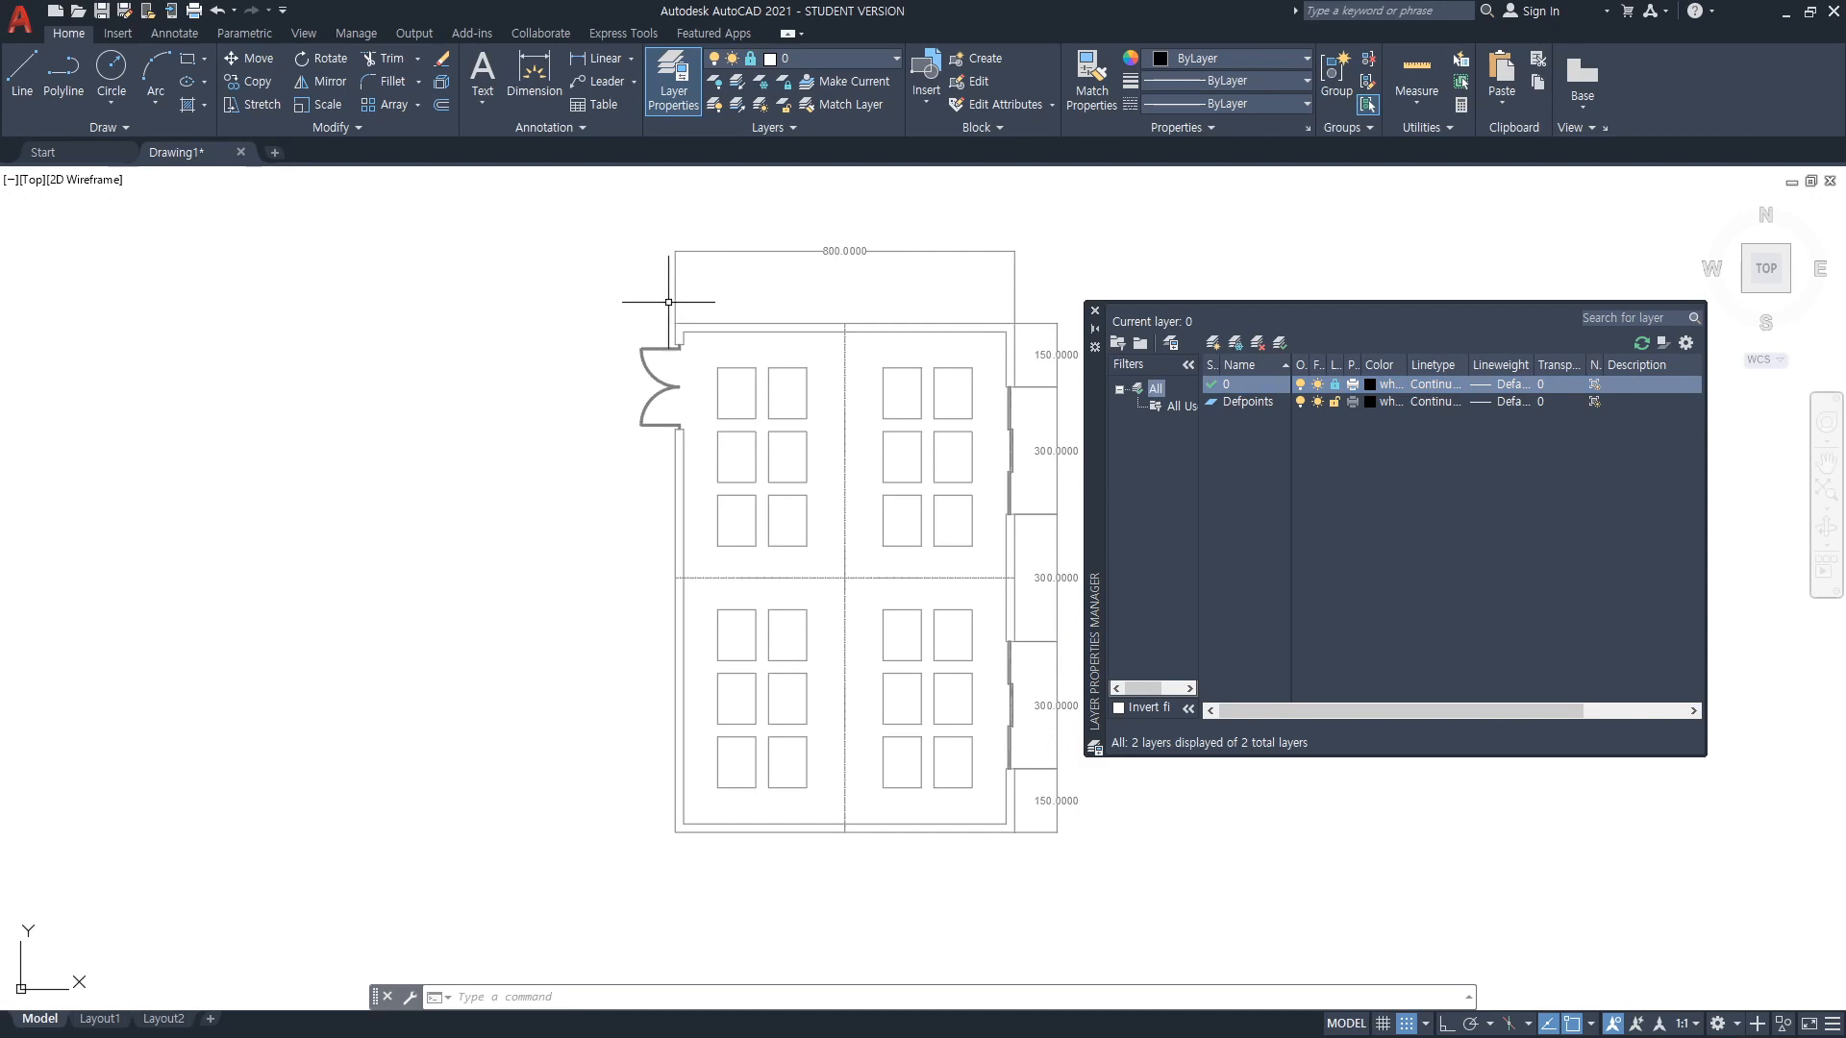
left_click(719, 325)
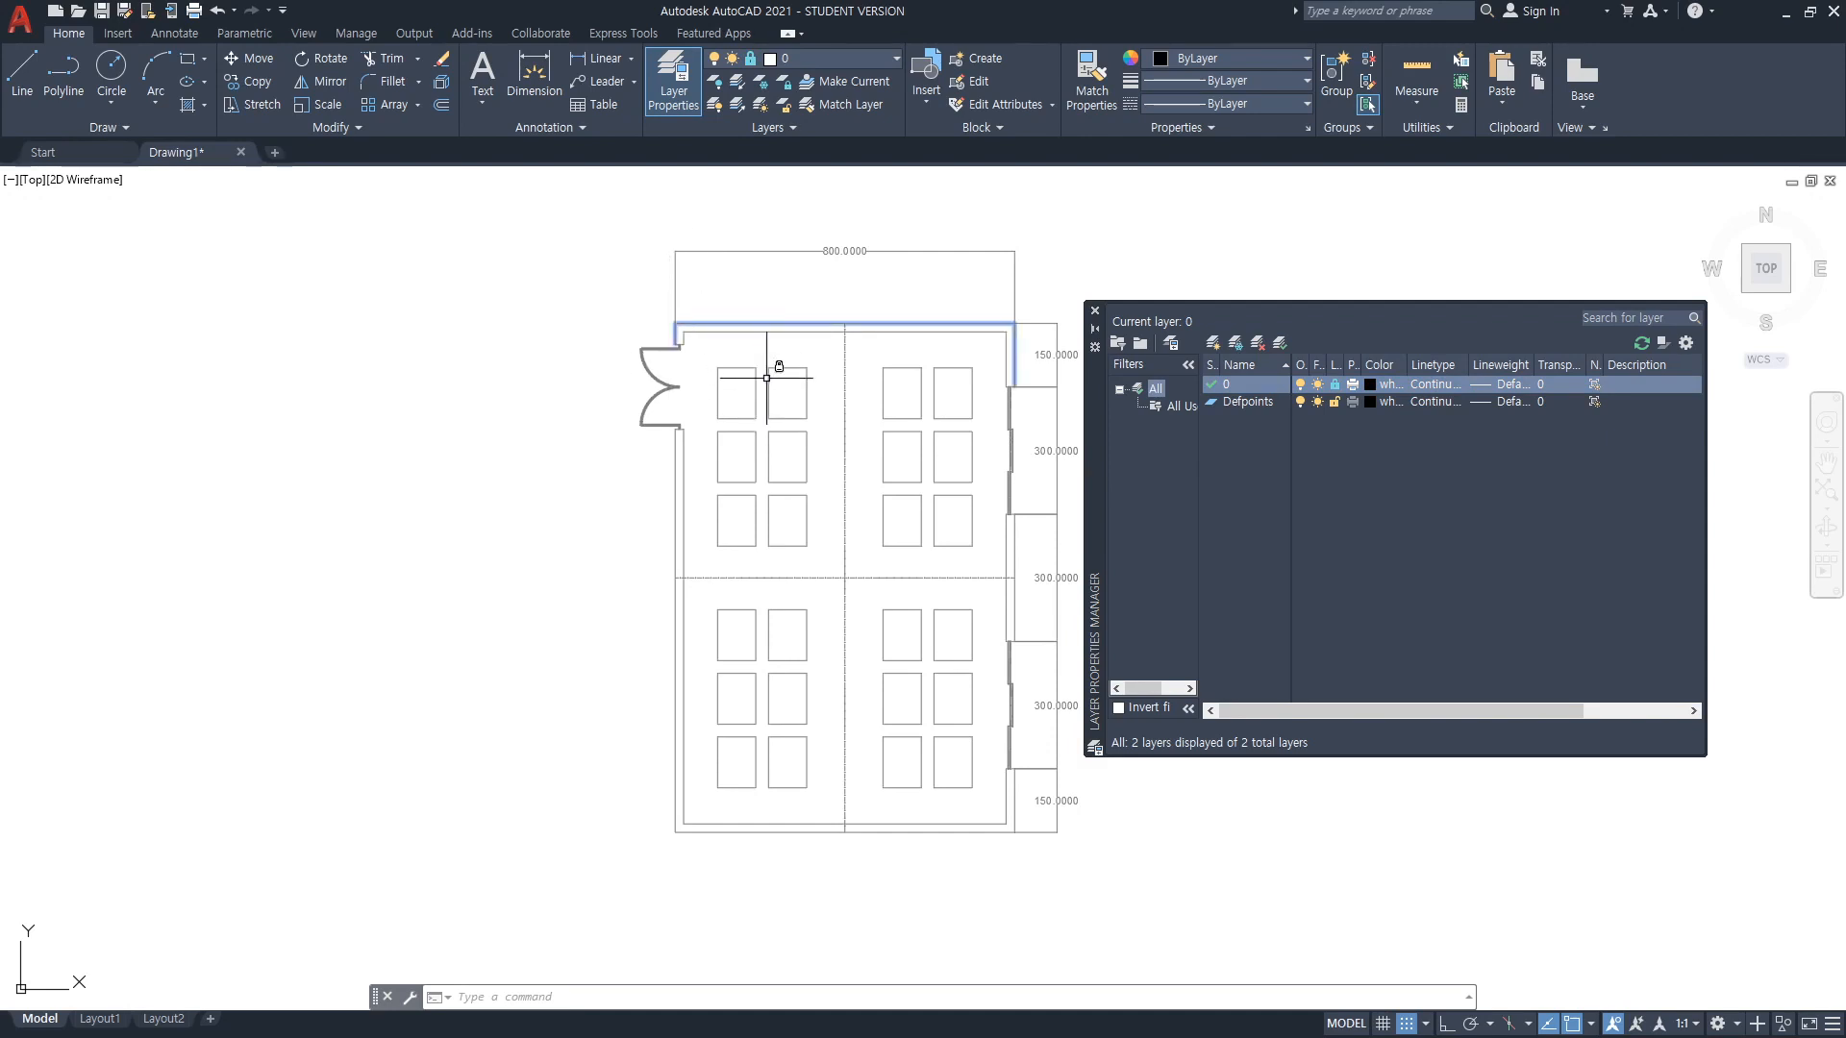
key("Delete")
left_click(632, 565)
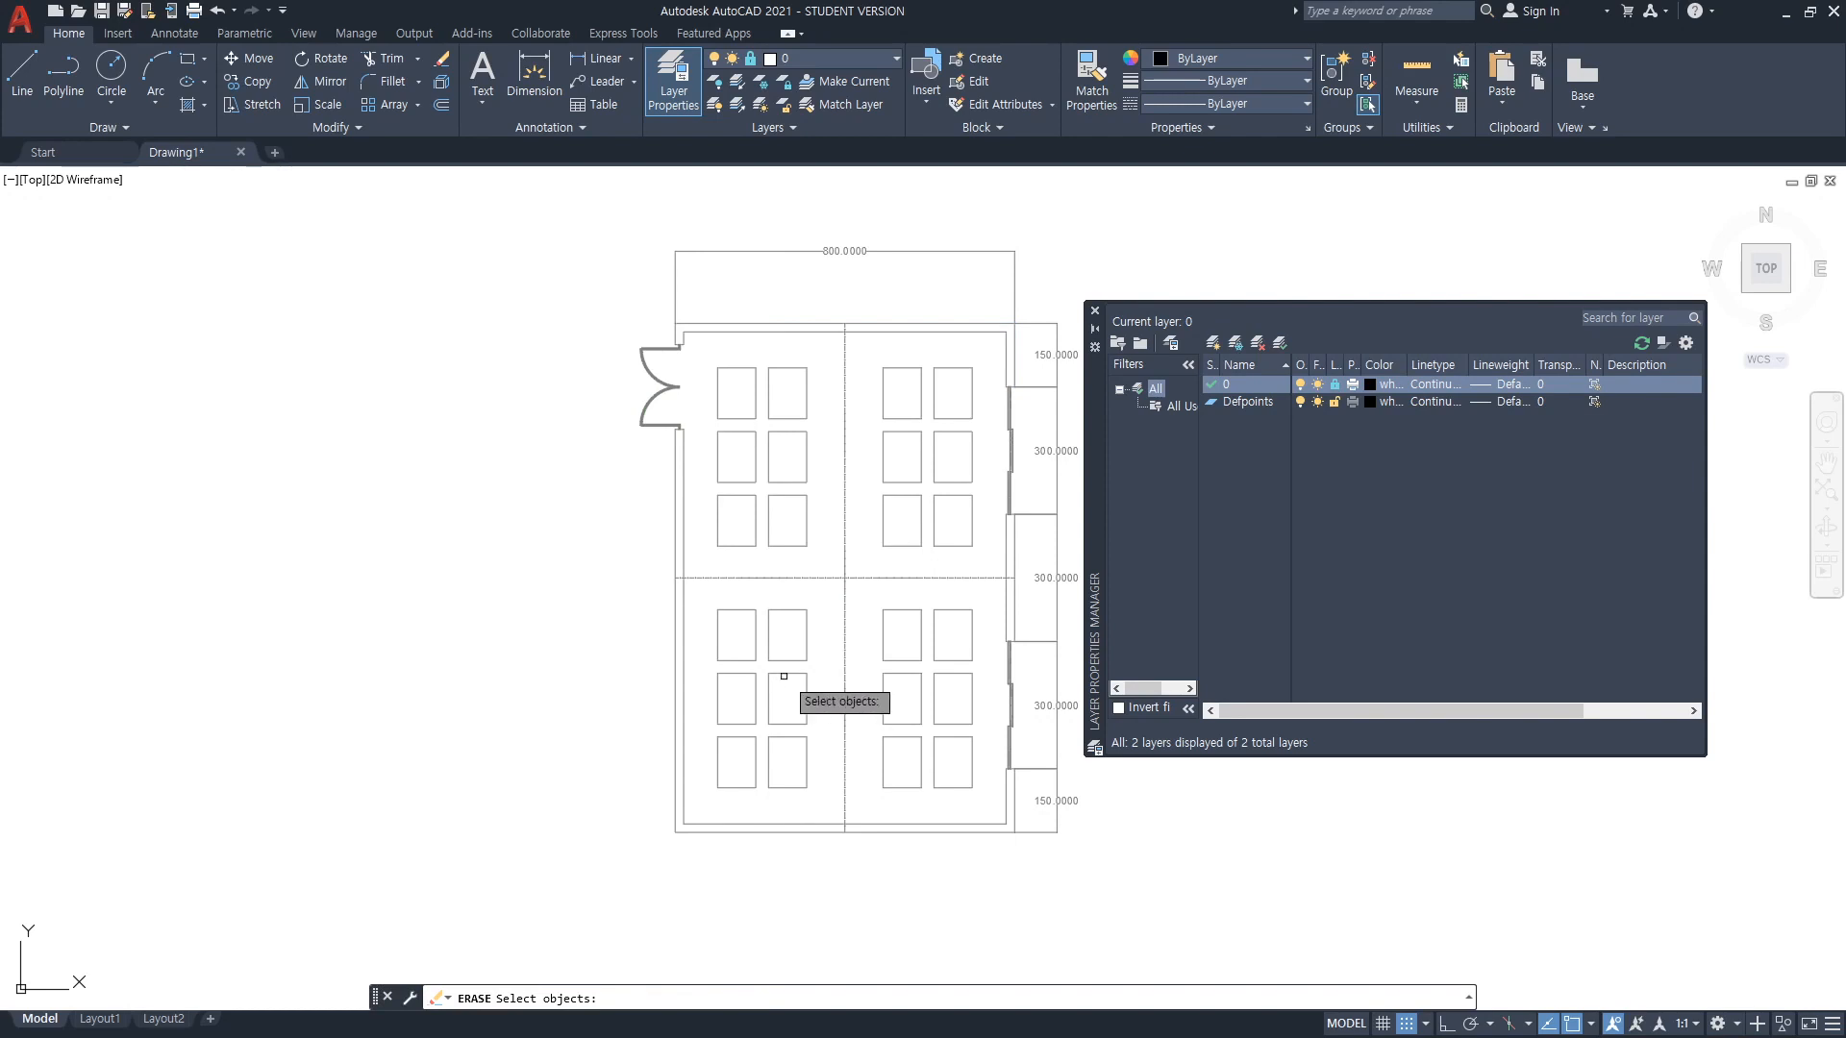
left_click(1335, 384)
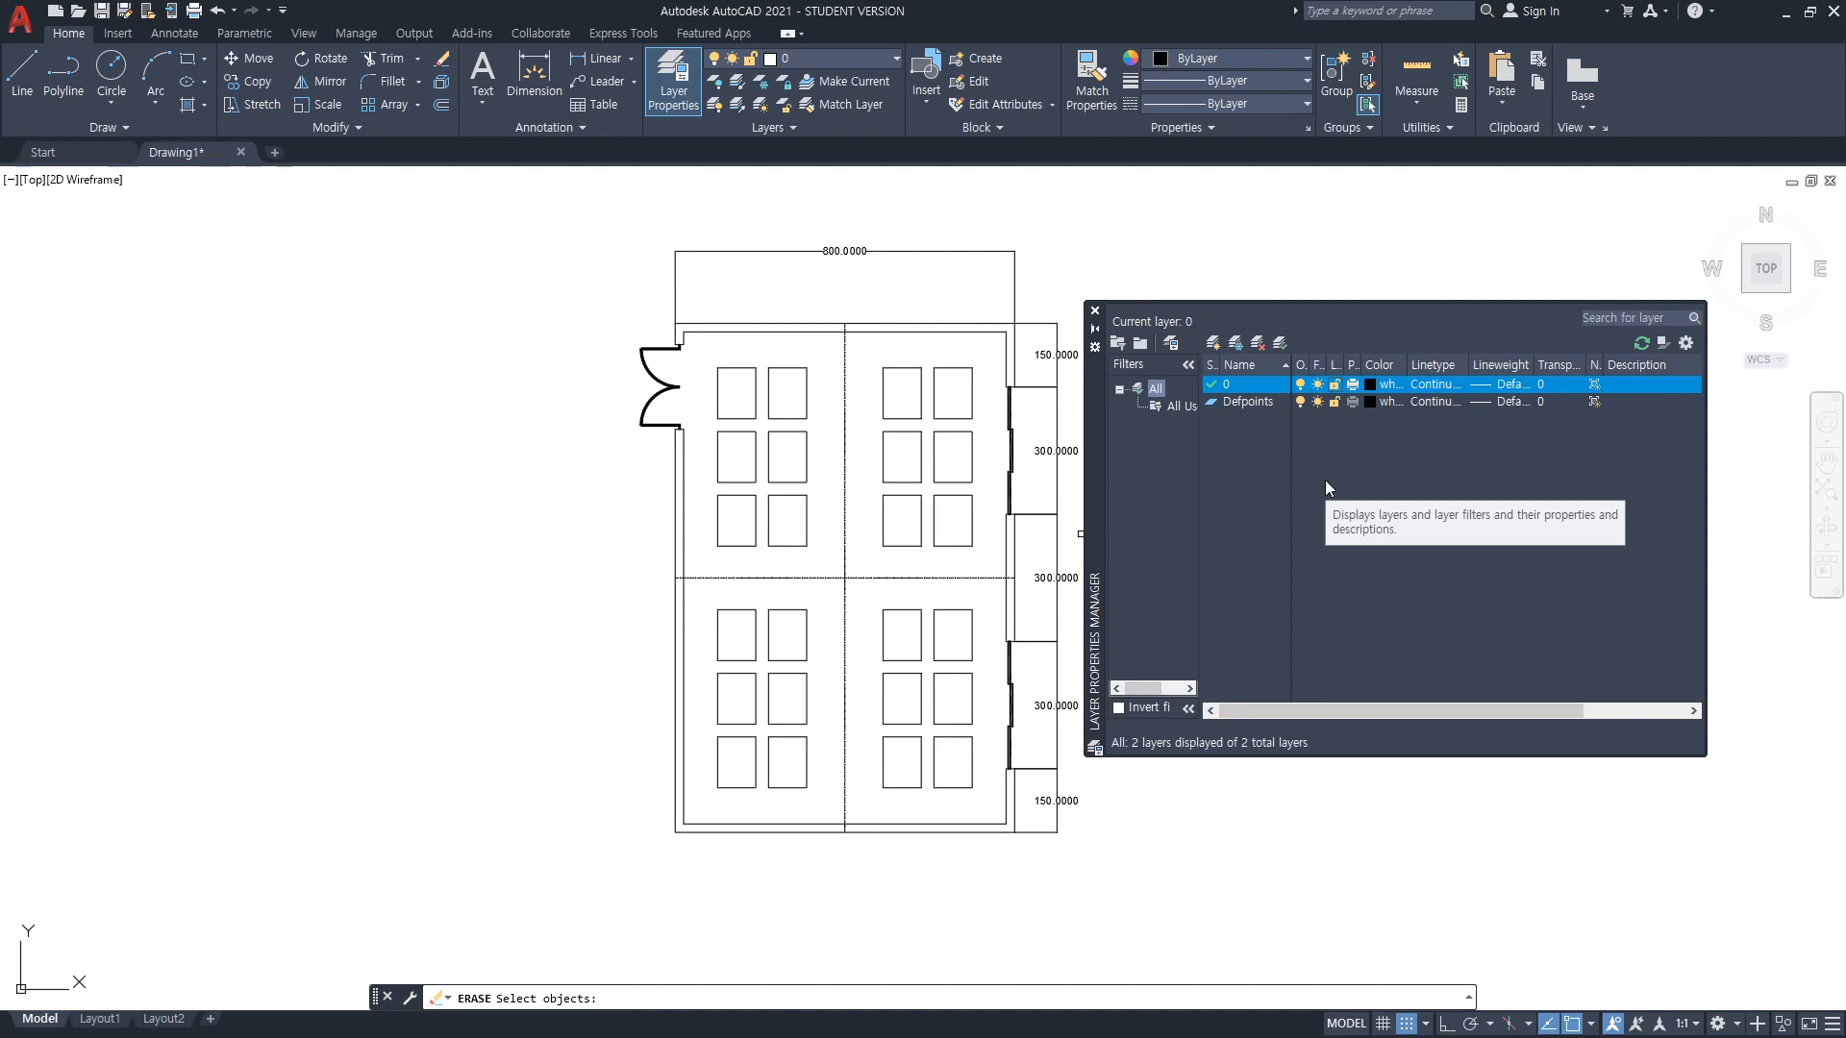
Create four new layers in the Layer Properties Manager
left_click(1212, 343)
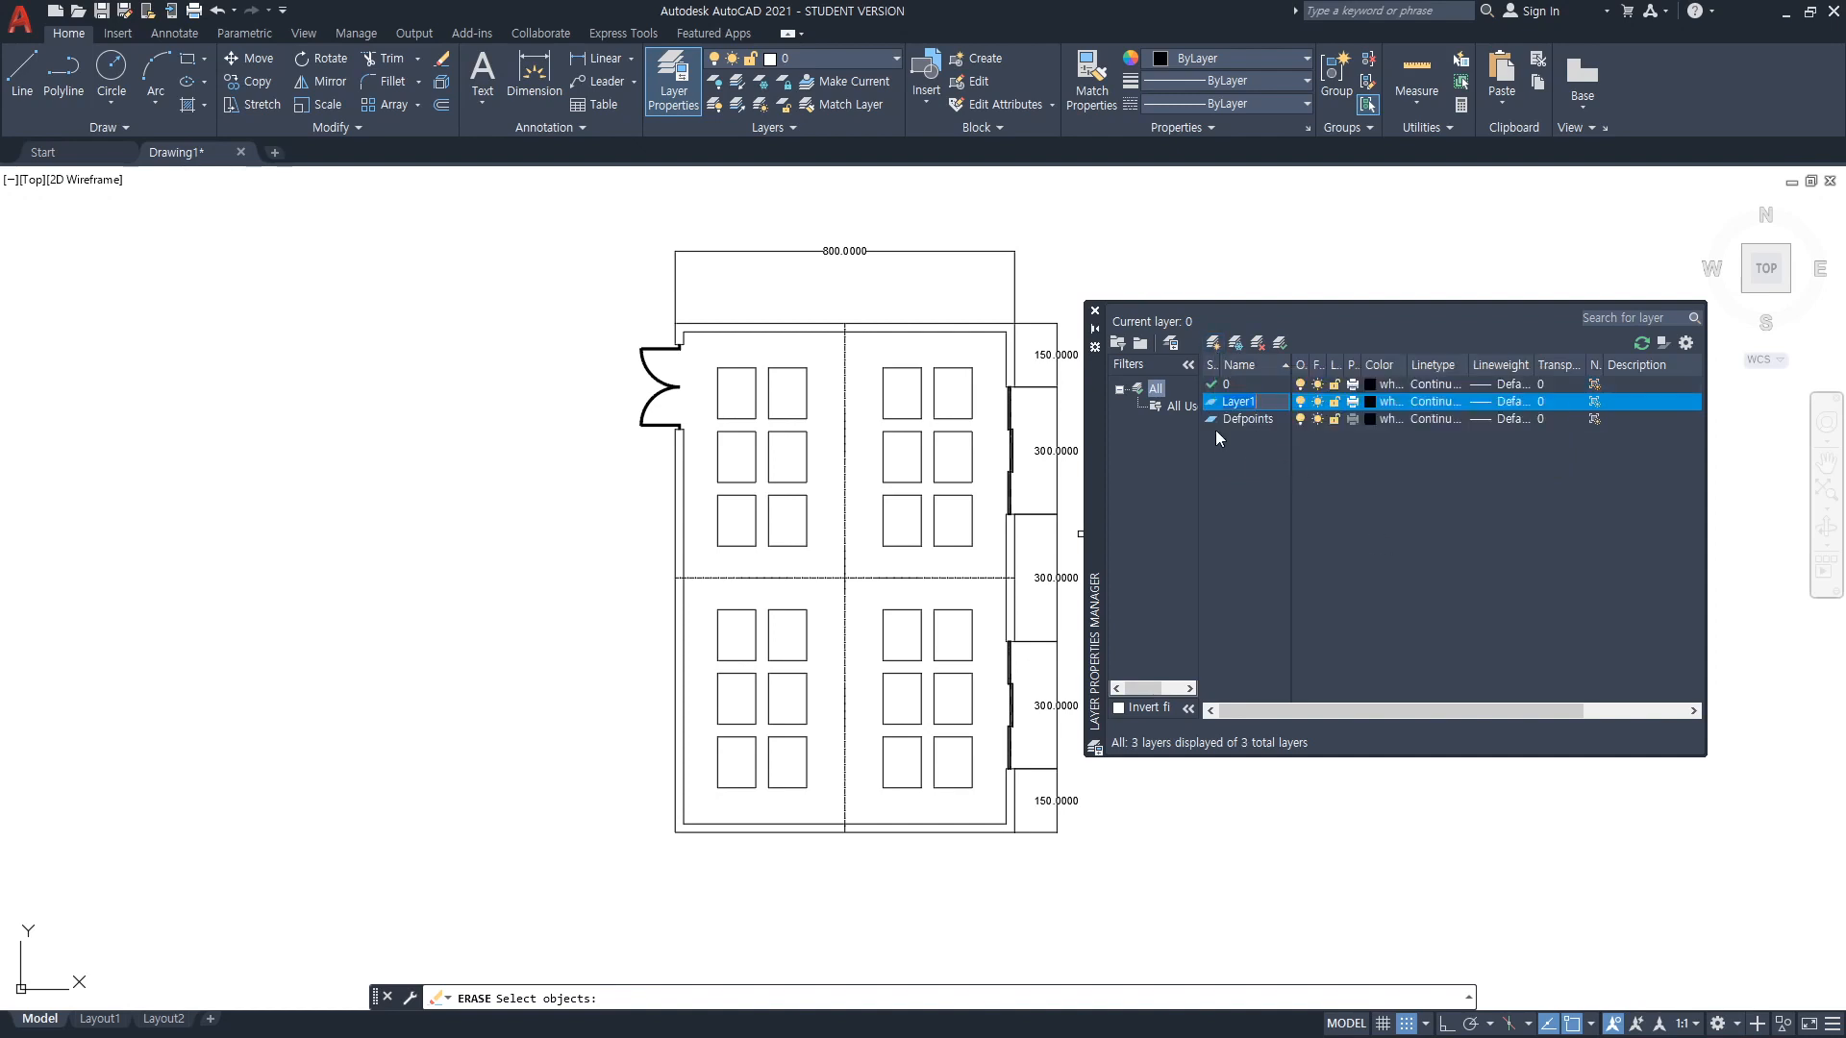
left_click(1213, 344)
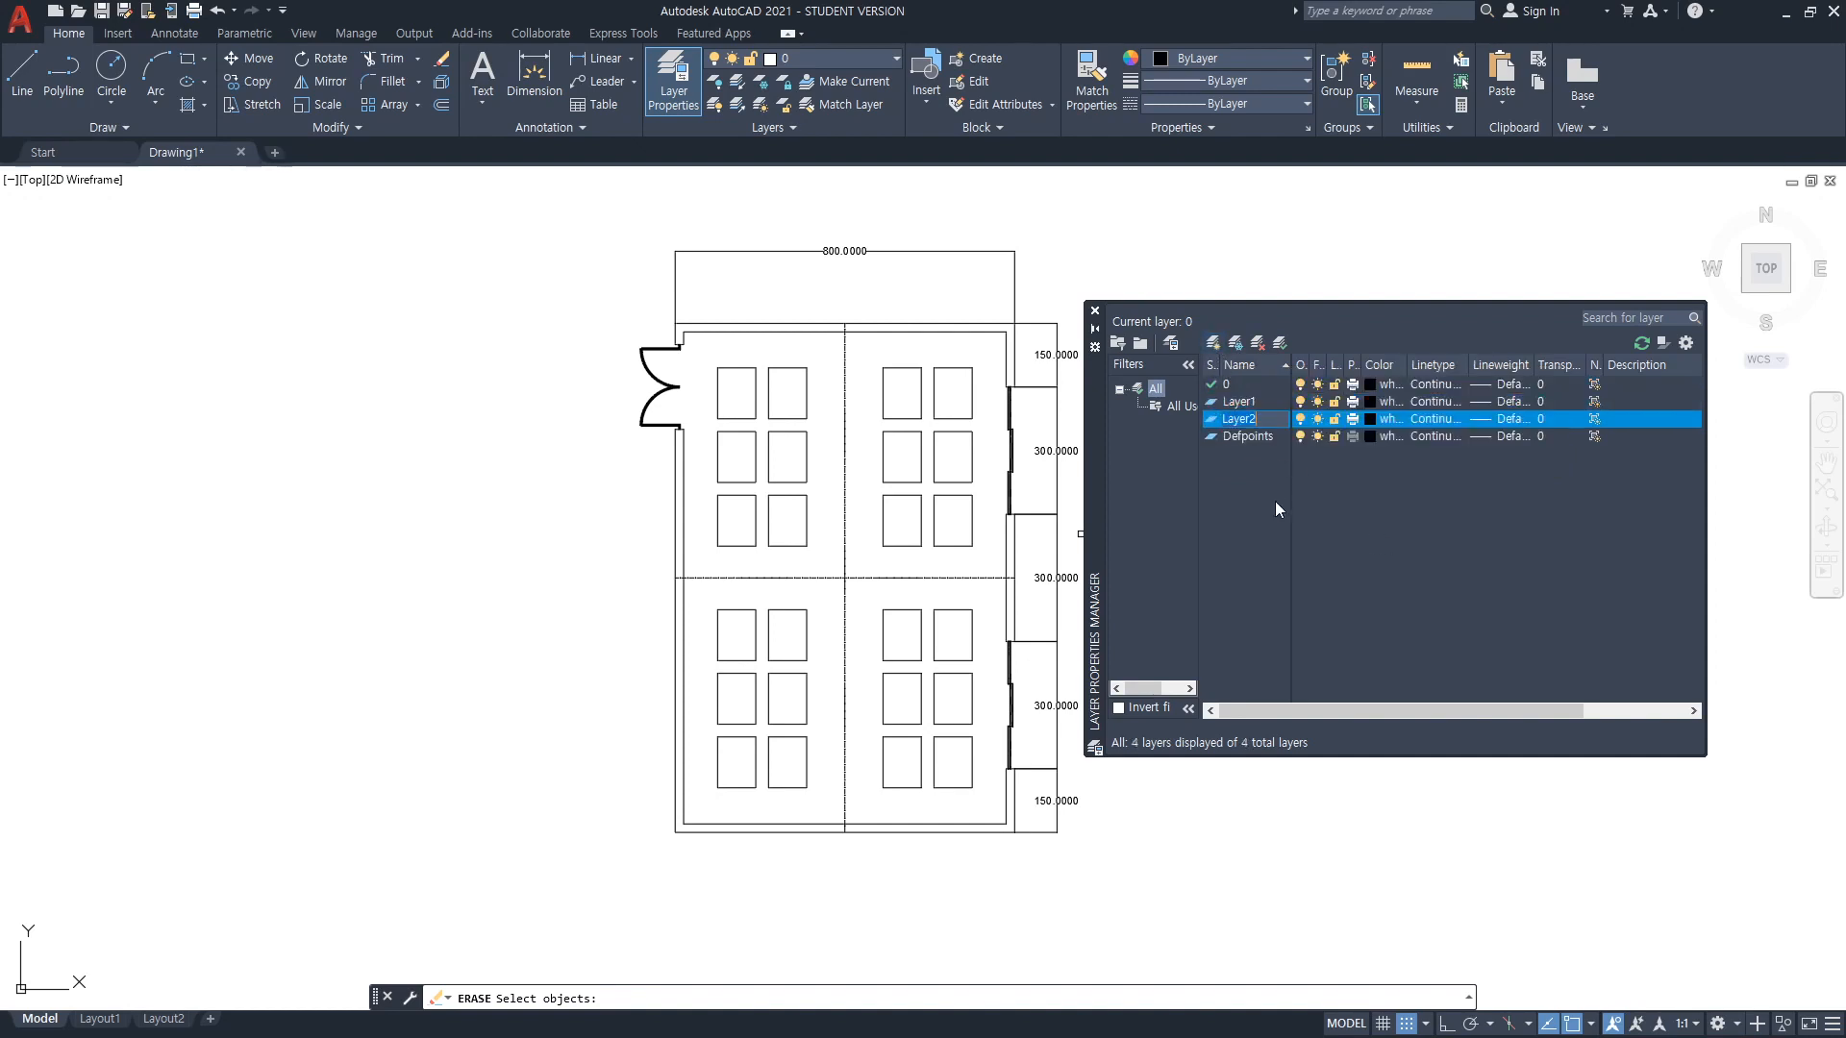
left_click(1212, 343)
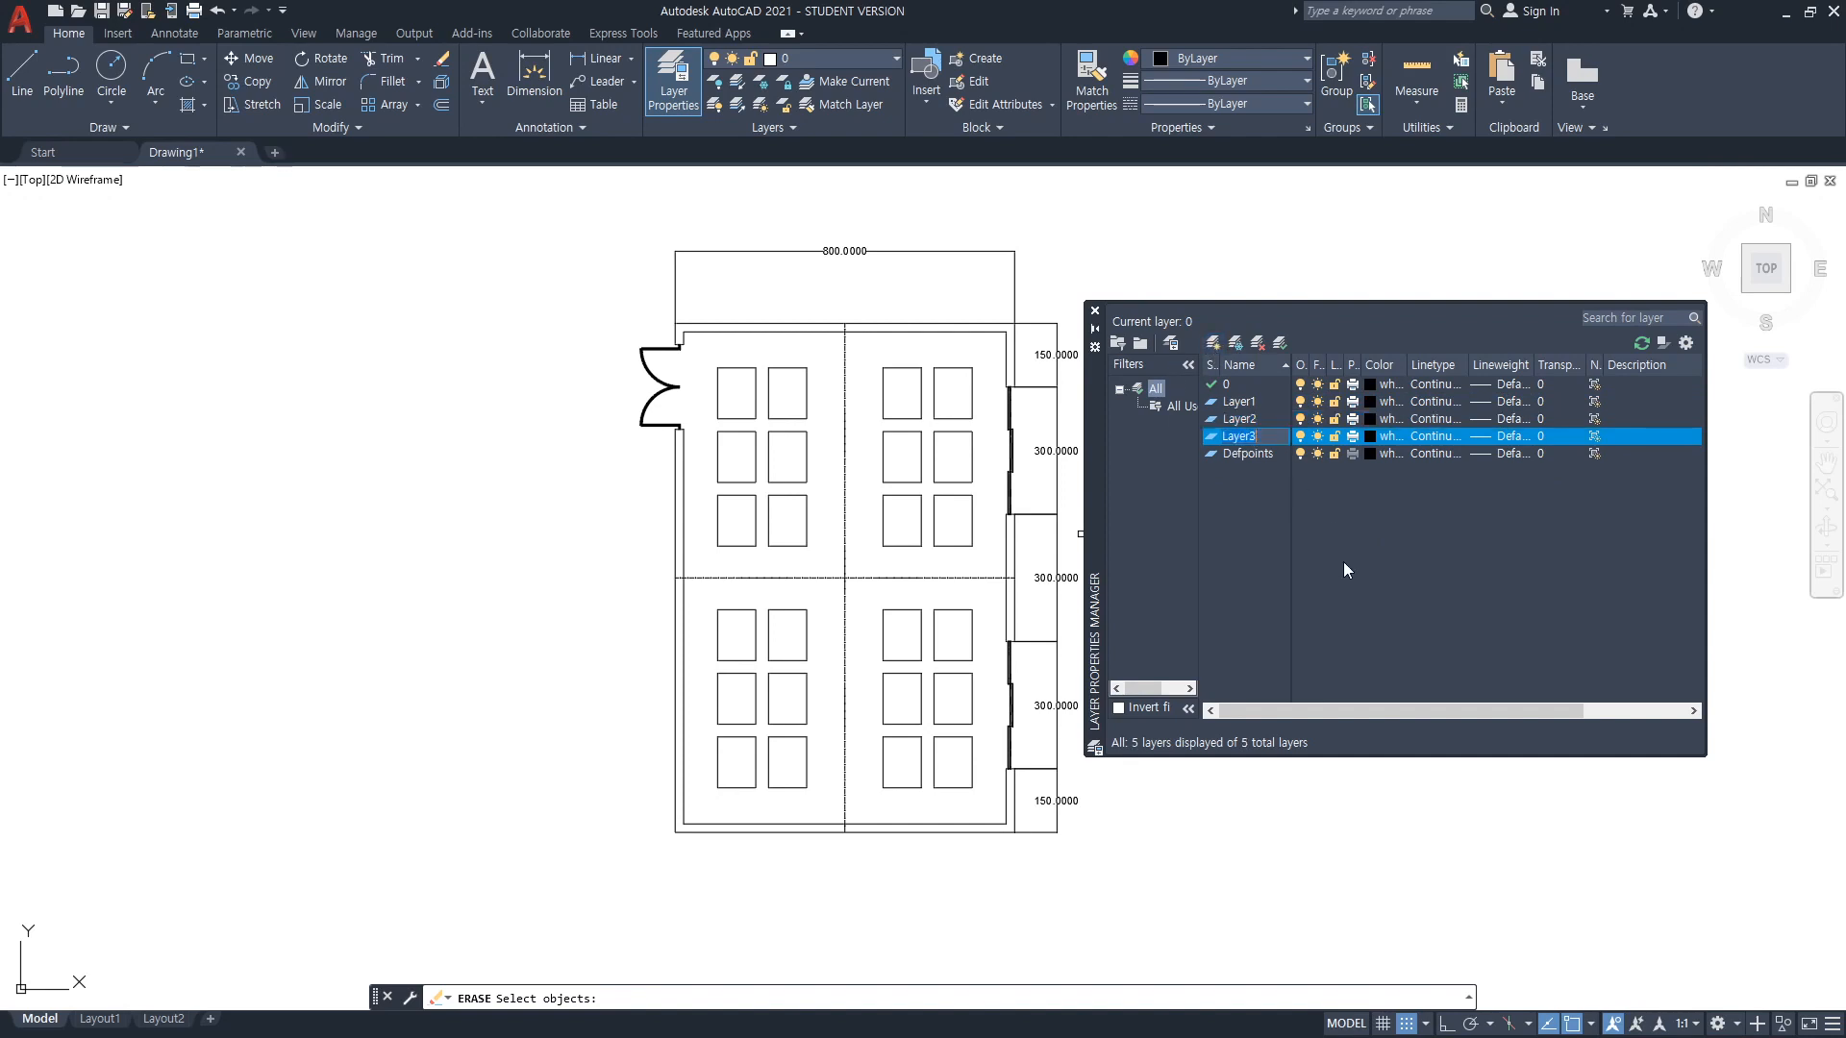
left_click(1217, 348)
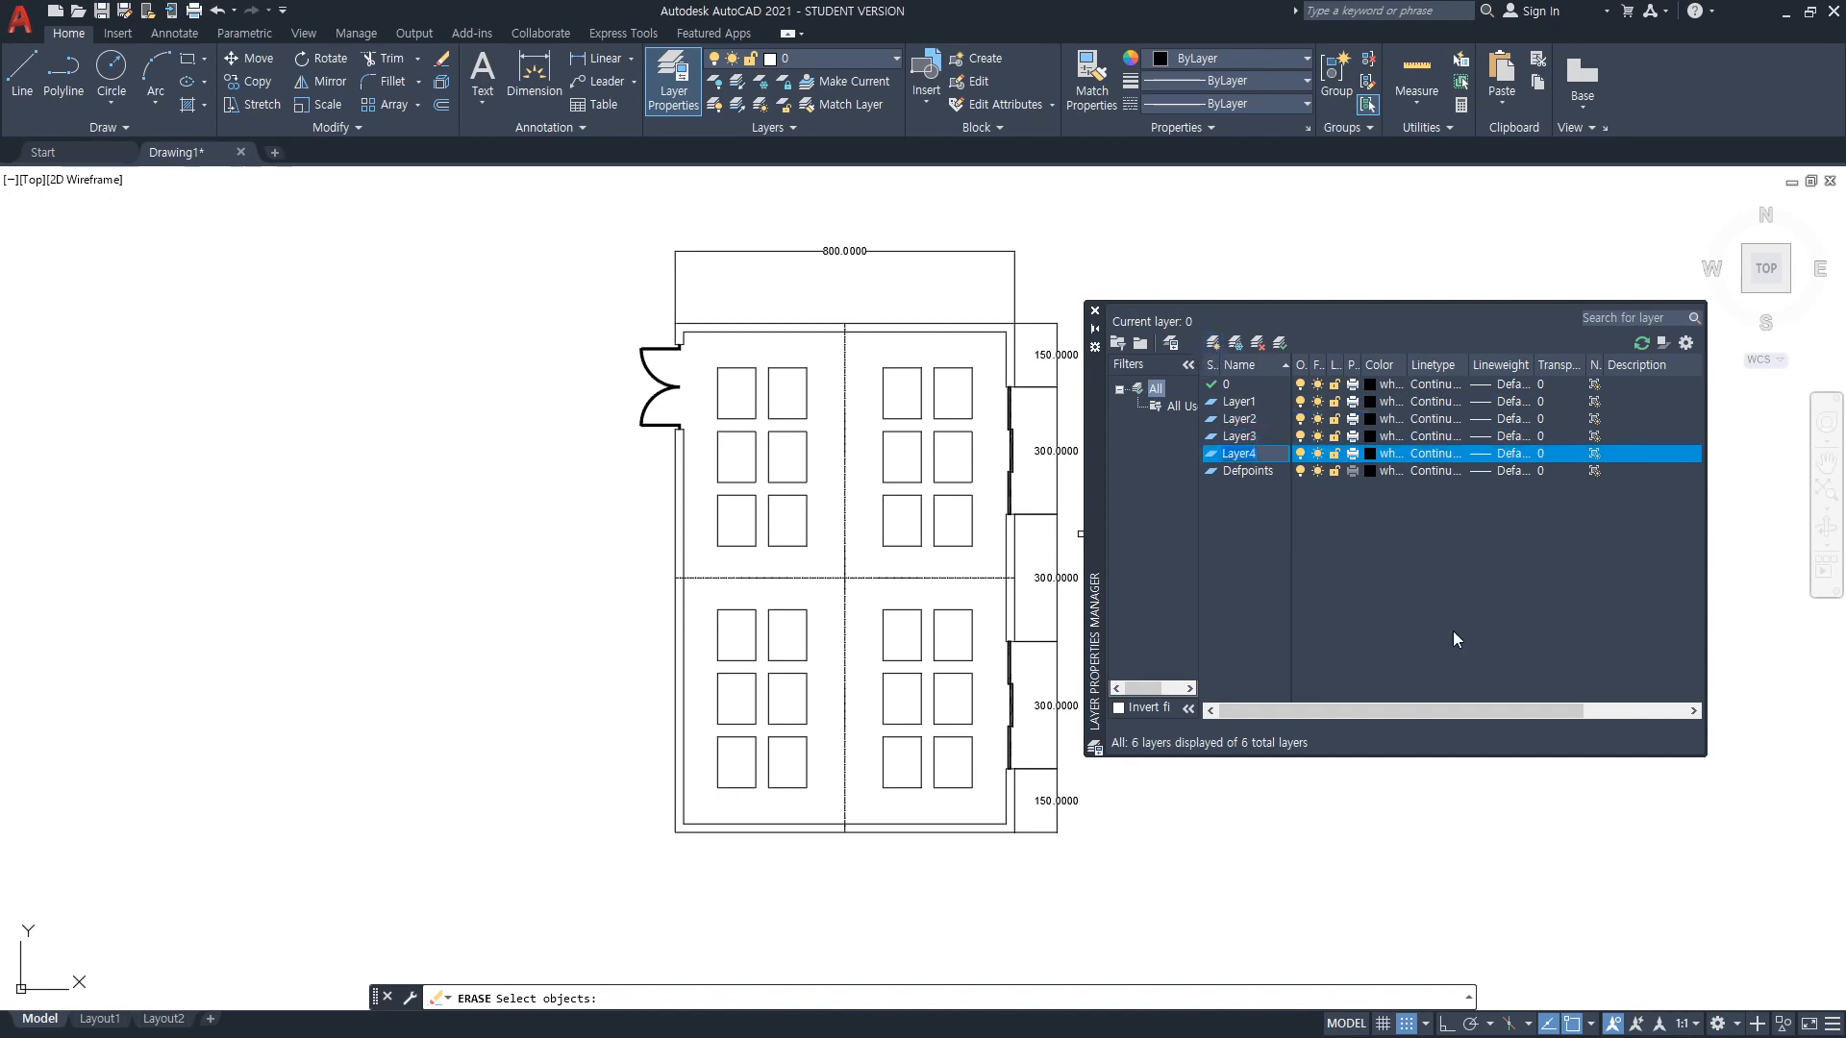
Rename Layer1 as Structure and Layer2 as Openings
left_click(1254, 408)
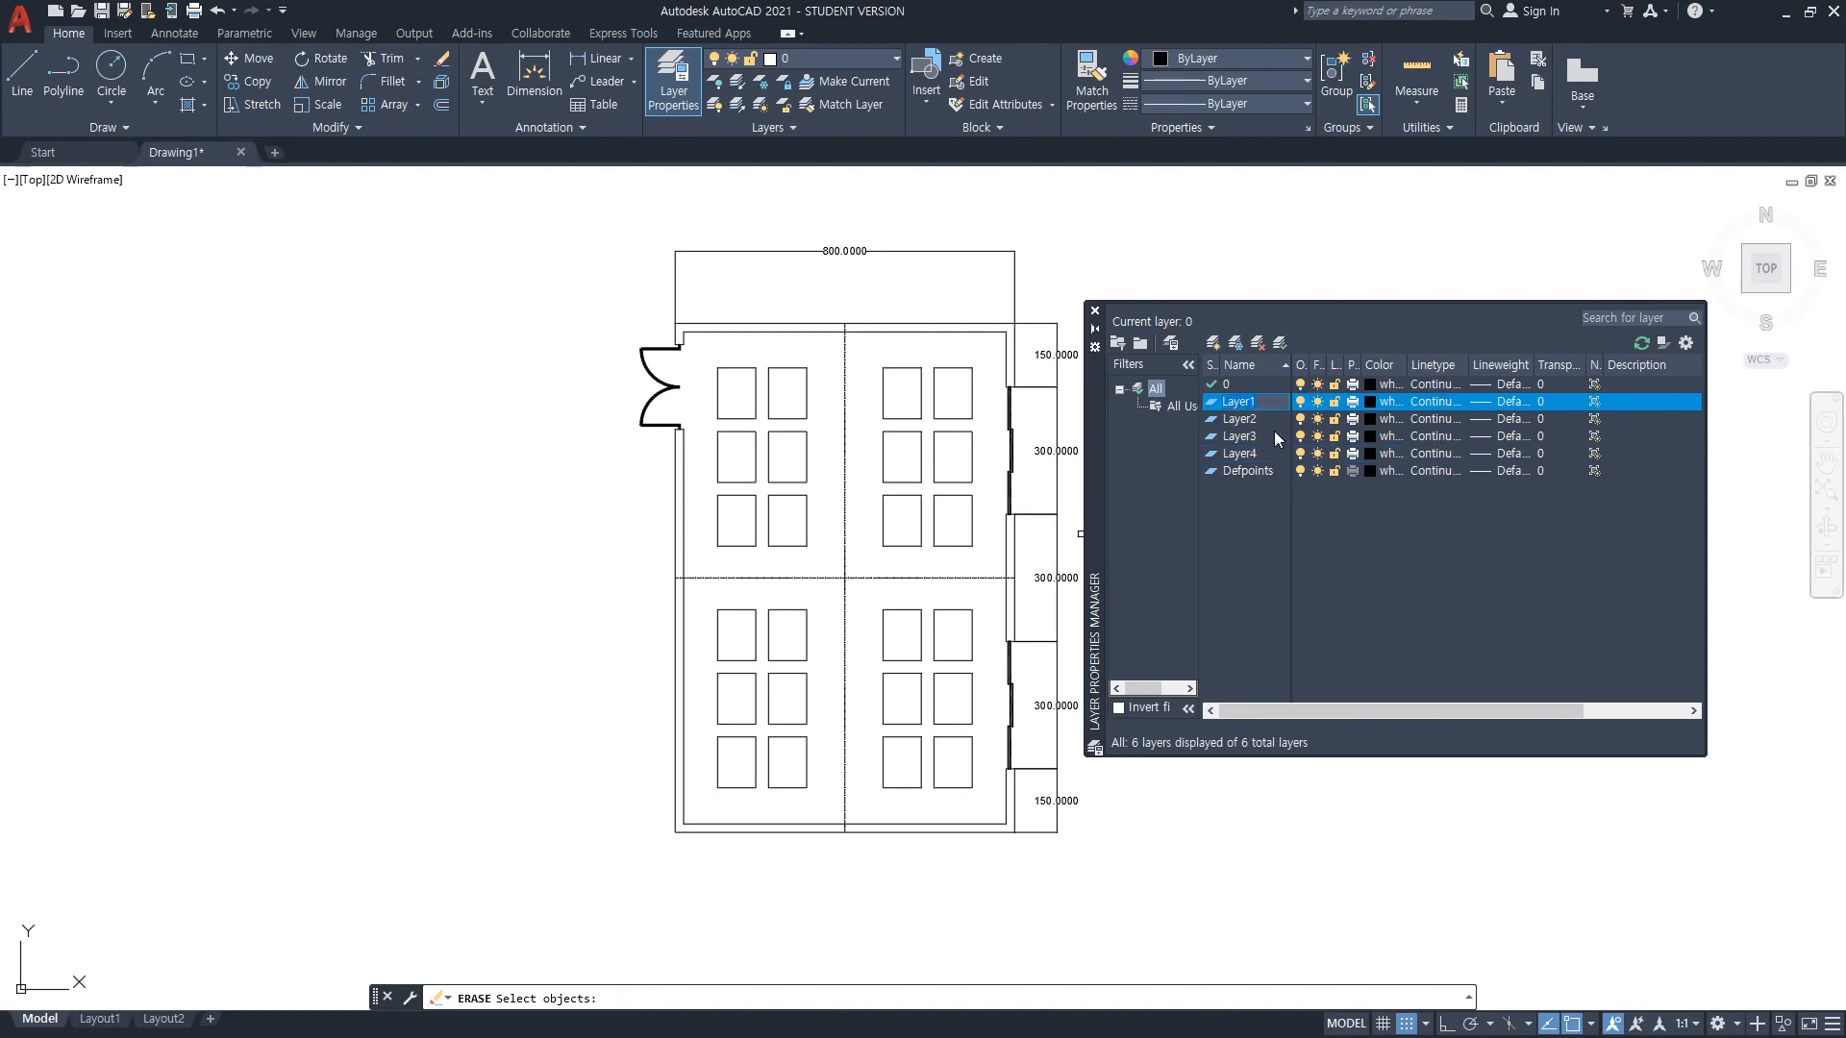
type("Structure")
left_click(1250, 420)
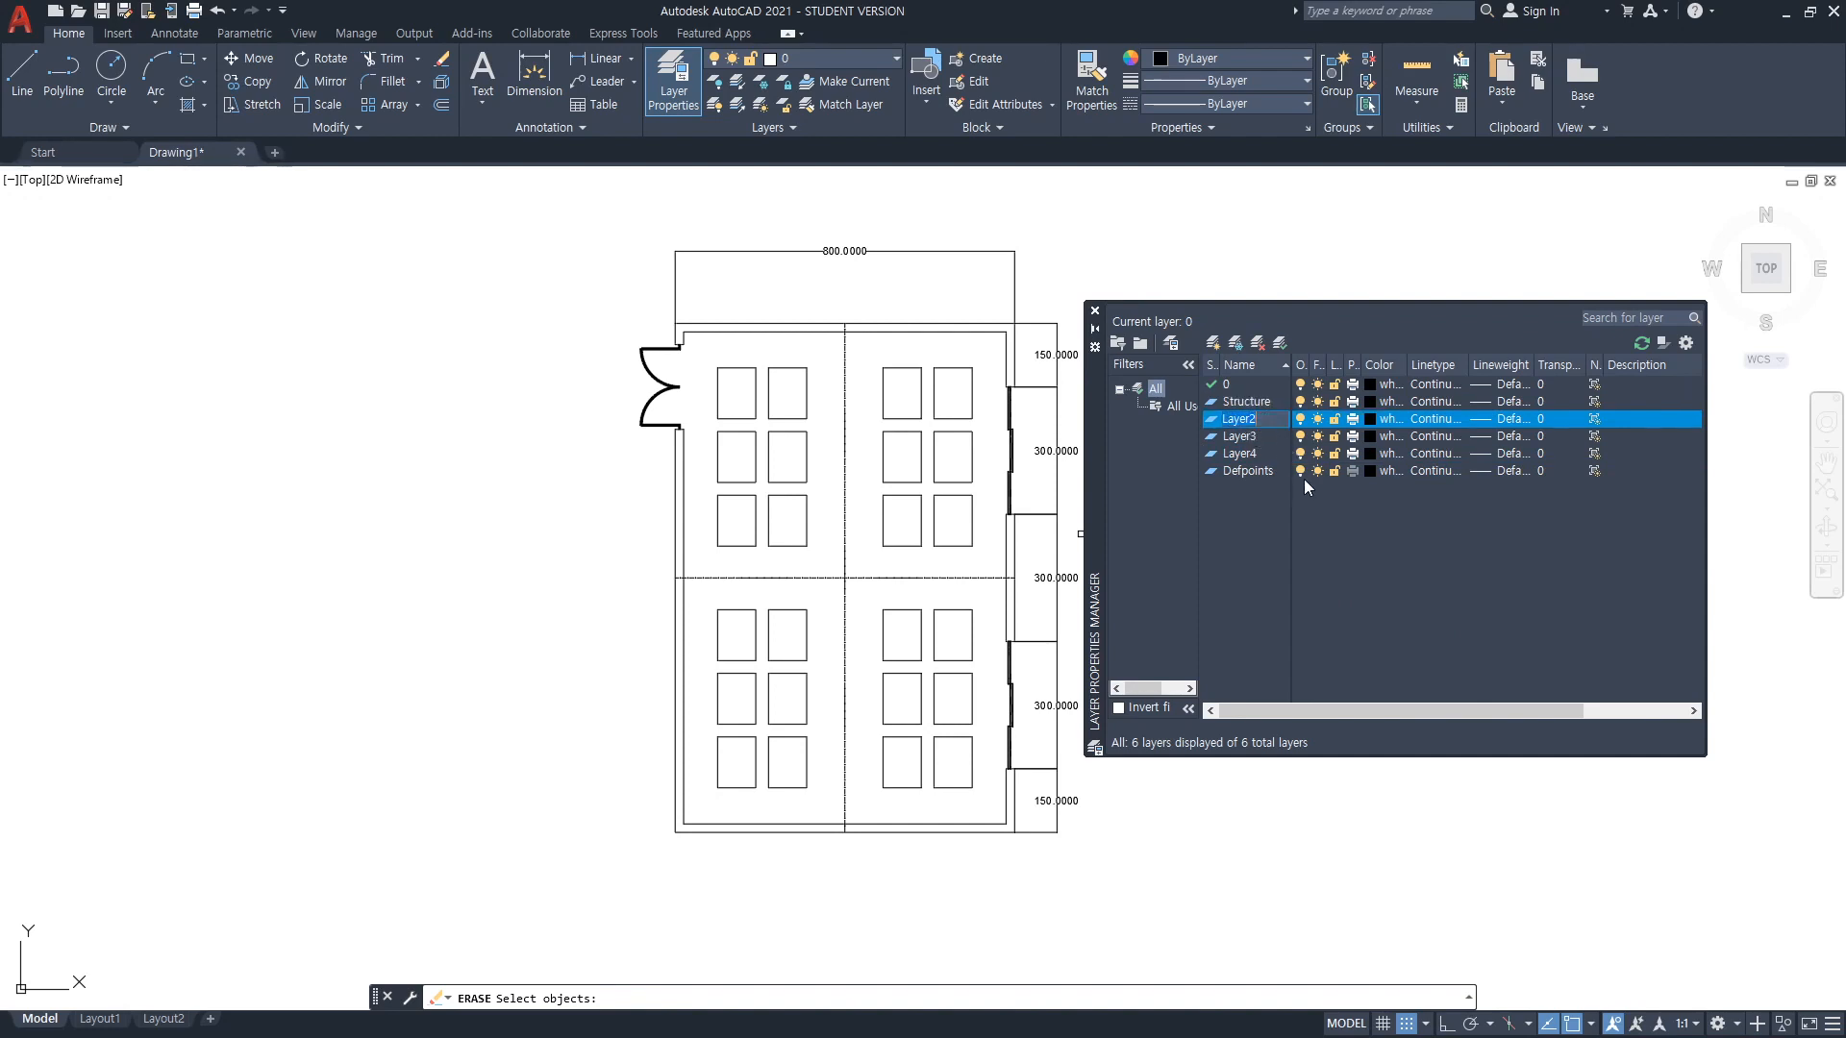
type("Opening")
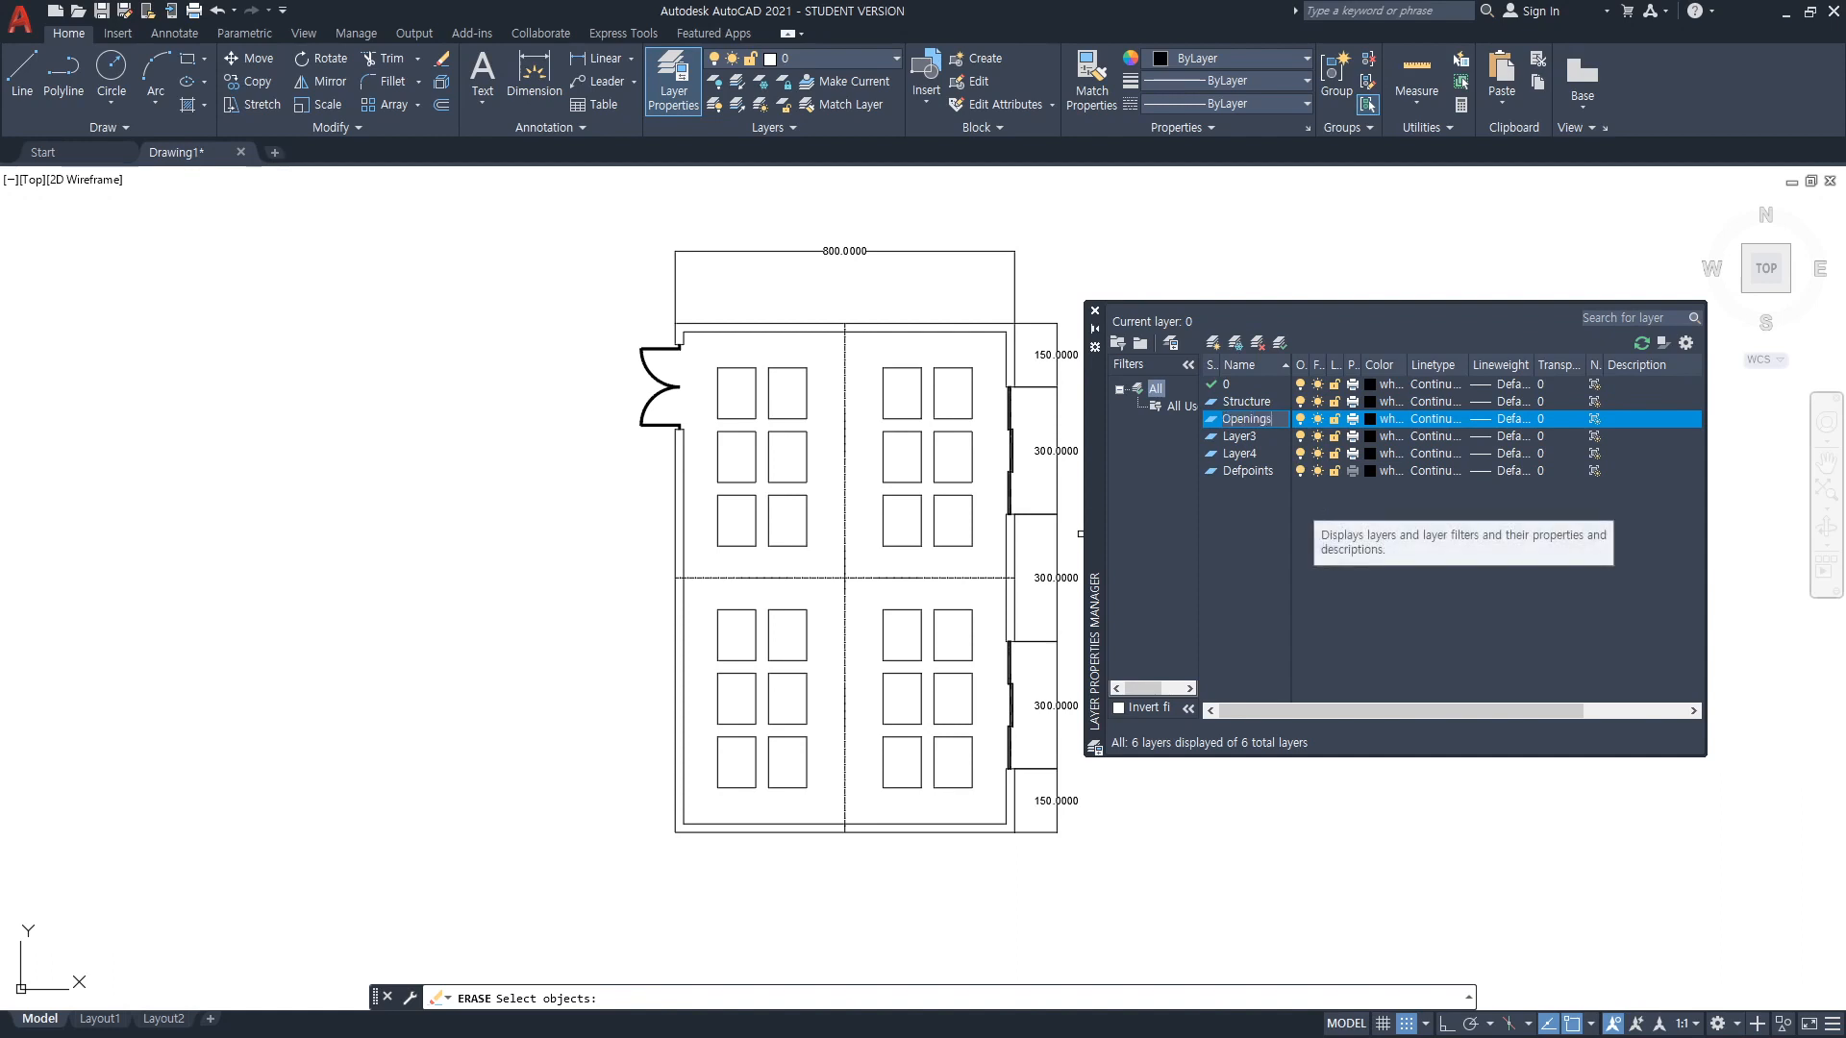
type("s")
key("Return")
Rename Layer3 as Furniture and Layer4 as Dimension
left_click(1247, 442)
left_click(1249, 440)
type("F")
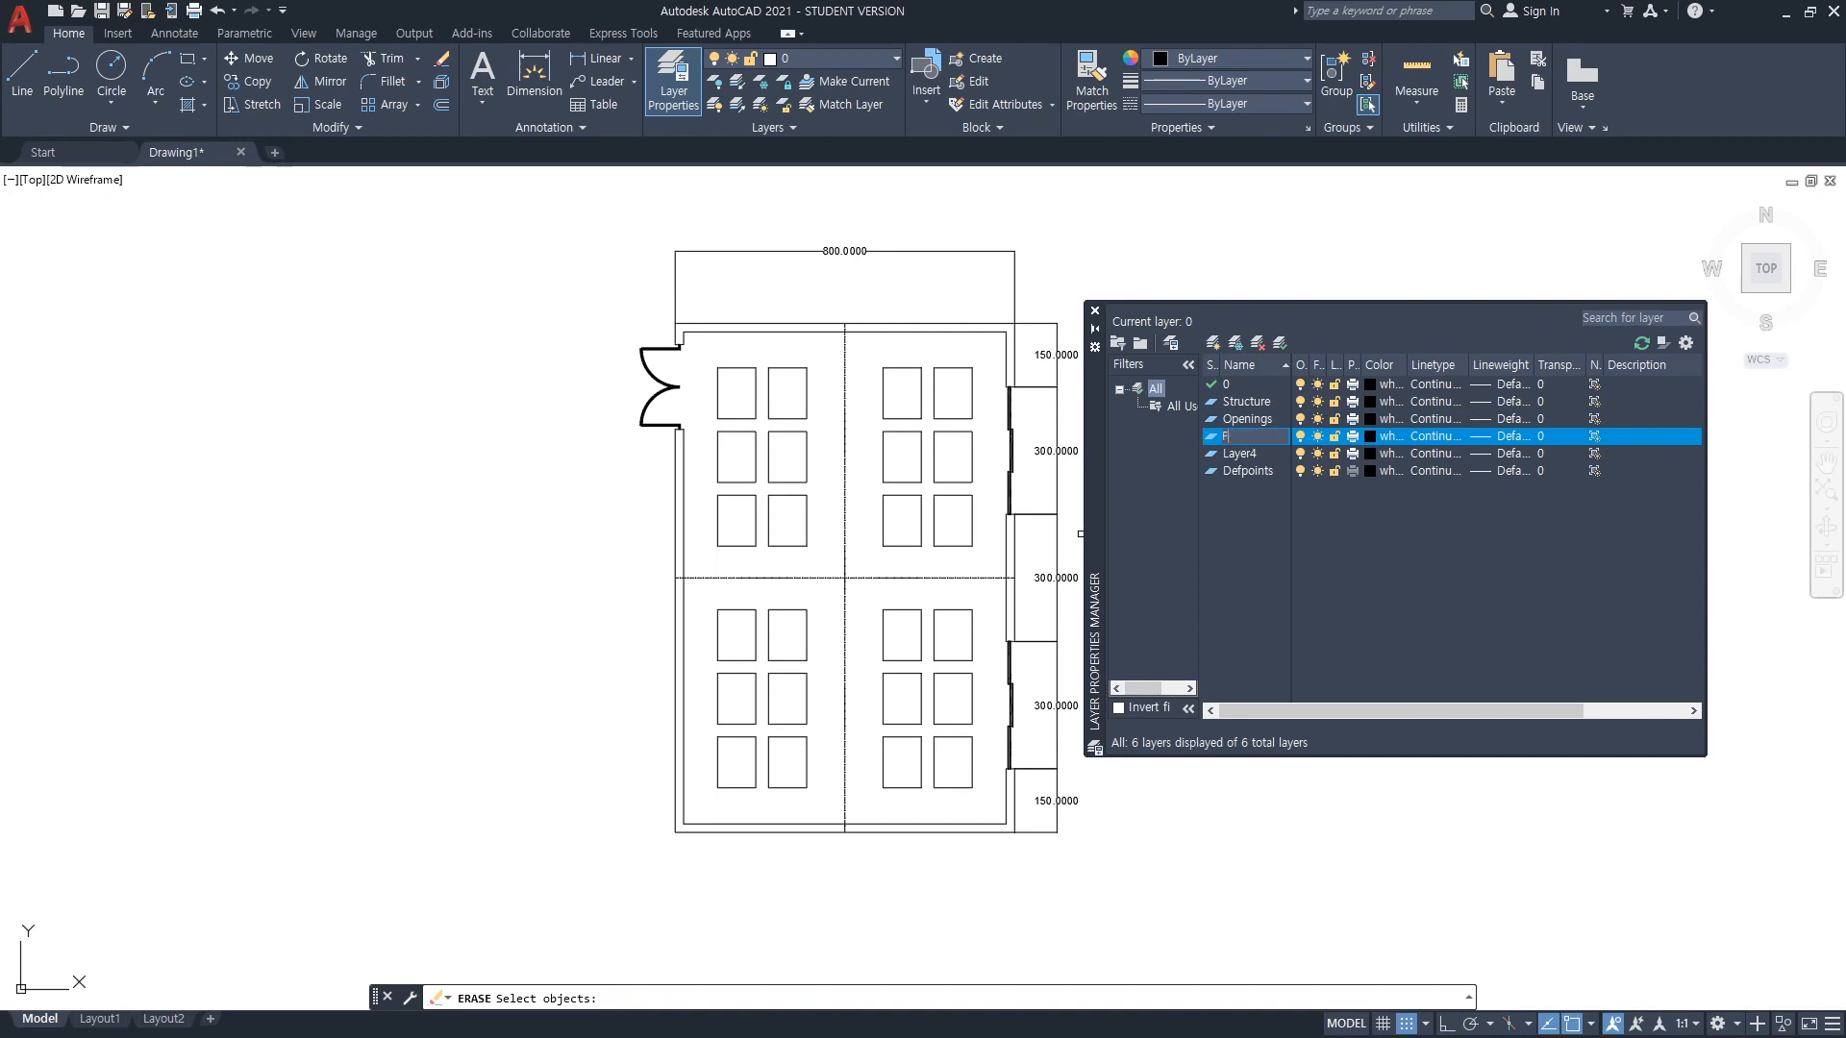
type("urniture")
left_click(1255, 458)
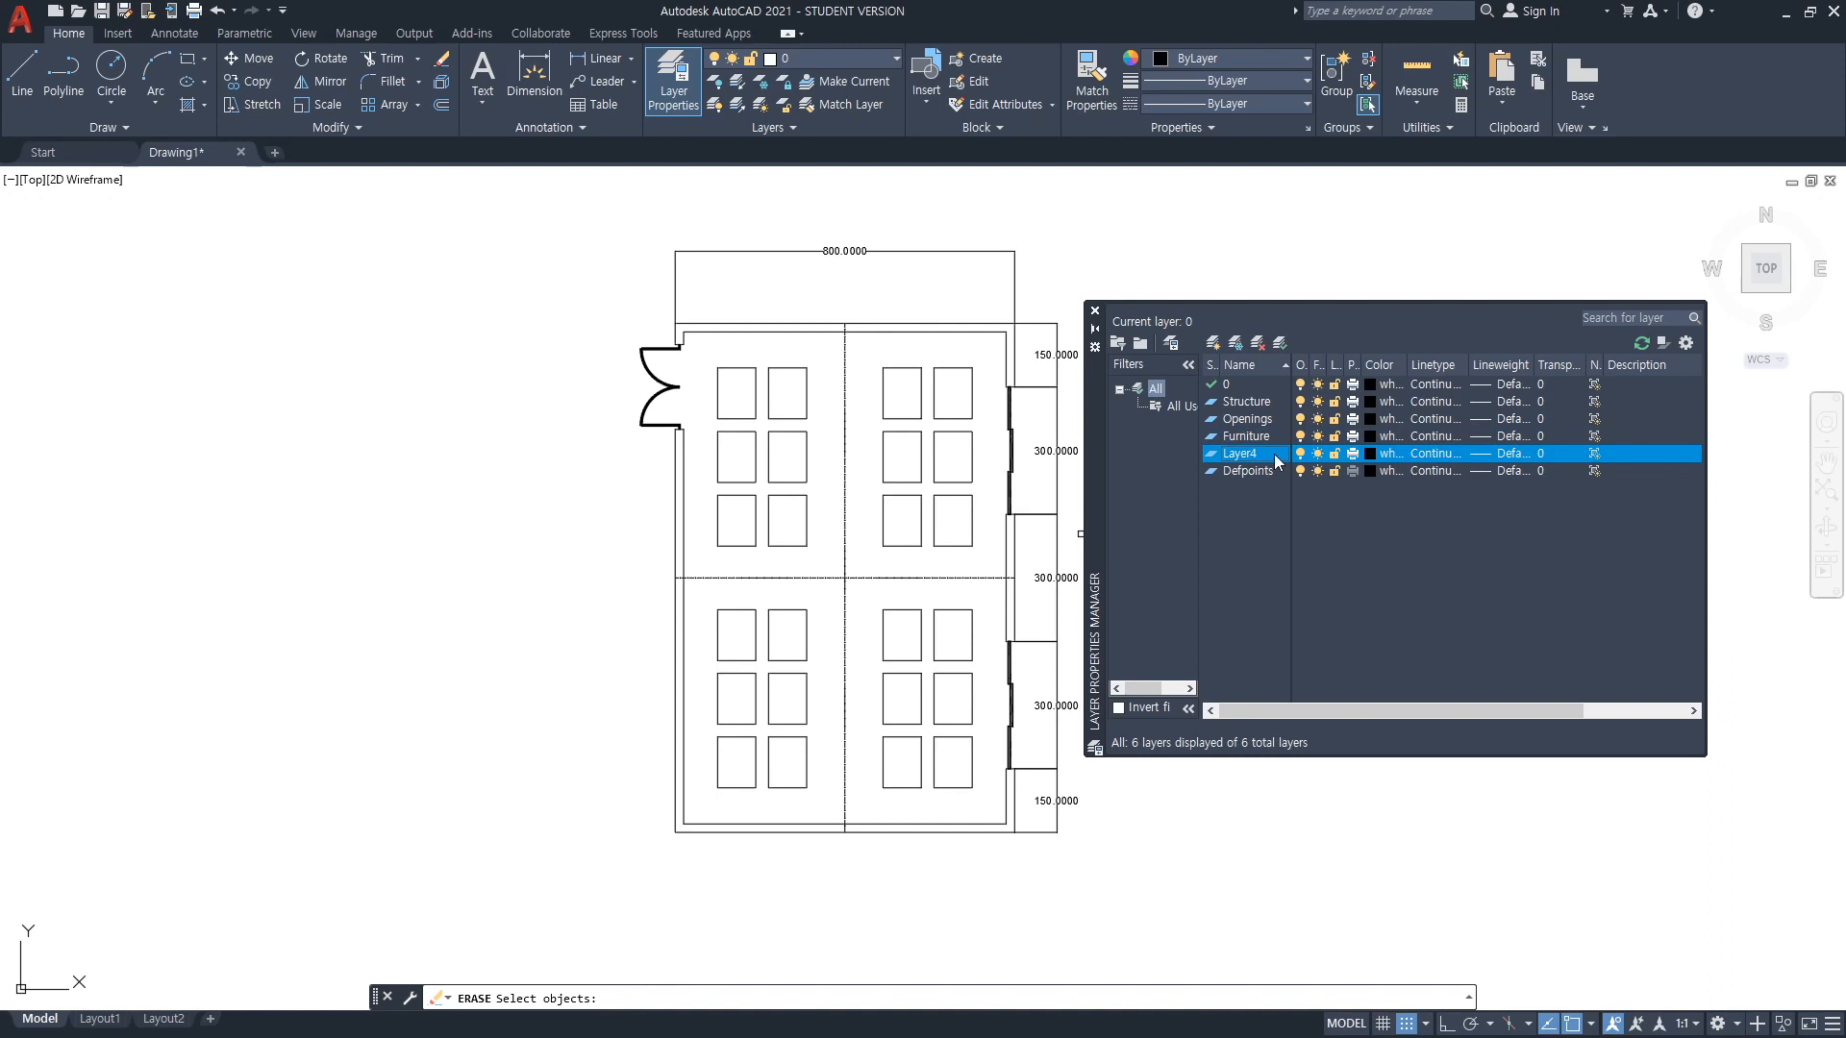
type("Dimension")
left_click(1519, 637)
Set the Structure layer's color to blue (index color 5)
left_click(1370, 400)
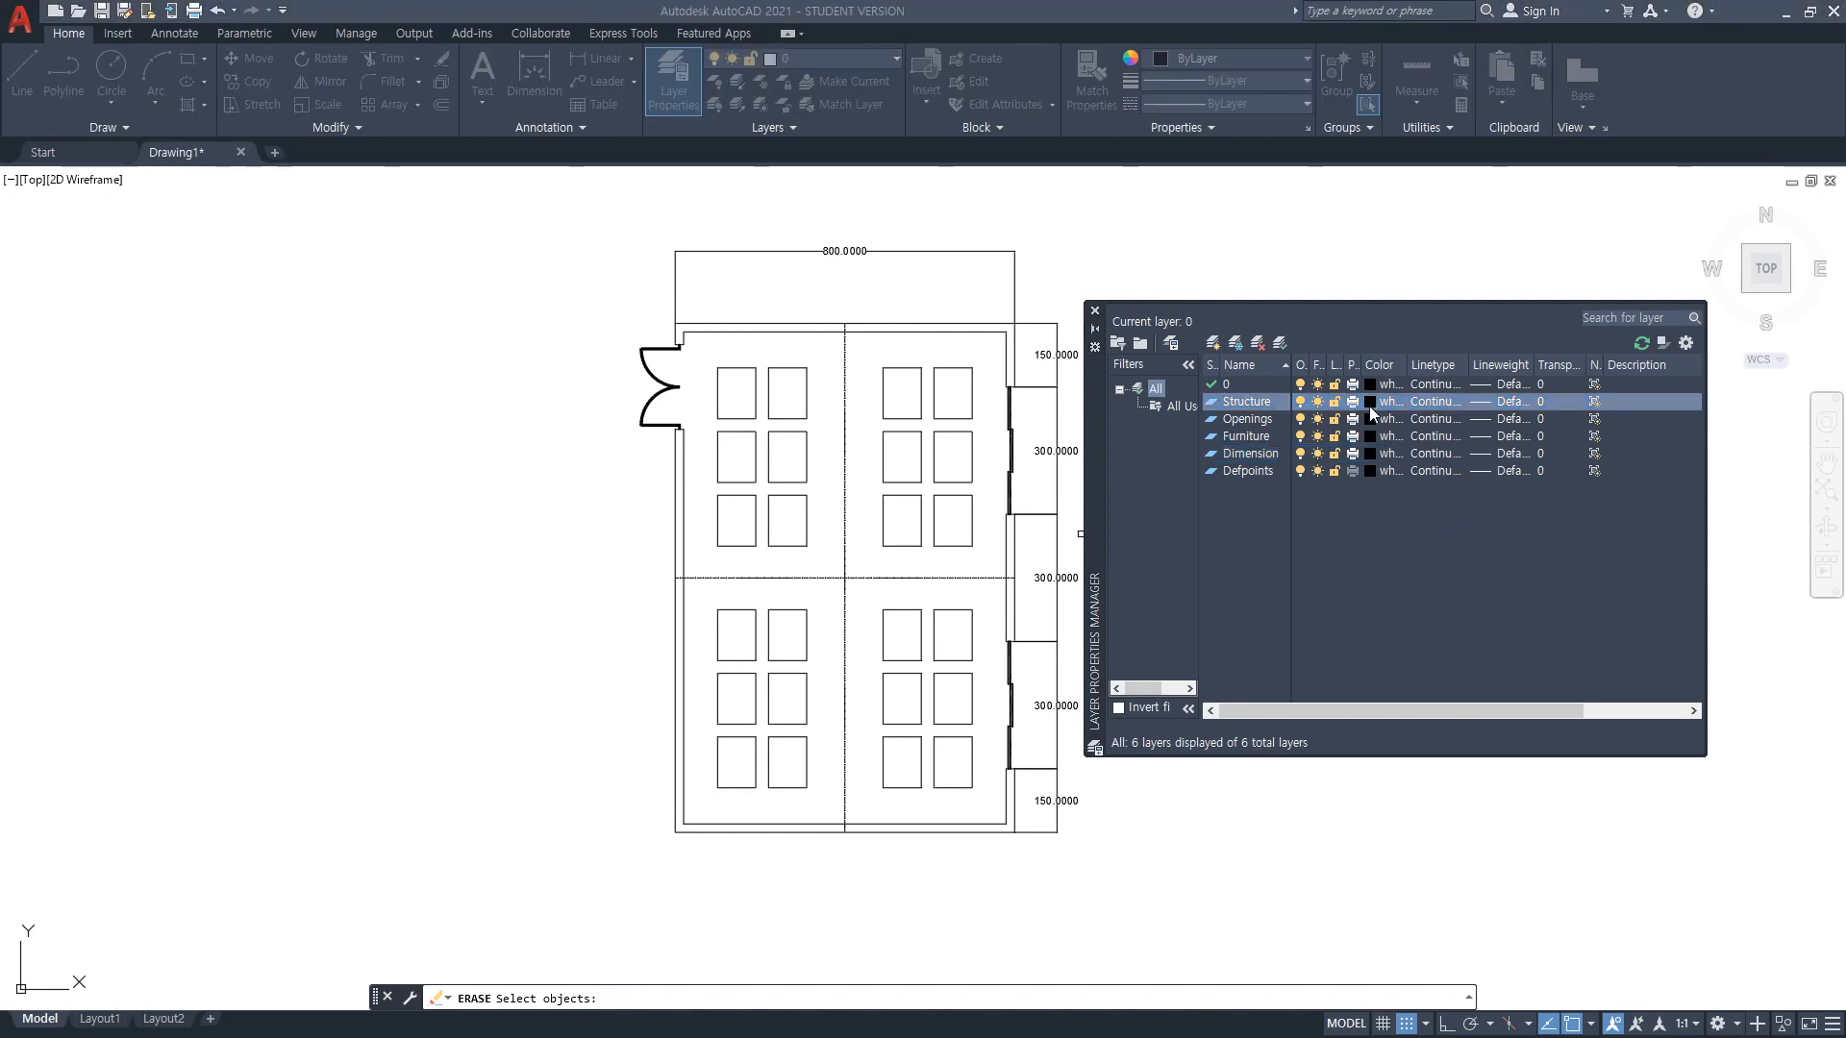
left_click_drag(1460, 505, 966, 493)
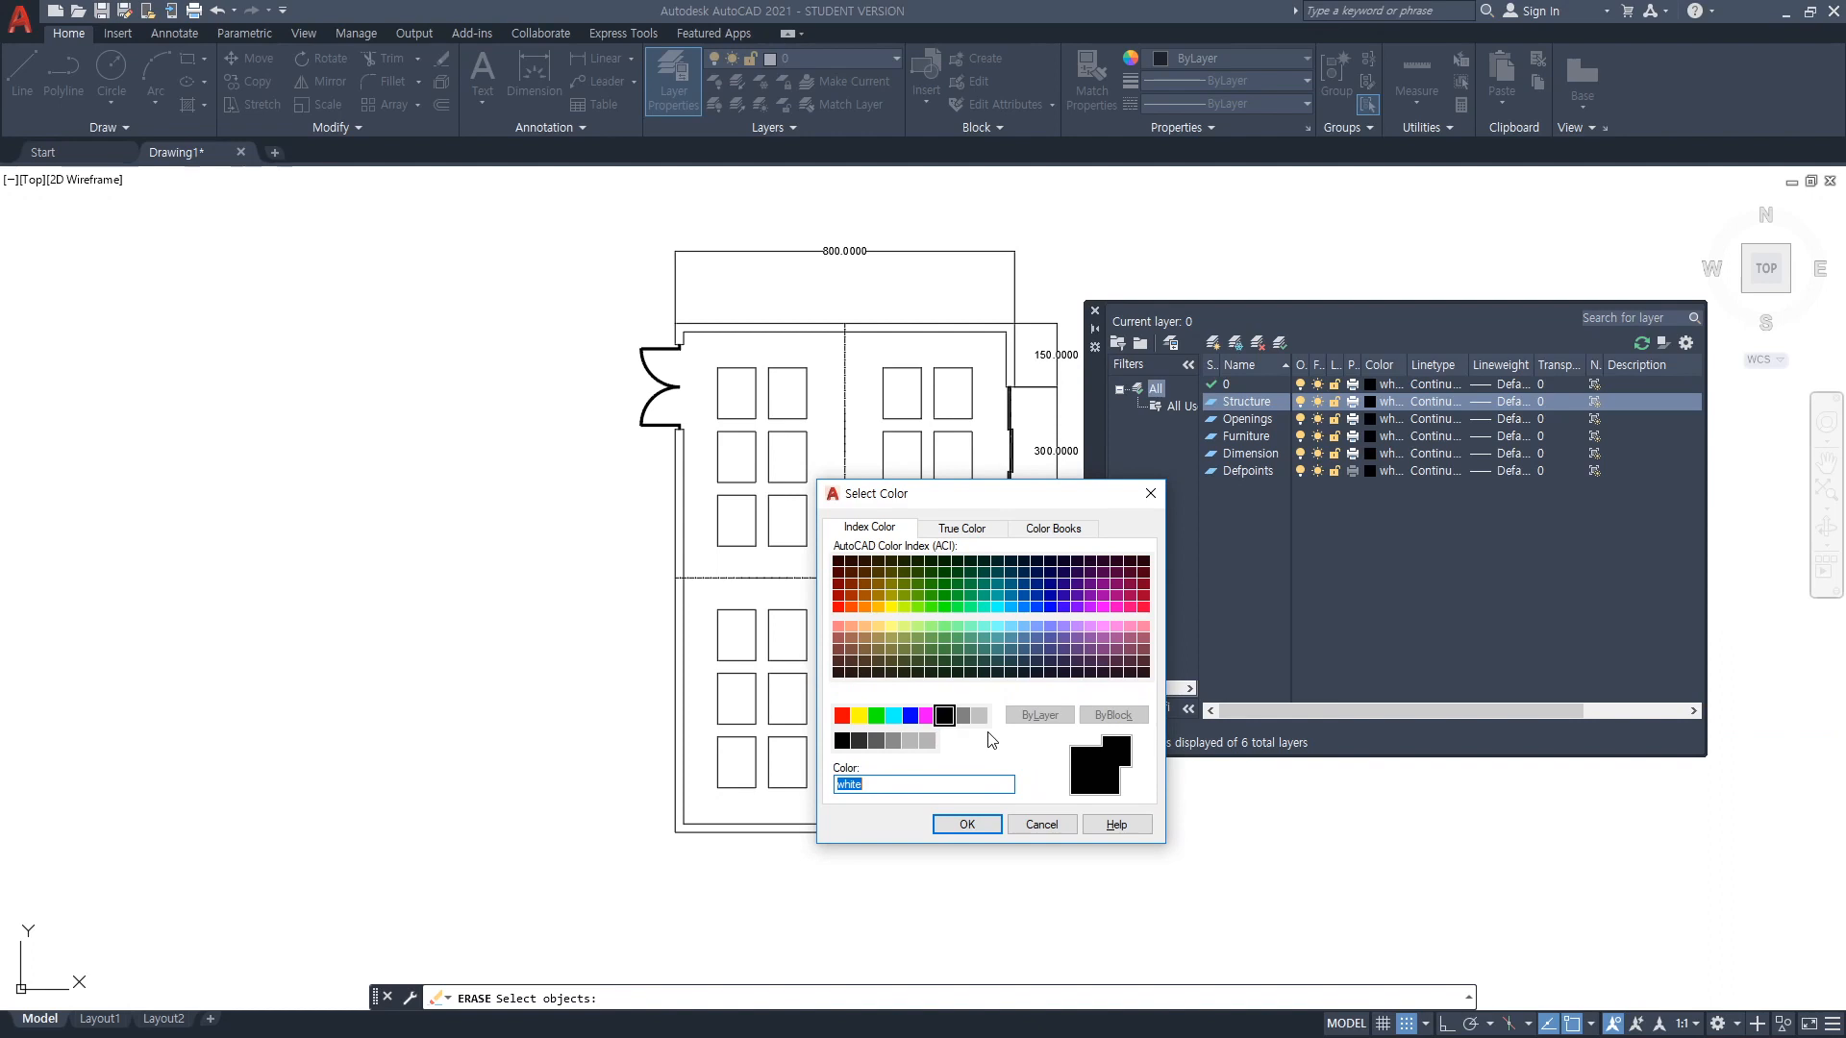
left_click(910, 716)
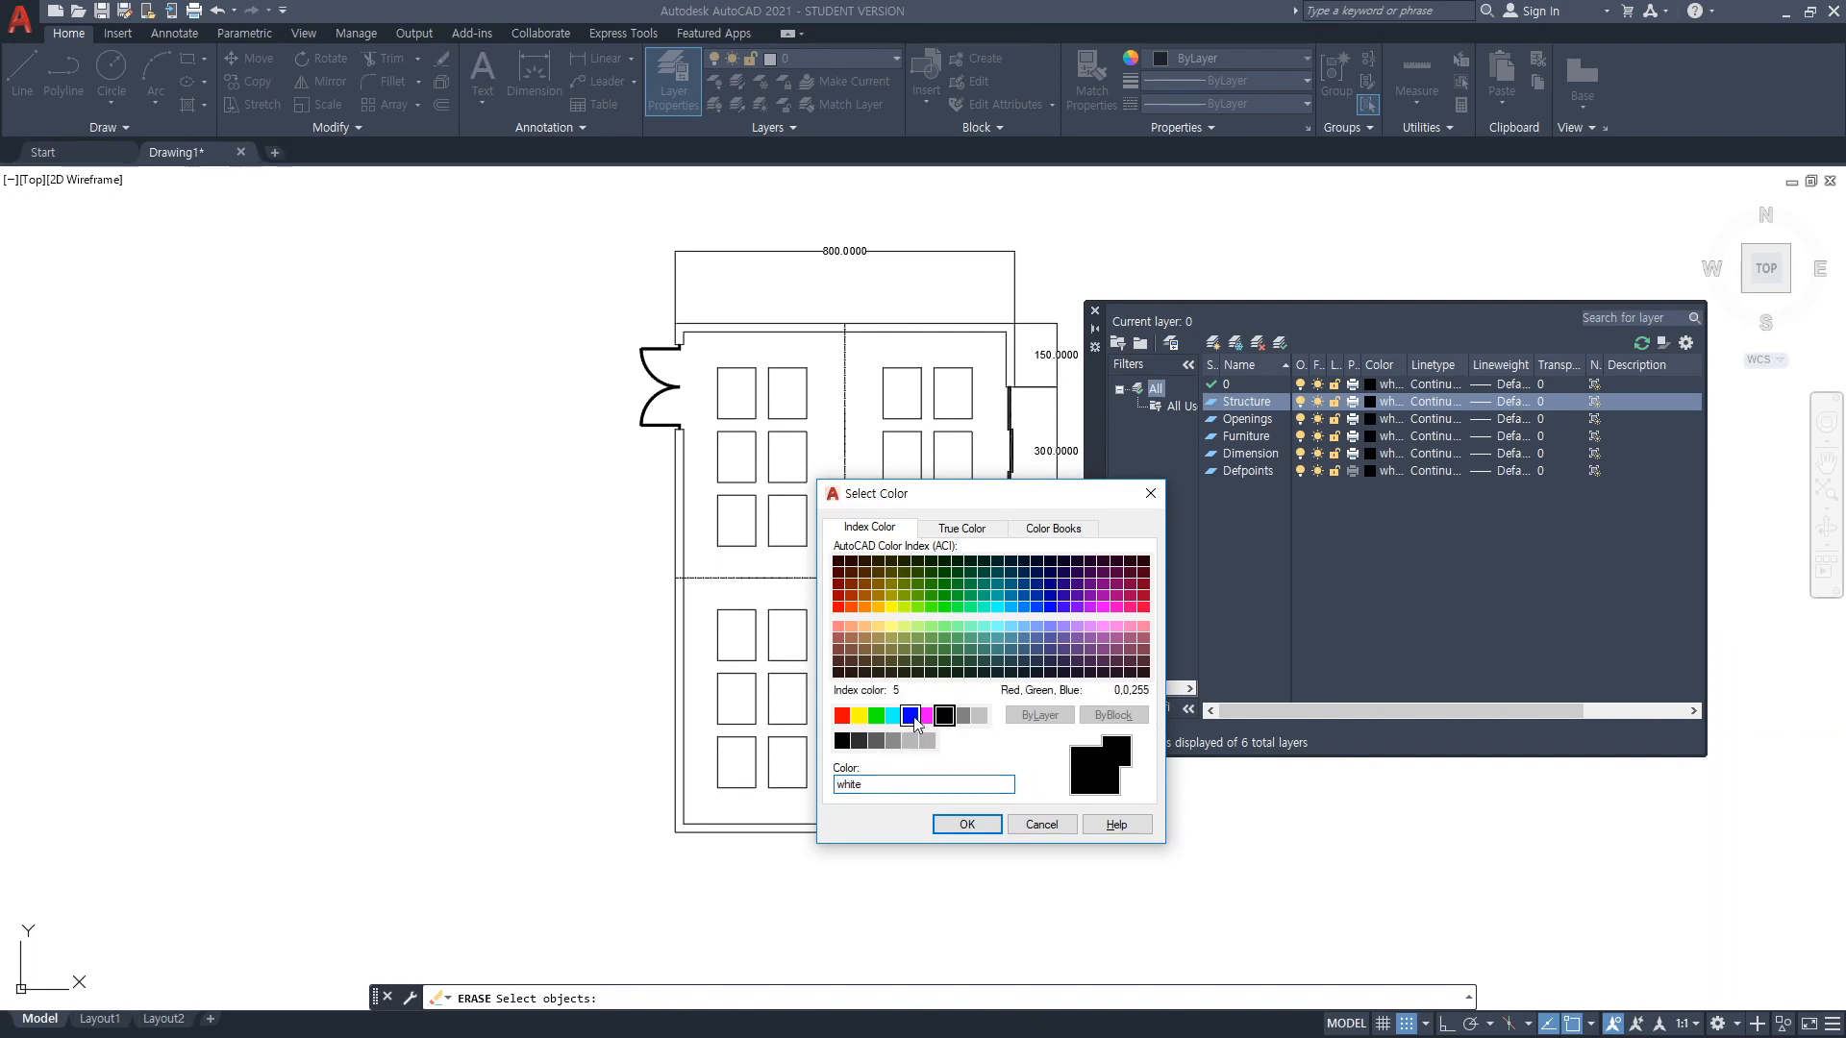
left_click(968, 825)
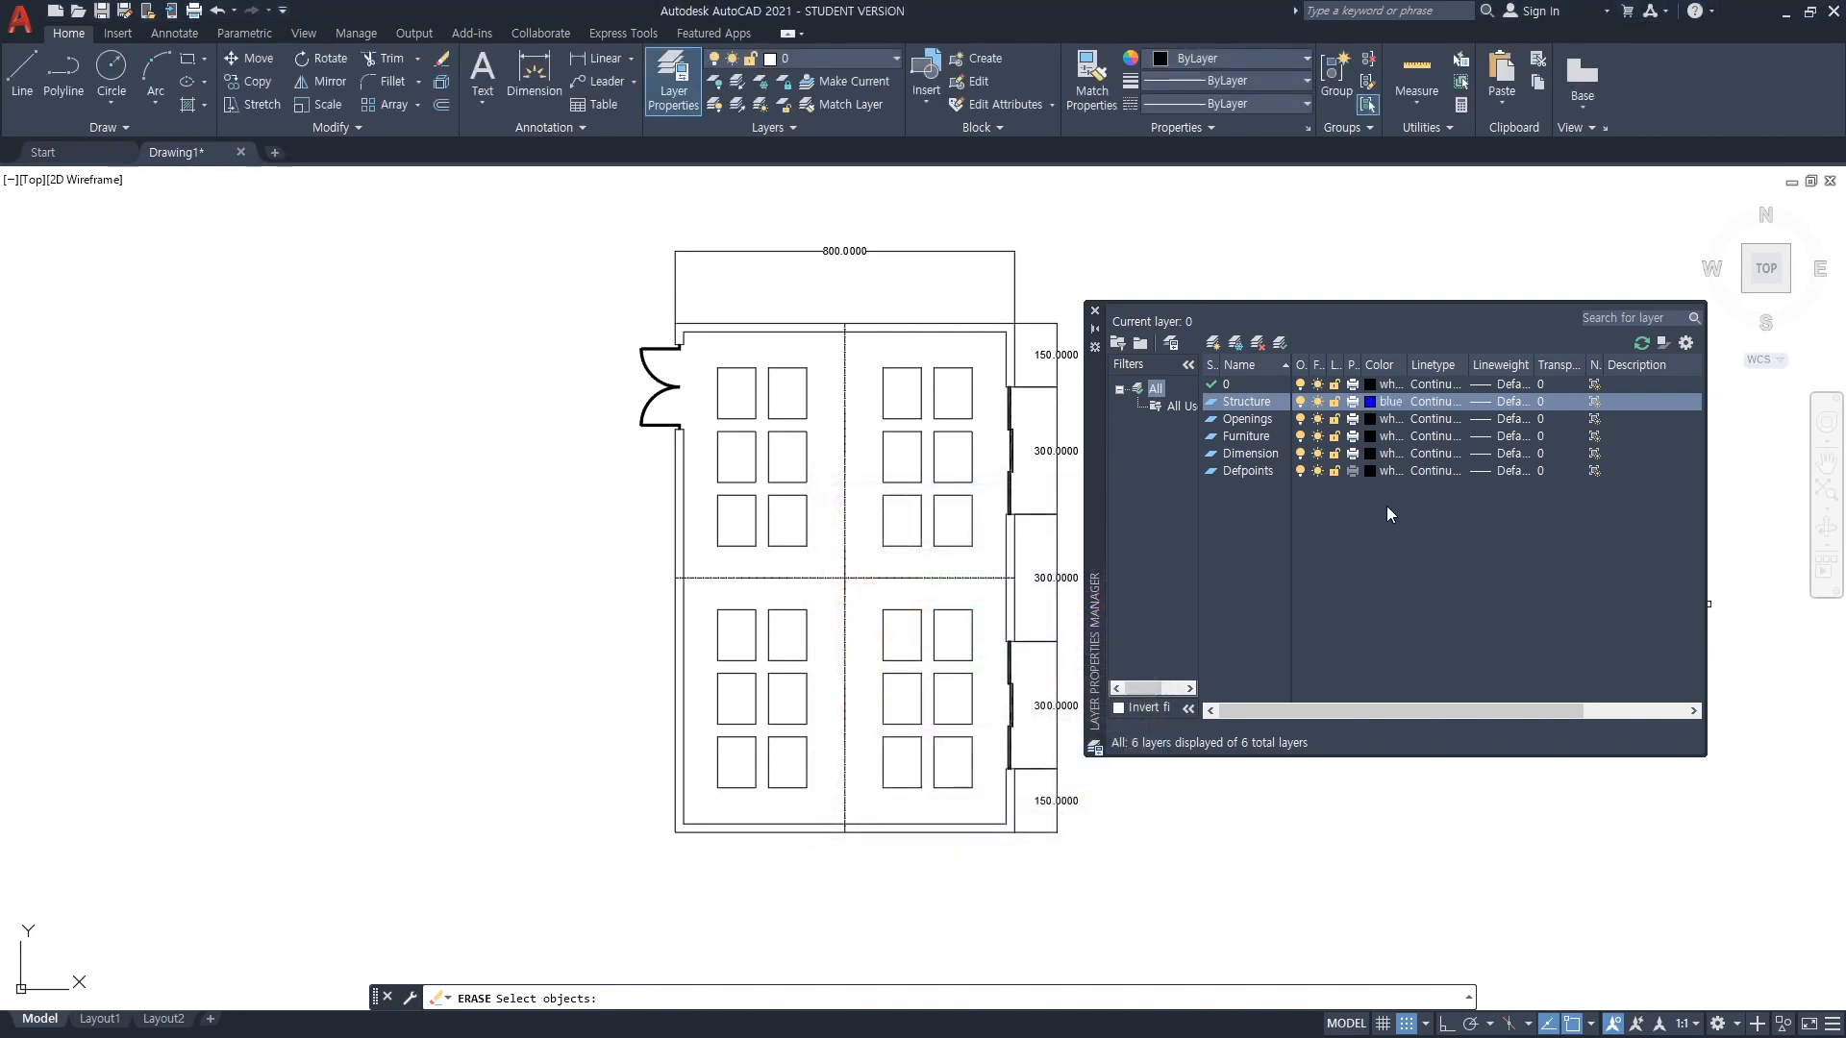
Set the Openings layer's color to yellow and the Furniture layer's color to red
left_click(1371, 419)
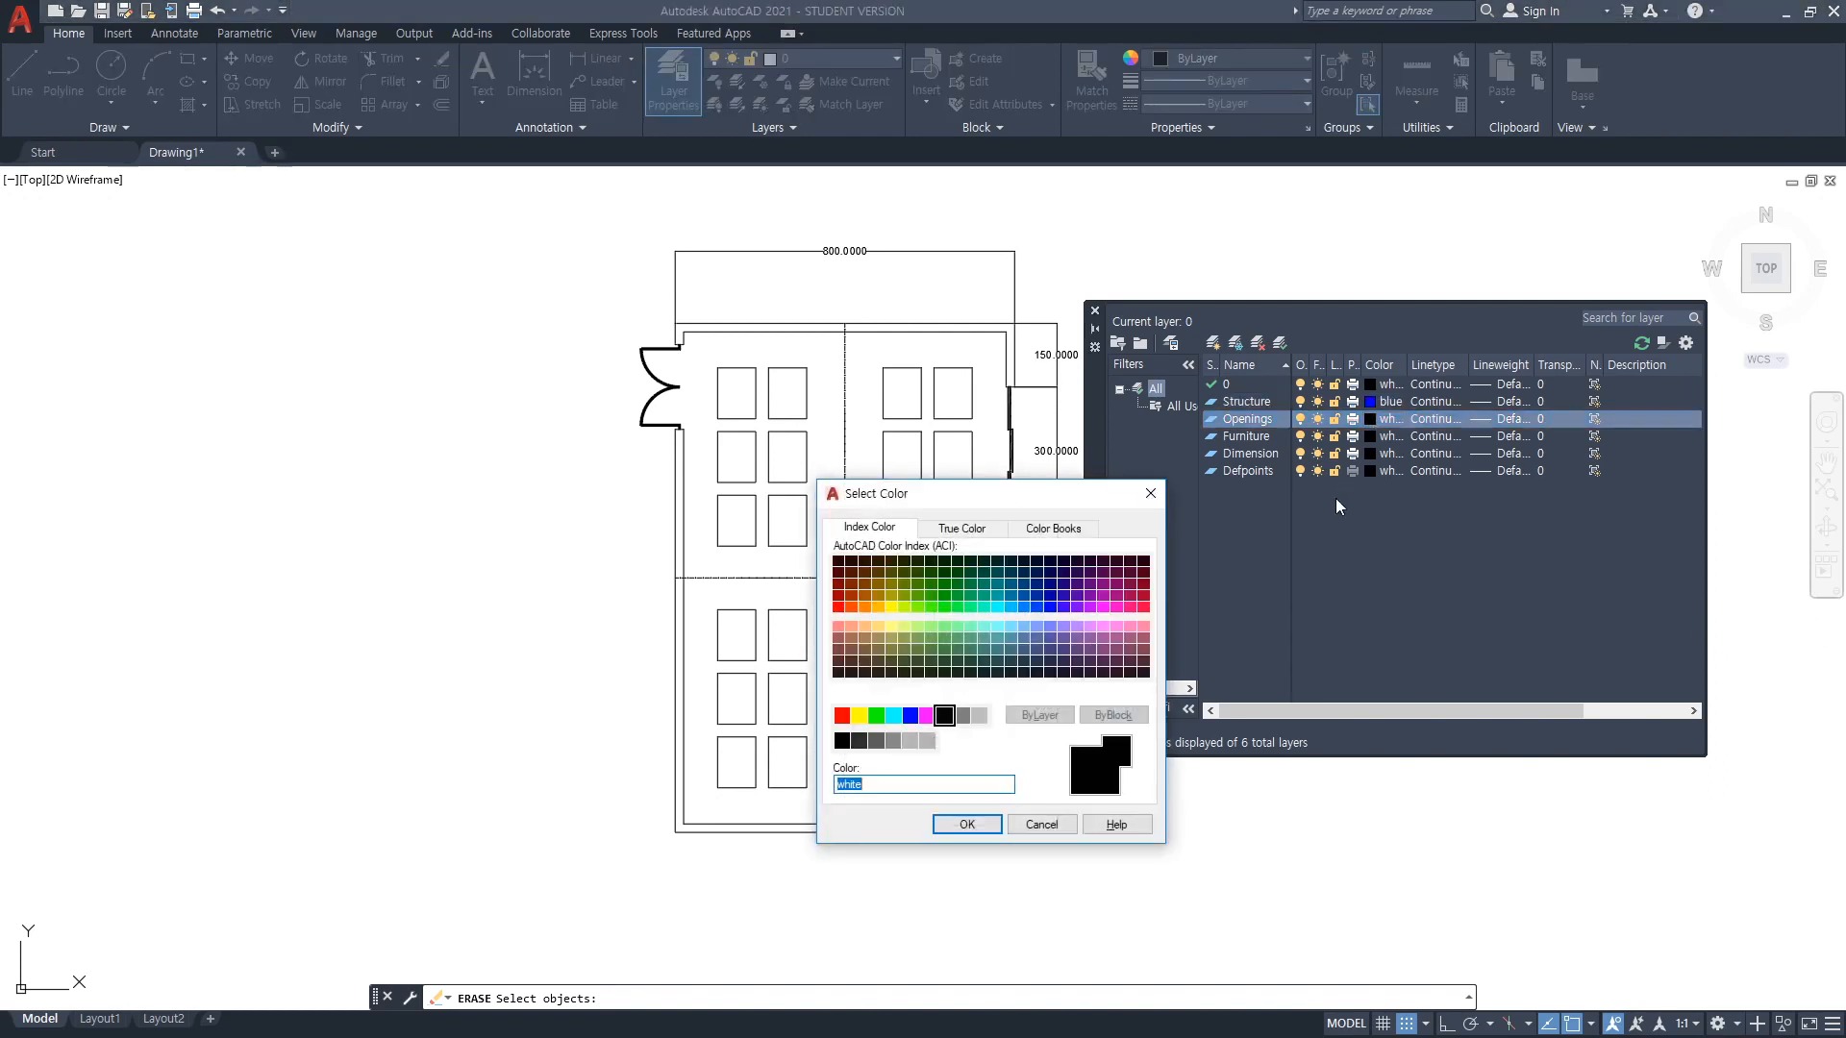
left_click(859, 718)
left_click(966, 825)
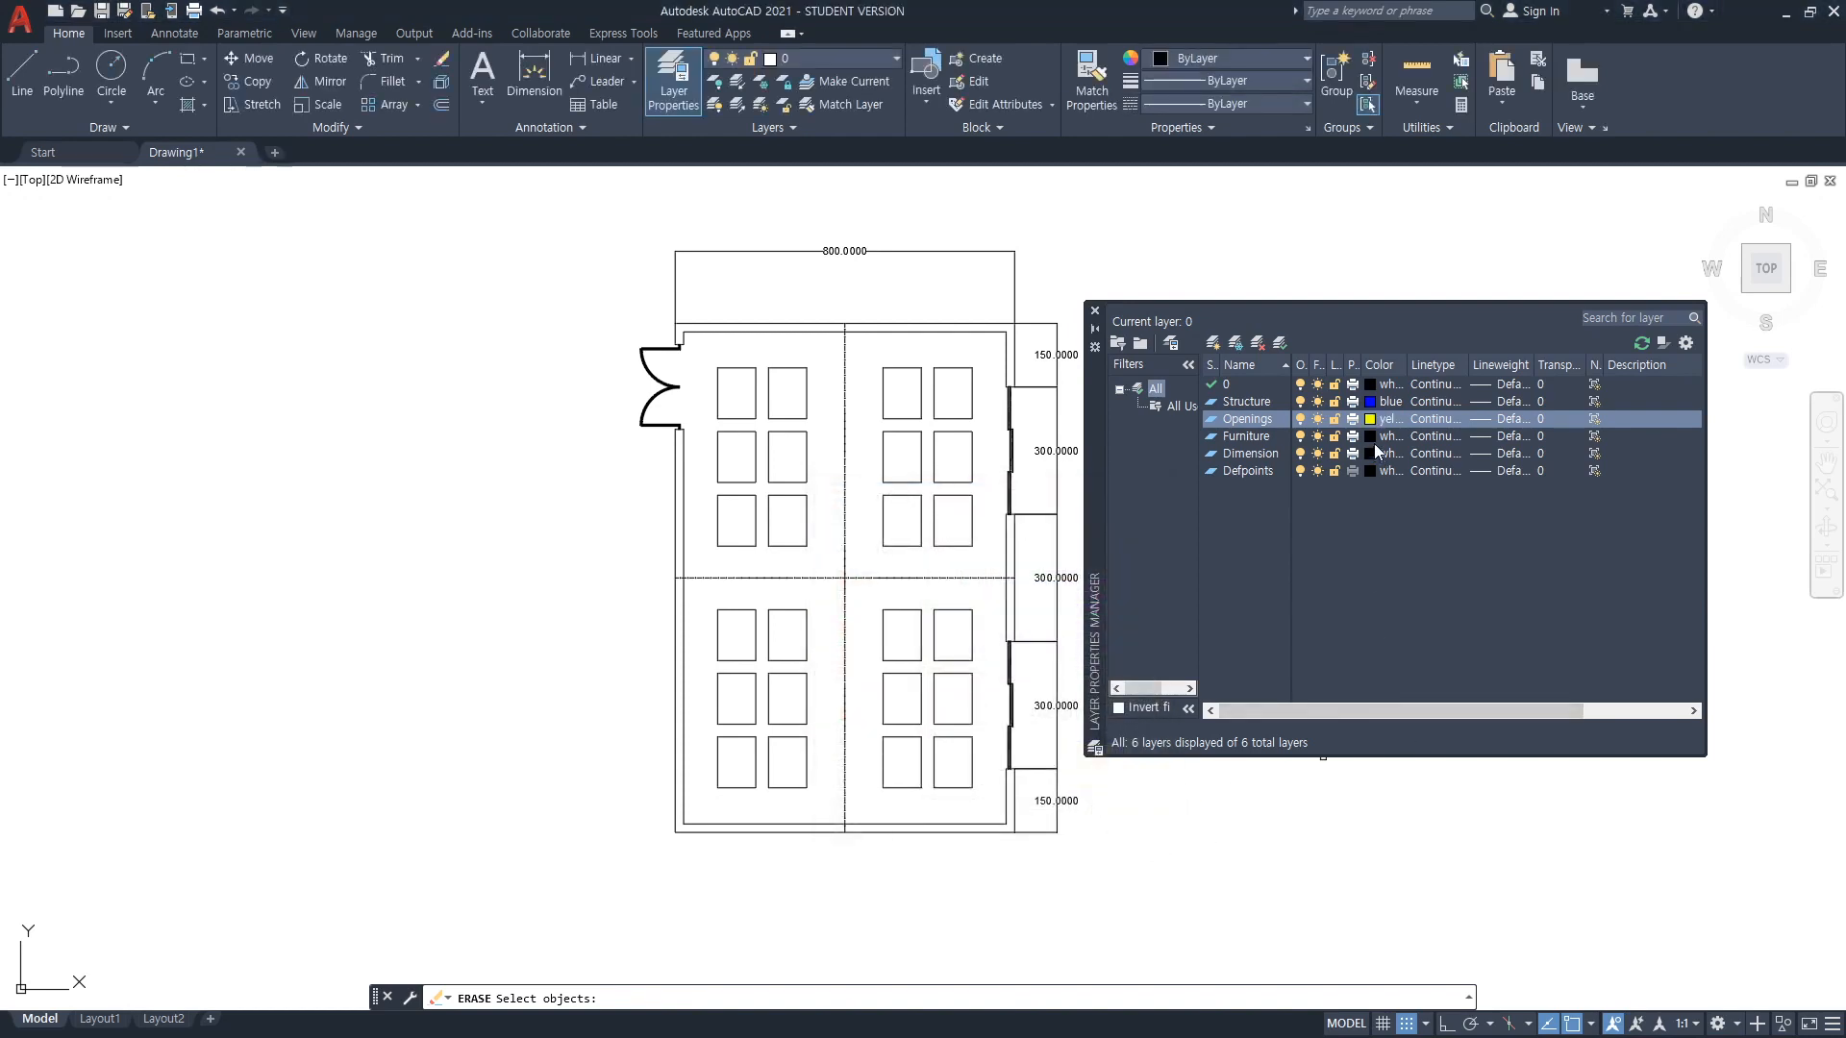
left_click(1374, 436)
left_click(844, 717)
left_click(966, 825)
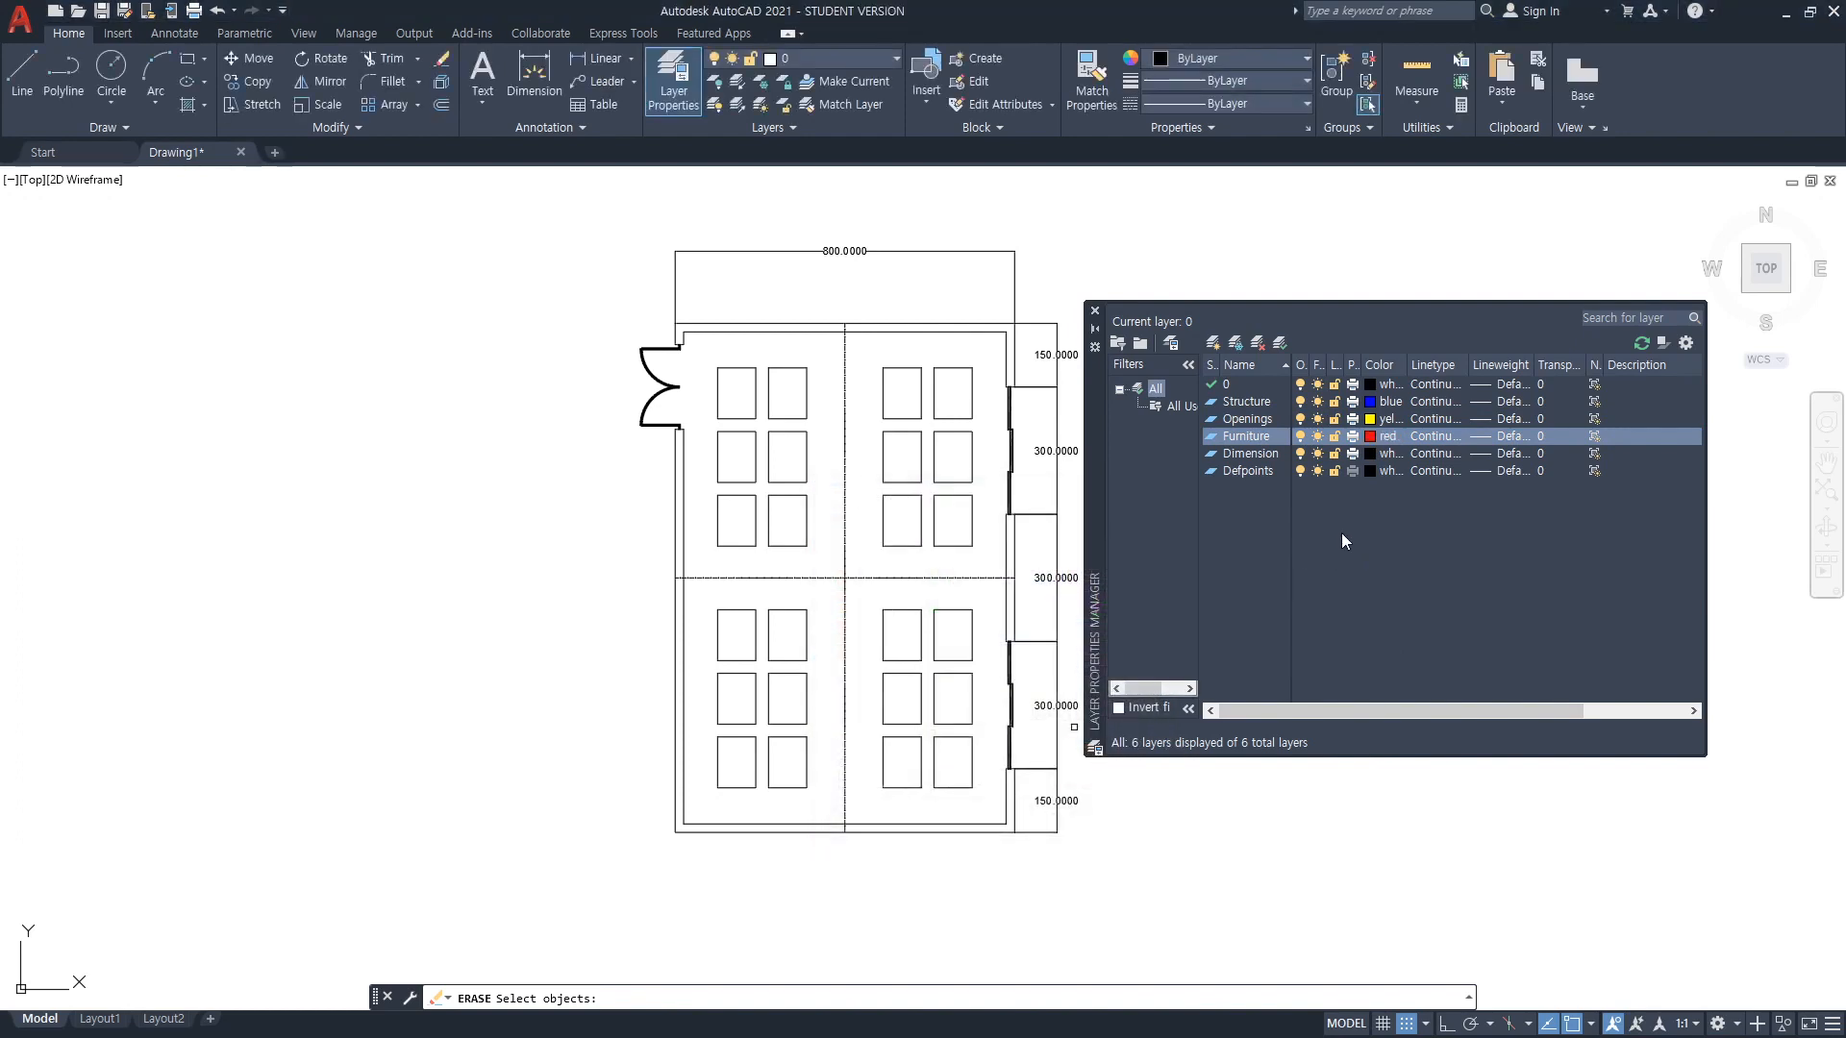
Set the Dimension layer's color to gray (index color 8) and close the layer properties manager
left_click(1372, 455)
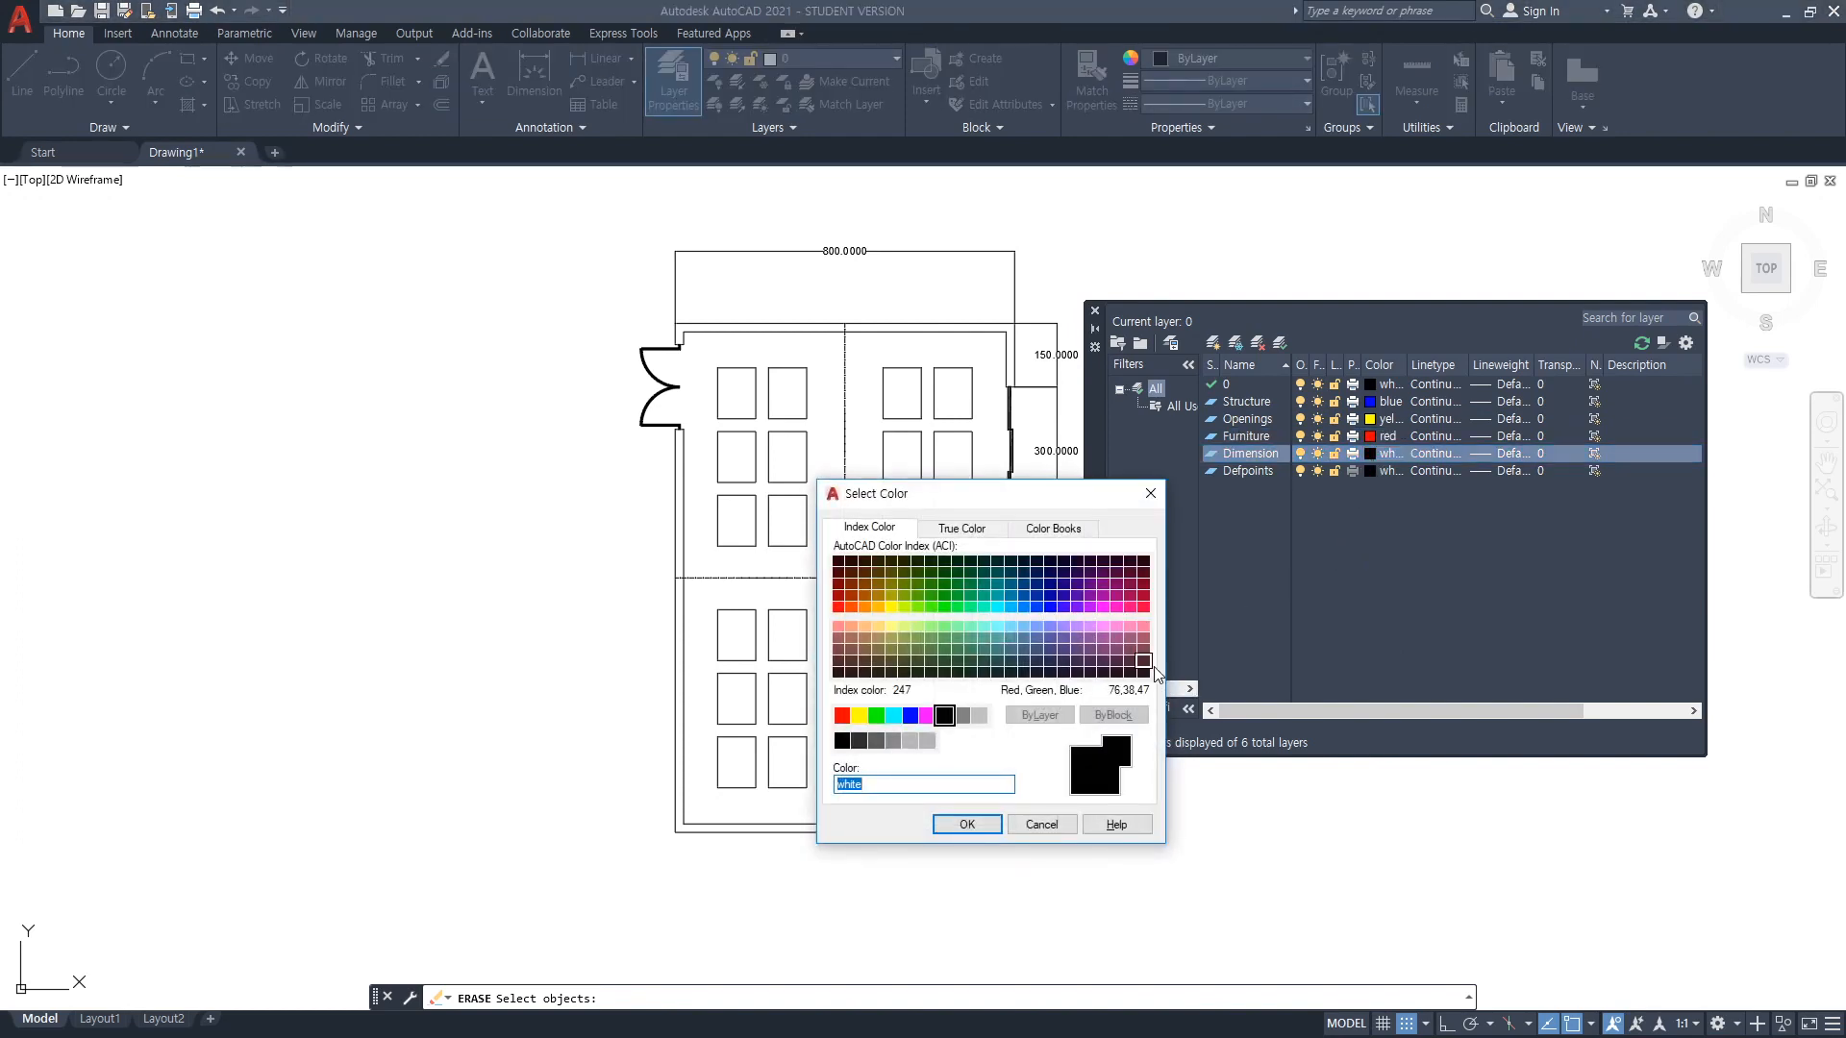
left_click(967, 725)
left_click(976, 828)
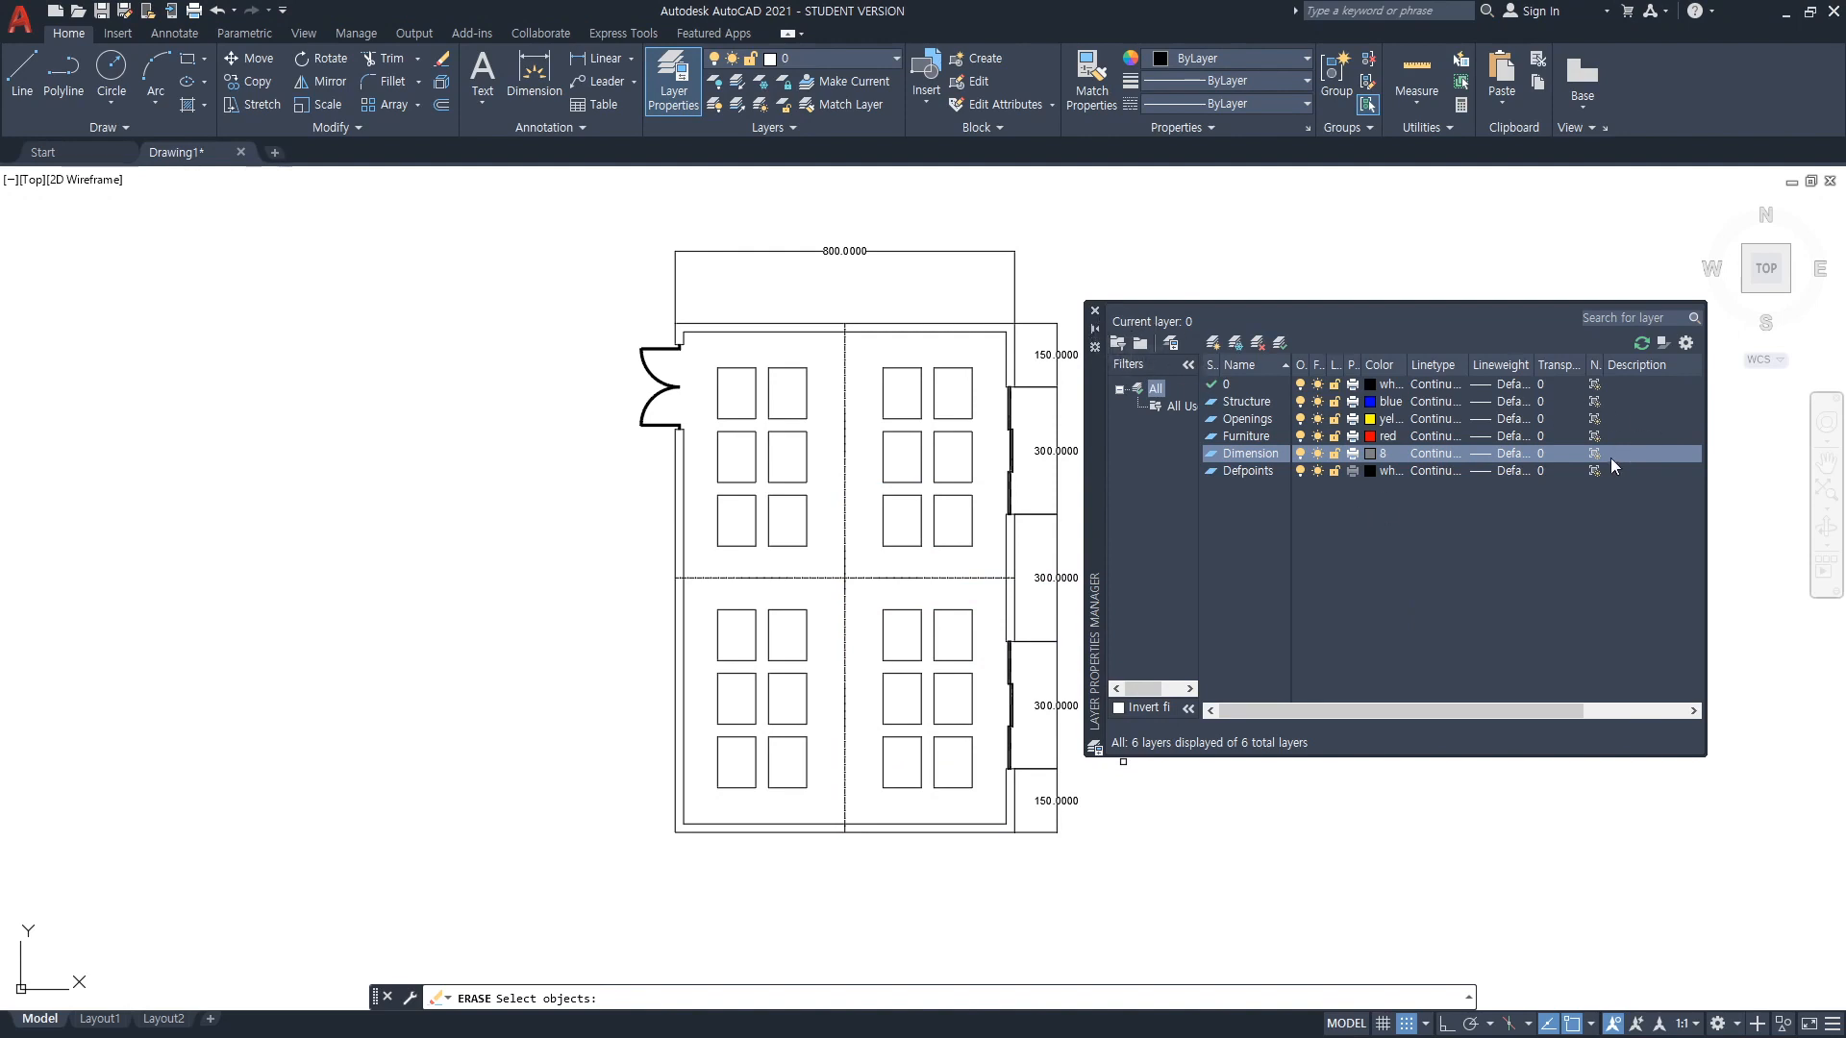
left_click(1094, 310)
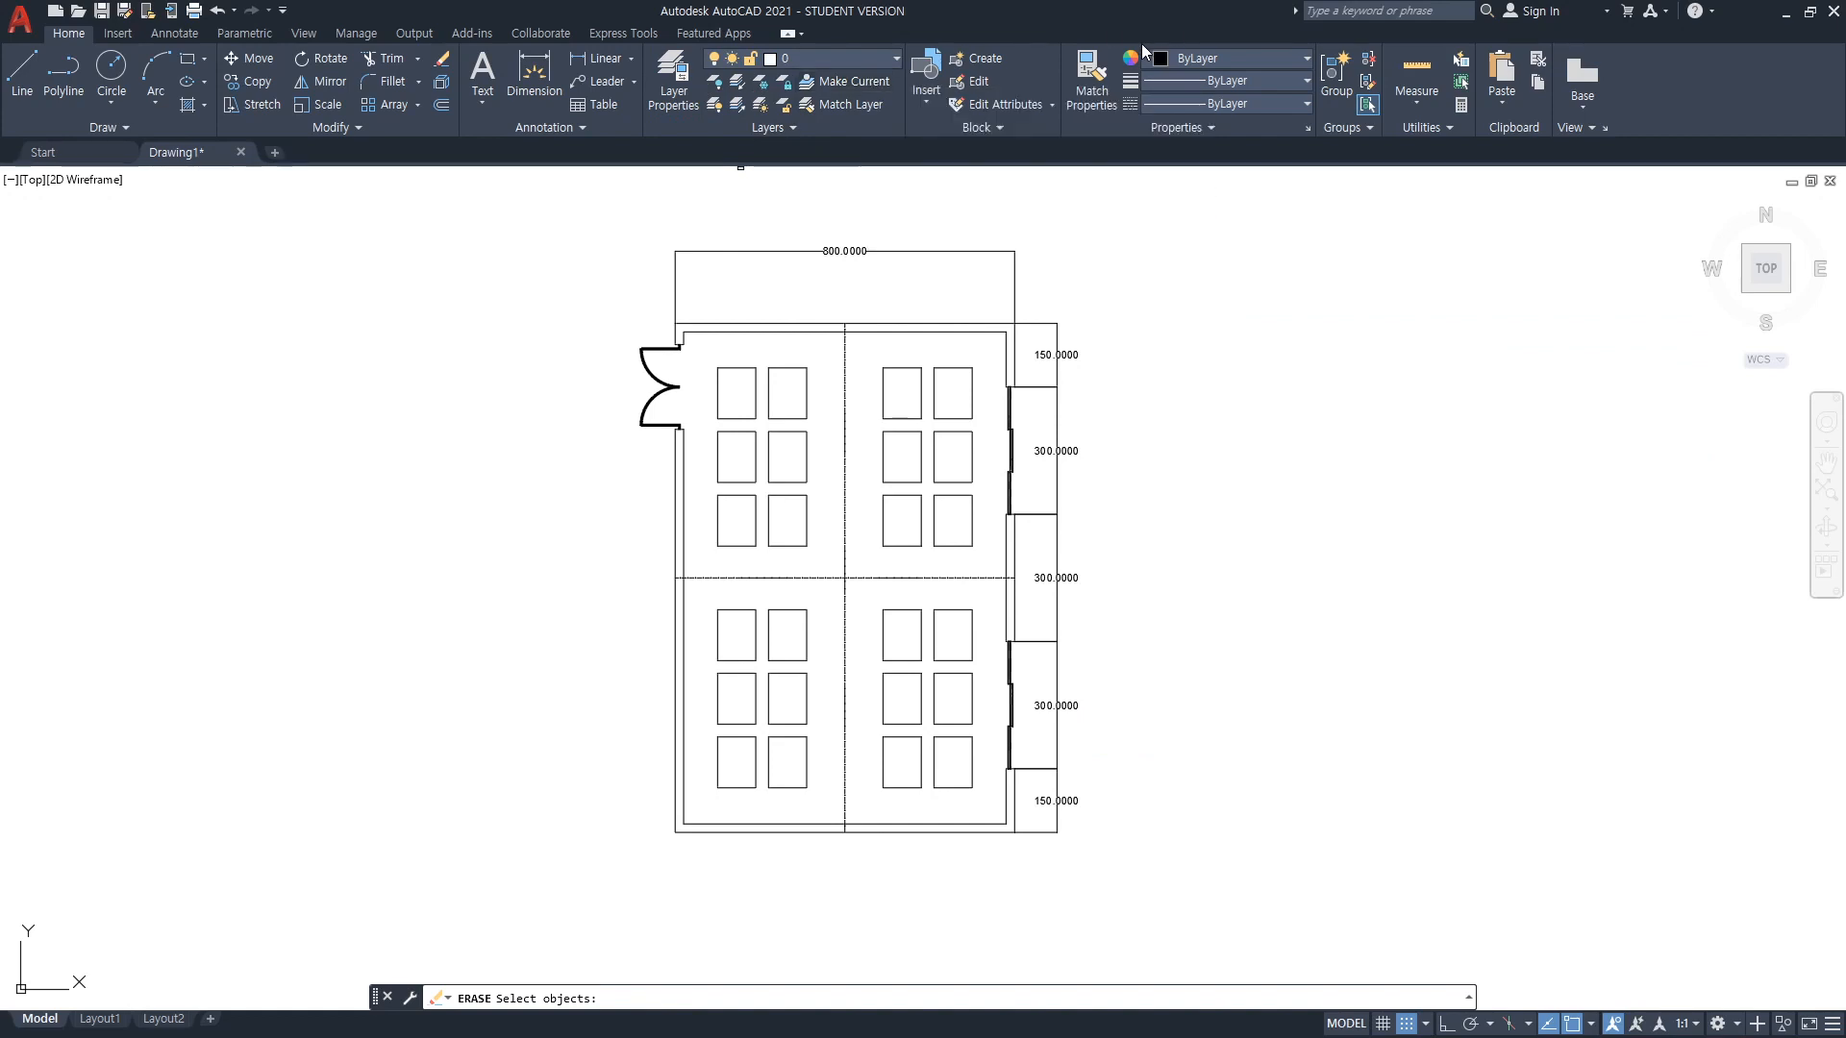
Review the drawing's layer list and cancel the running Erase command
left_click(896, 63)
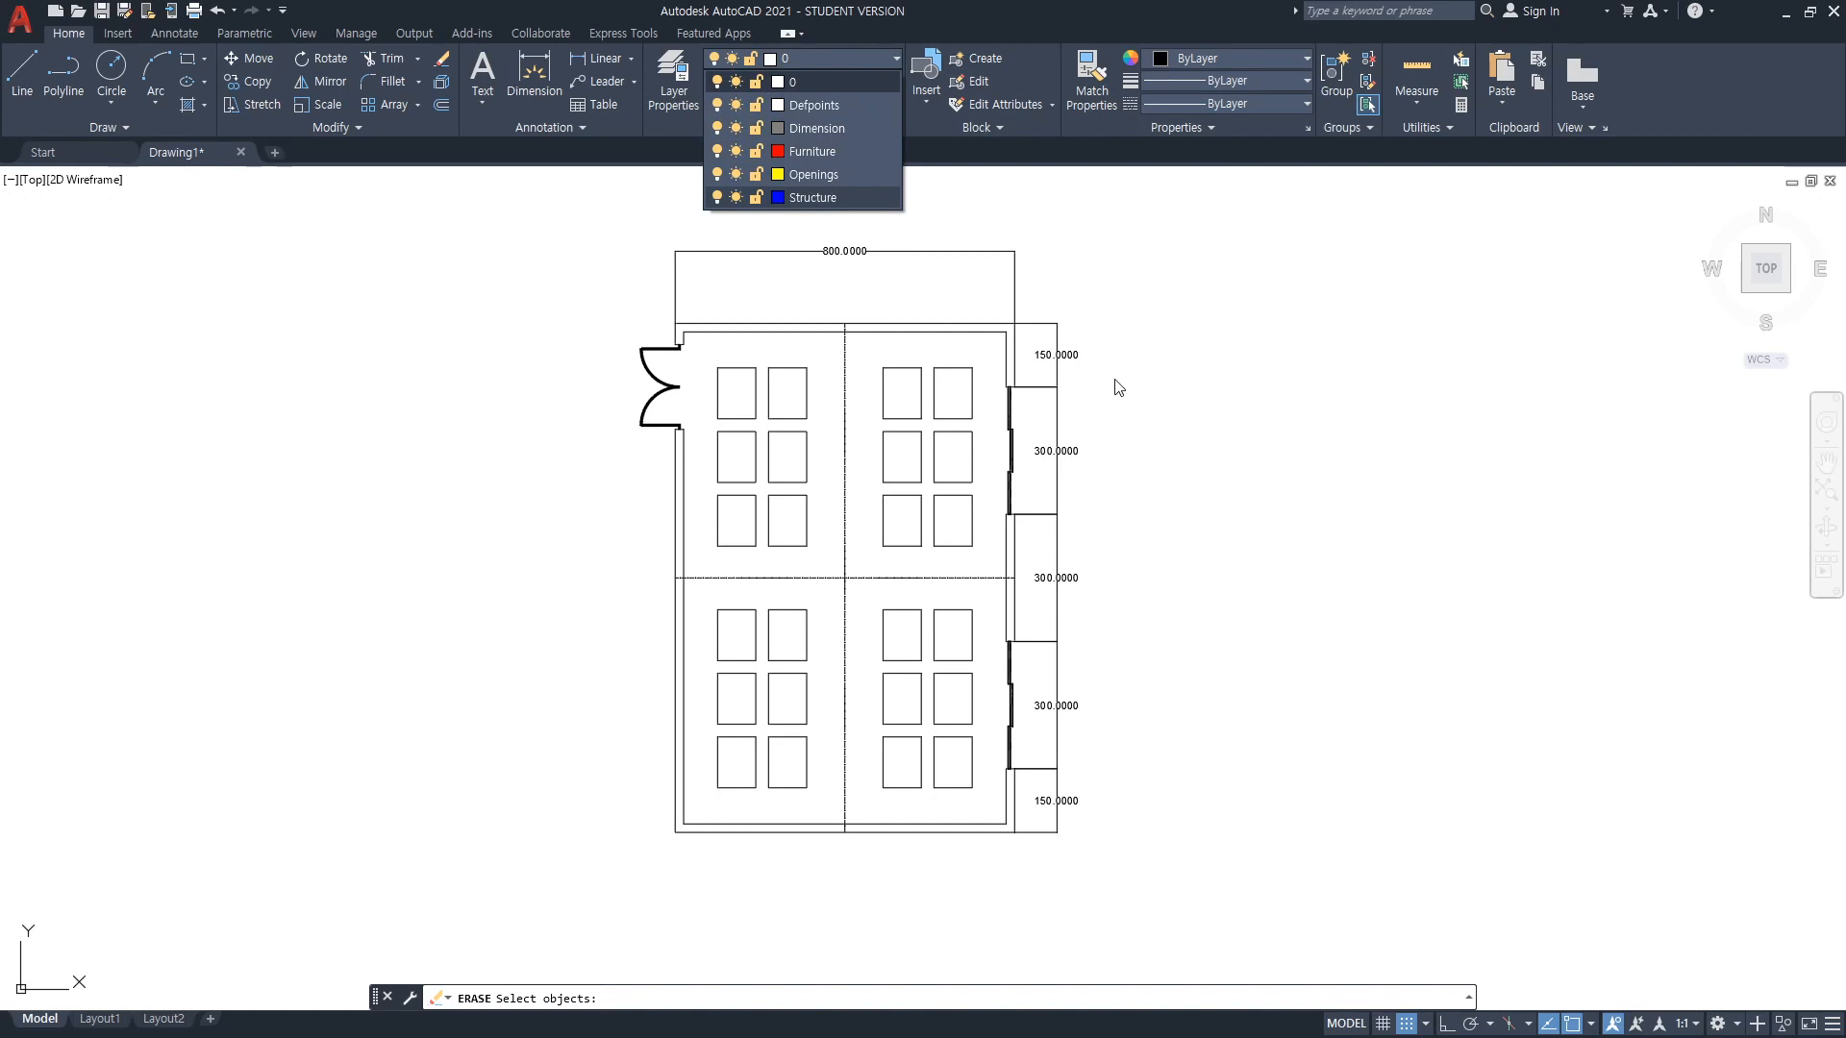
left_click(771, 258)
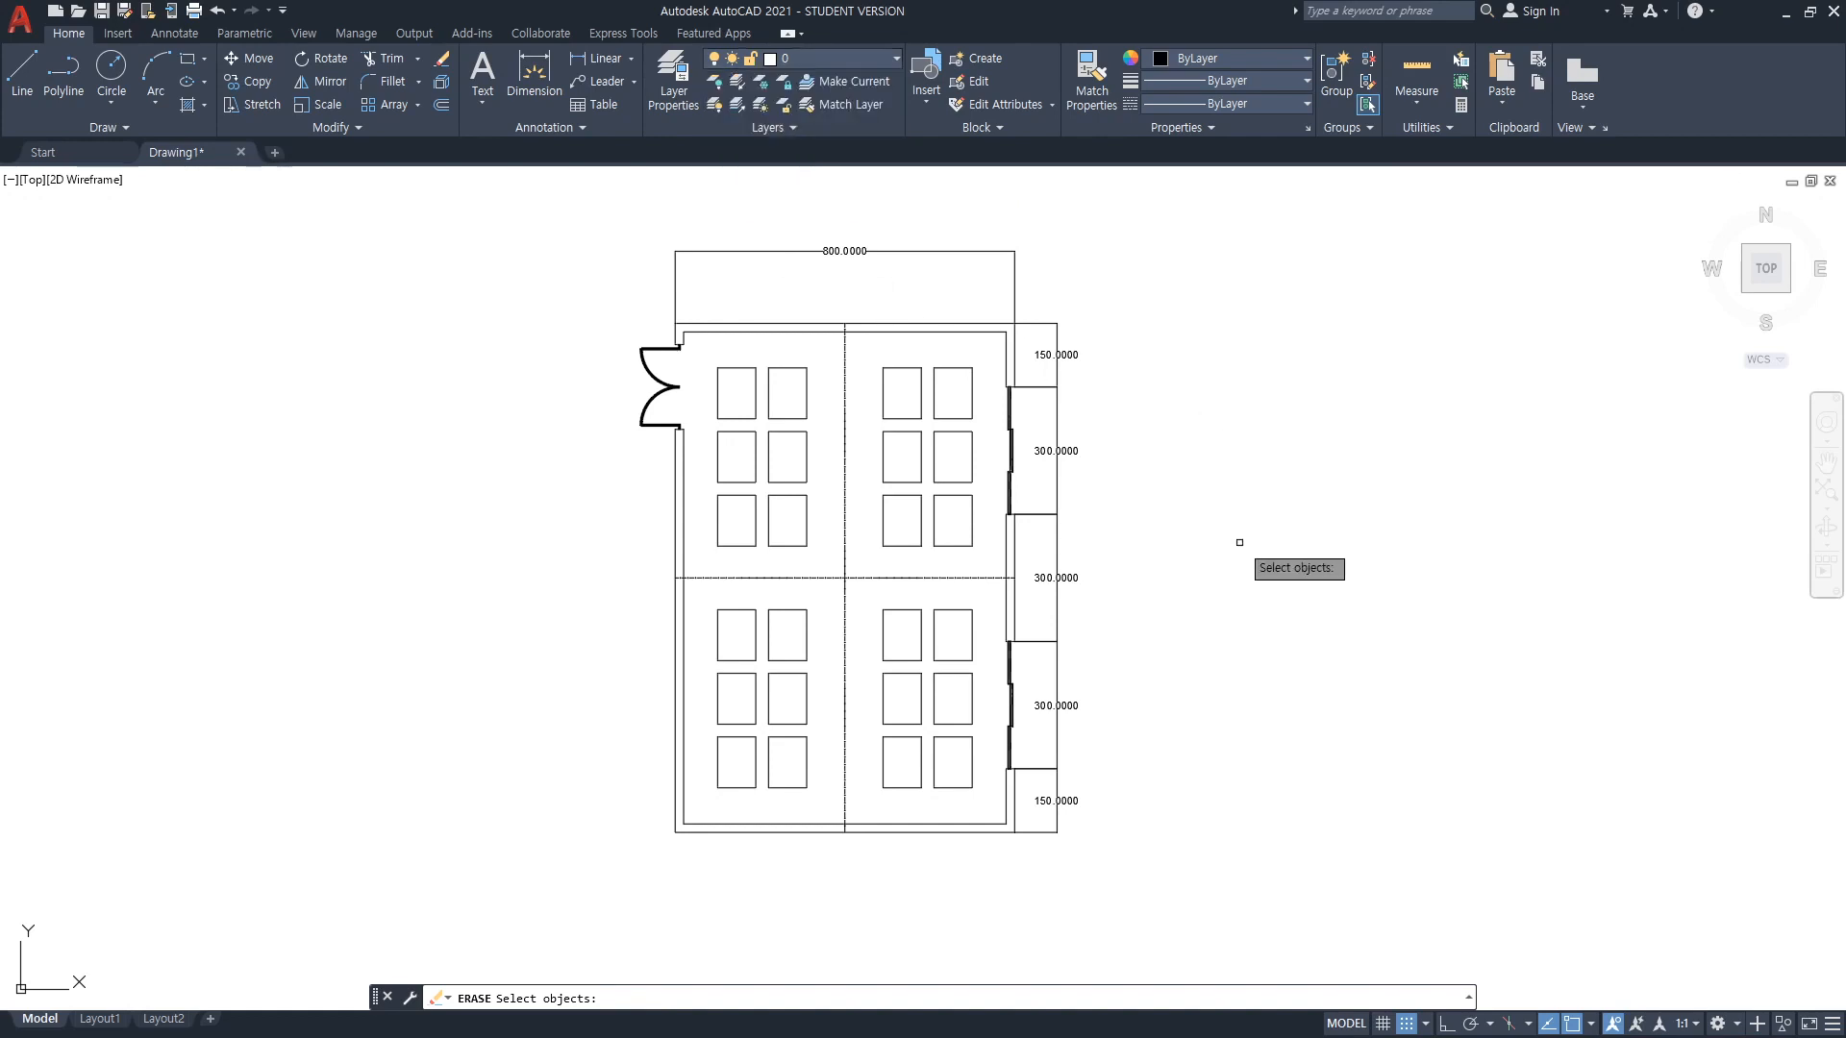
key("Escape")
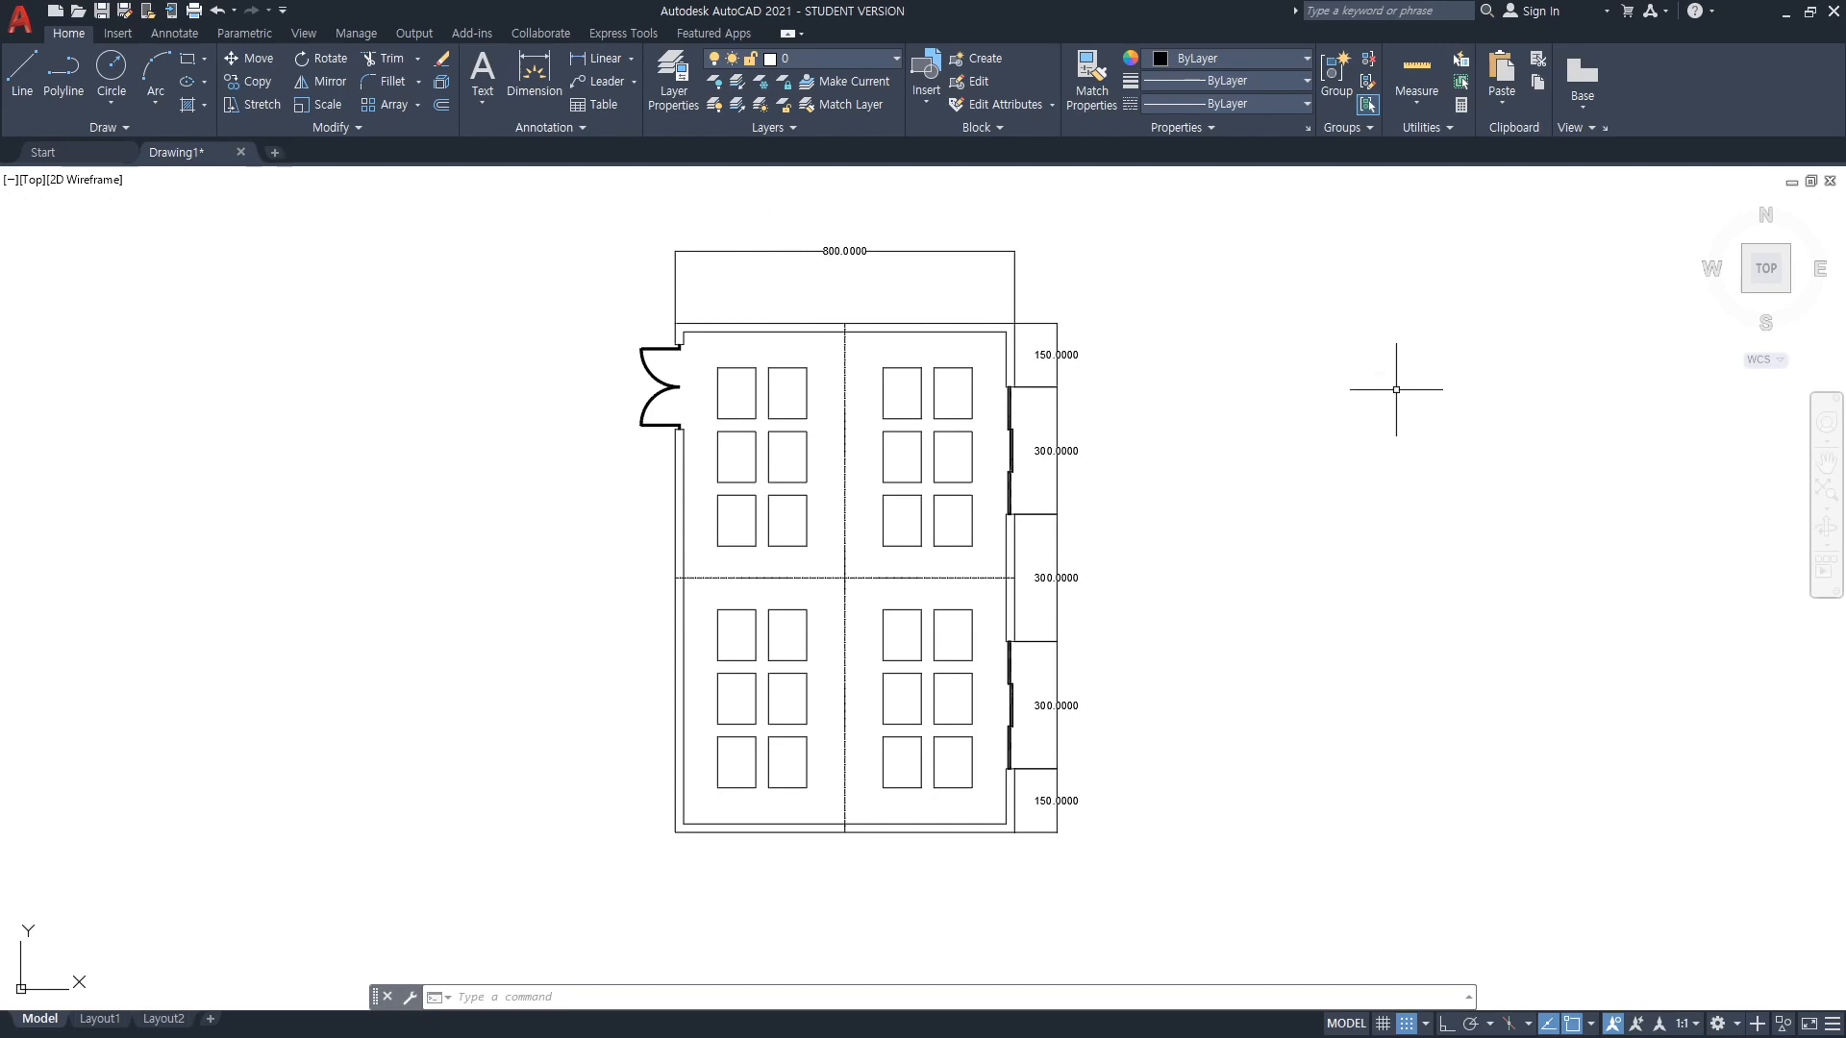
left_click(1017, 275)
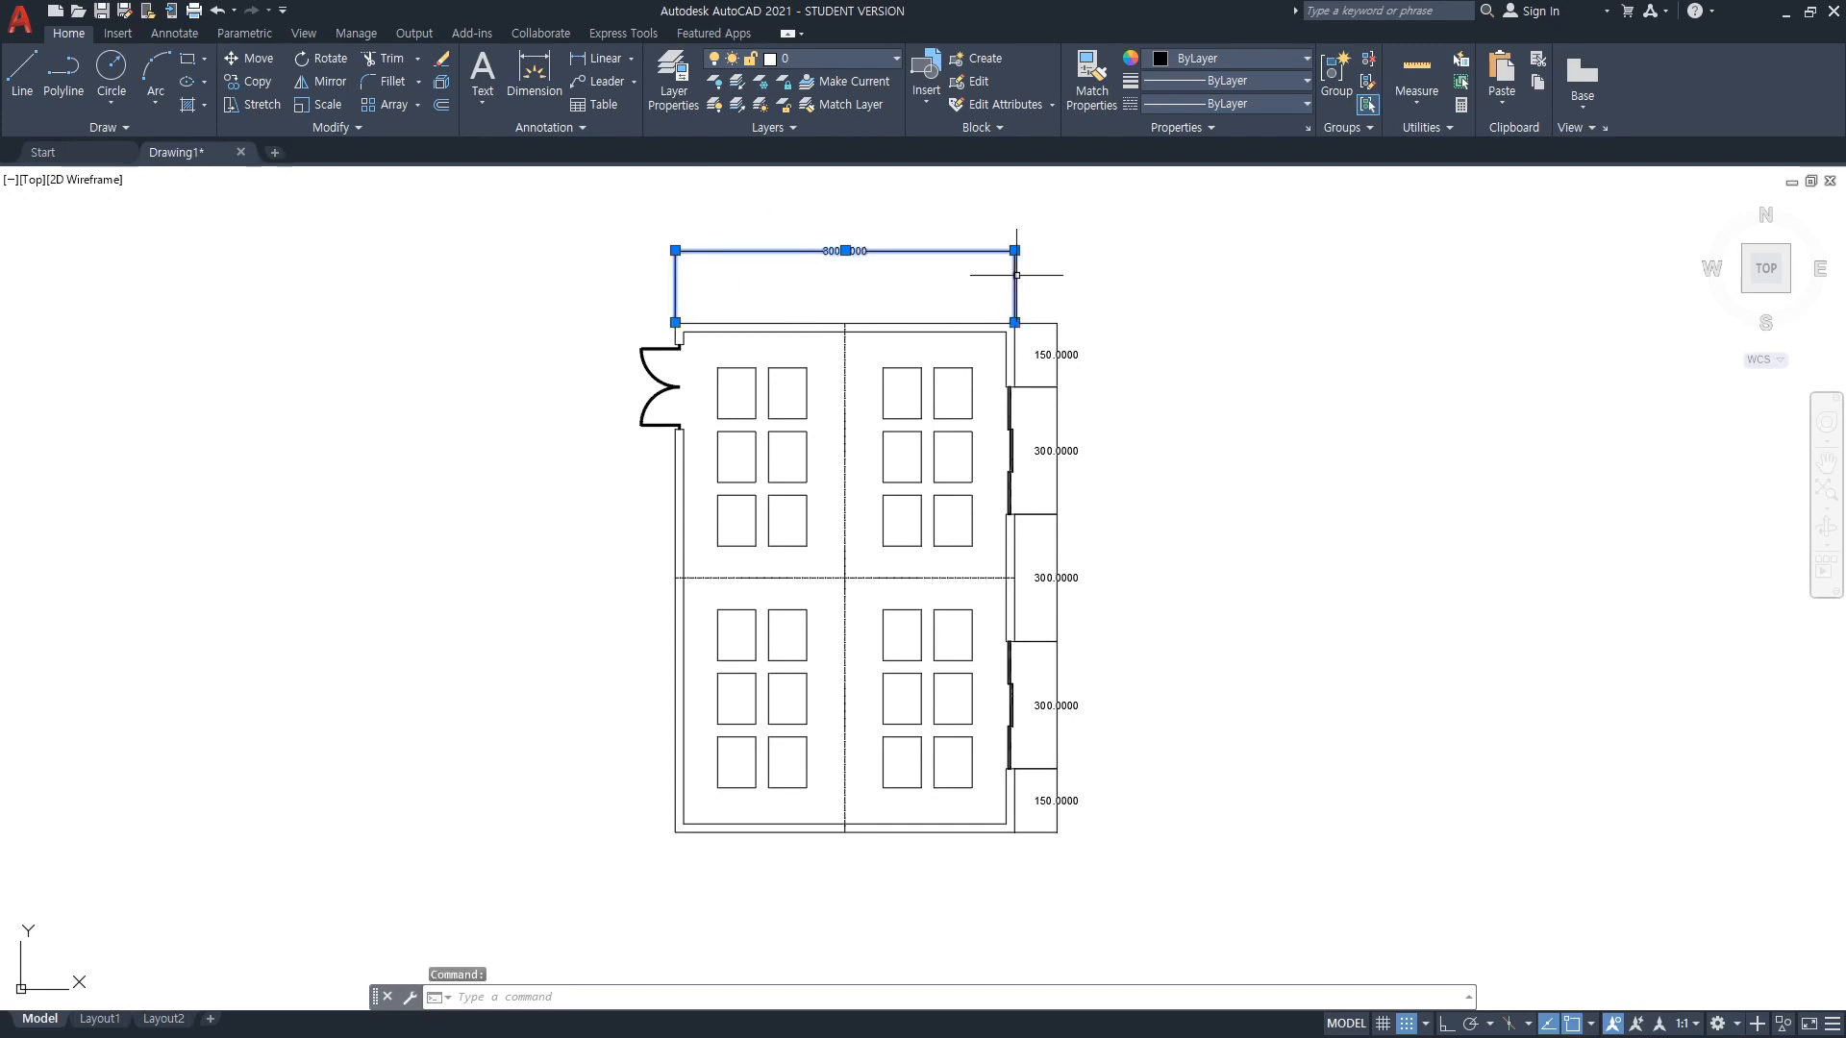
left_click(1039, 290)
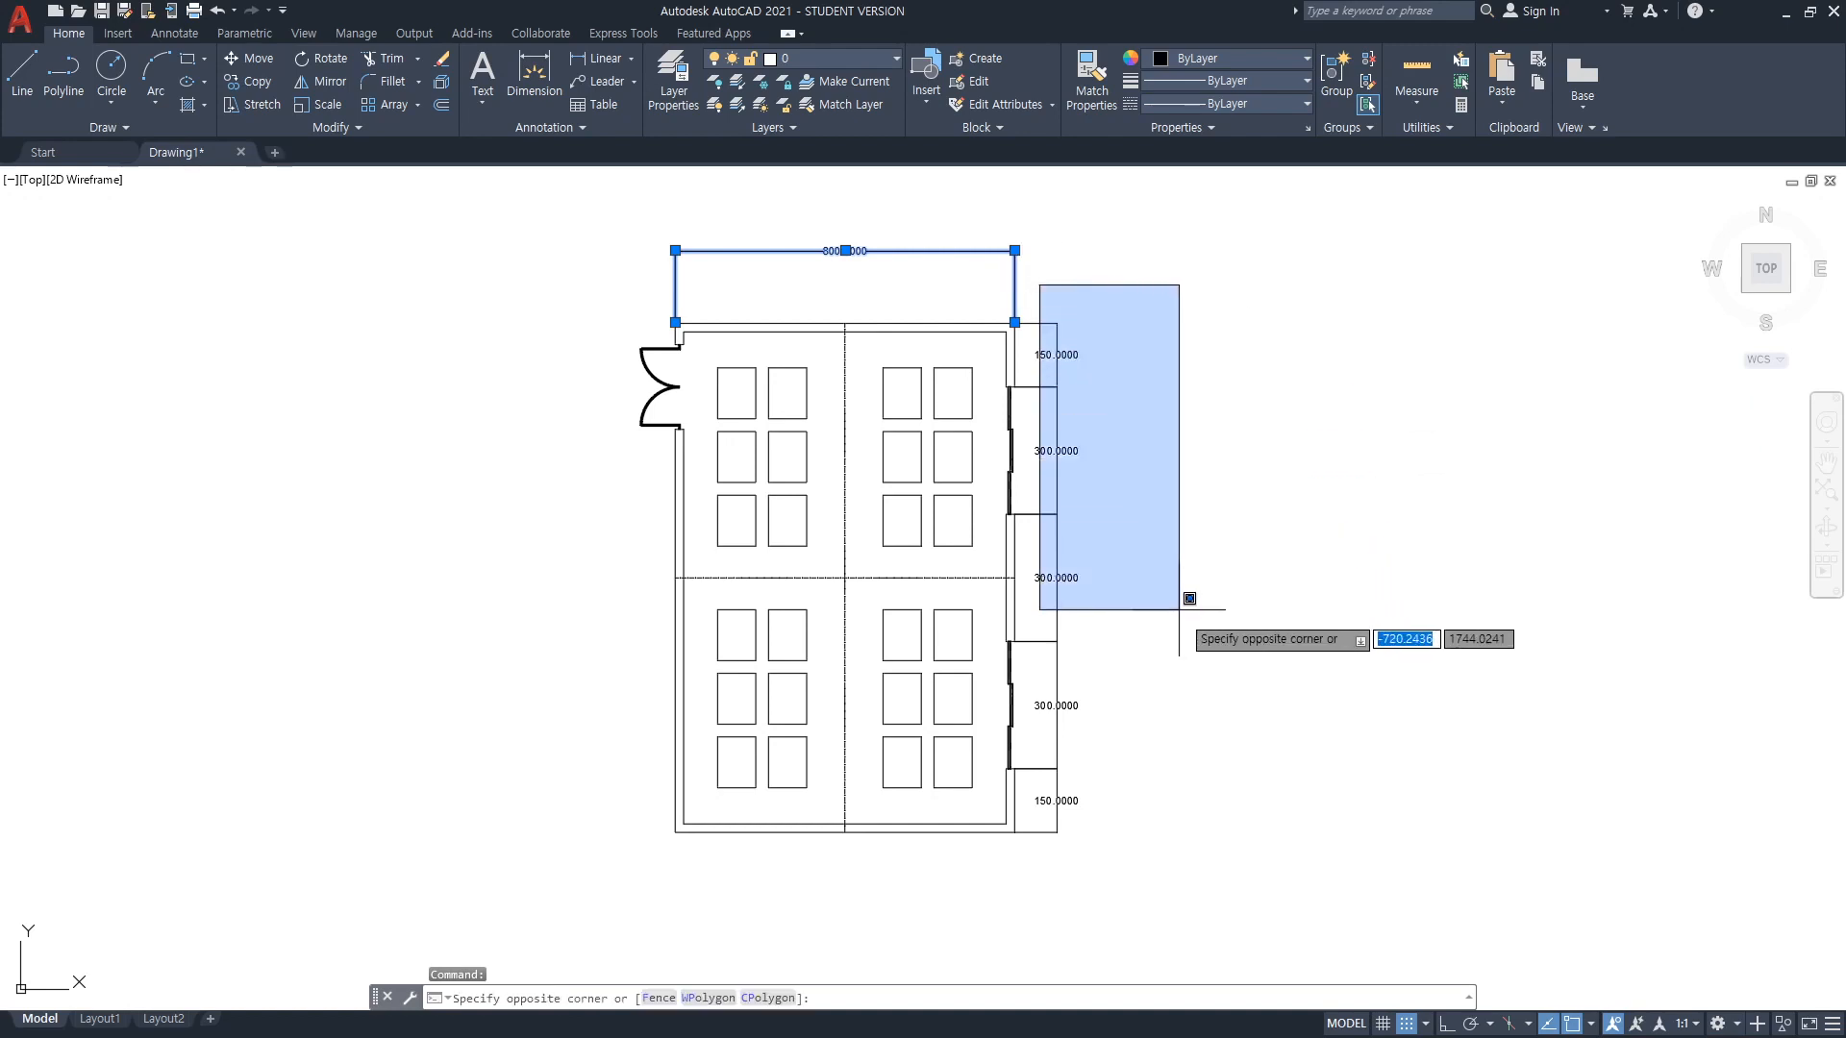
left_click(1227, 705)
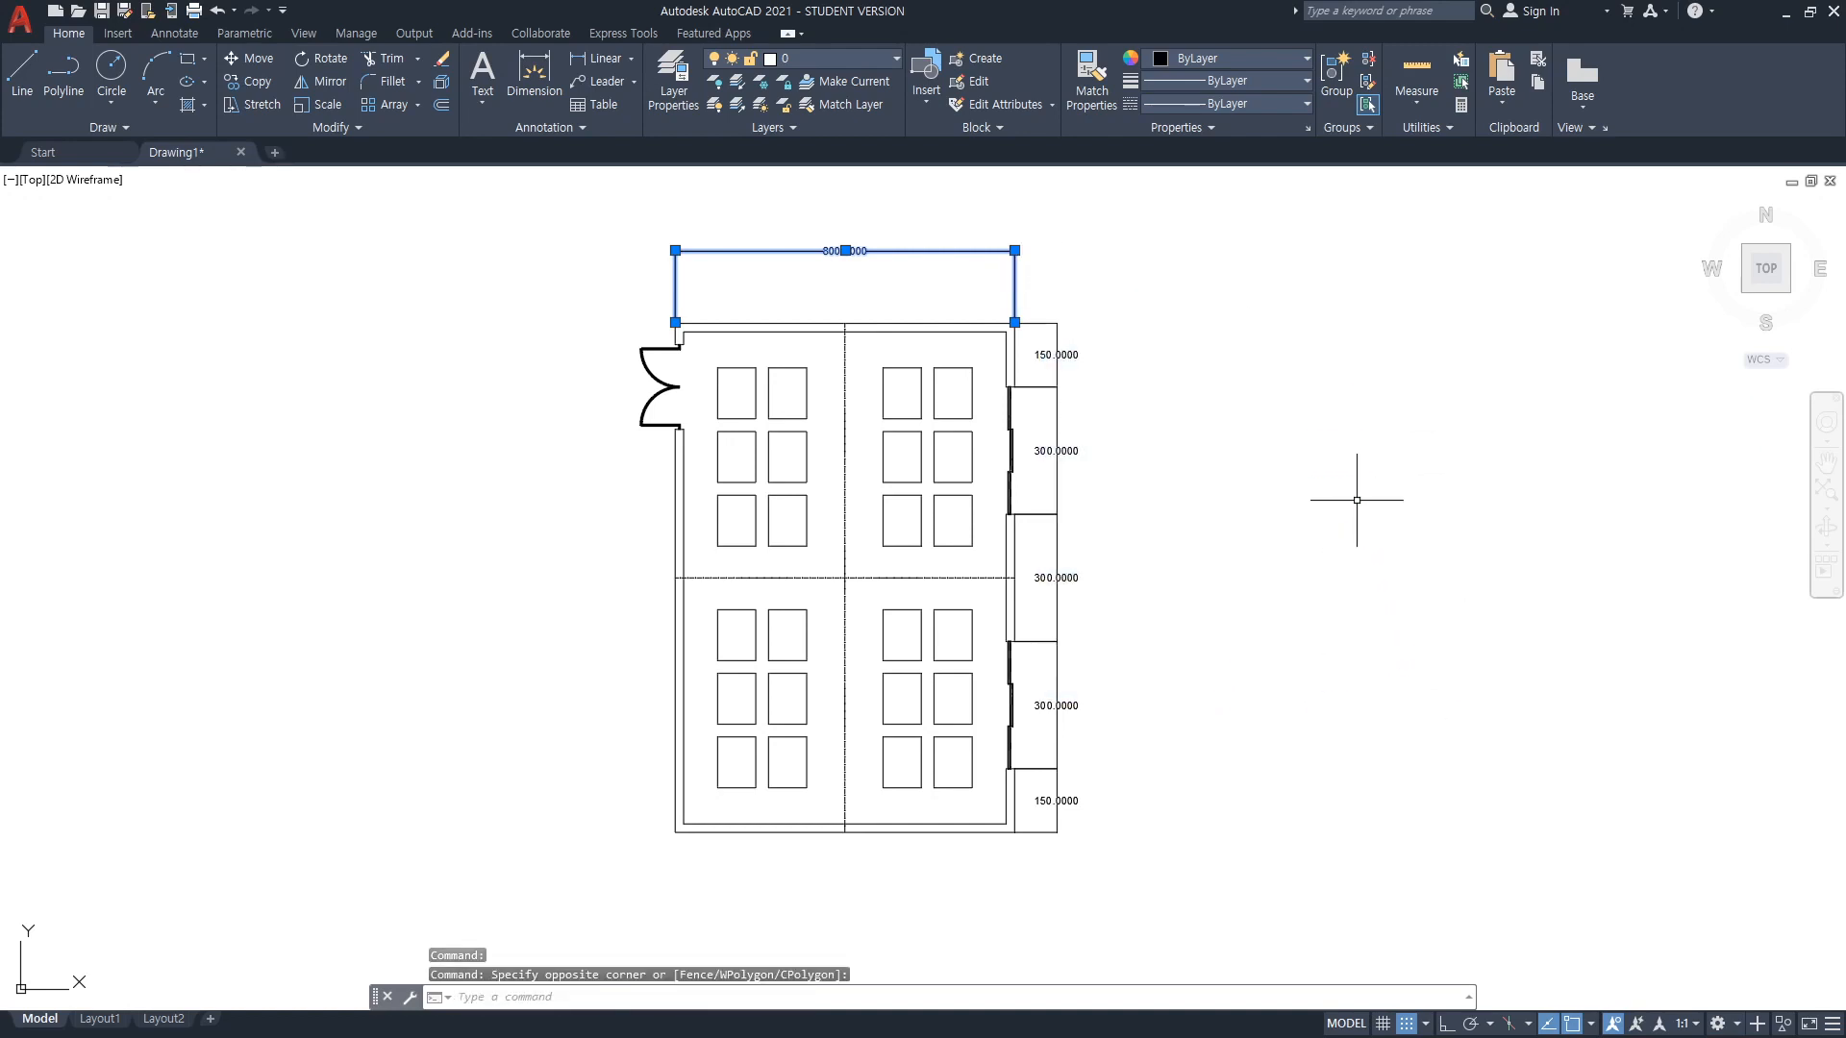
key("Escape")
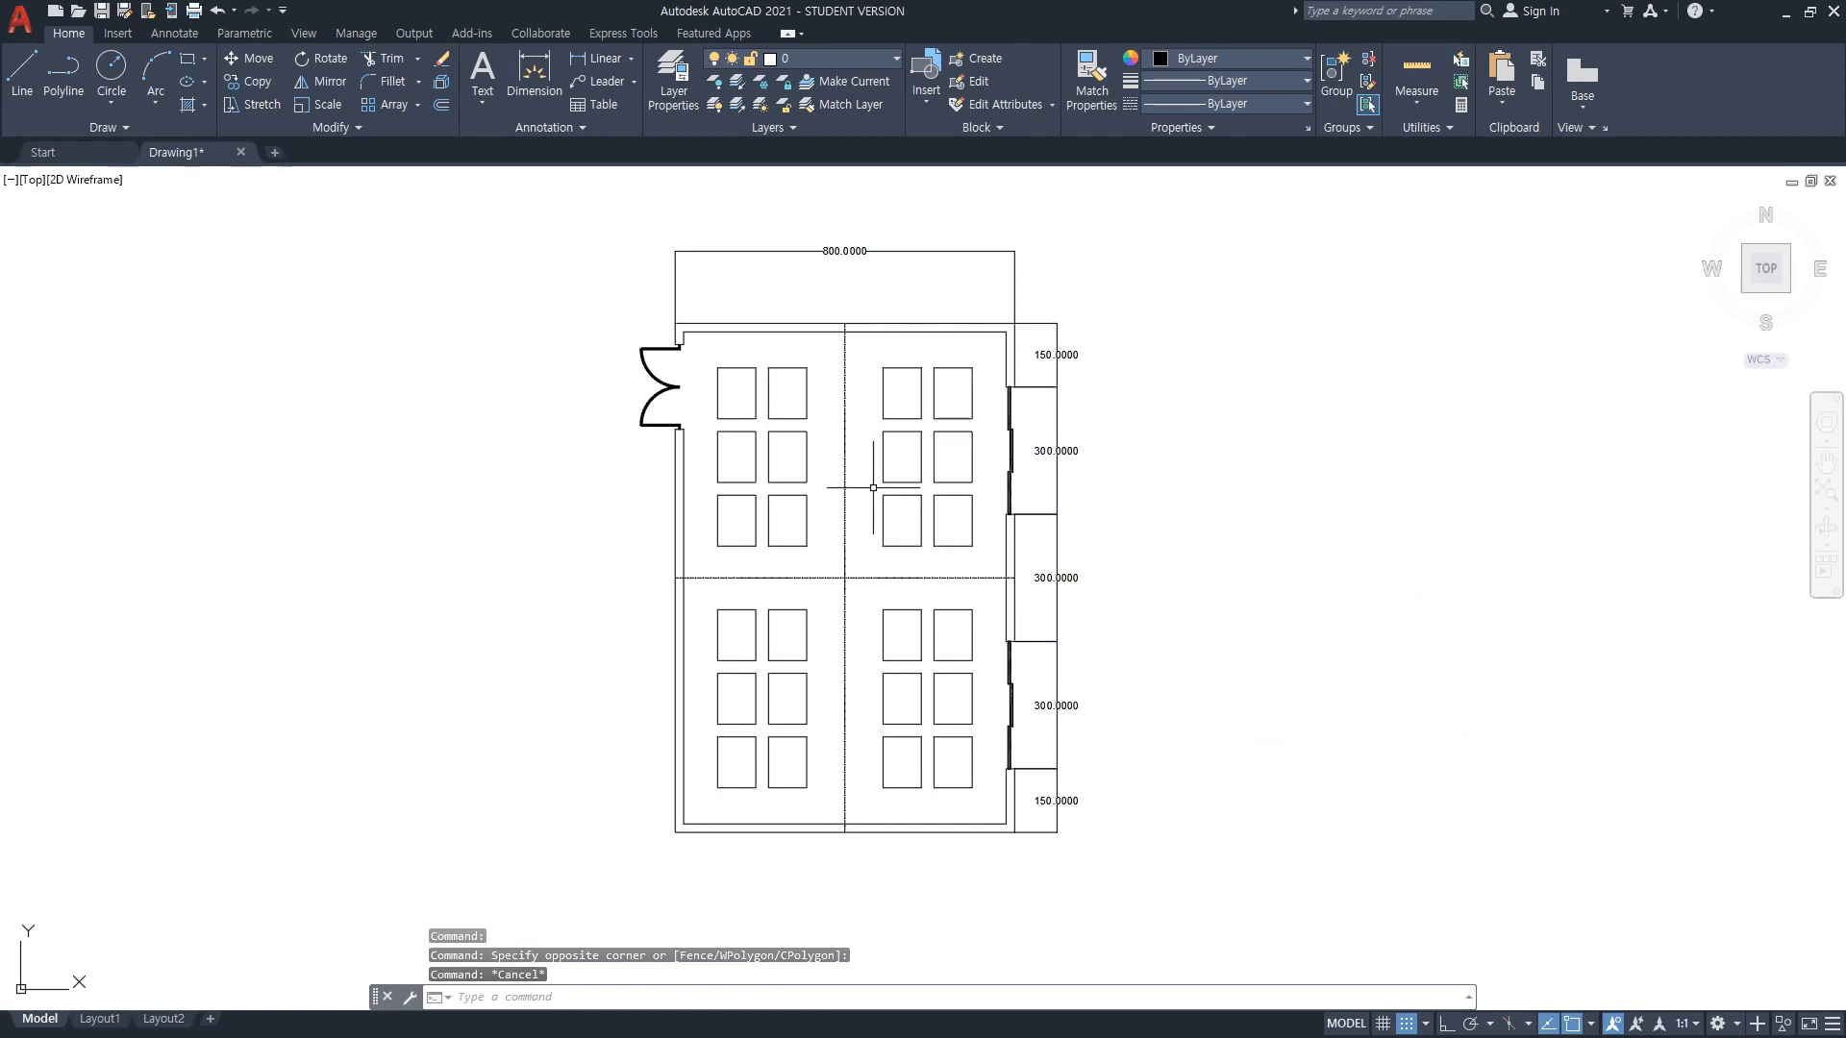
Try window selections of different extents around the upper-left group of desks, clearing the selection after each
left_click(708, 346)
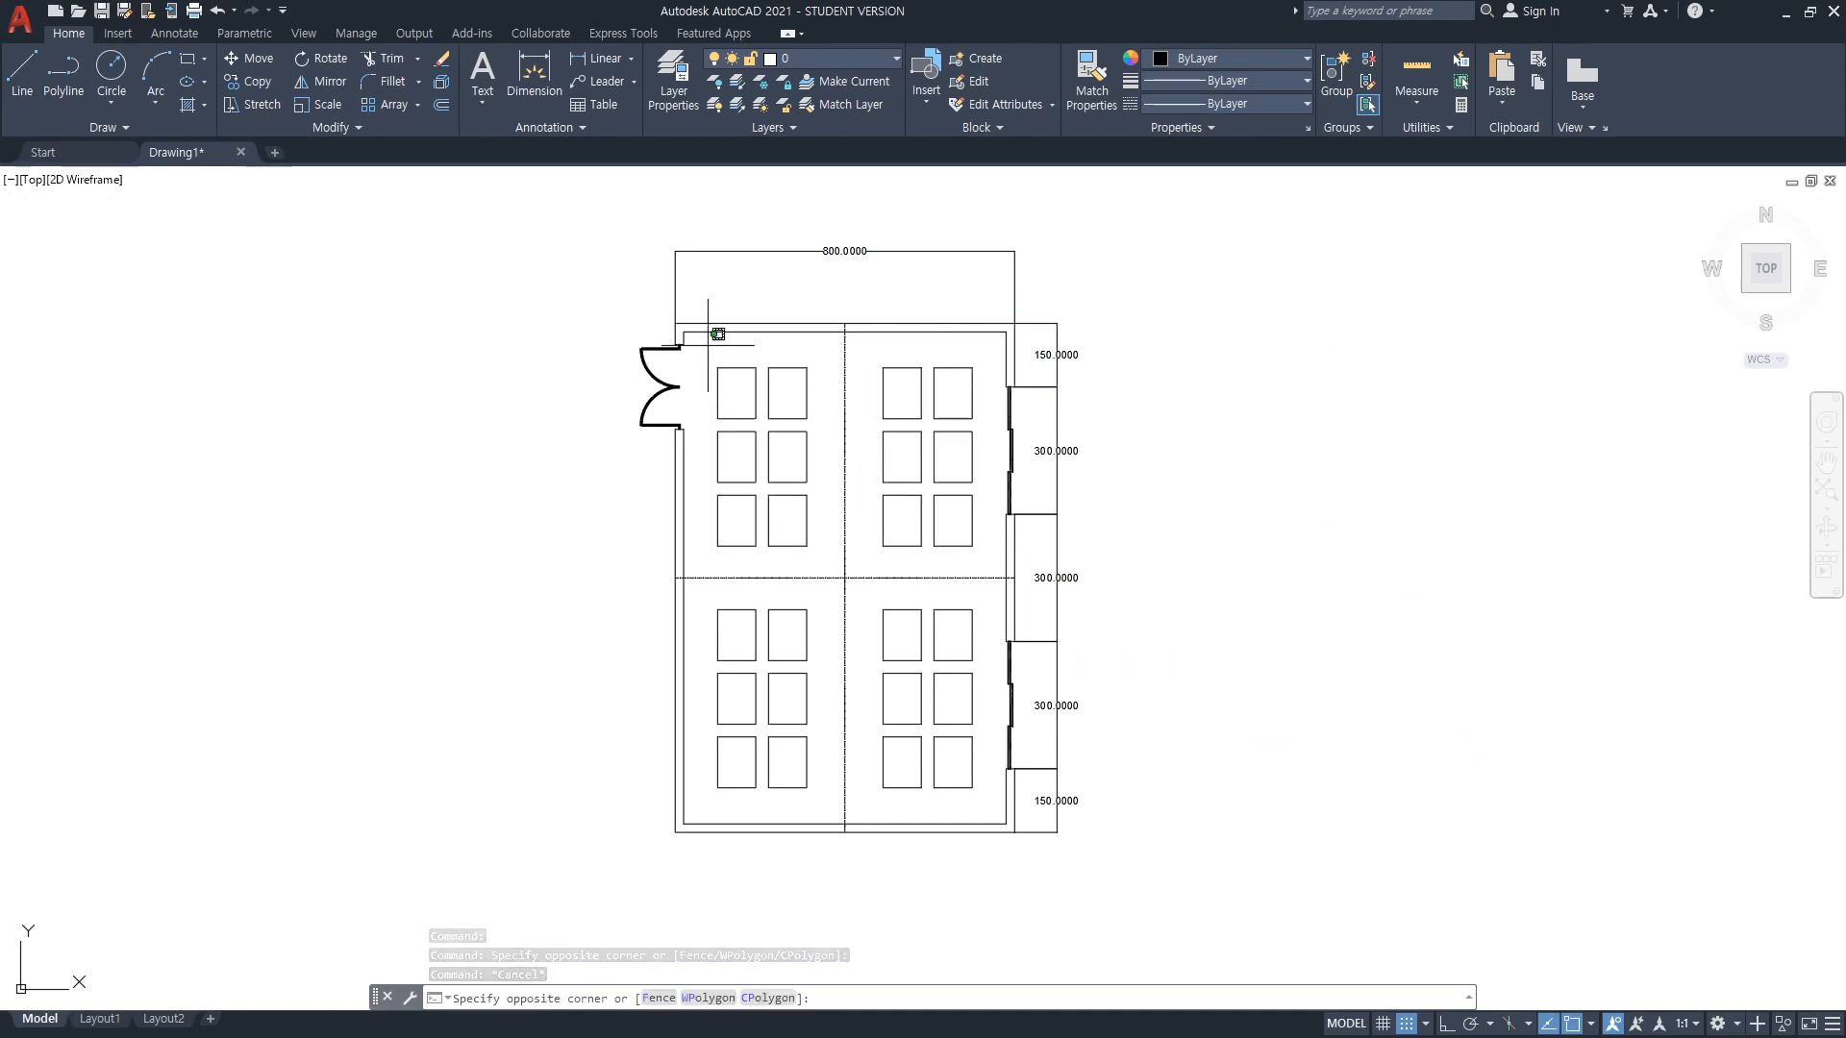
left_click(821, 466)
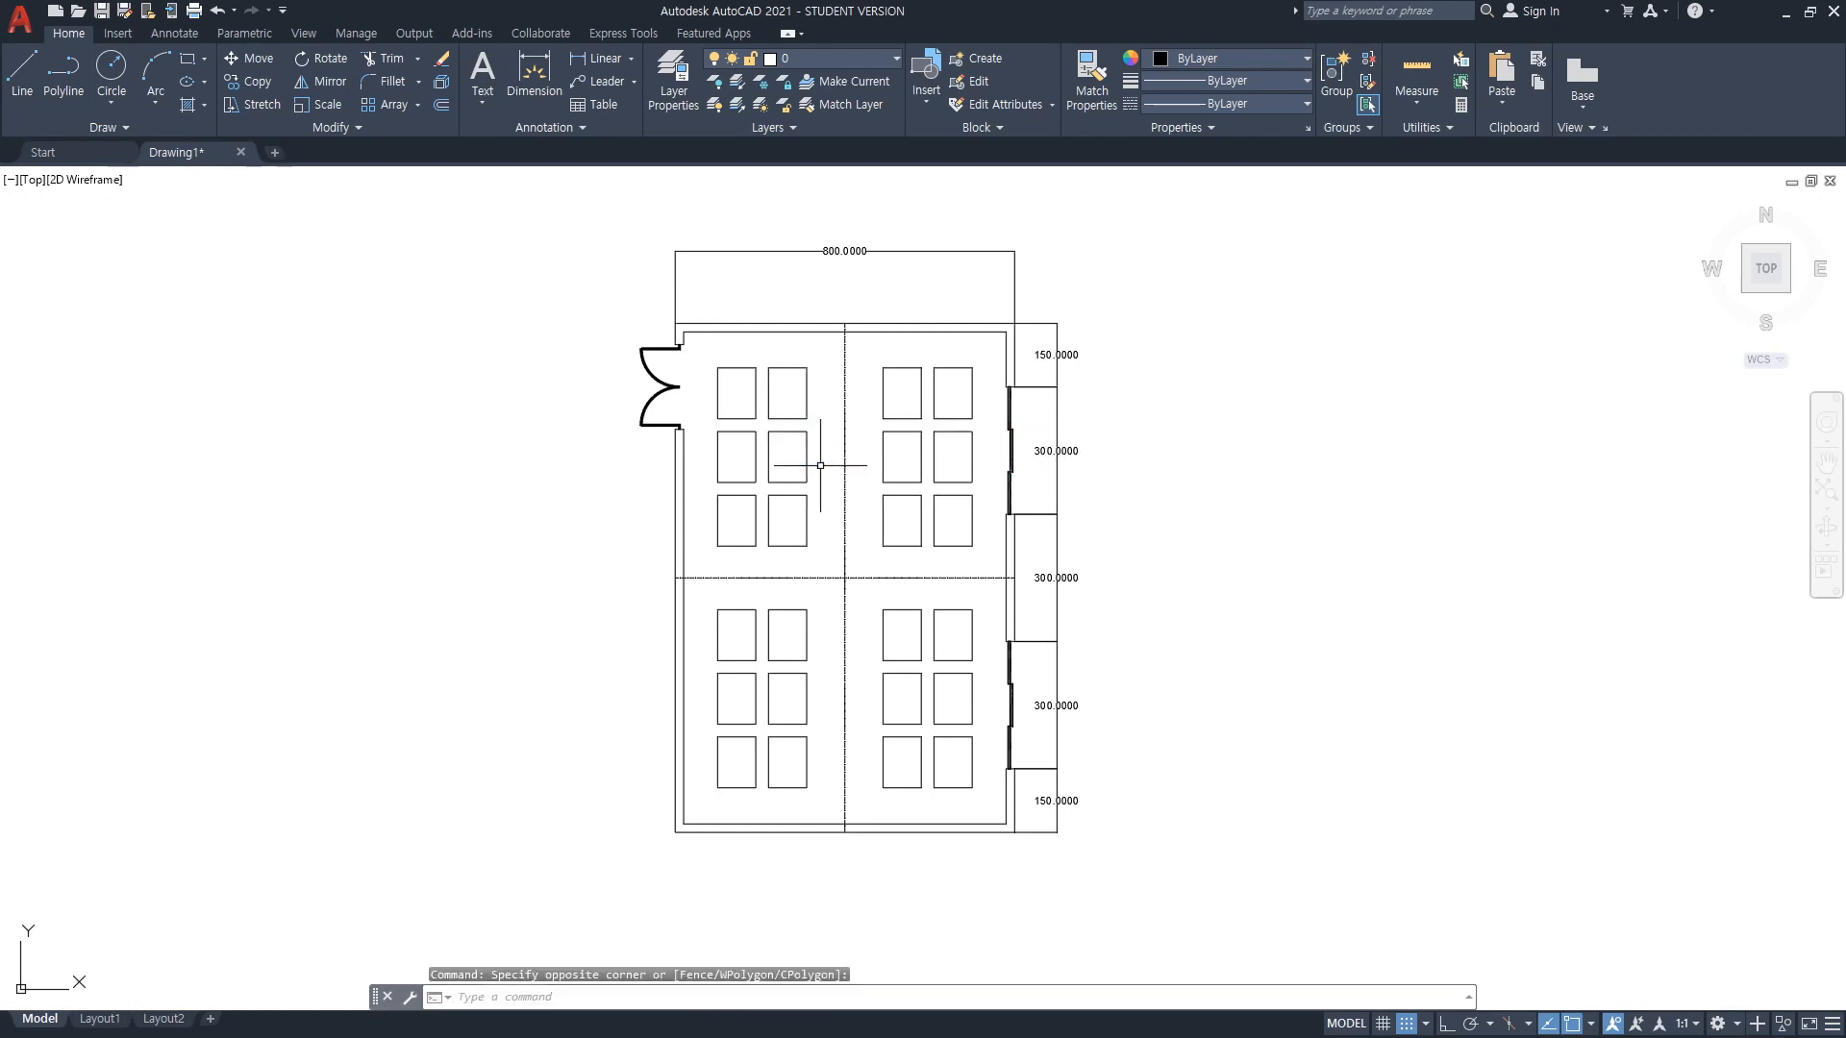
left_click(706, 361)
left_click(834, 464)
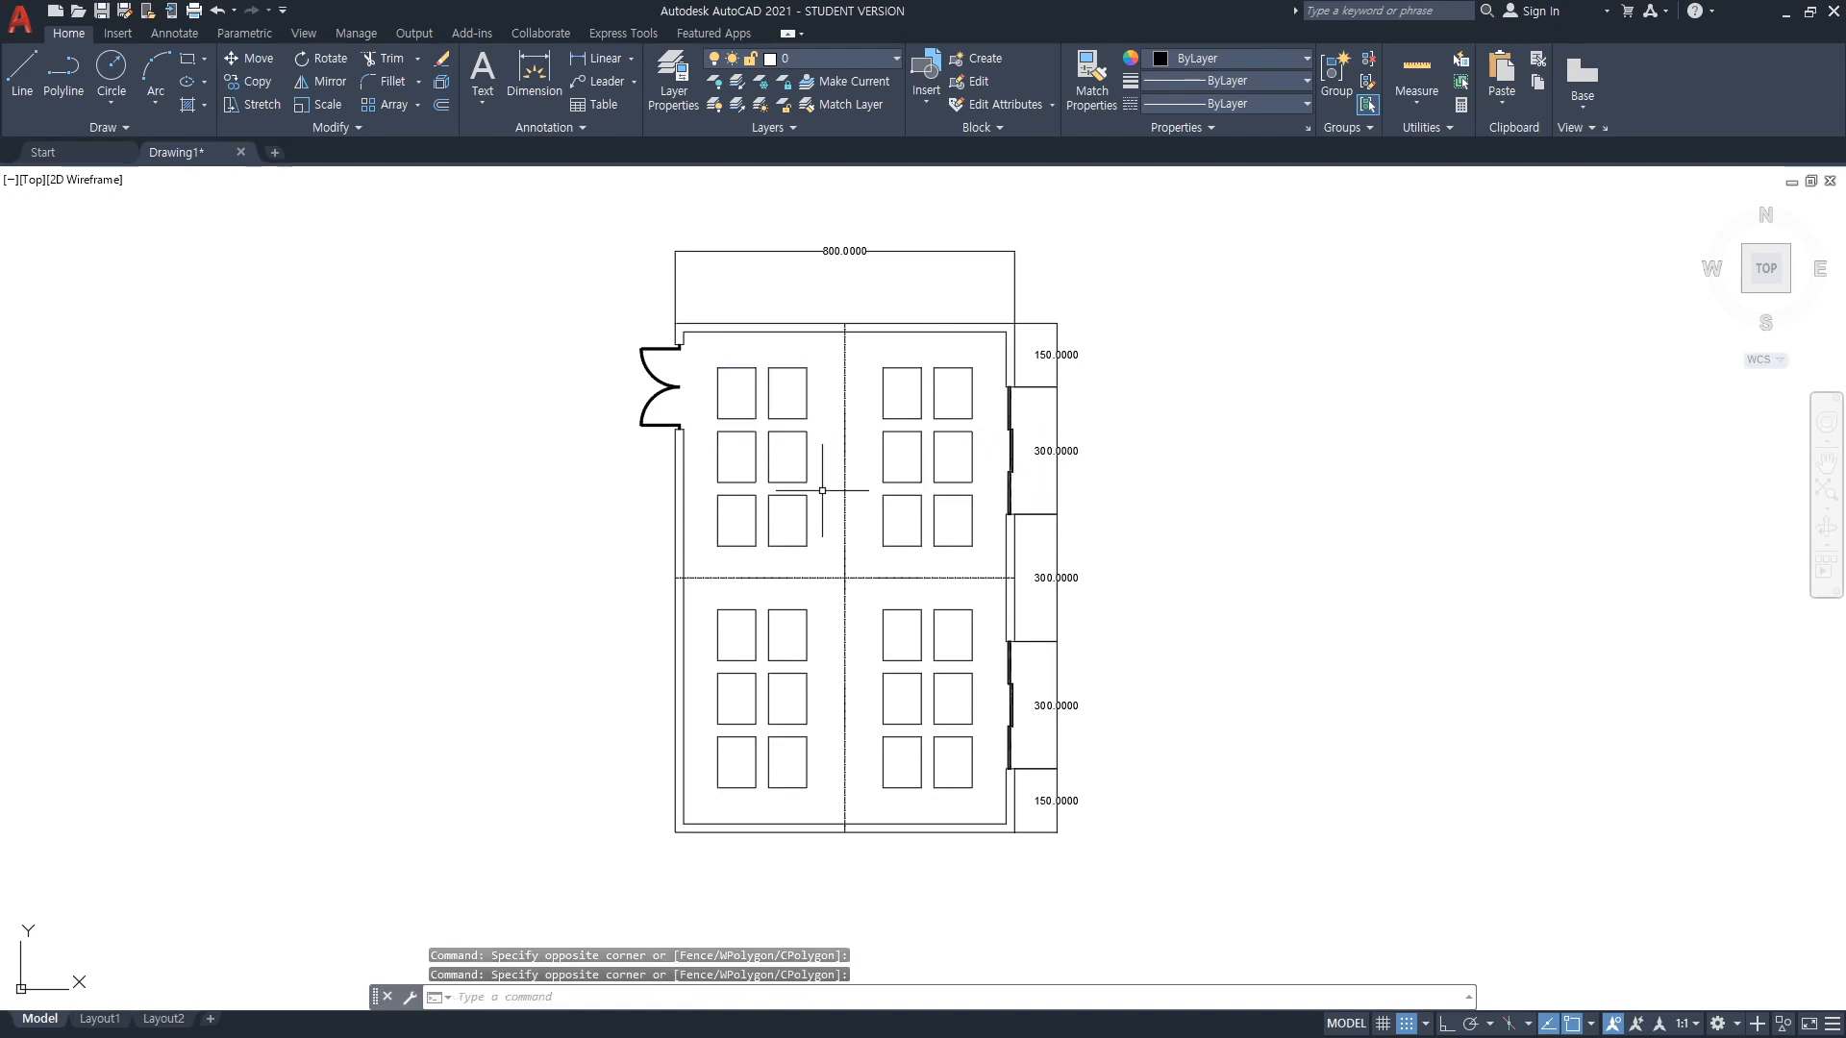
left_click(707, 355)
left_click(814, 469)
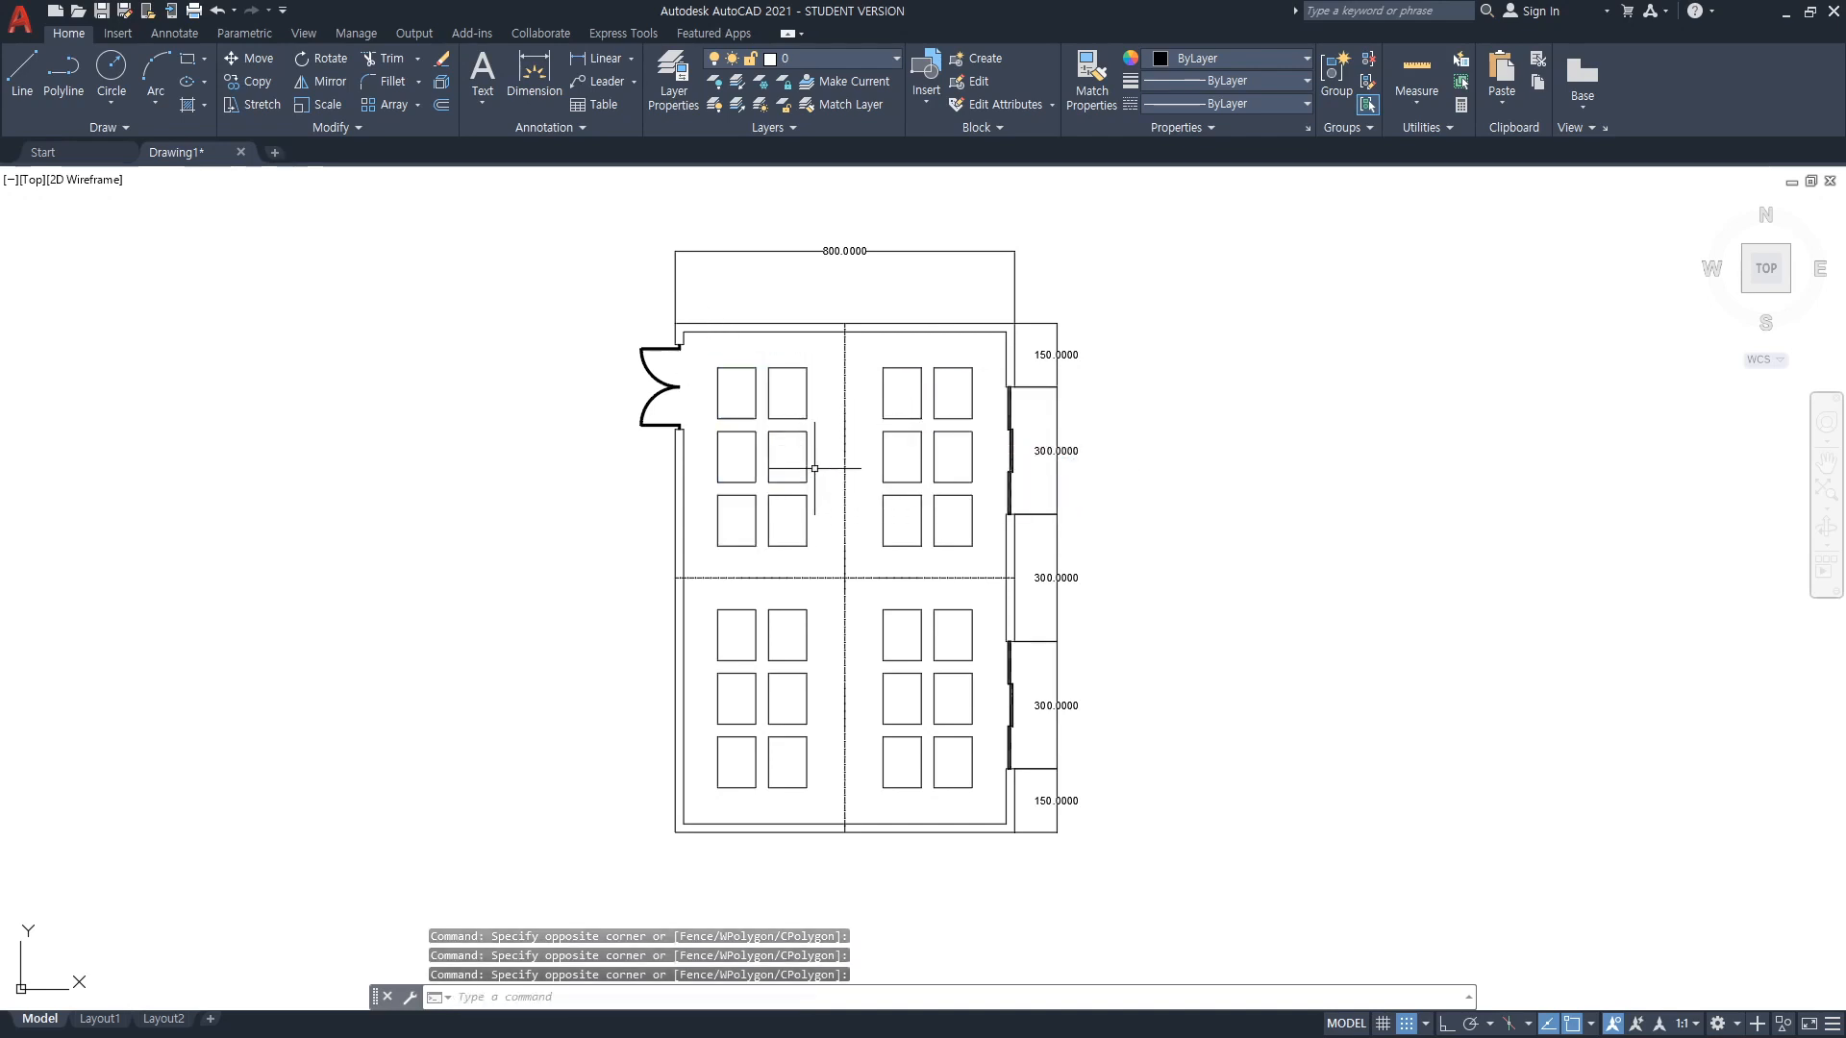
left_click(694, 355)
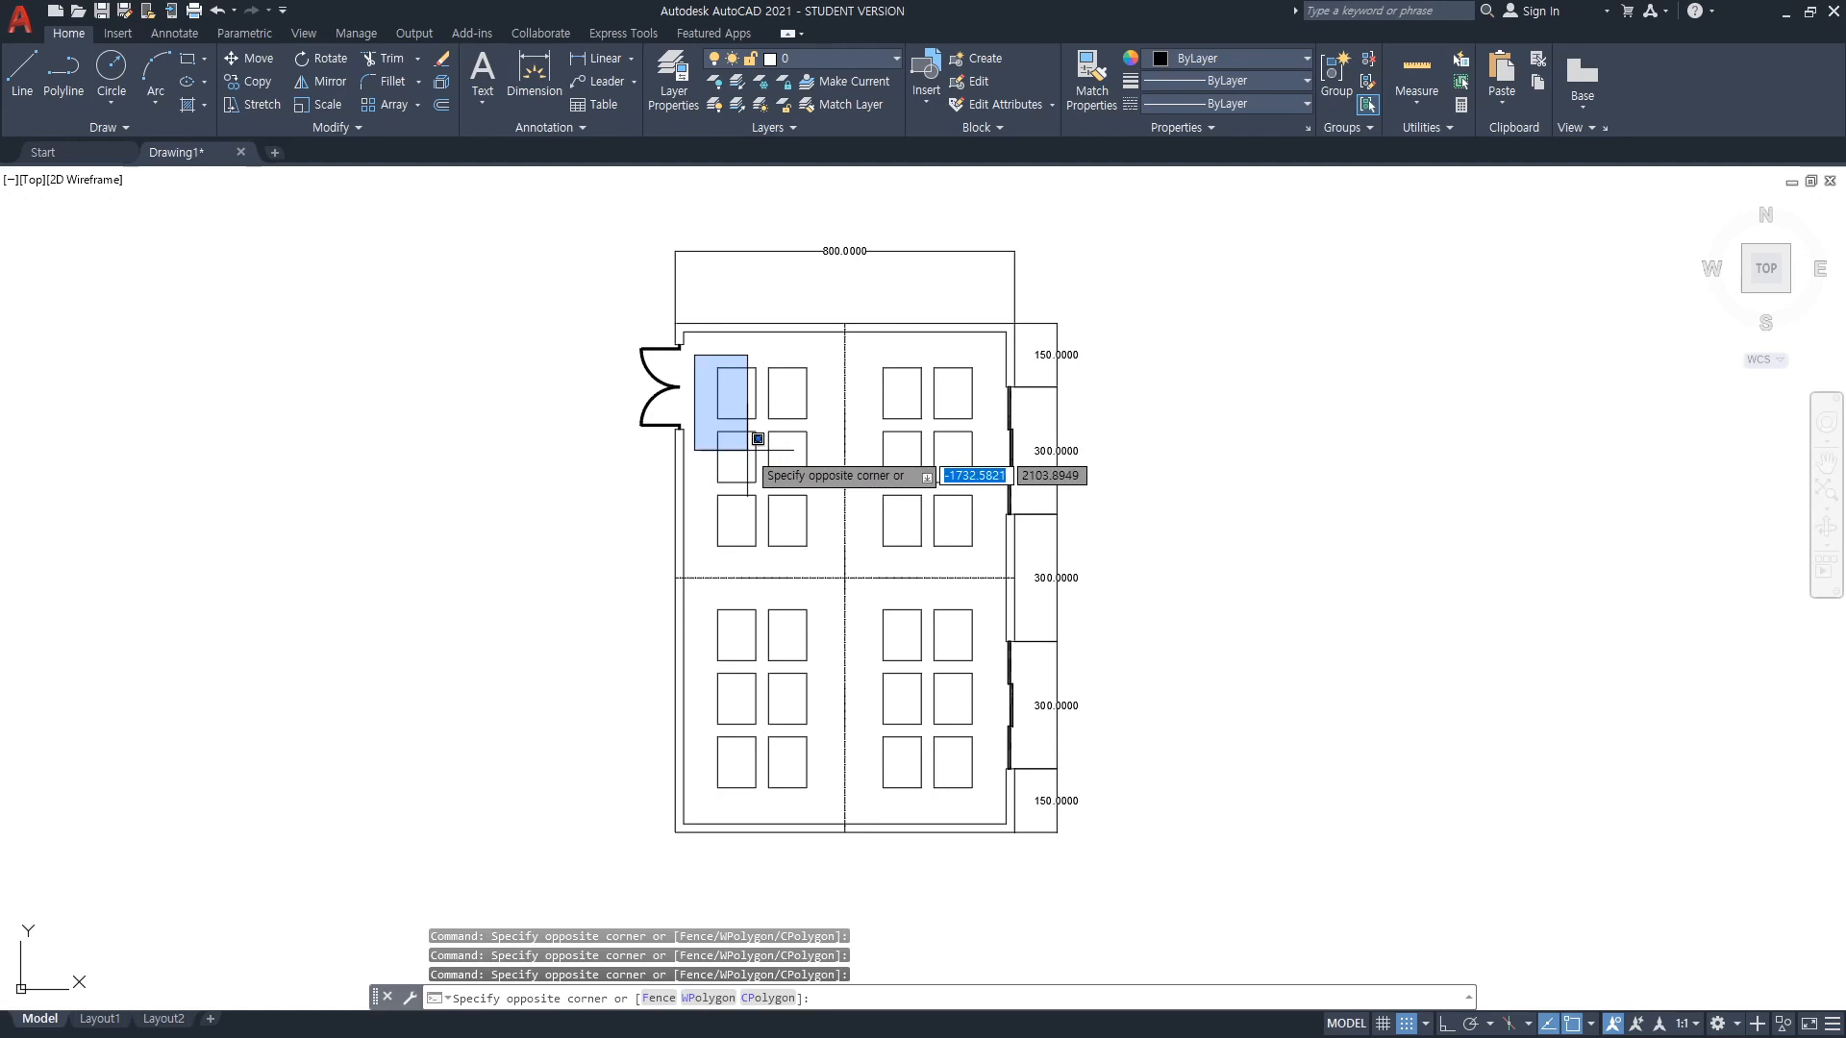
left_click(827, 550)
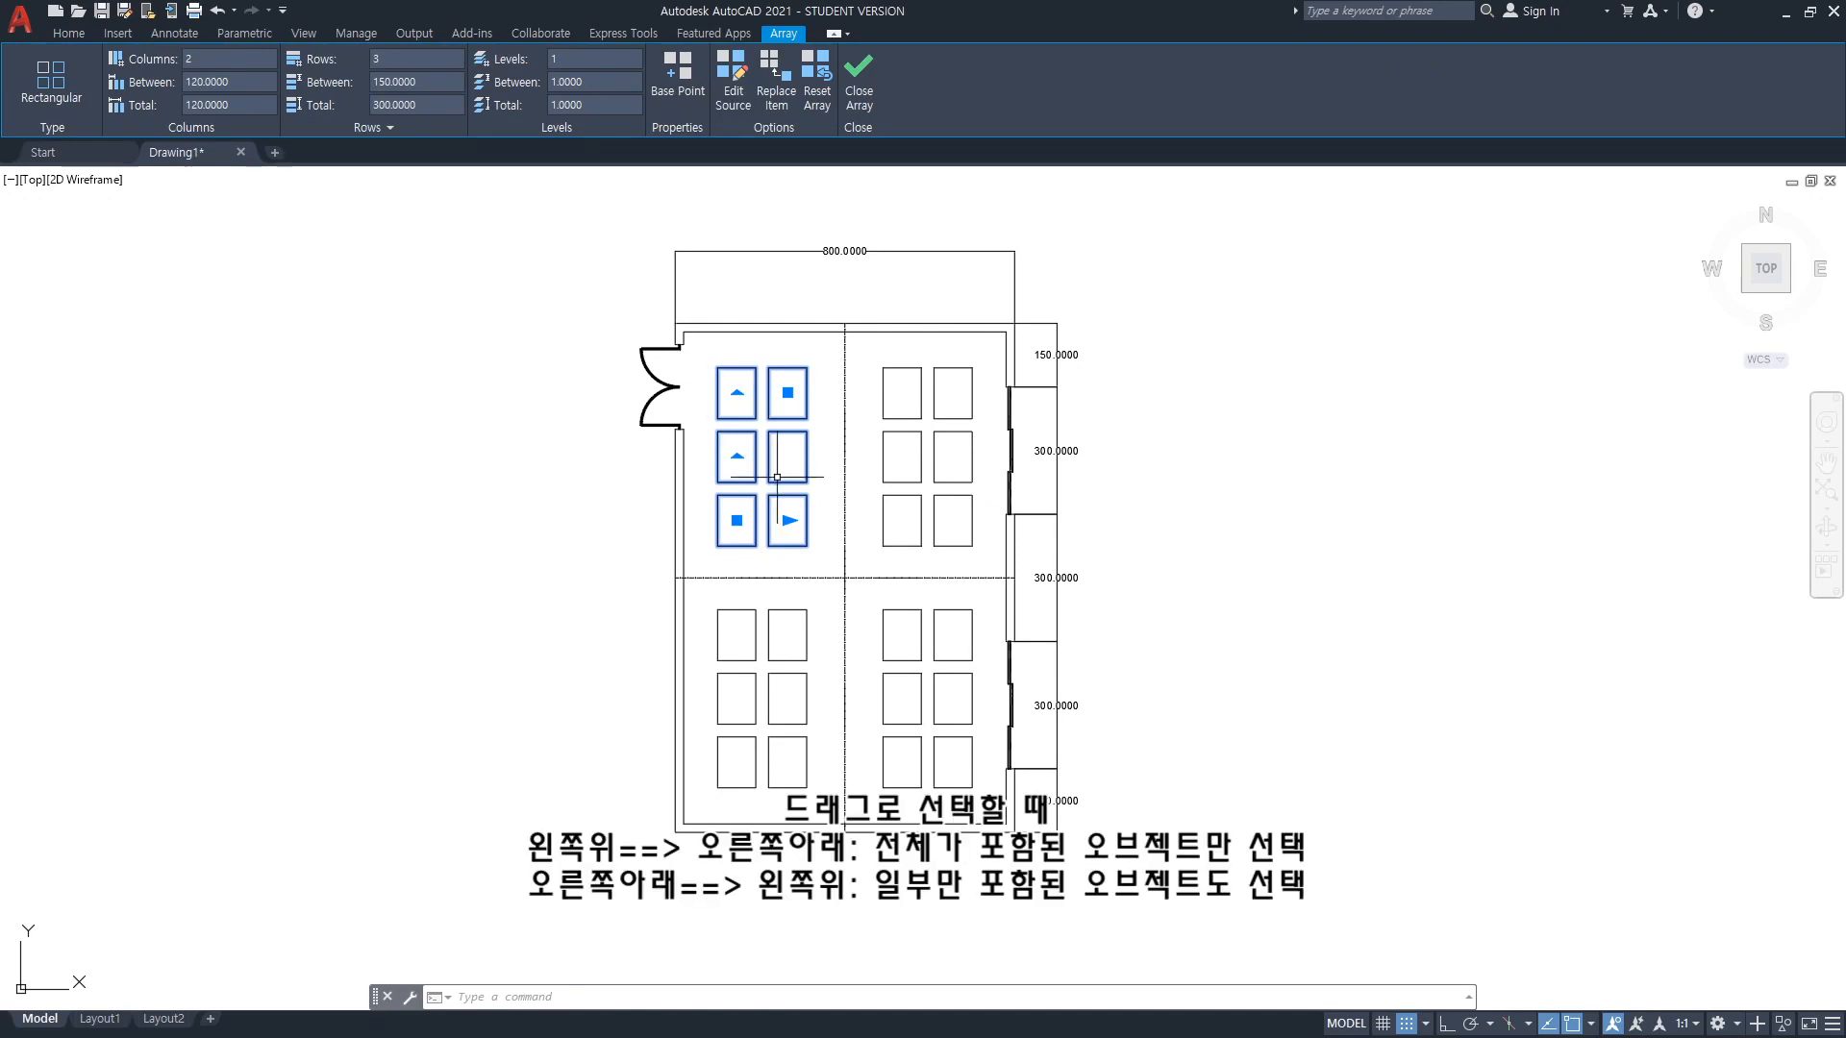
key("Escape")
left_click(703, 358)
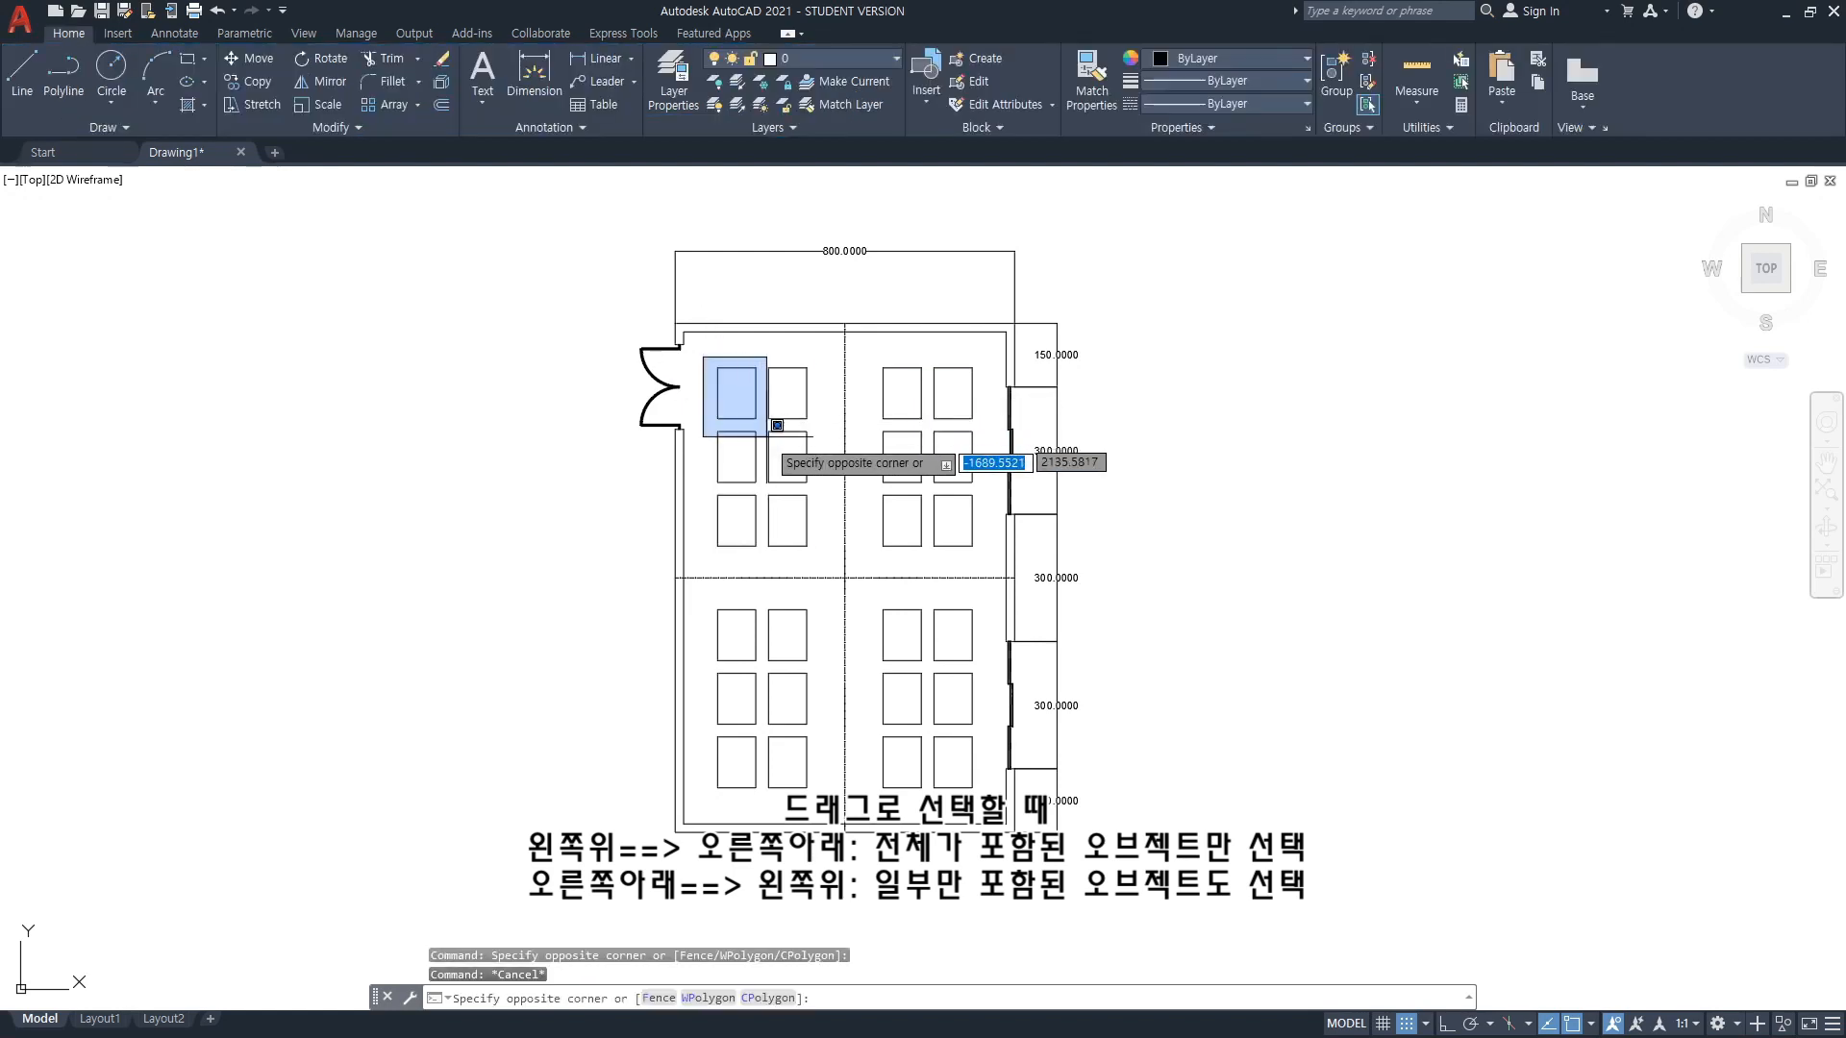
left_click(824, 547)
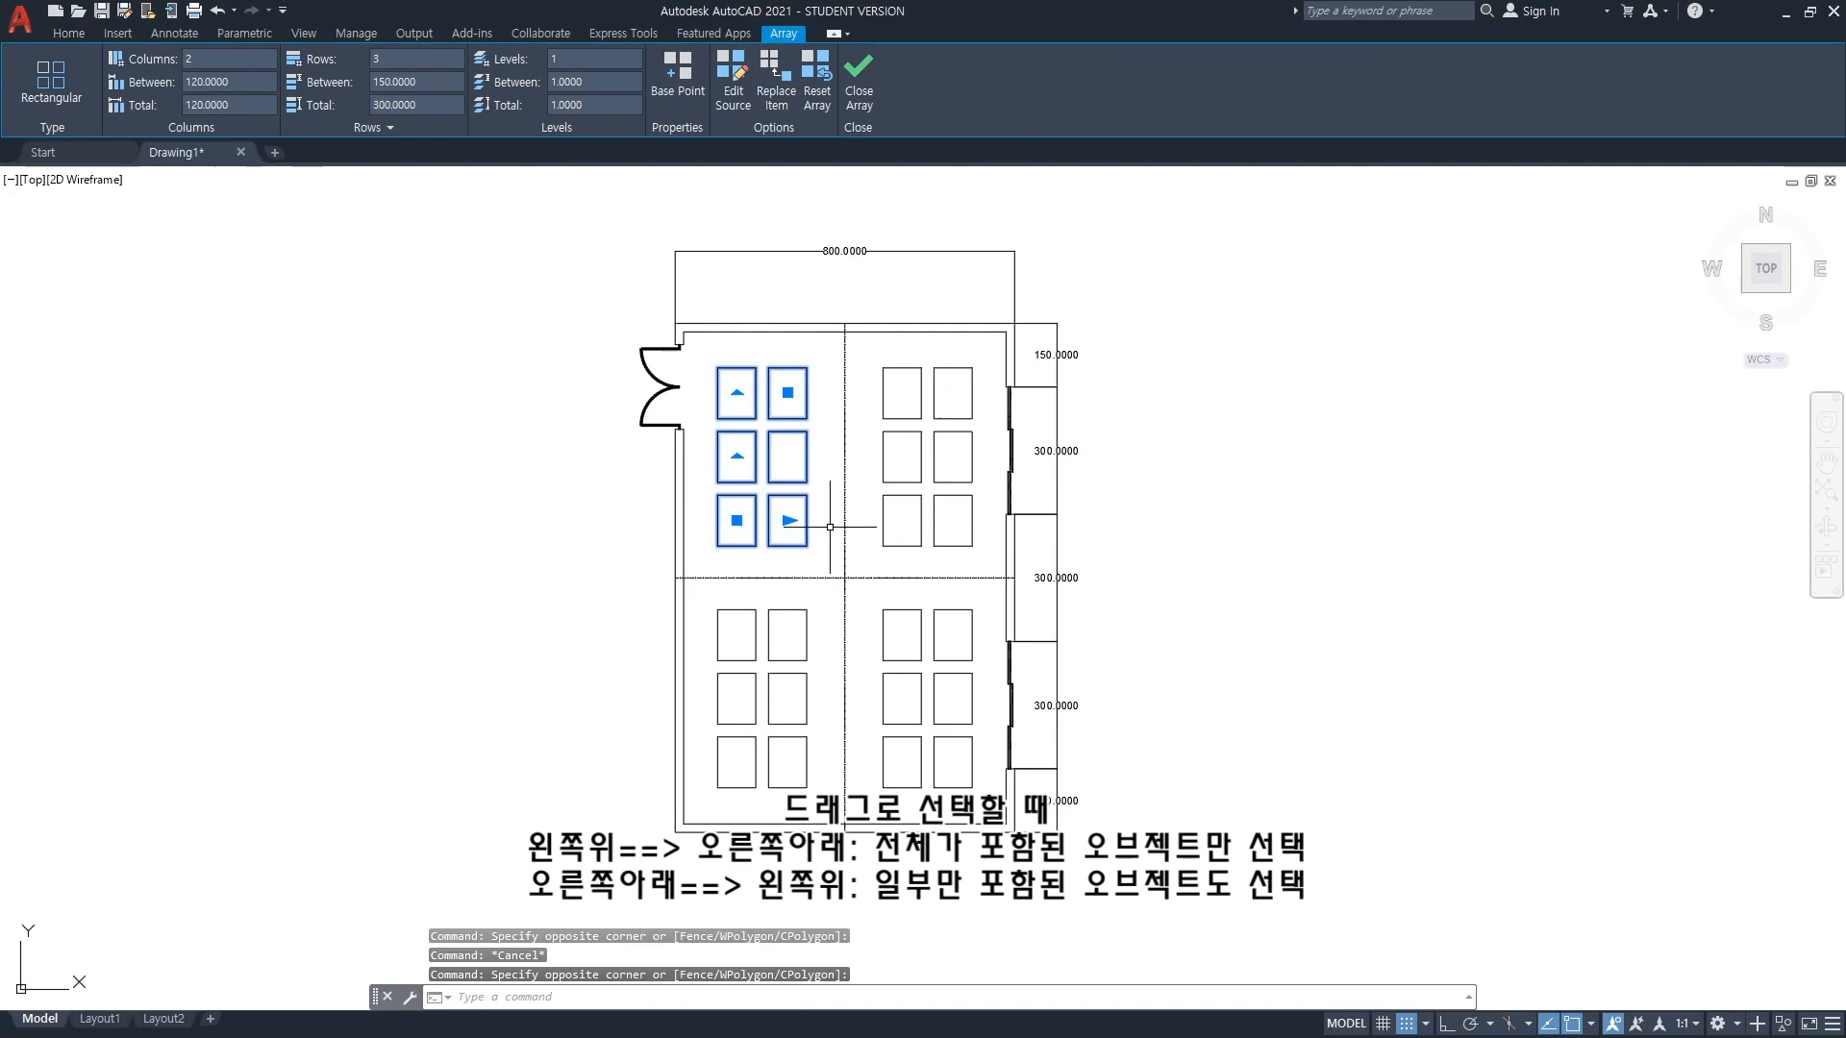
key("Escape")
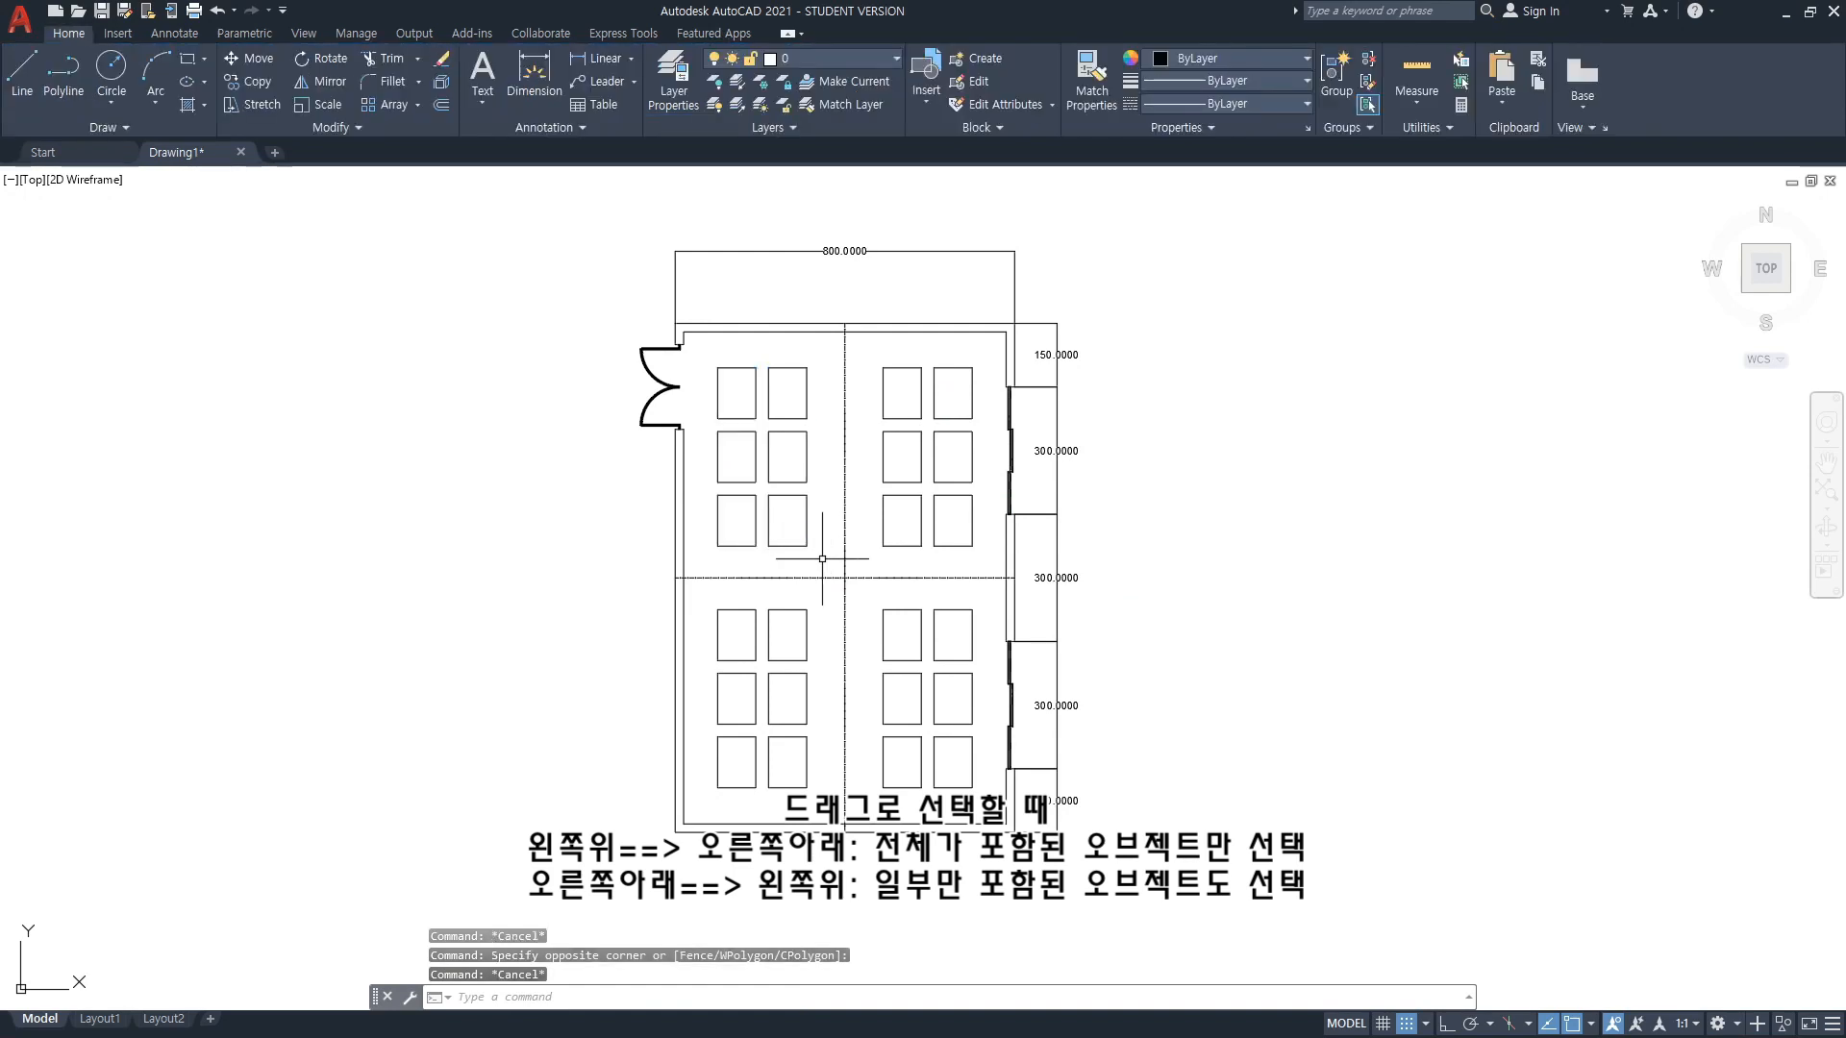
Try a crossing selection over part of the upper-left desk group and clear it
left_click(822, 559)
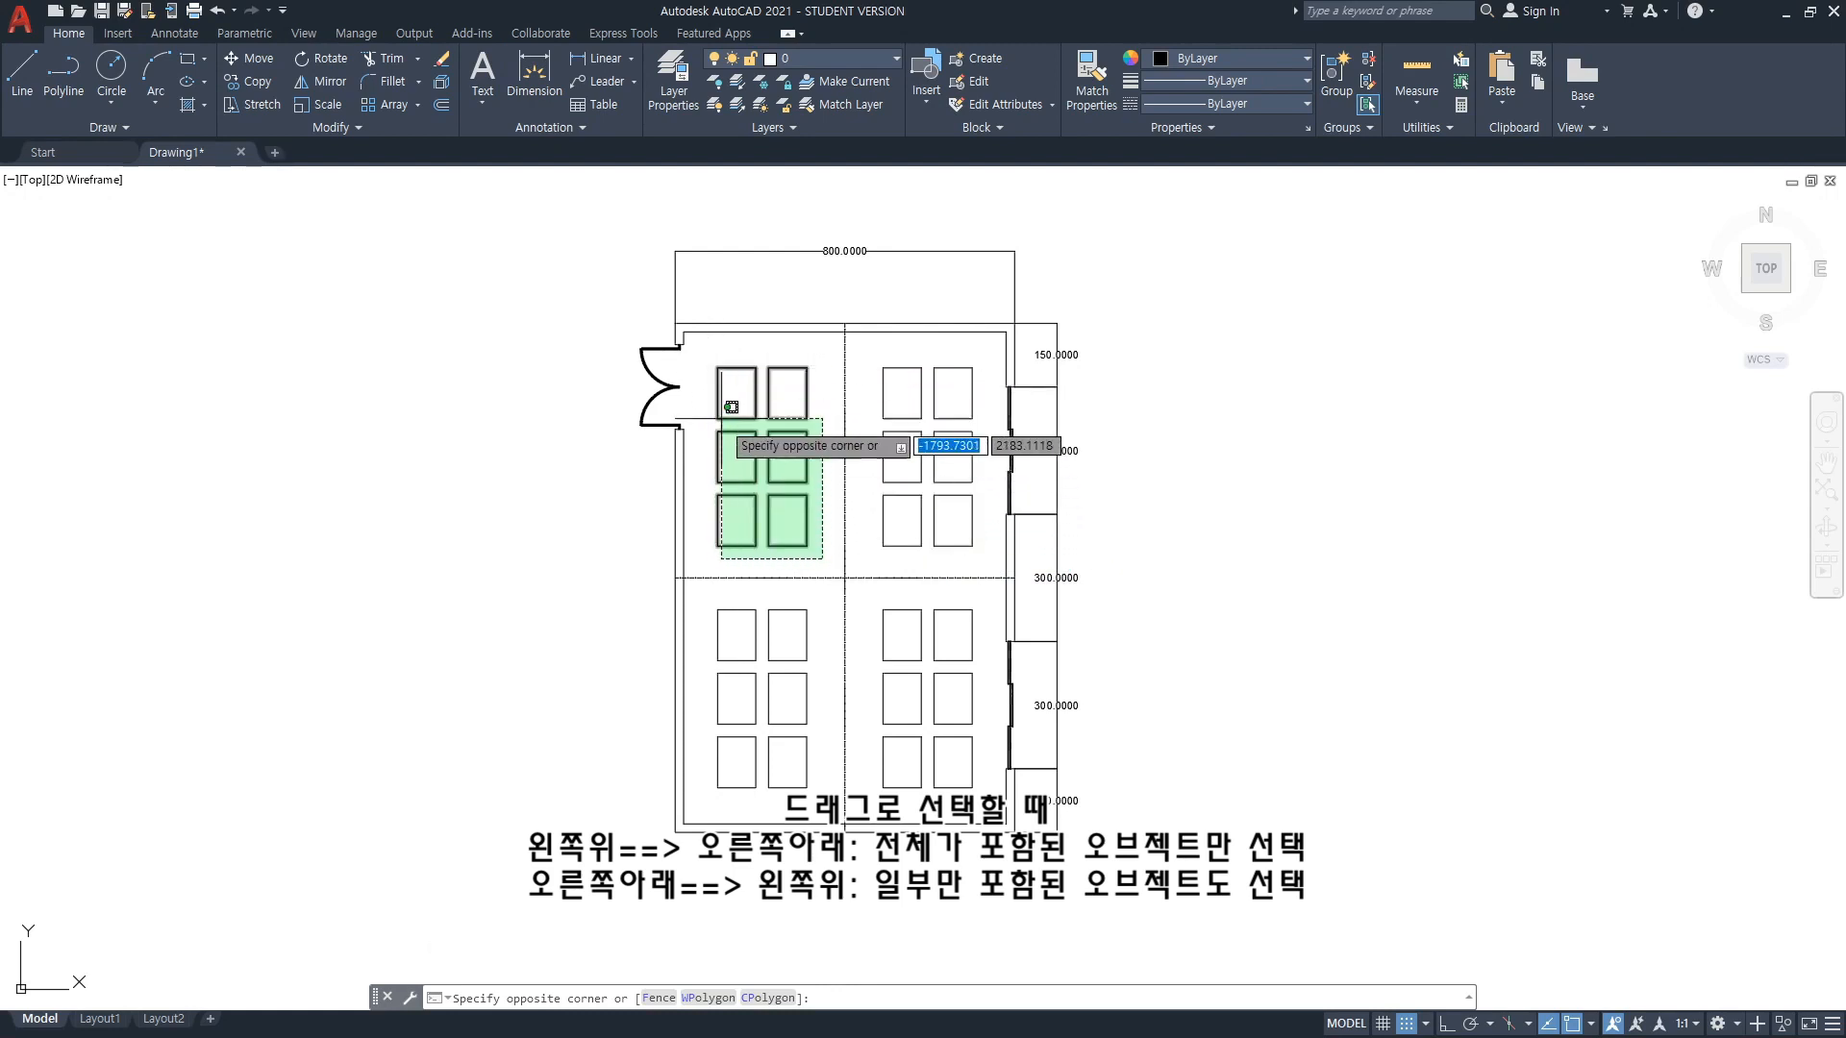
left_click(716, 524)
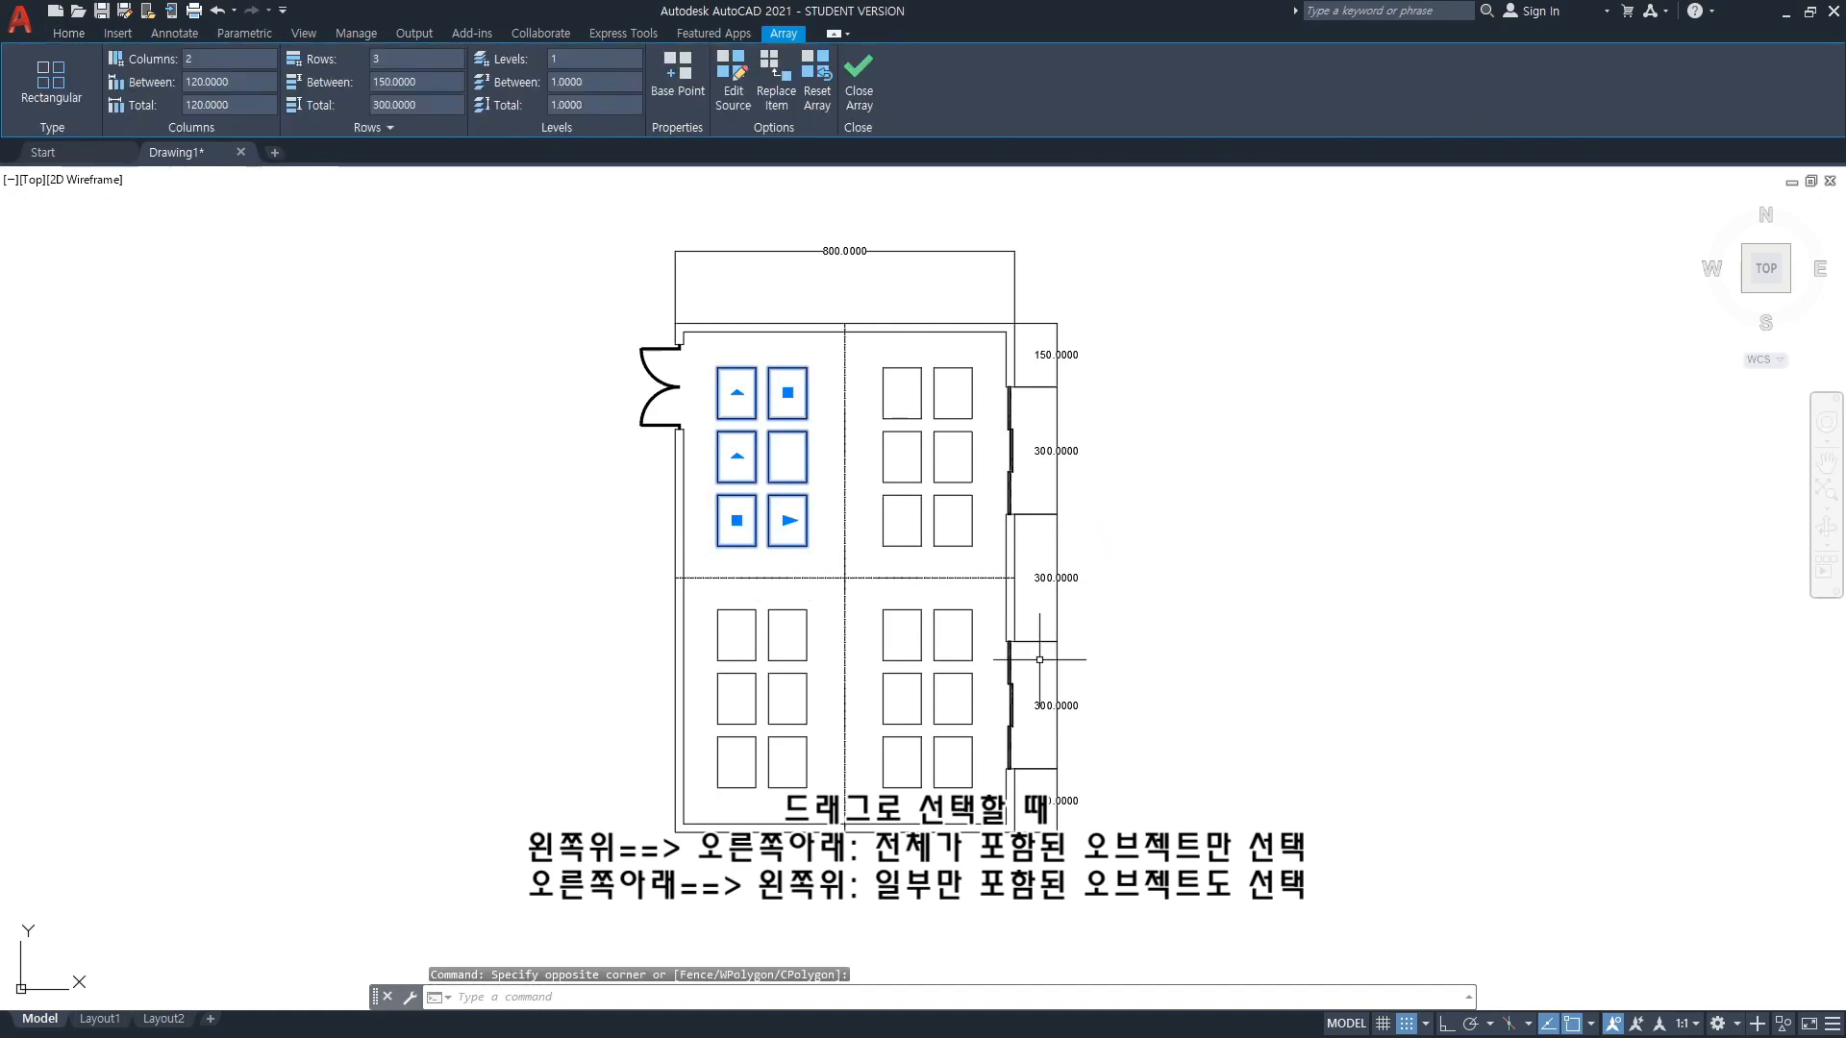
key("Escape")
Try crossing and window selections that only partly cover the double door, and clear the selection
left_click(698, 408)
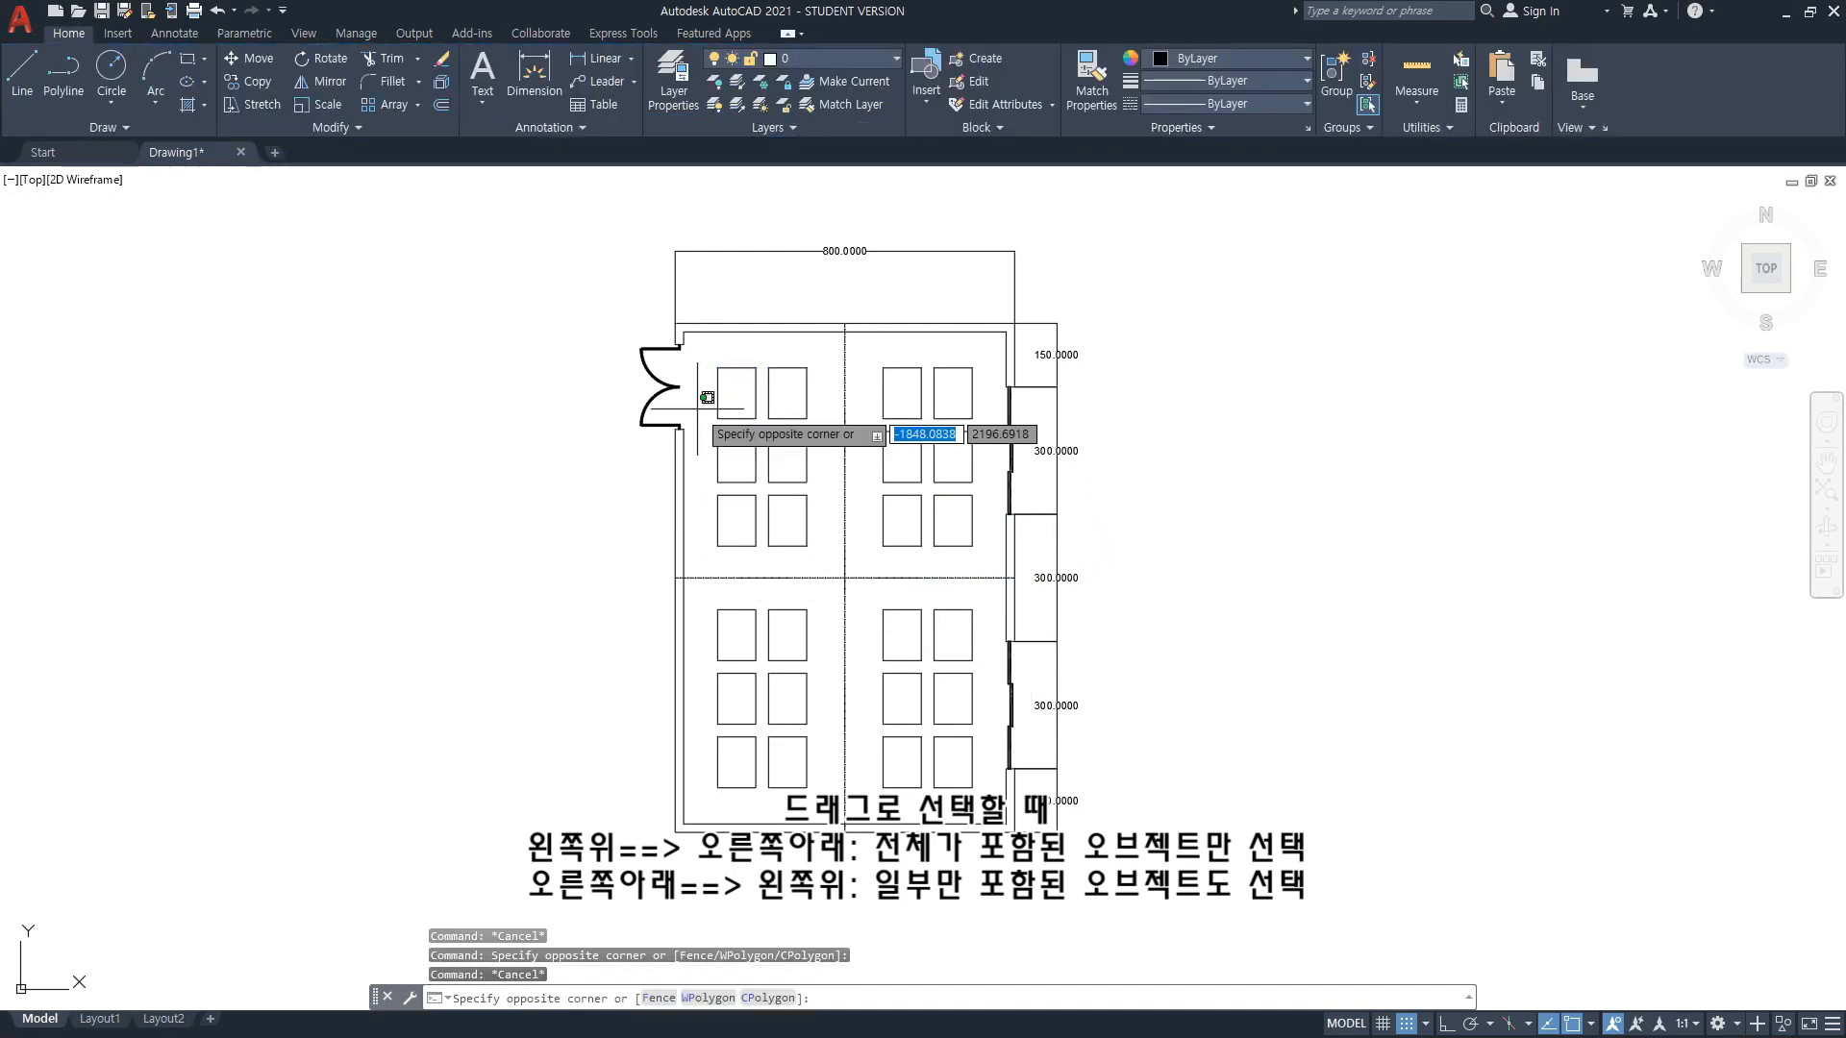
left_click(643, 382)
key("Escape")
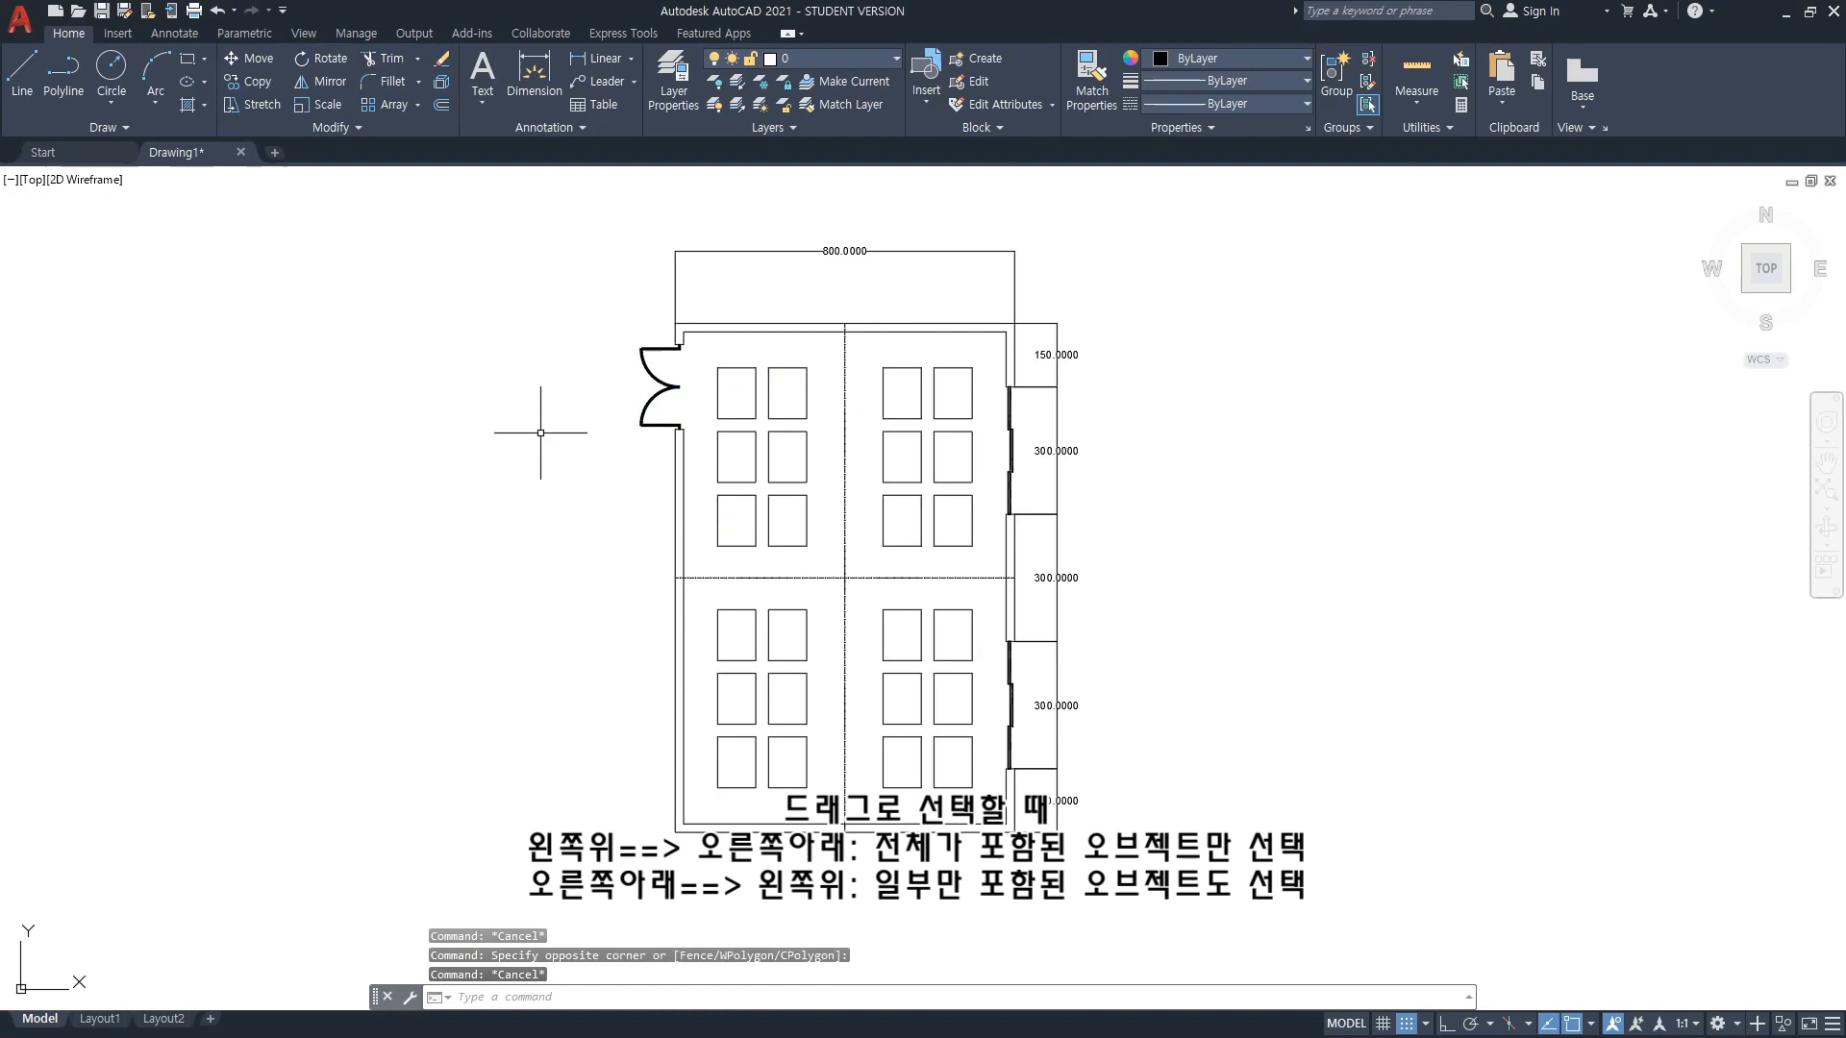
left_click(579, 354)
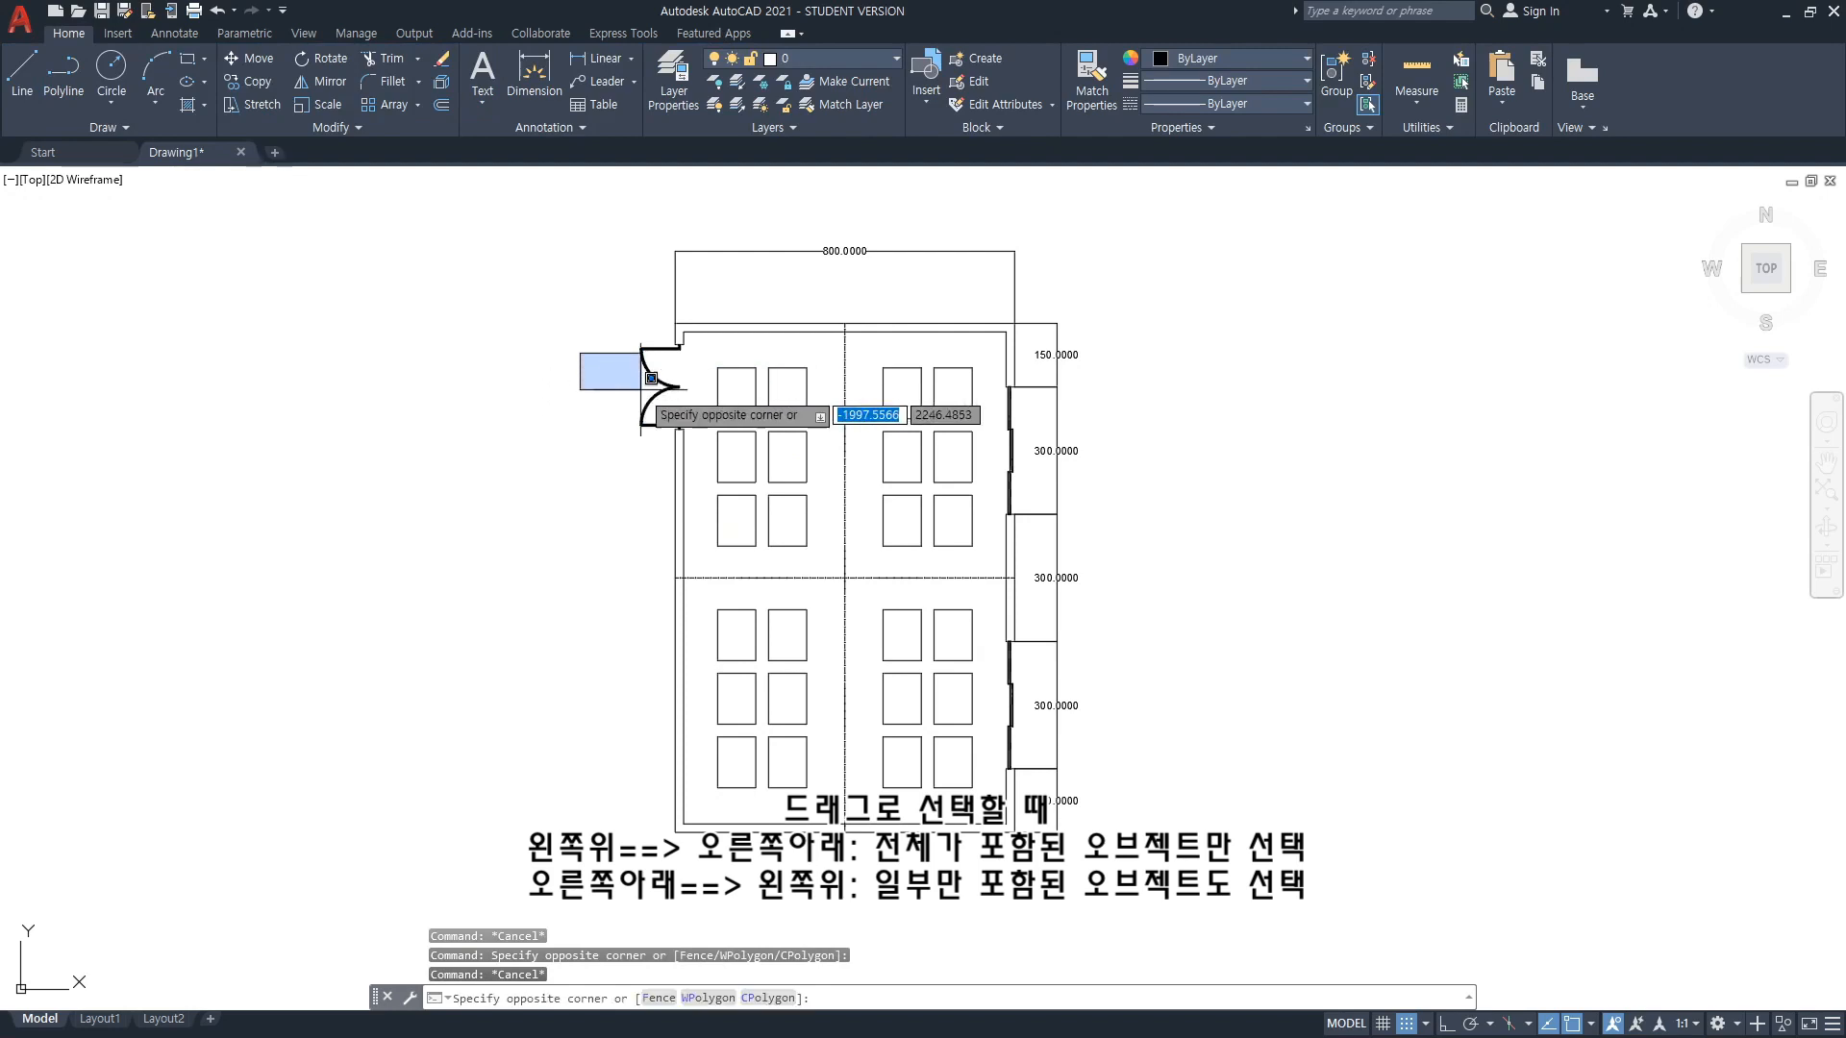
left_click(712, 393)
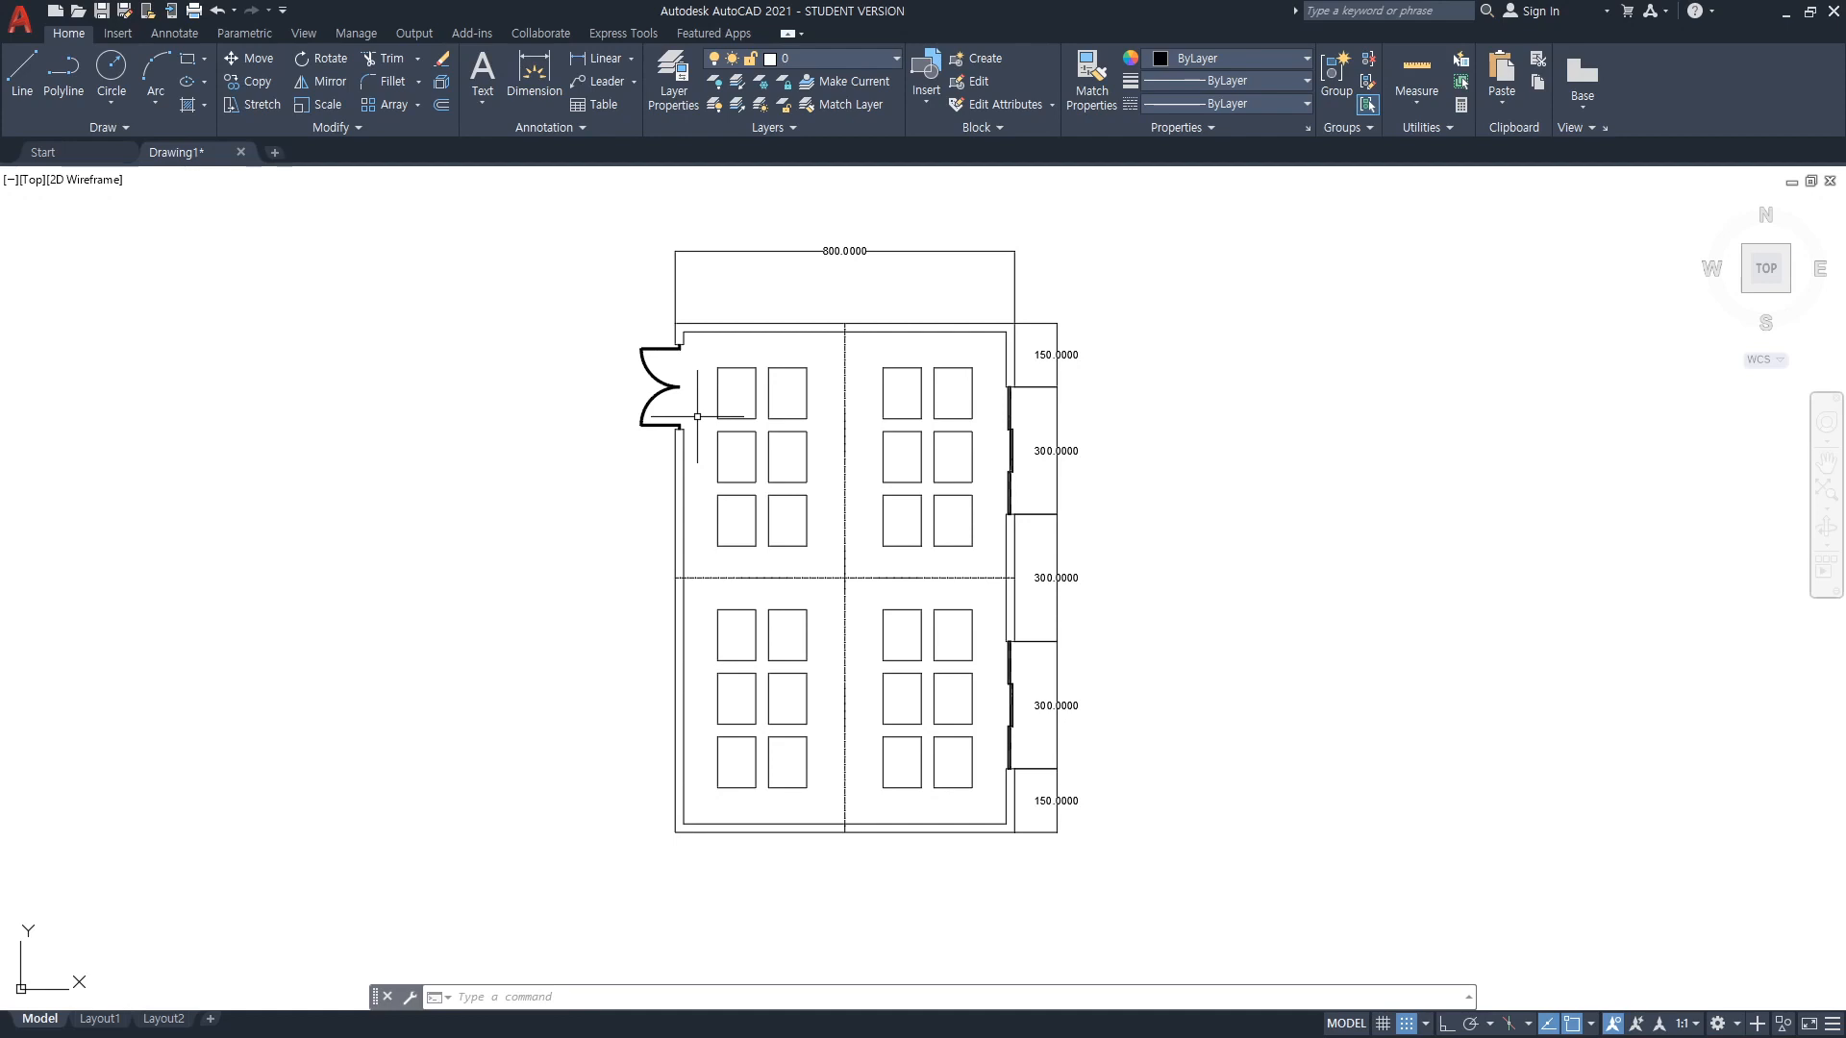
left_click(698, 416)
key("Escape")
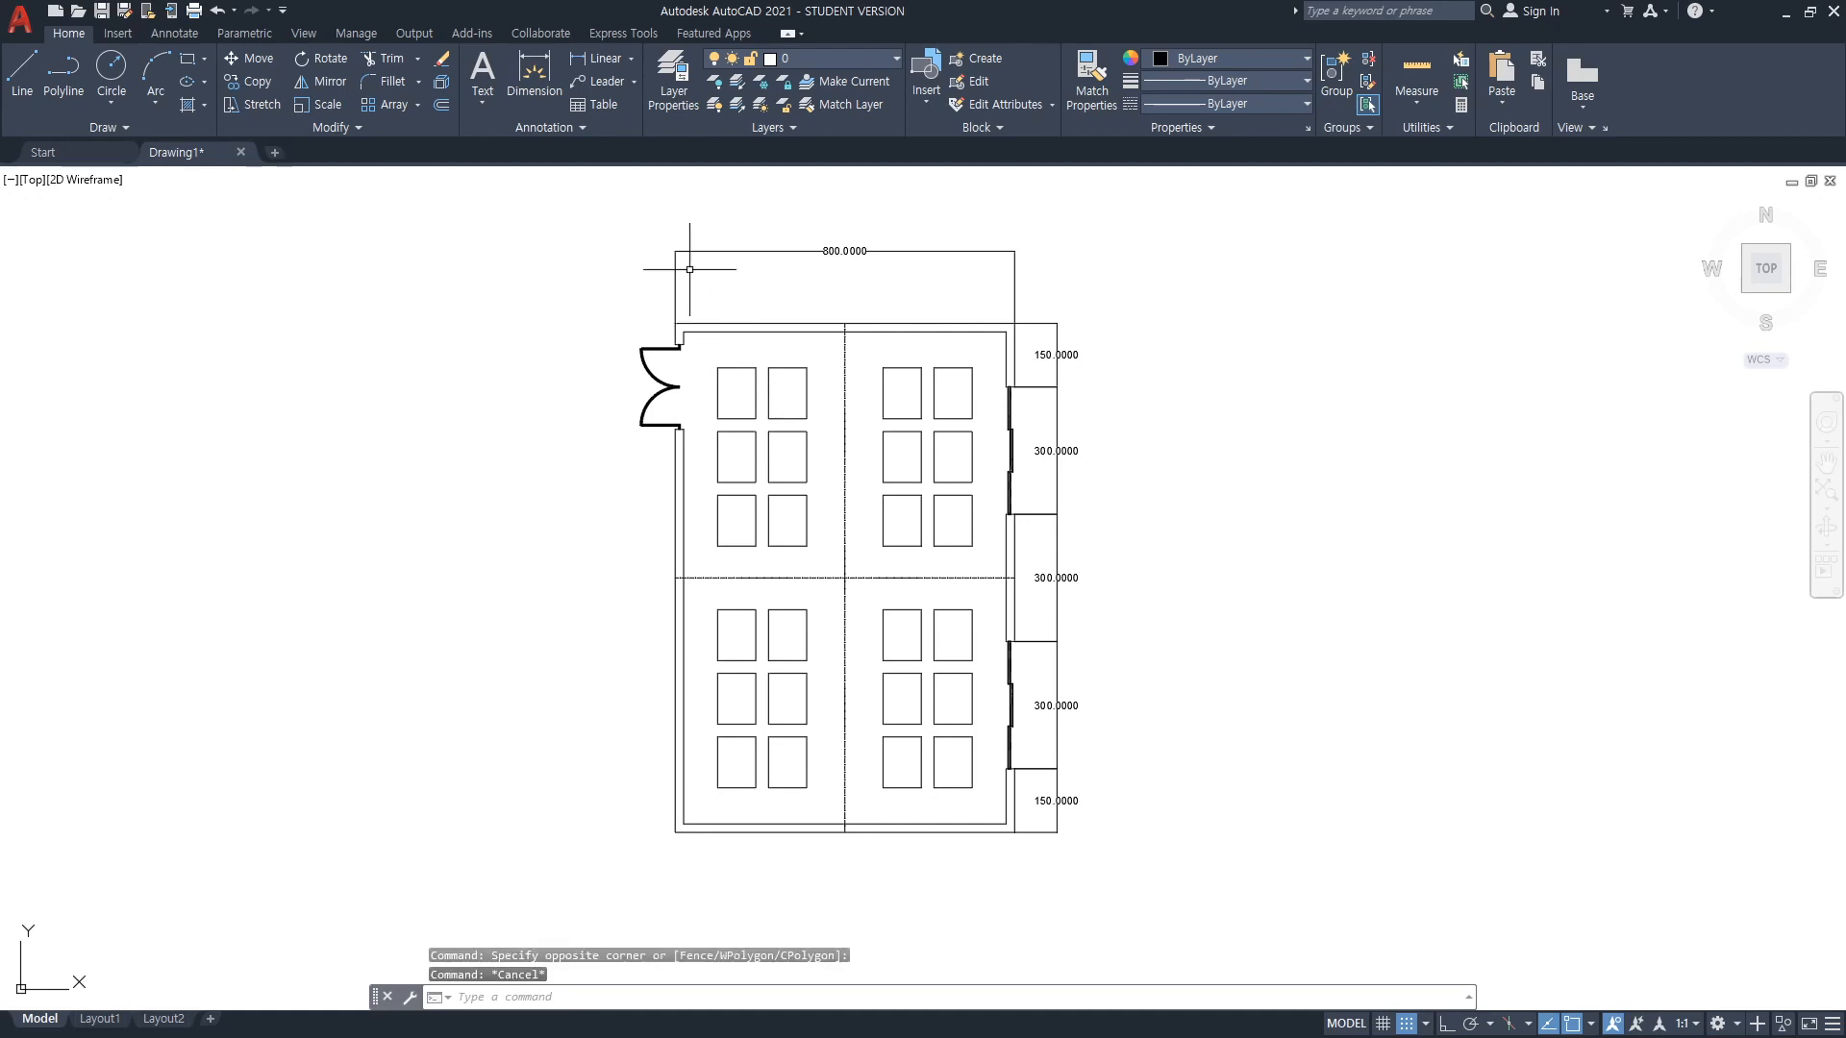
Select the dimension above the plan and all dimensions along its right side and assign them to the Dimension layer
left_click(1150, 301)
left_click(701, 239)
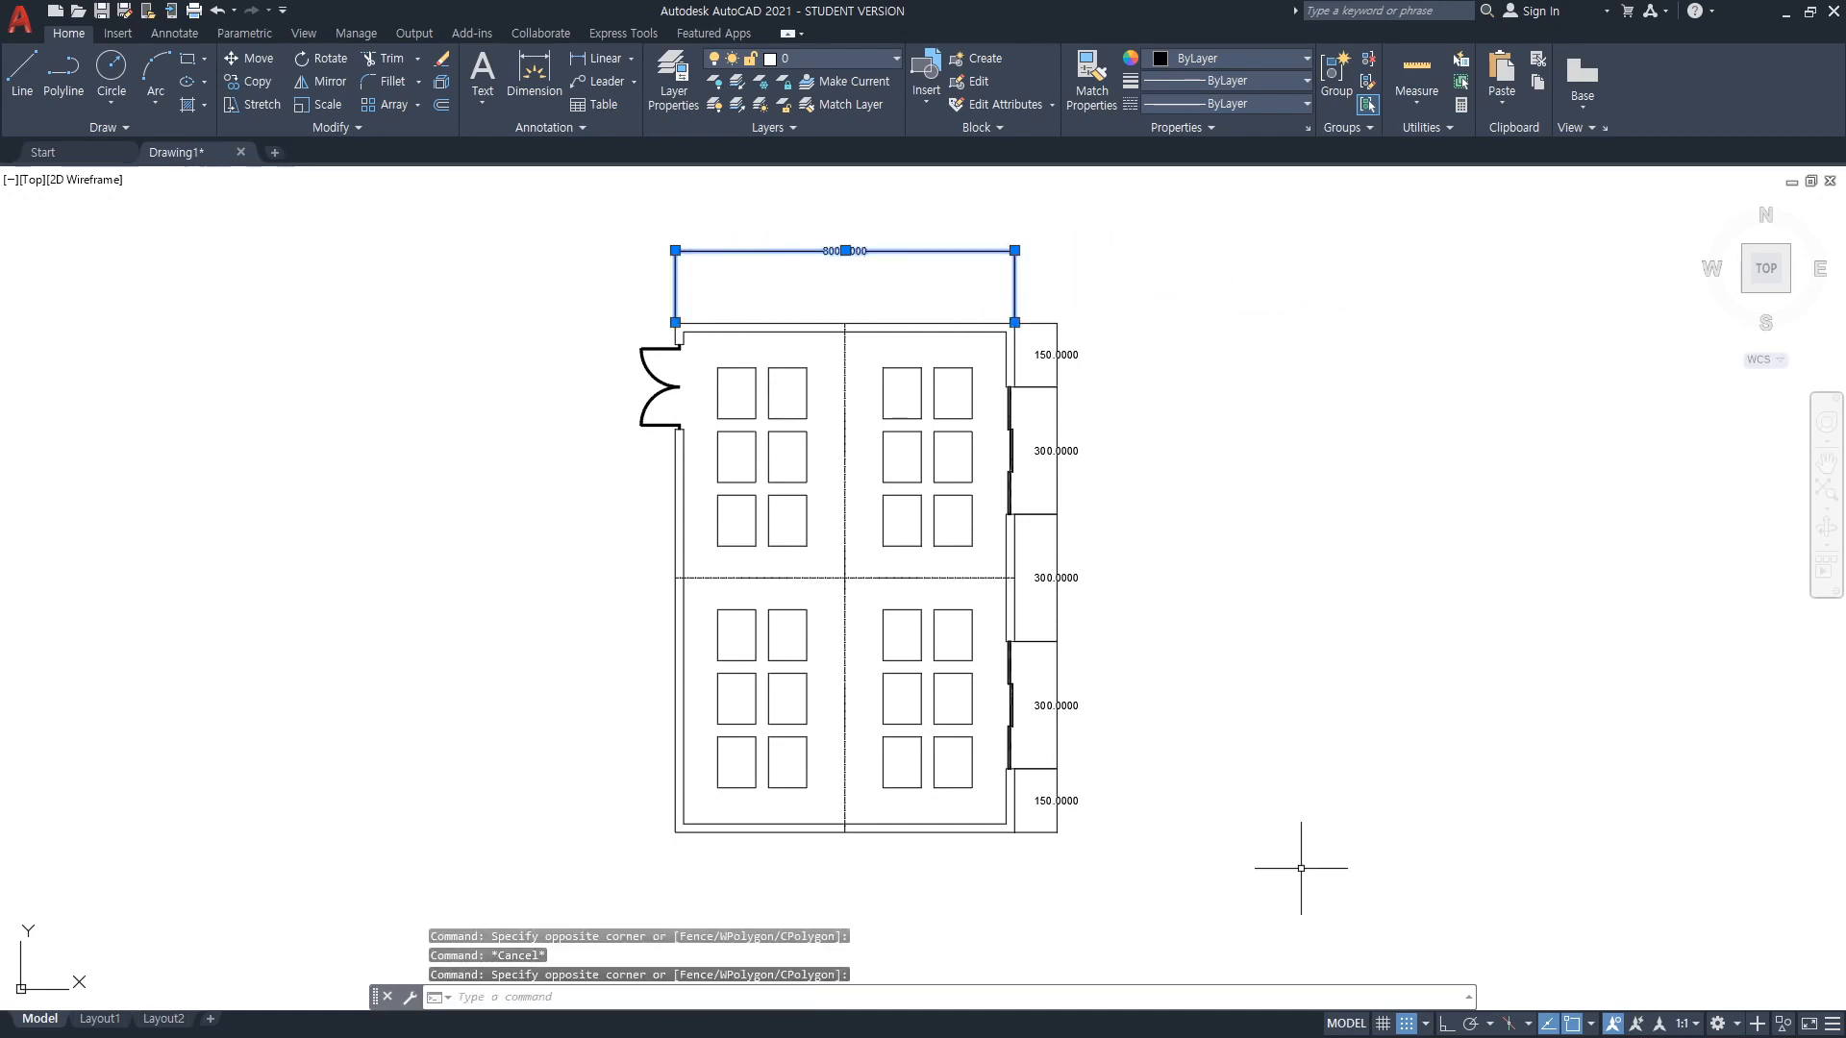
left_click(1200, 892)
left_click(1000, 288)
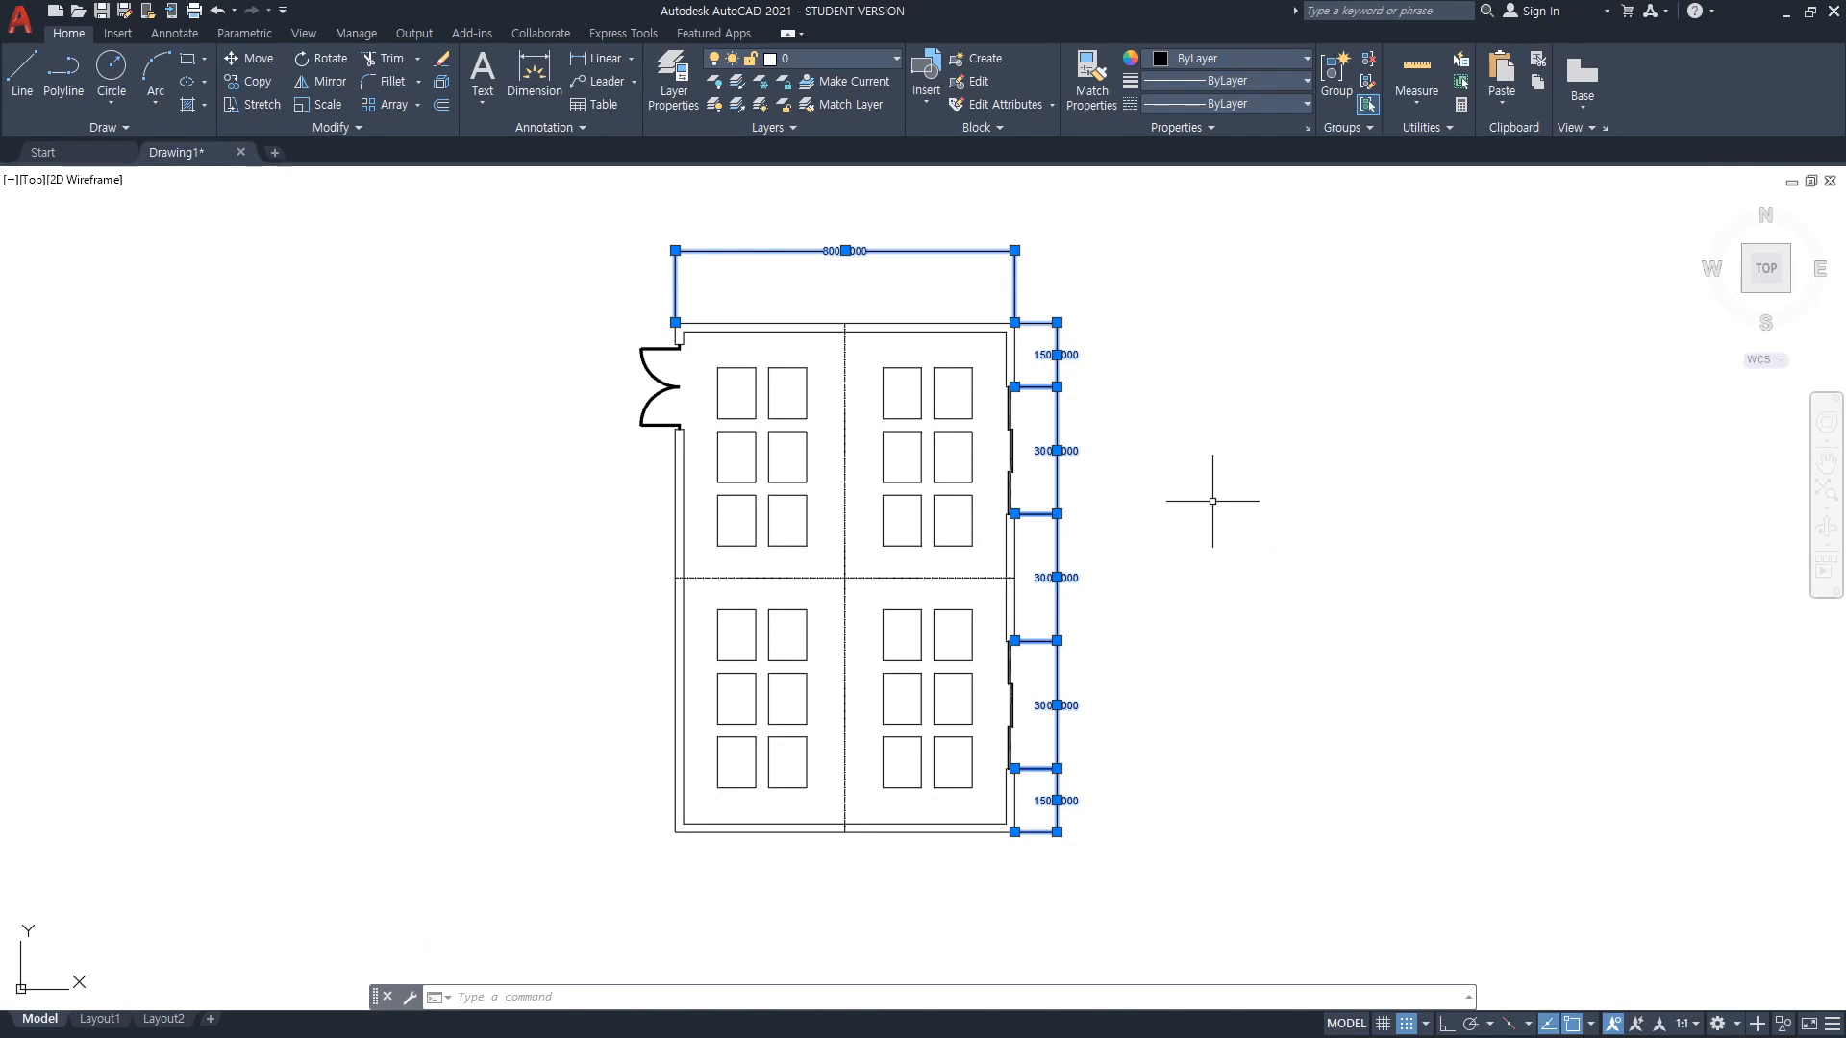
left_click(894, 61)
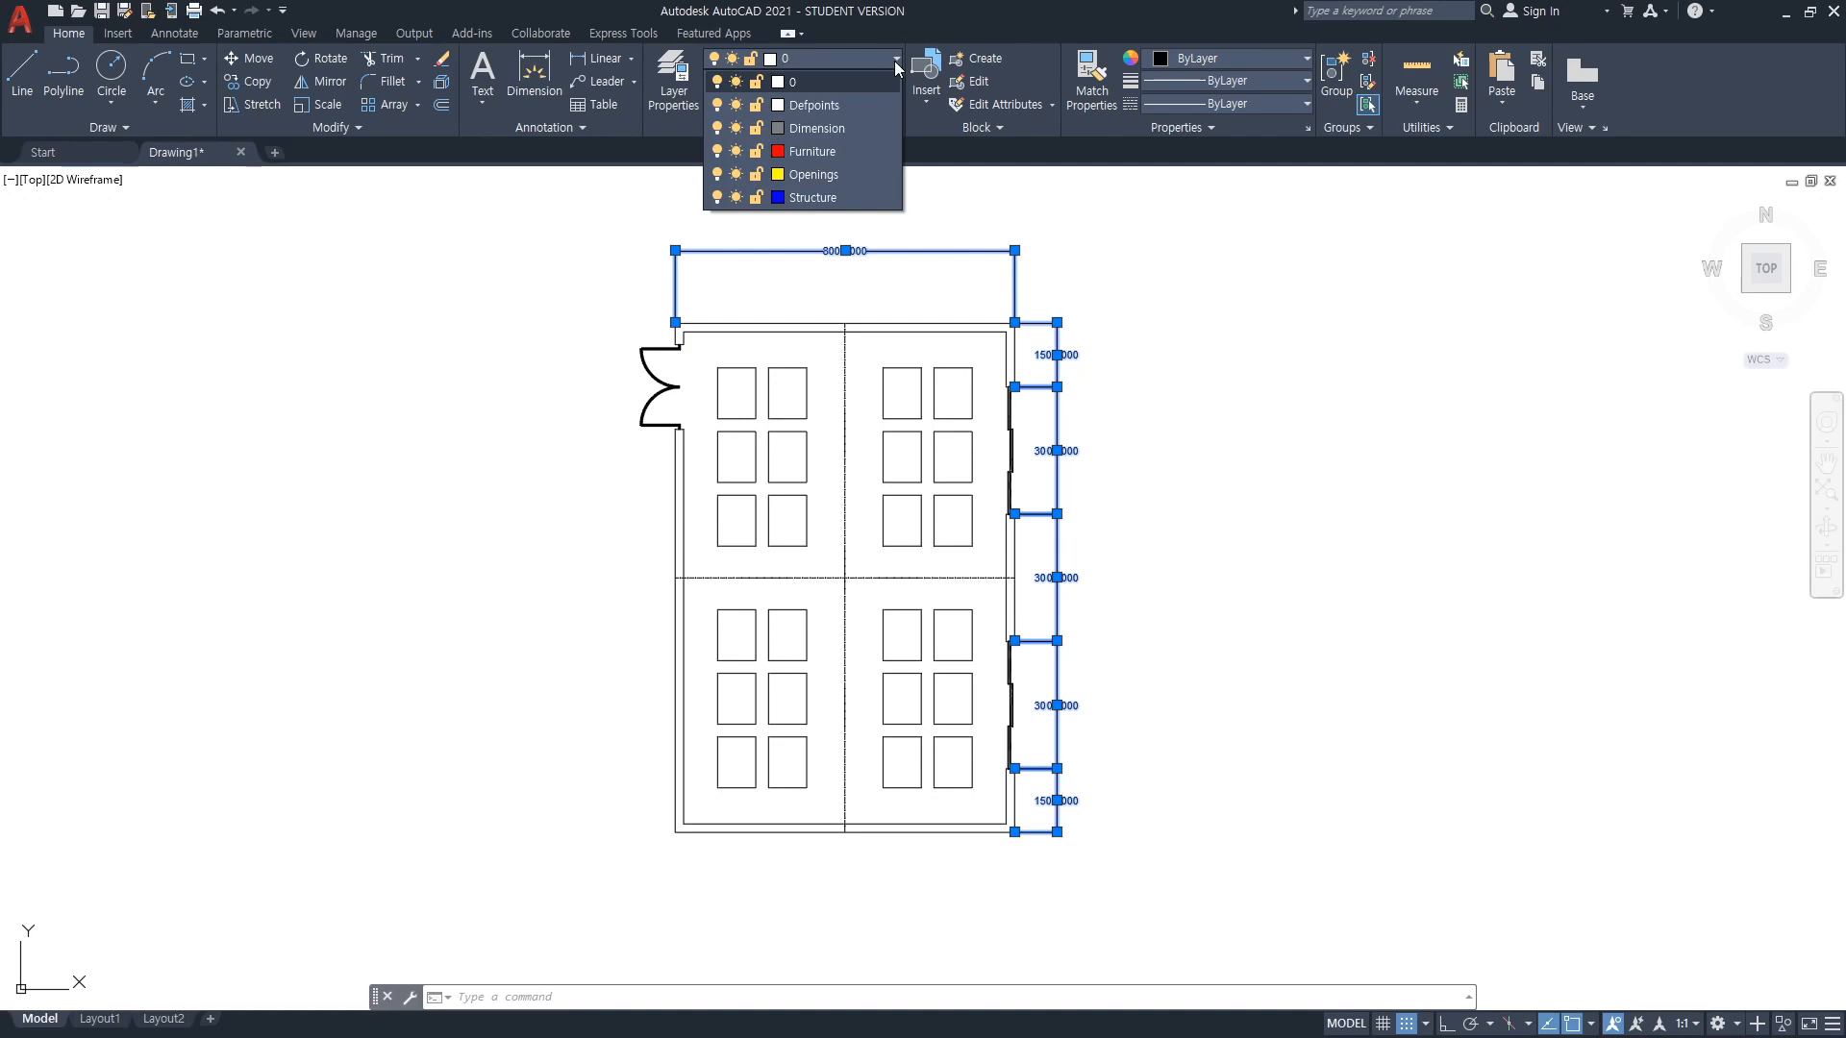
left_click(862, 134)
left_click(827, 129)
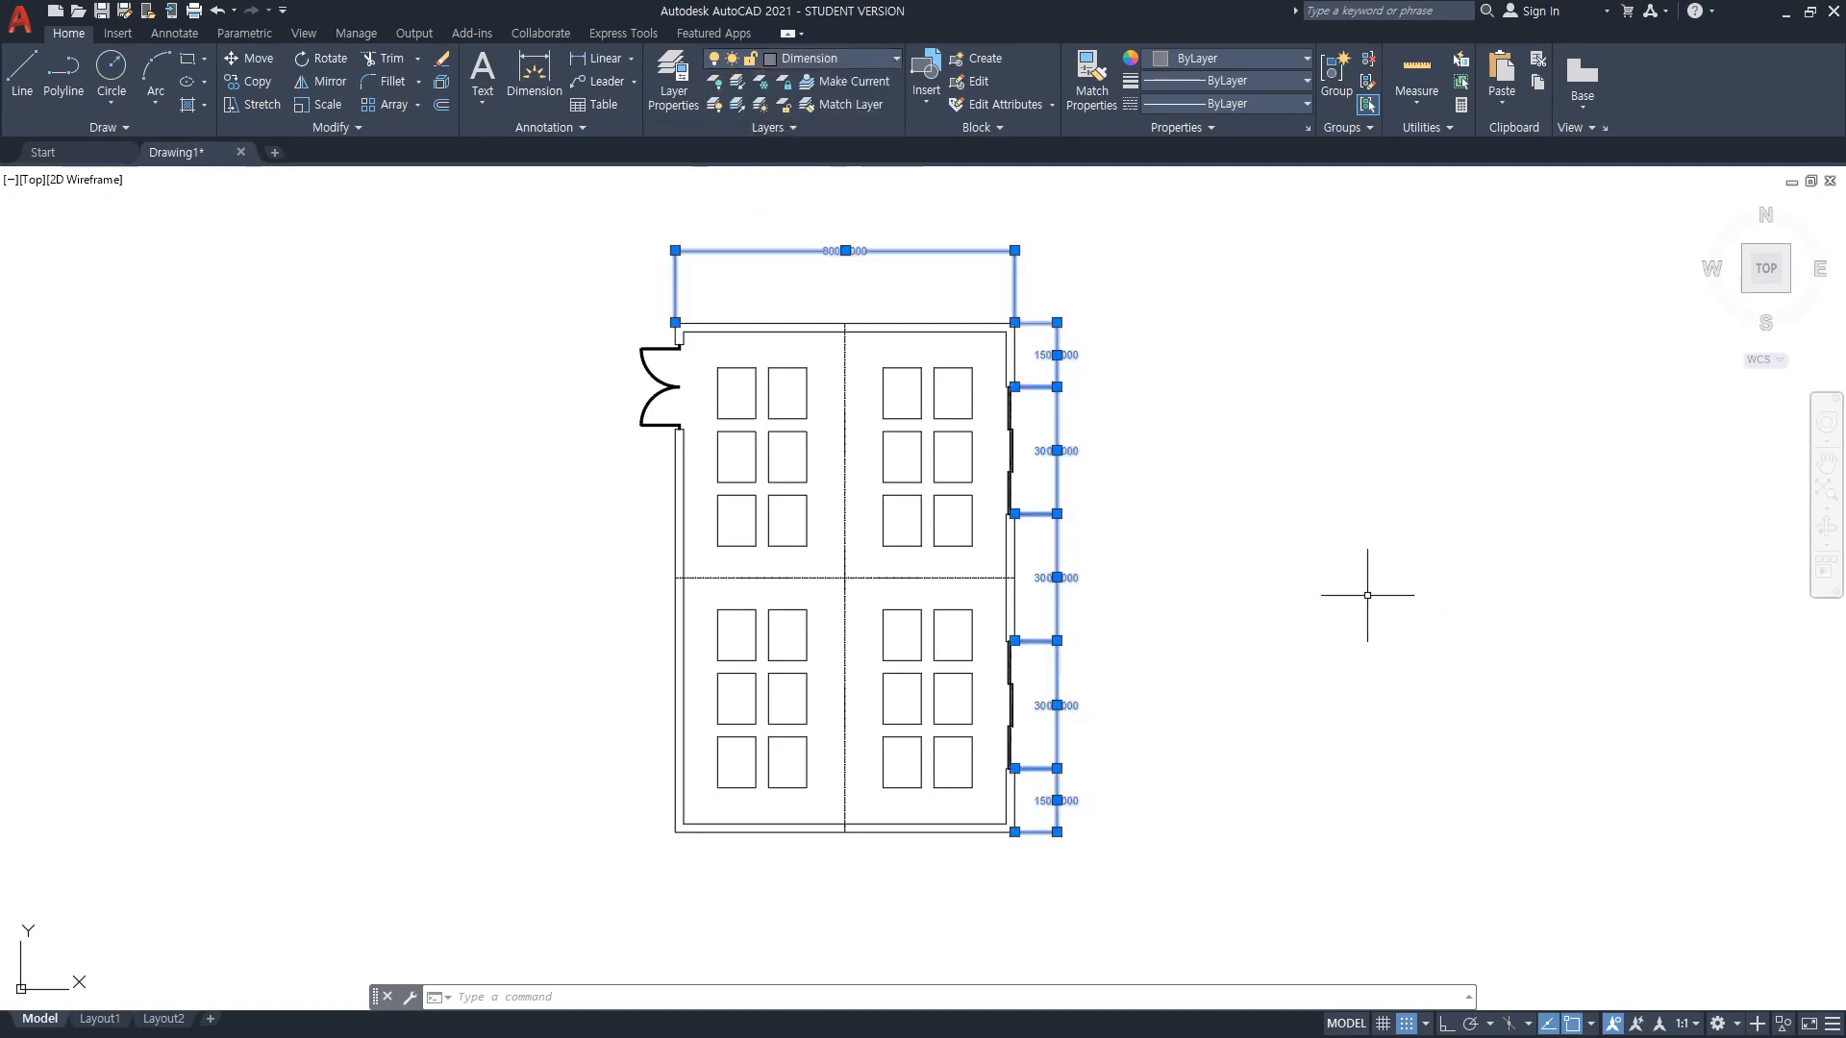
key("Escape")
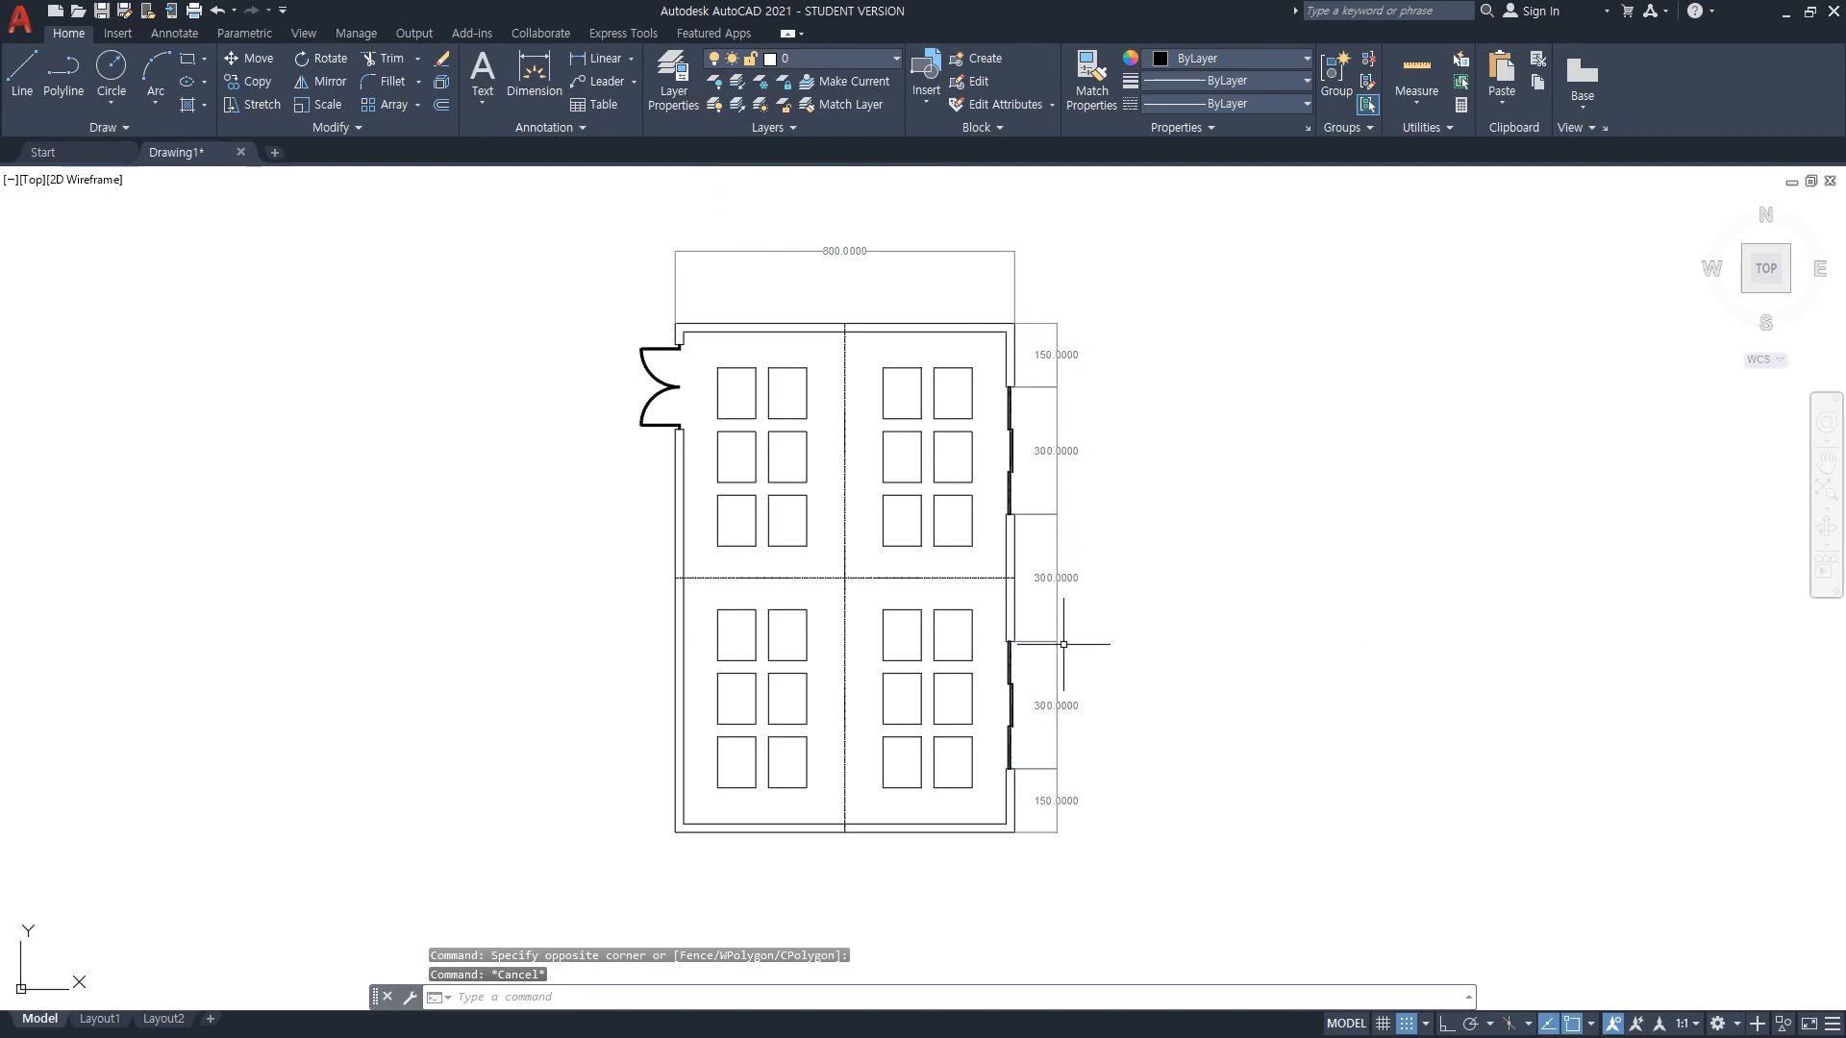
Check which layer the middle dimension beside the right wall is on, and clear the selection
scroll(1065, 639, "up", 4)
scroll(1099, 509, "down", 4)
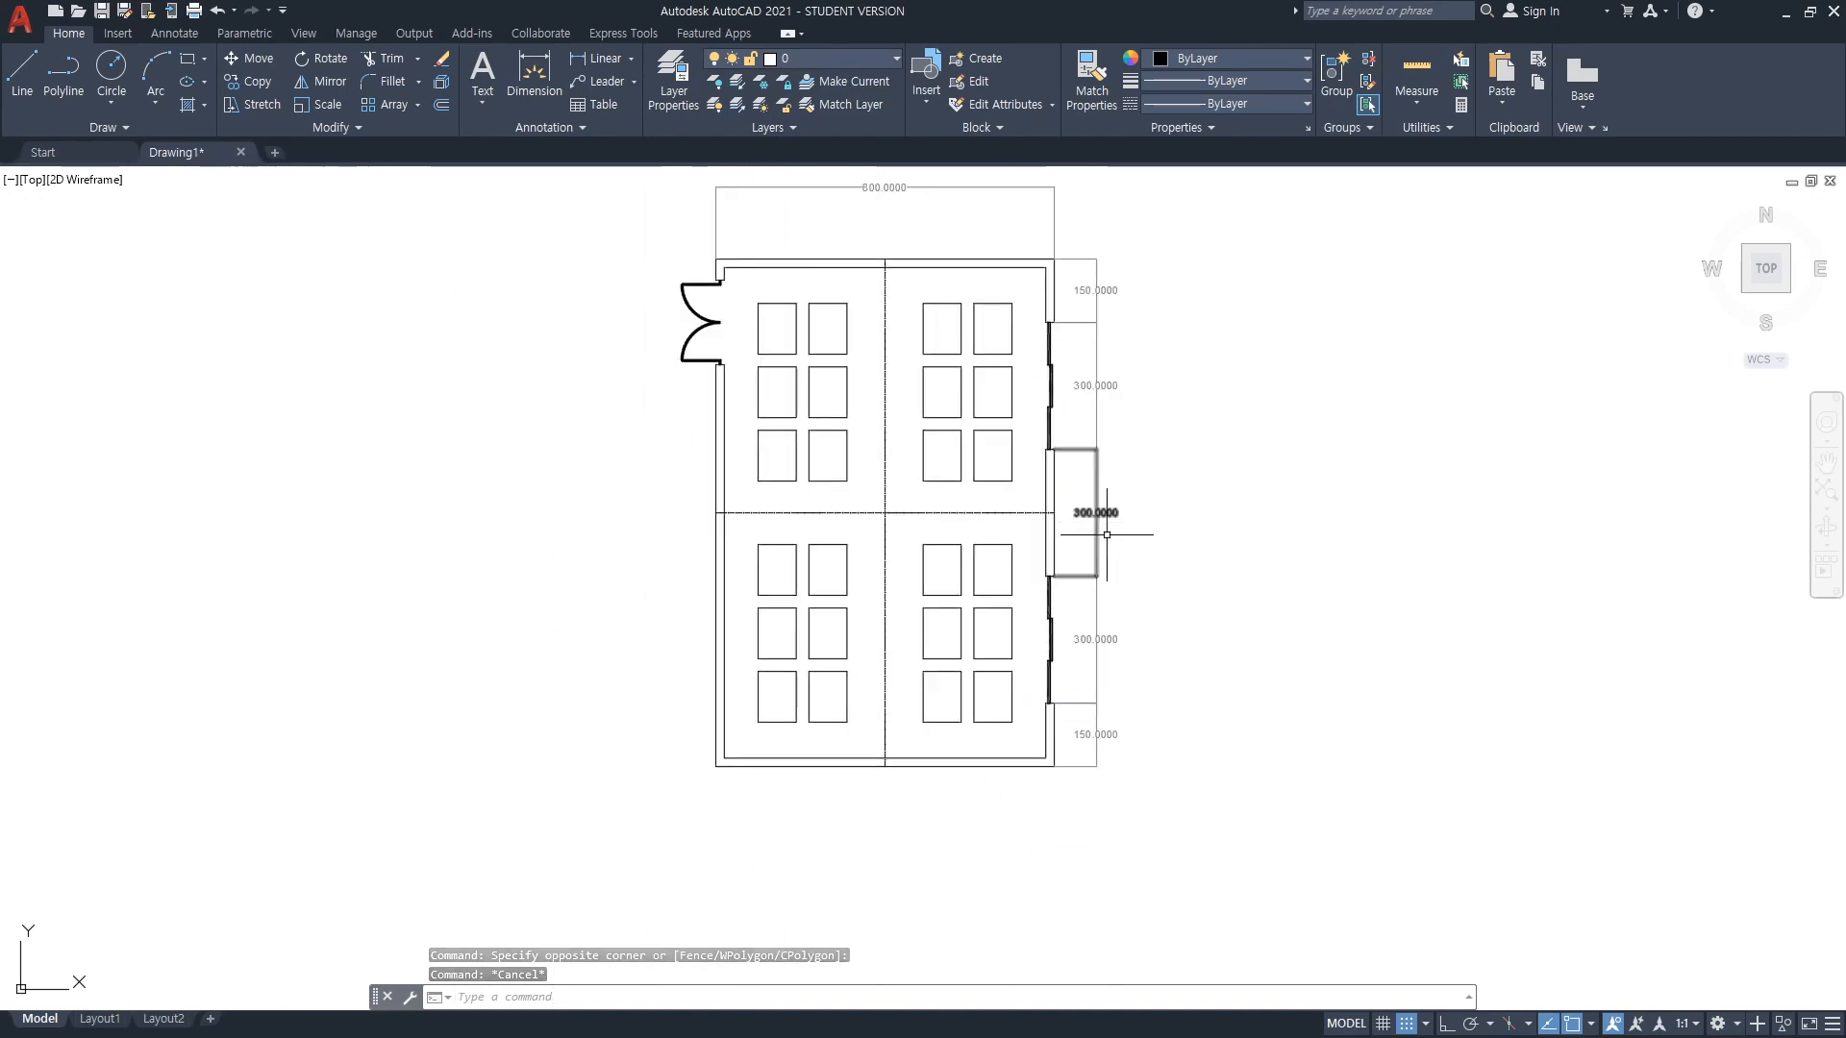
left_click(1098, 512)
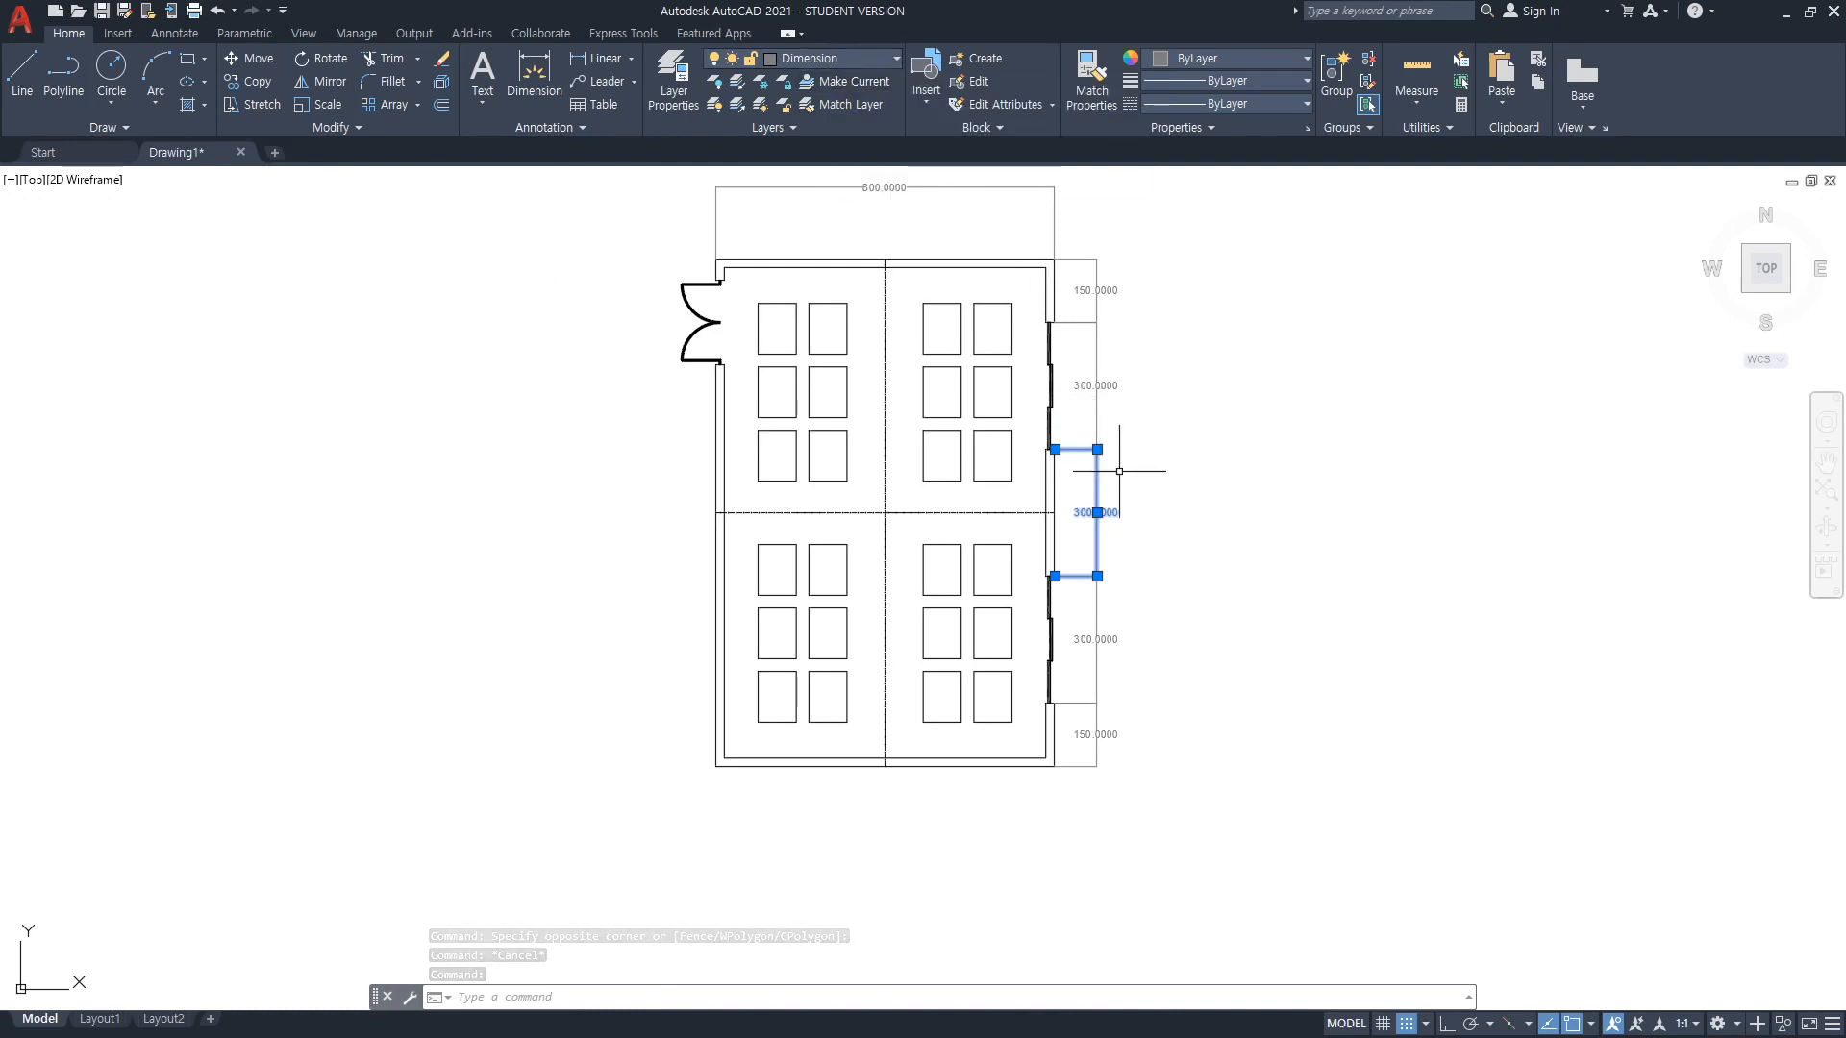
key("Escape")
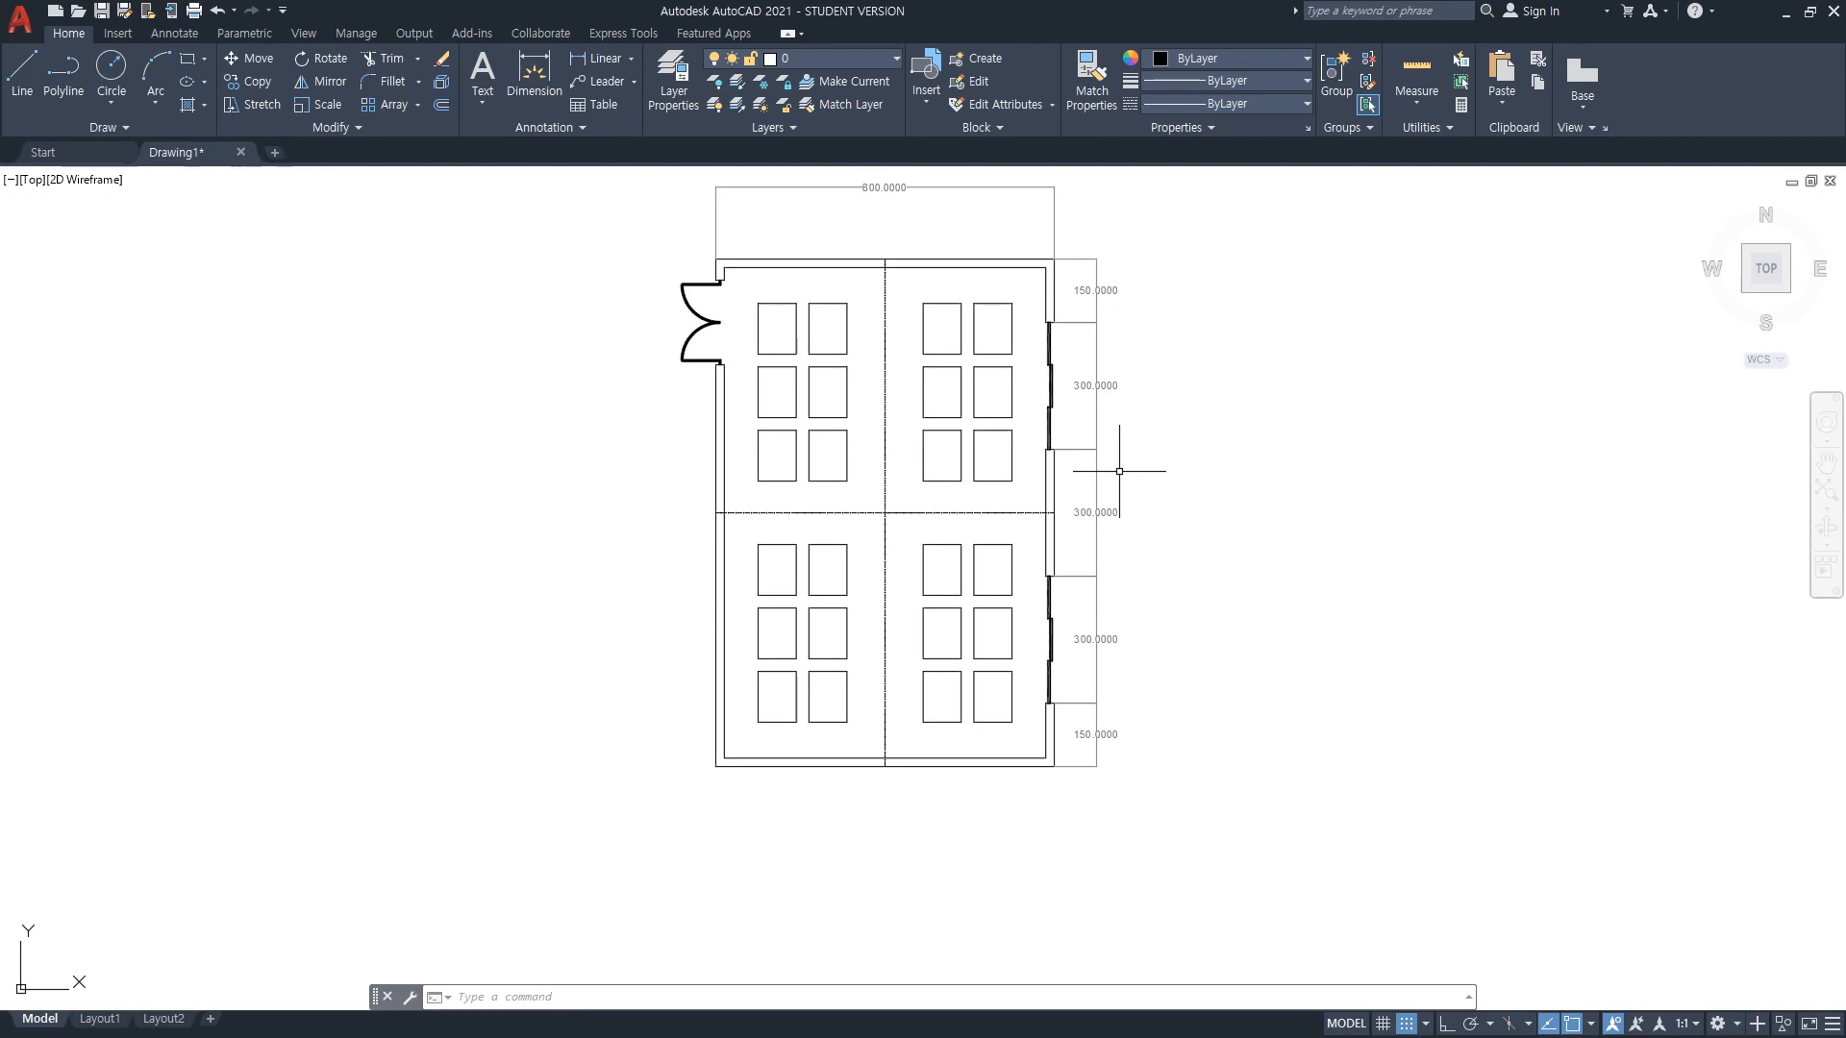
key("Escape")
key("Escape")
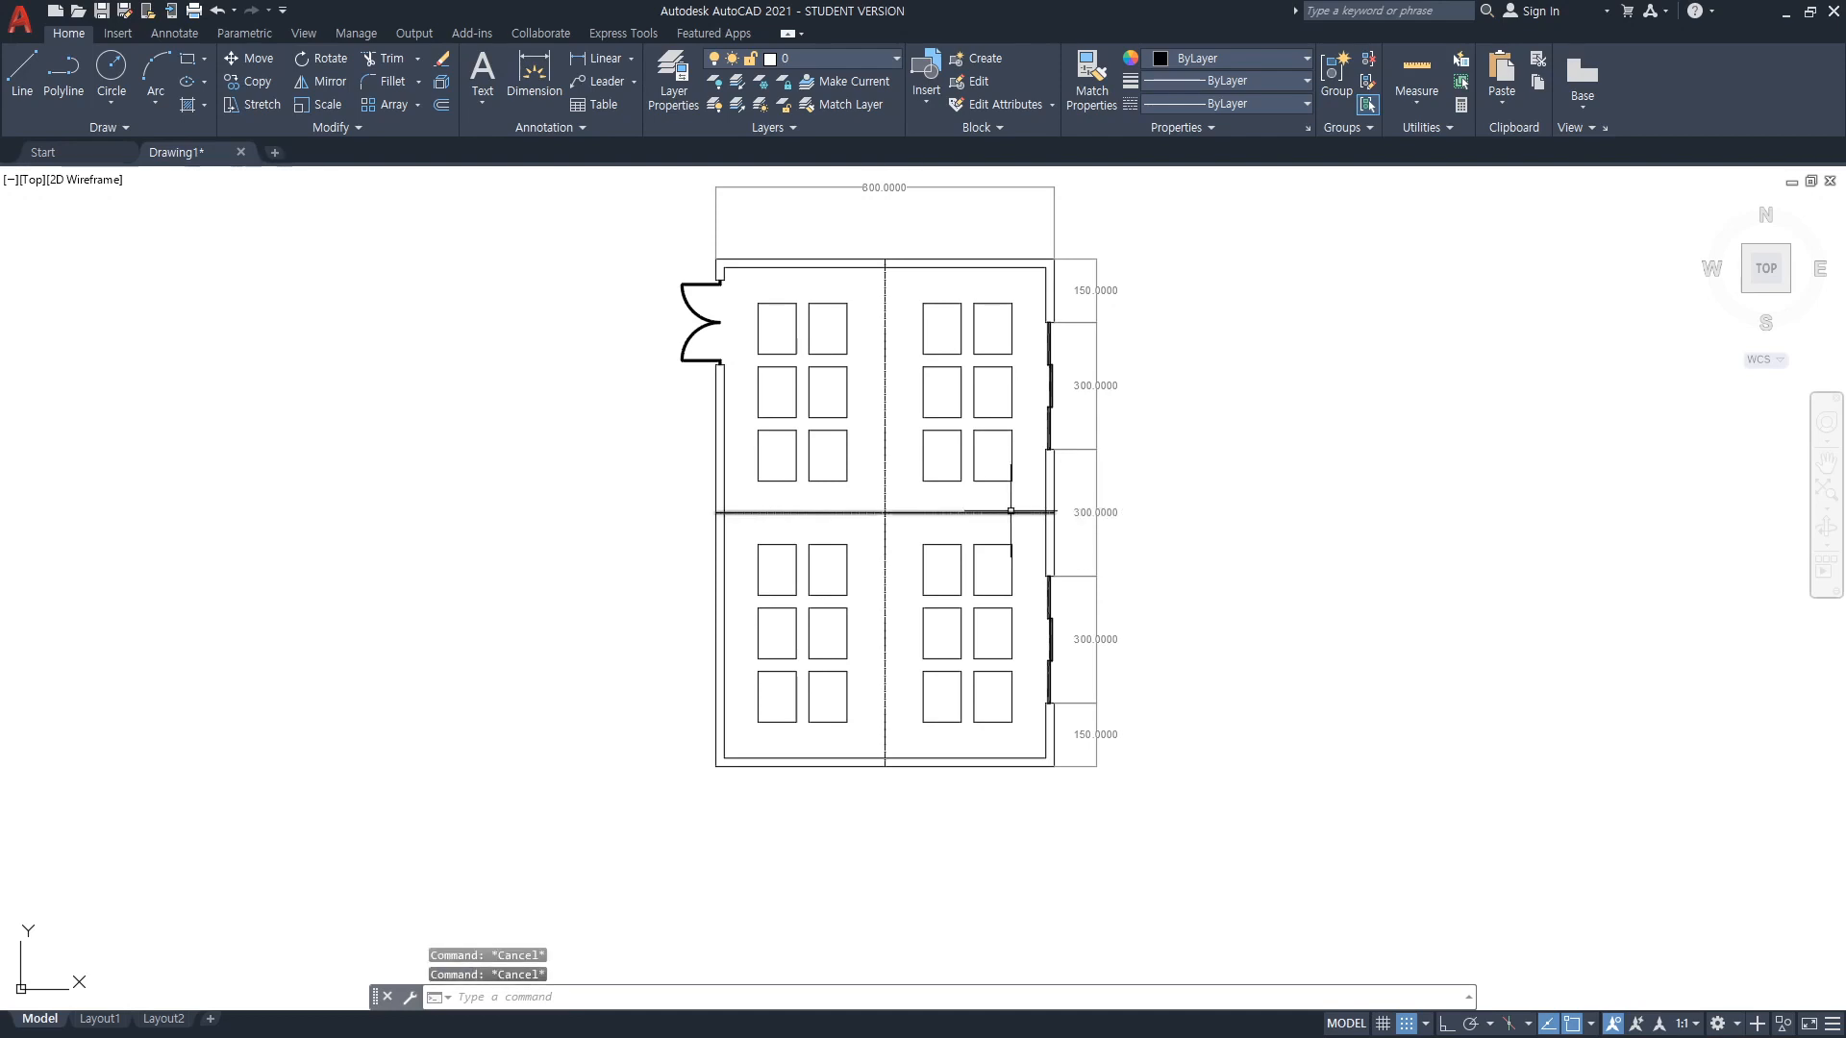
Select the double door and both windows in the right wall and assign them to the Openings layer
scroll(640, 417, "up", 2)
mouse_move(641, 418)
middle_mouse_down()
mouse_move(631, 532)
mouse_move(583, 656)
middle_mouse_up()
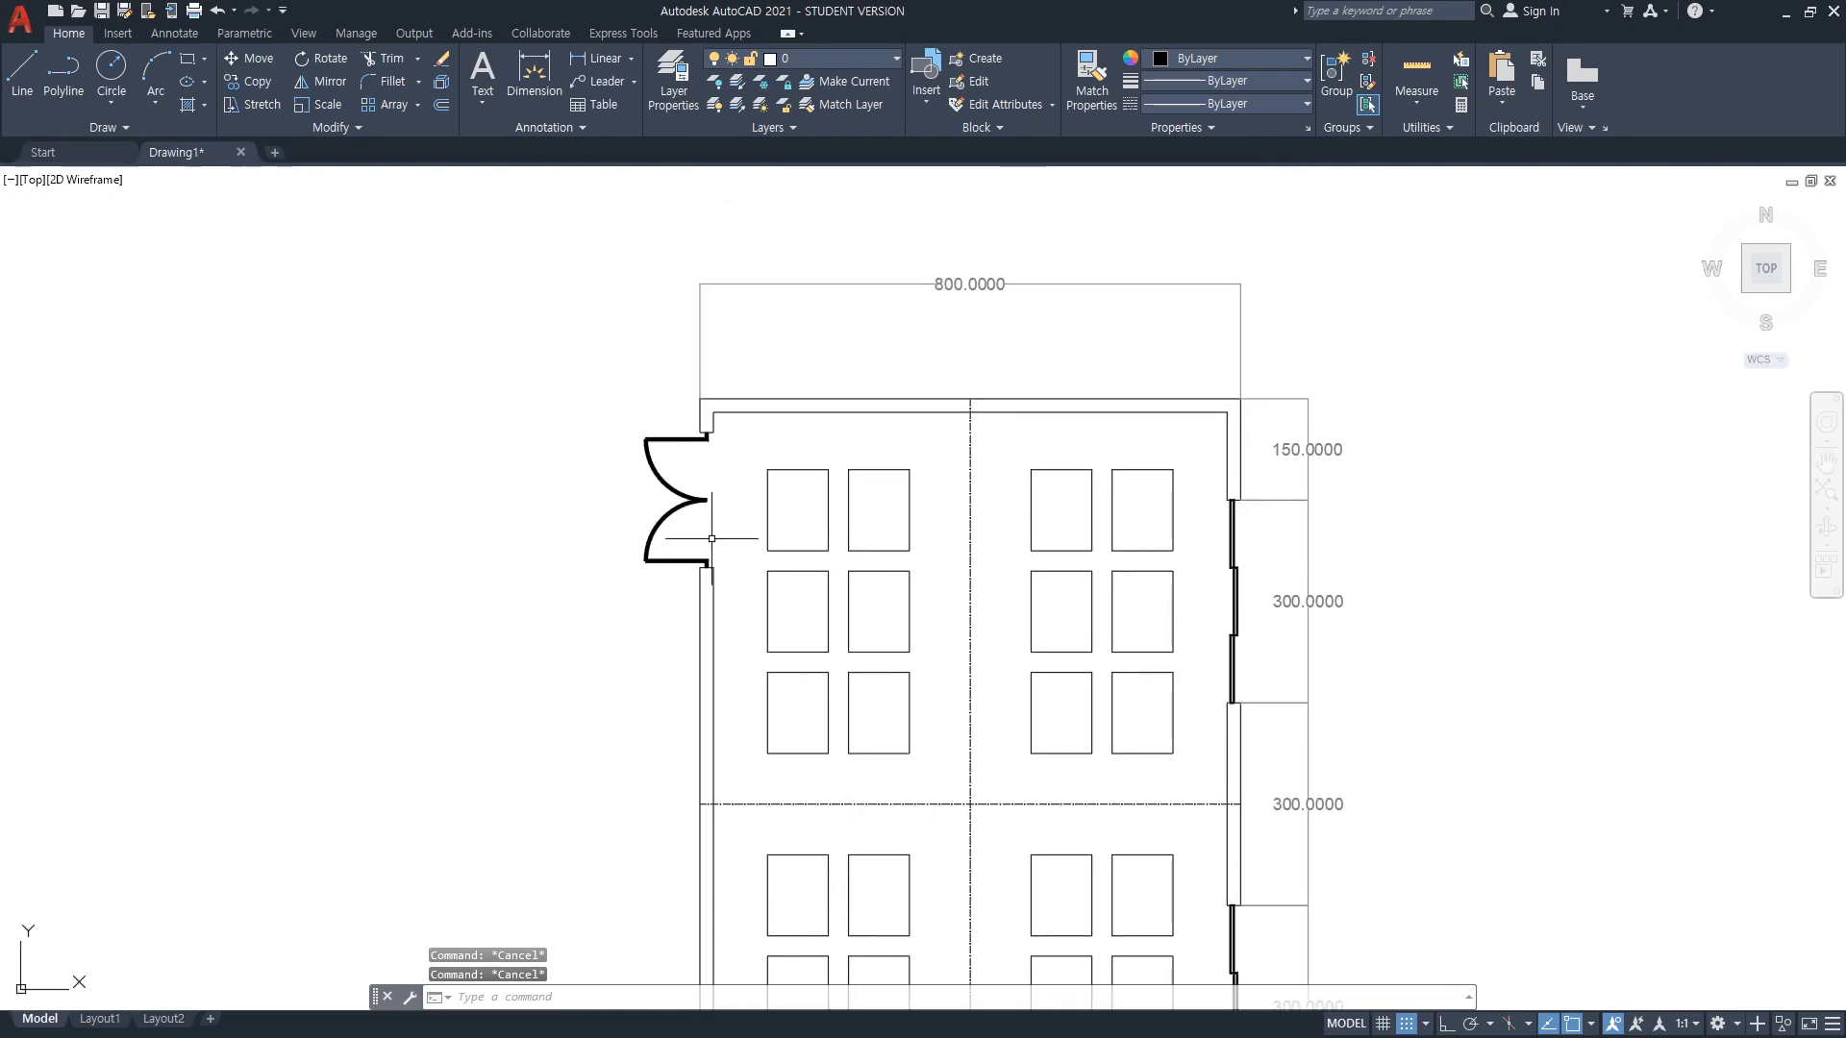
left_click(728, 530)
left_click(625, 473)
left_click(1245, 654)
left_click(1208, 565)
middle_click_drag(1365, 812, 1333, 466)
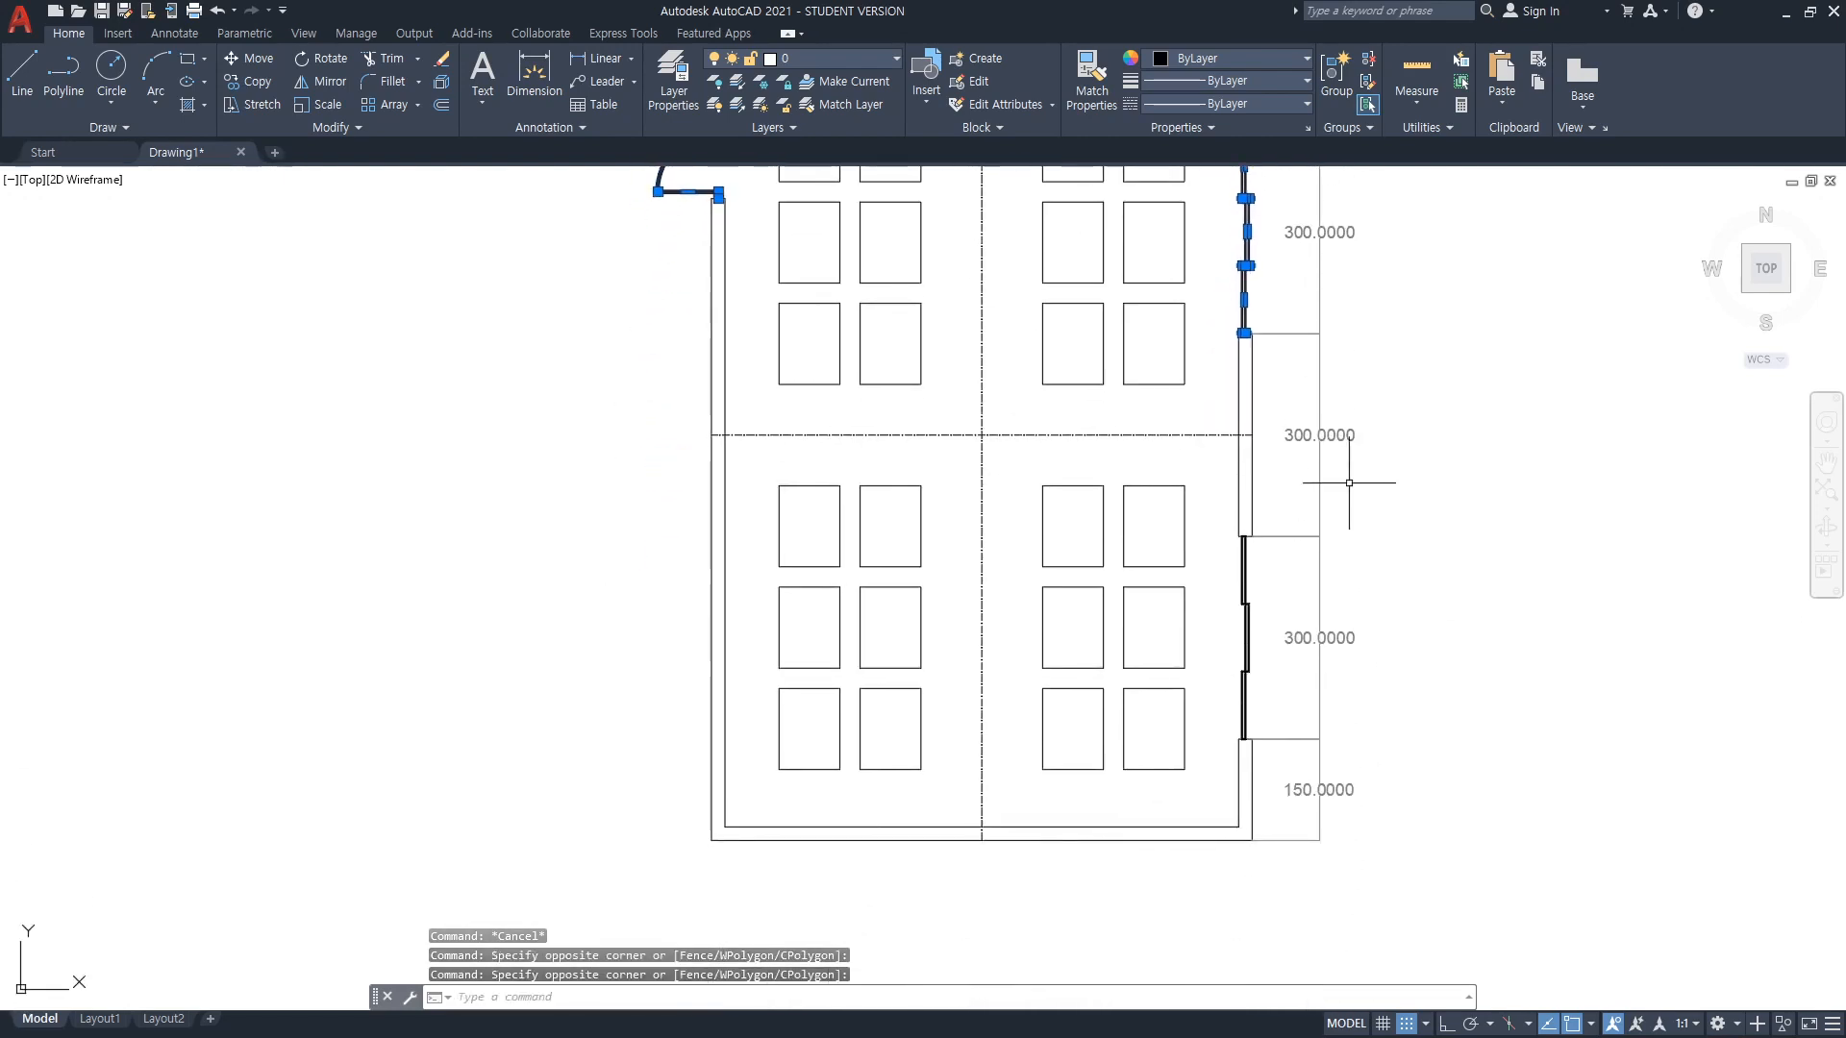
left_click(1274, 700)
left_click(1240, 601)
scroll(1384, 548, "down", 4)
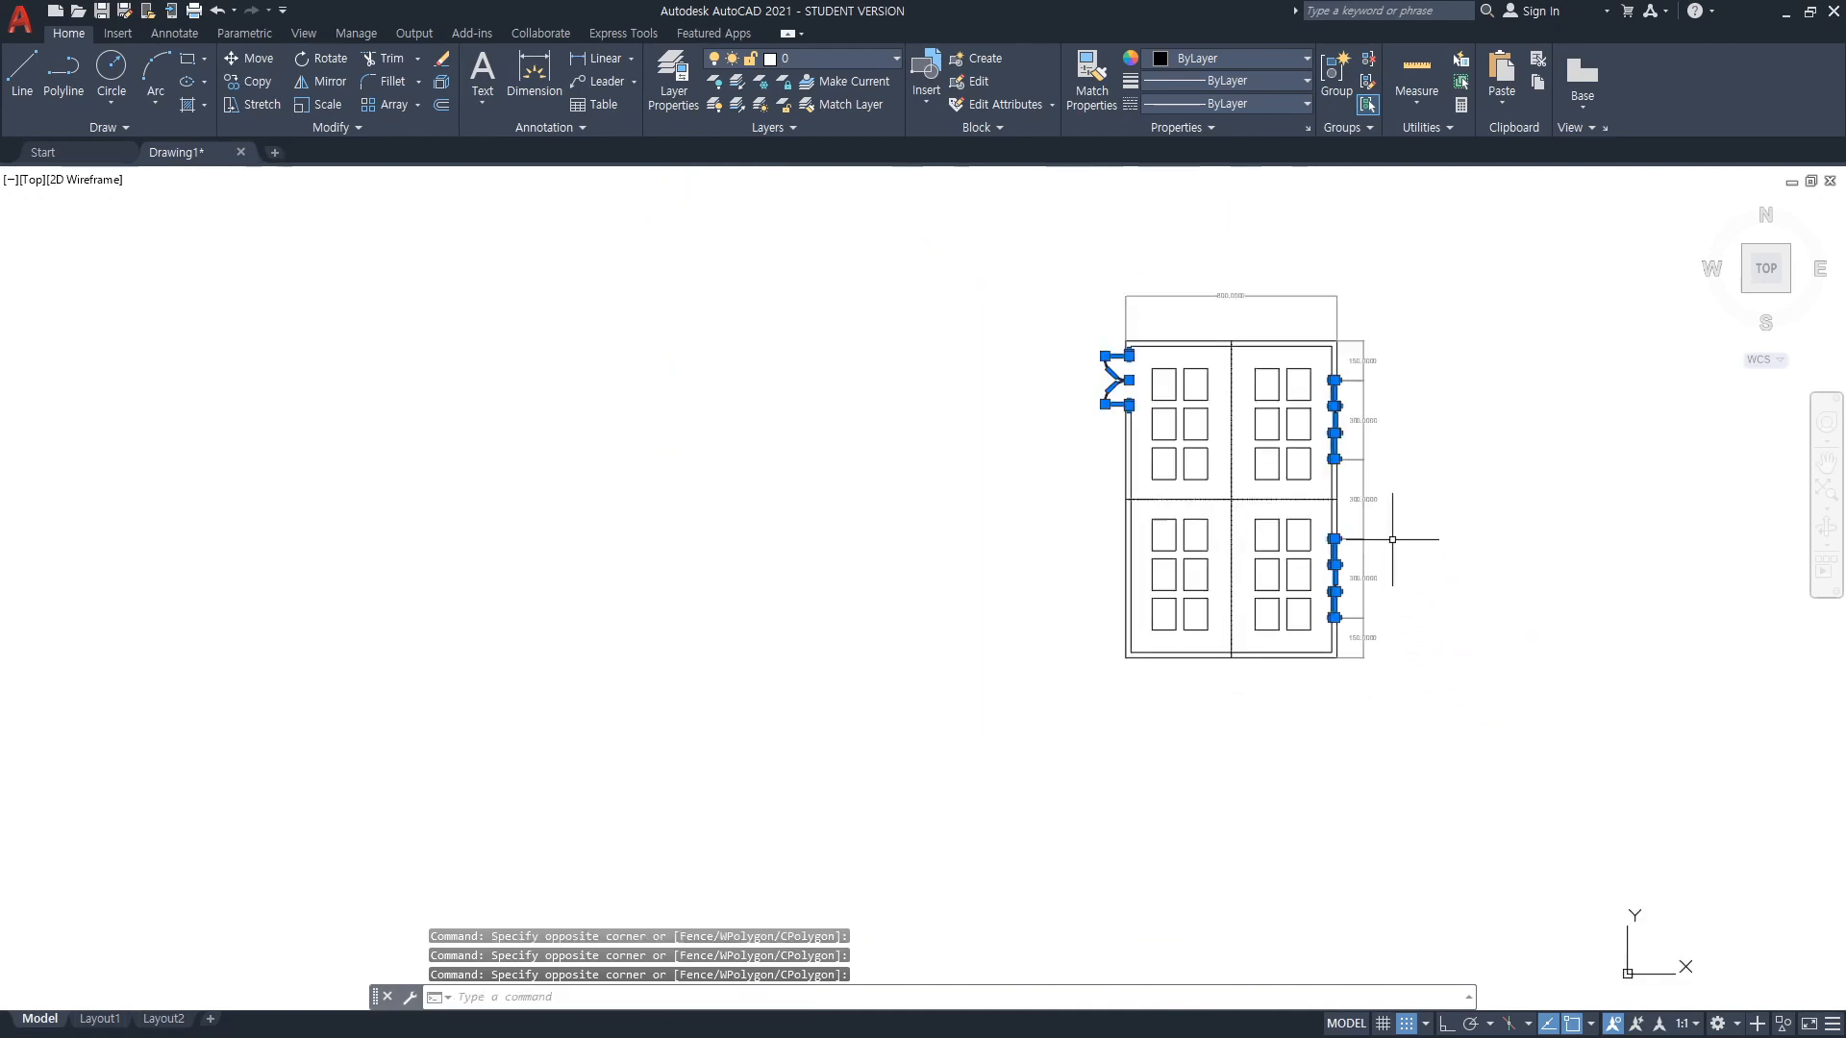
middle_click_drag(1031, 501, 756, 664)
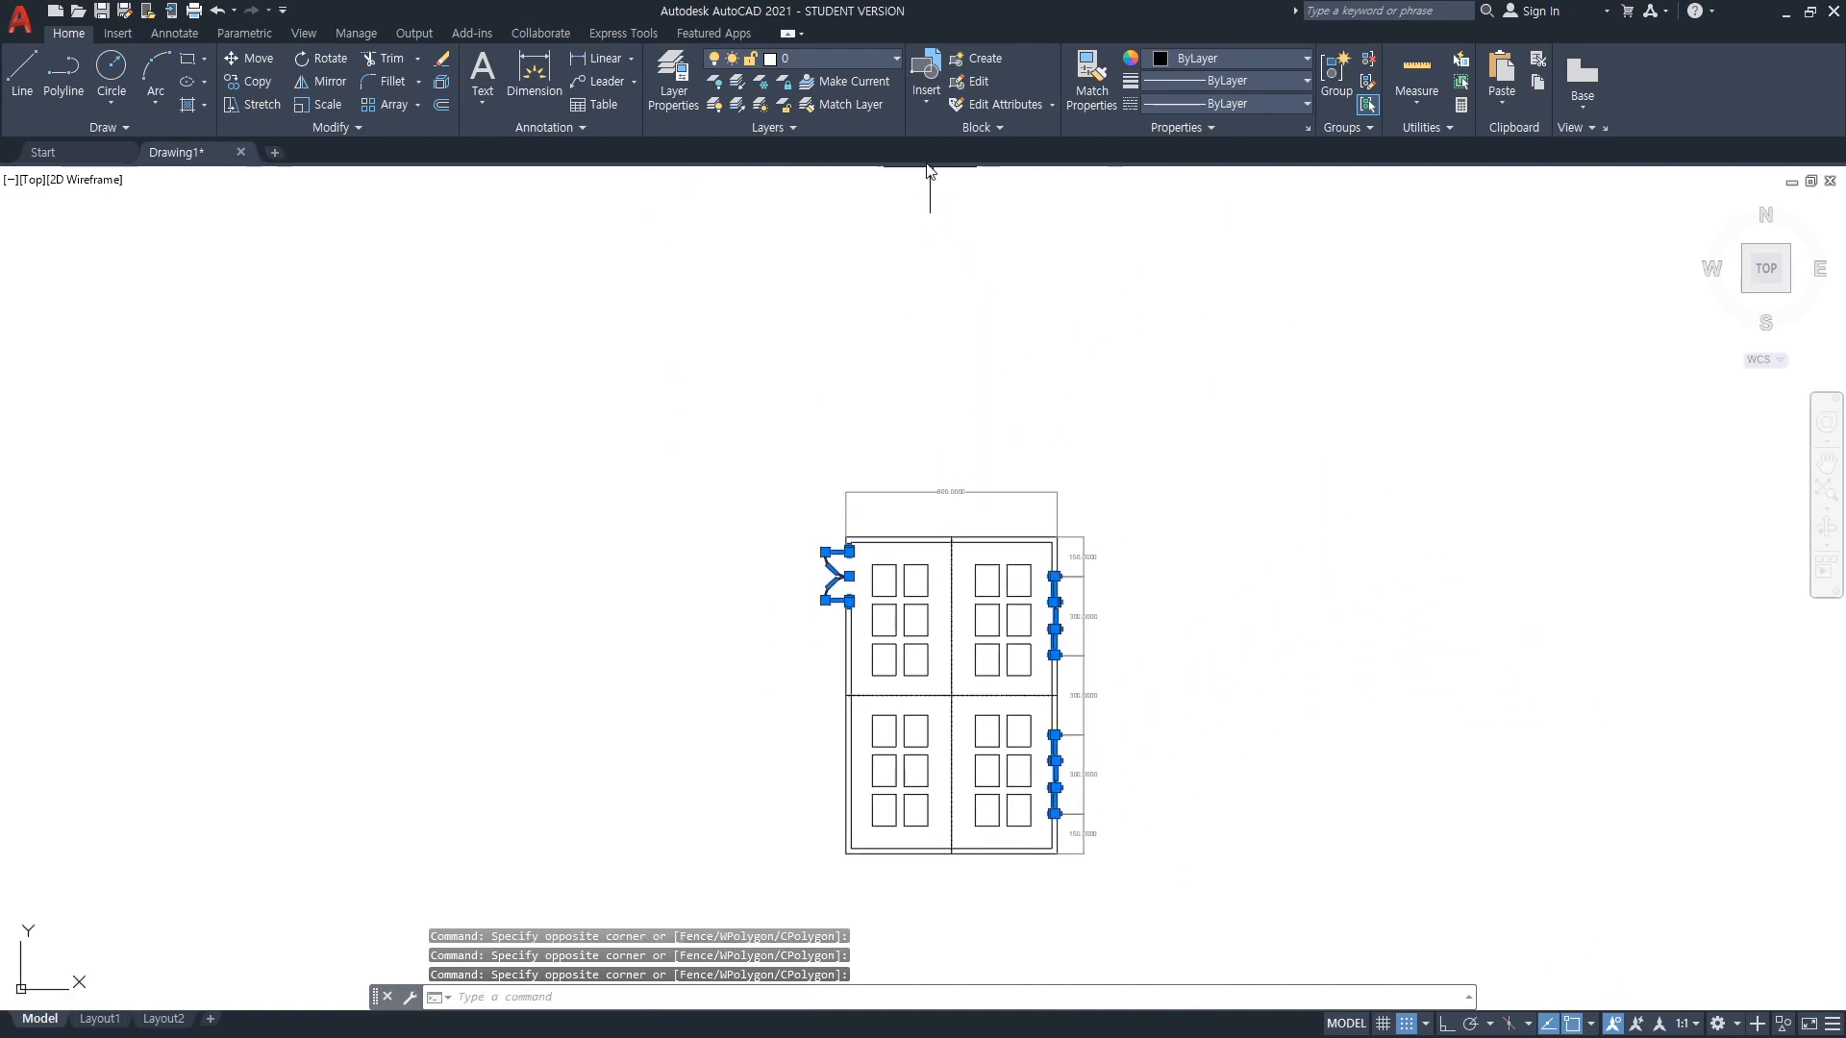
left_click(896, 59)
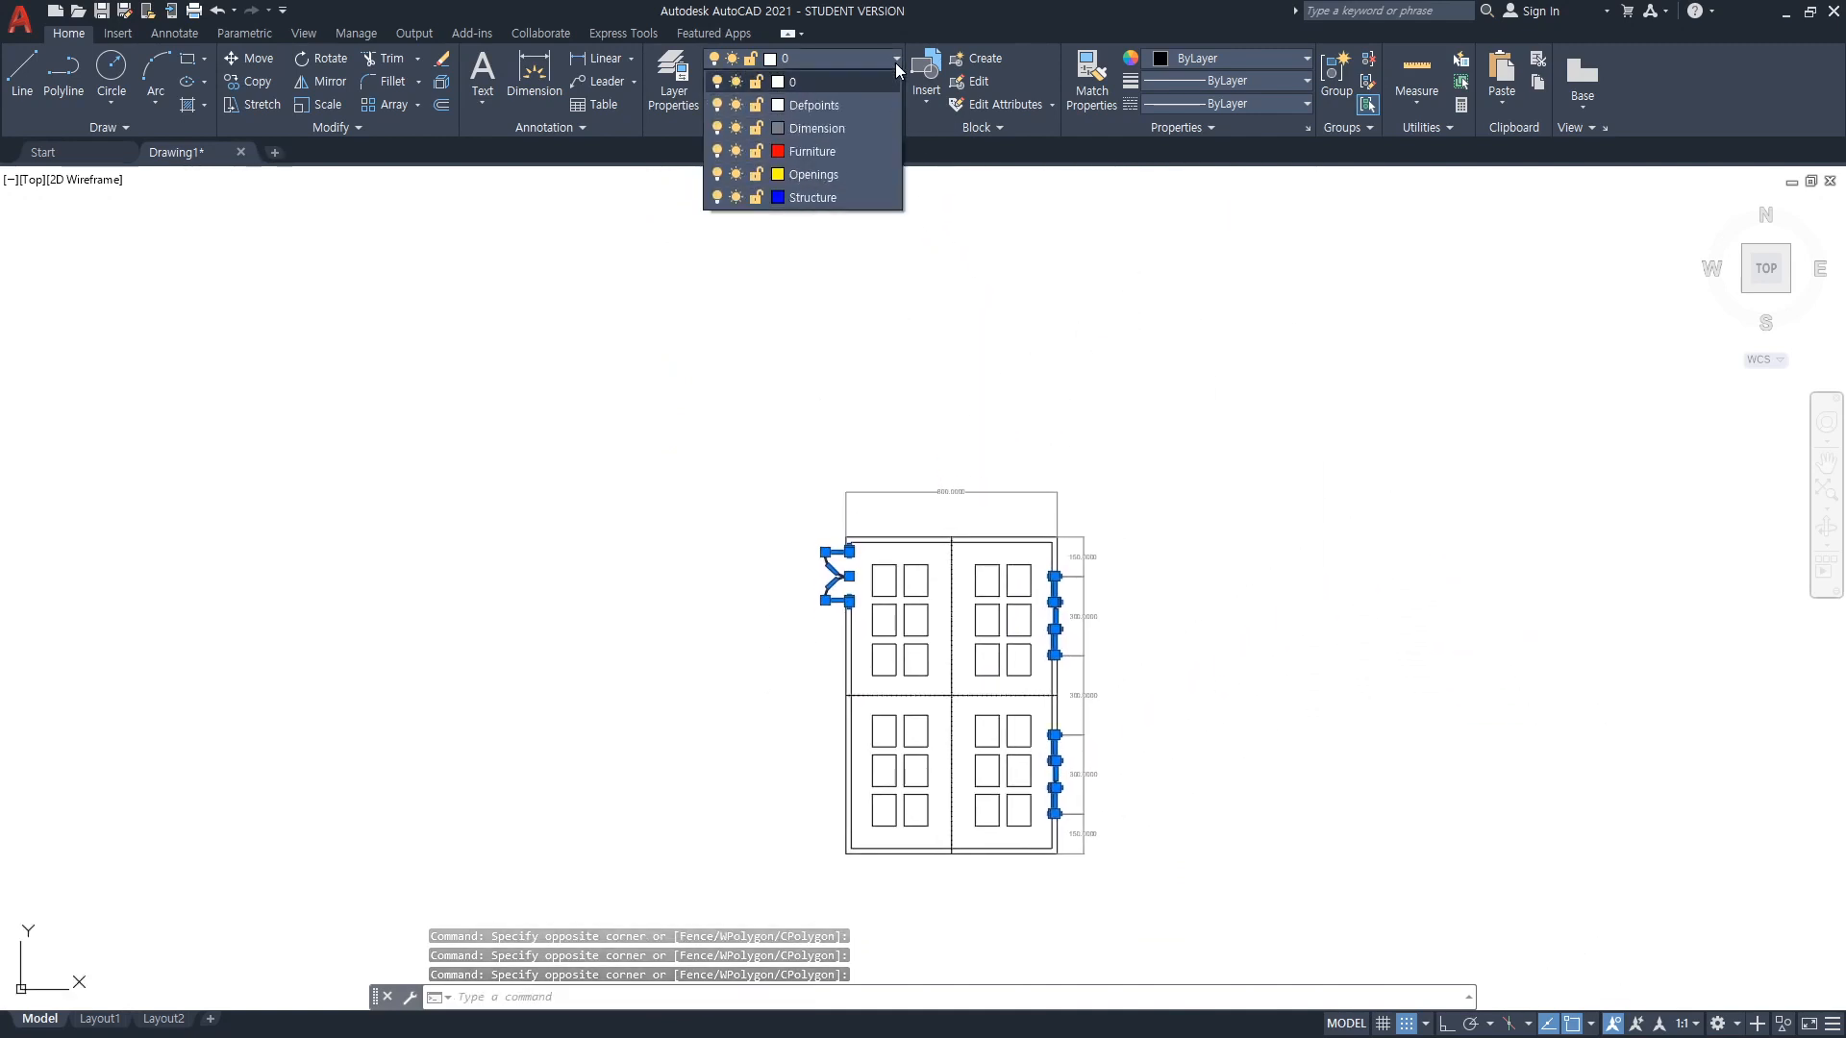
left_click(818, 175)
scroll(1058, 452, "down", 2)
scroll(1083, 548, "up", 3)
key("Escape")
mouse_move(1084, 548)
middle_mouse_down()
mouse_move(1115, 570)
mouse_move(1150, 481)
middle_mouse_up()
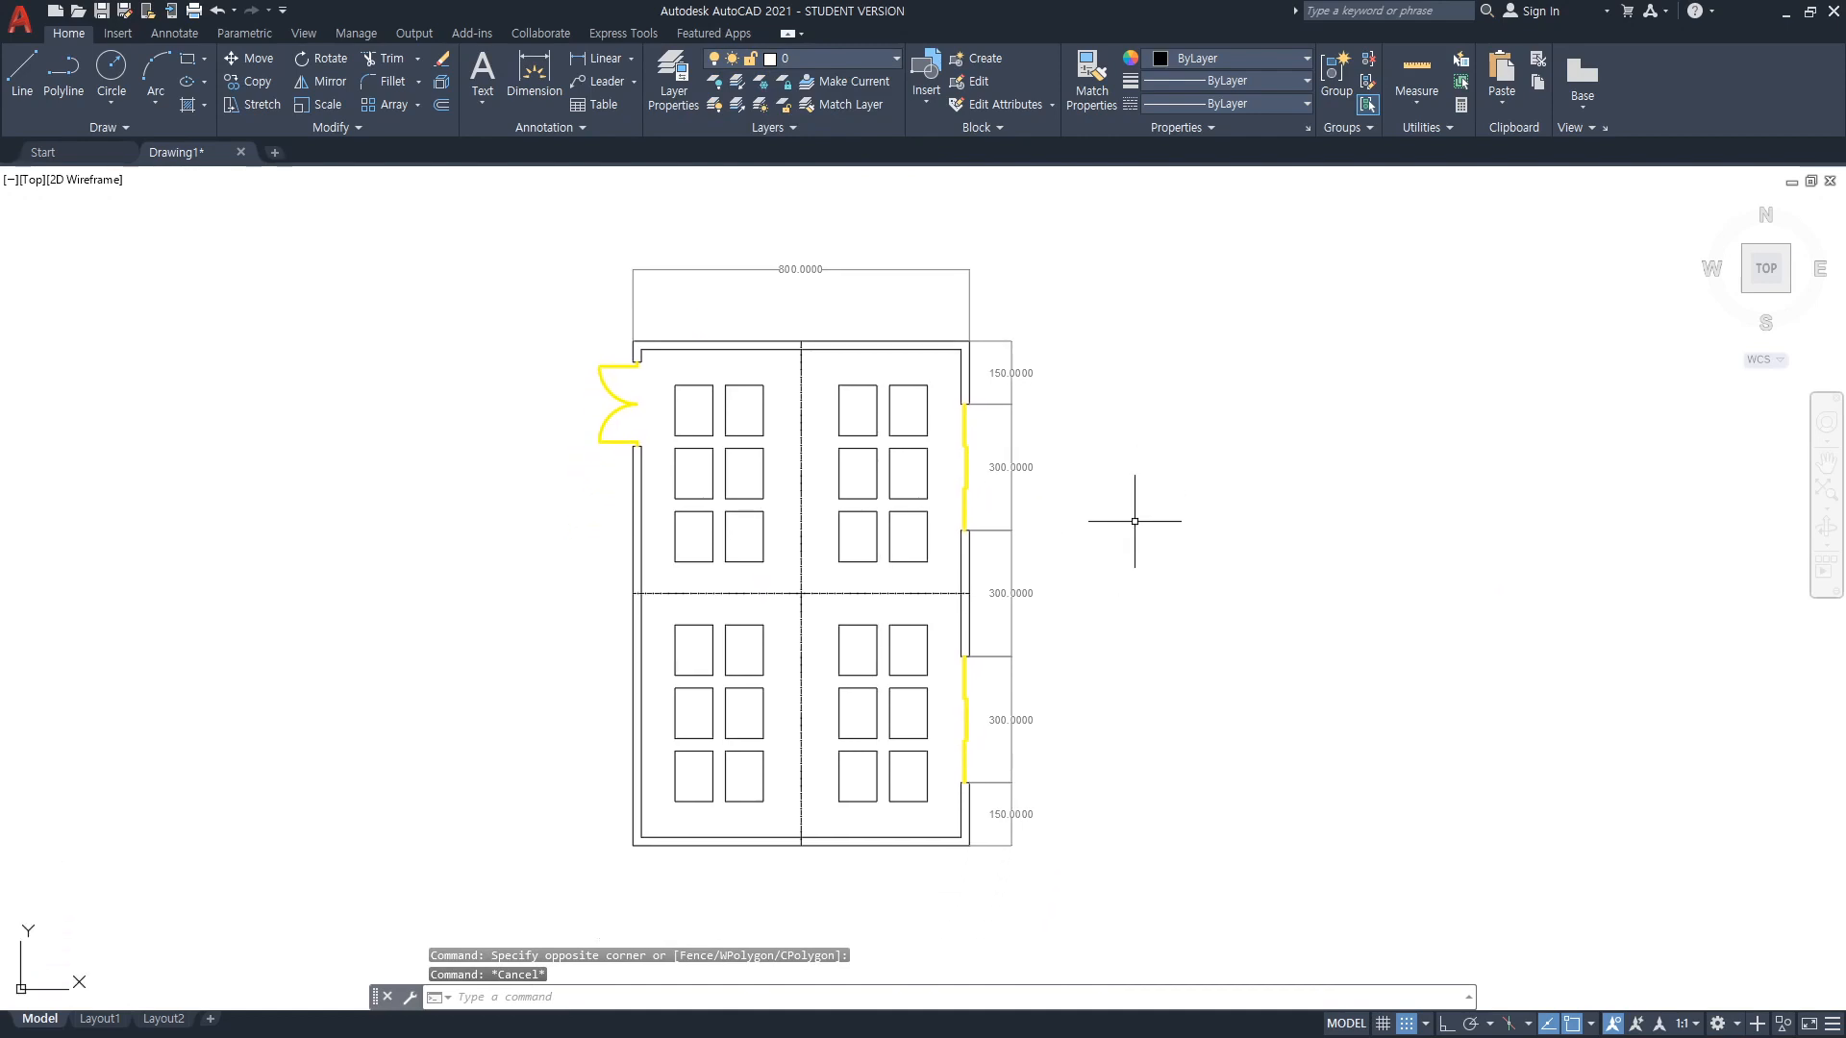
Select the two dash-dot centerlines crossing in the middle of the plan and assign them to the Dimension layer
middle_click_drag(1125, 557, 1191, 548)
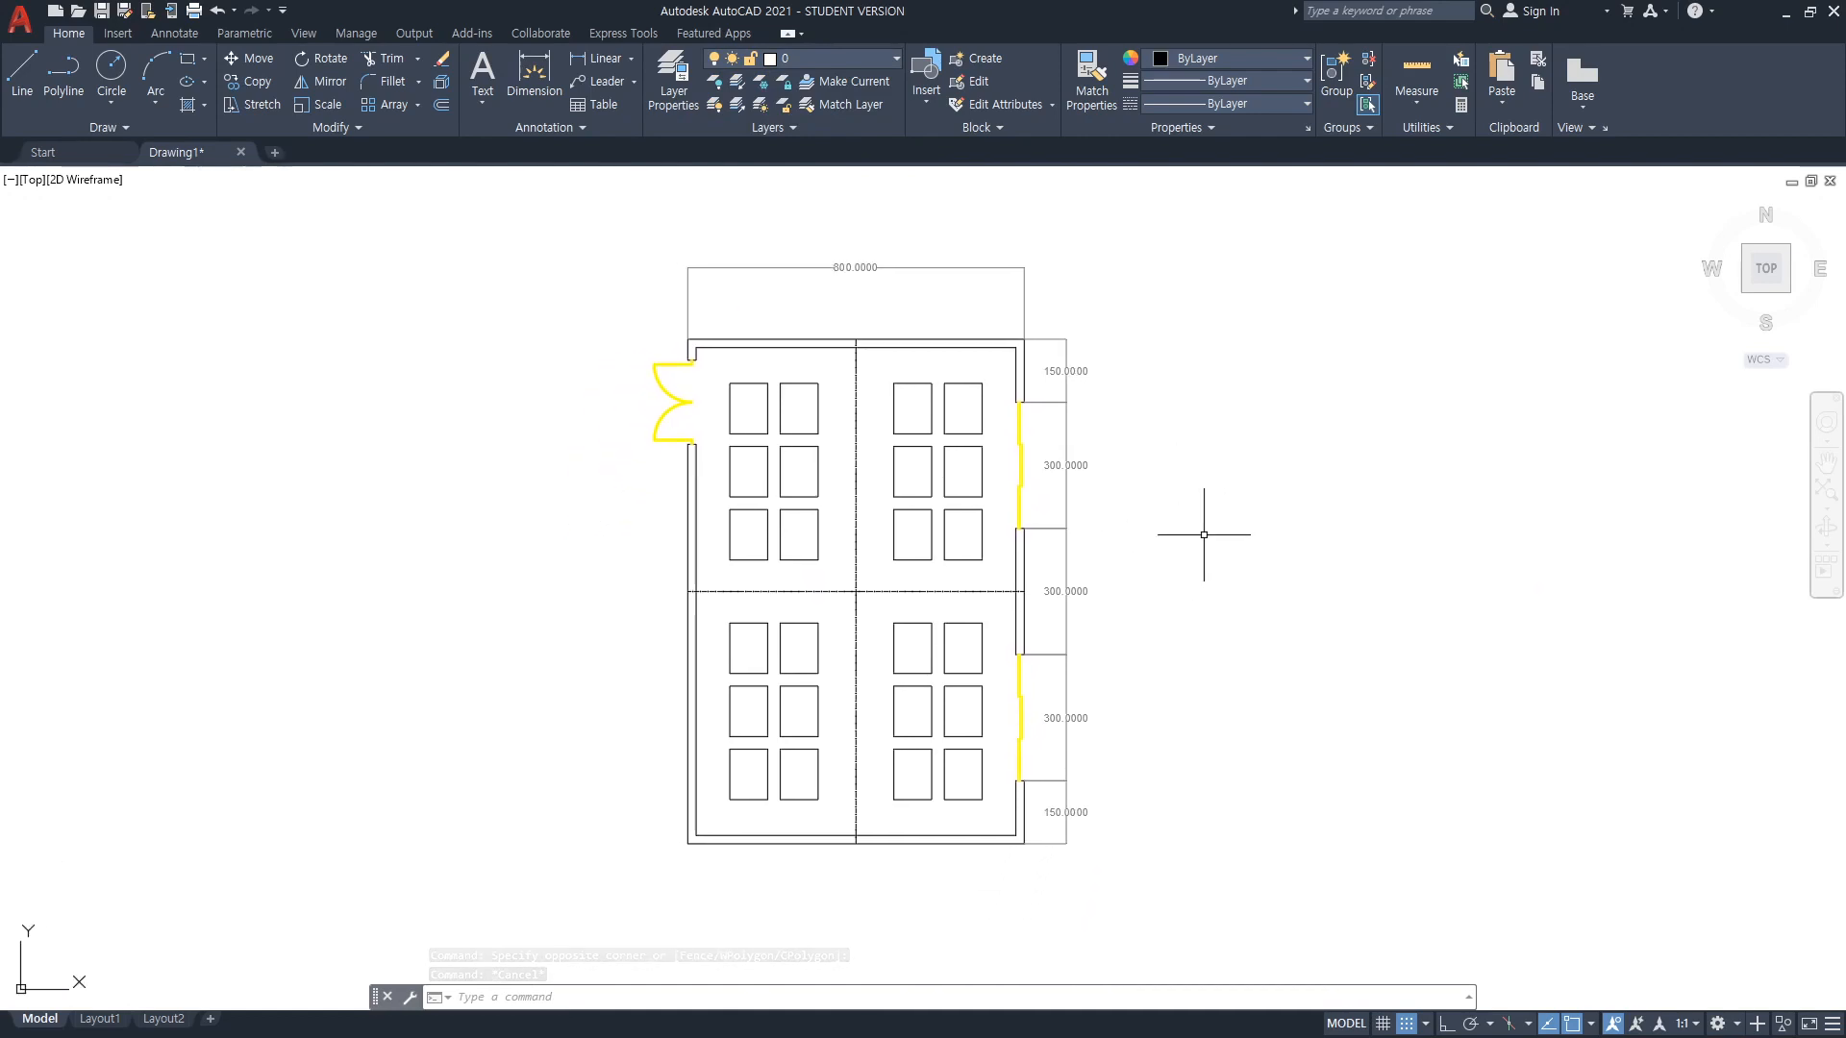
left_click(884, 600)
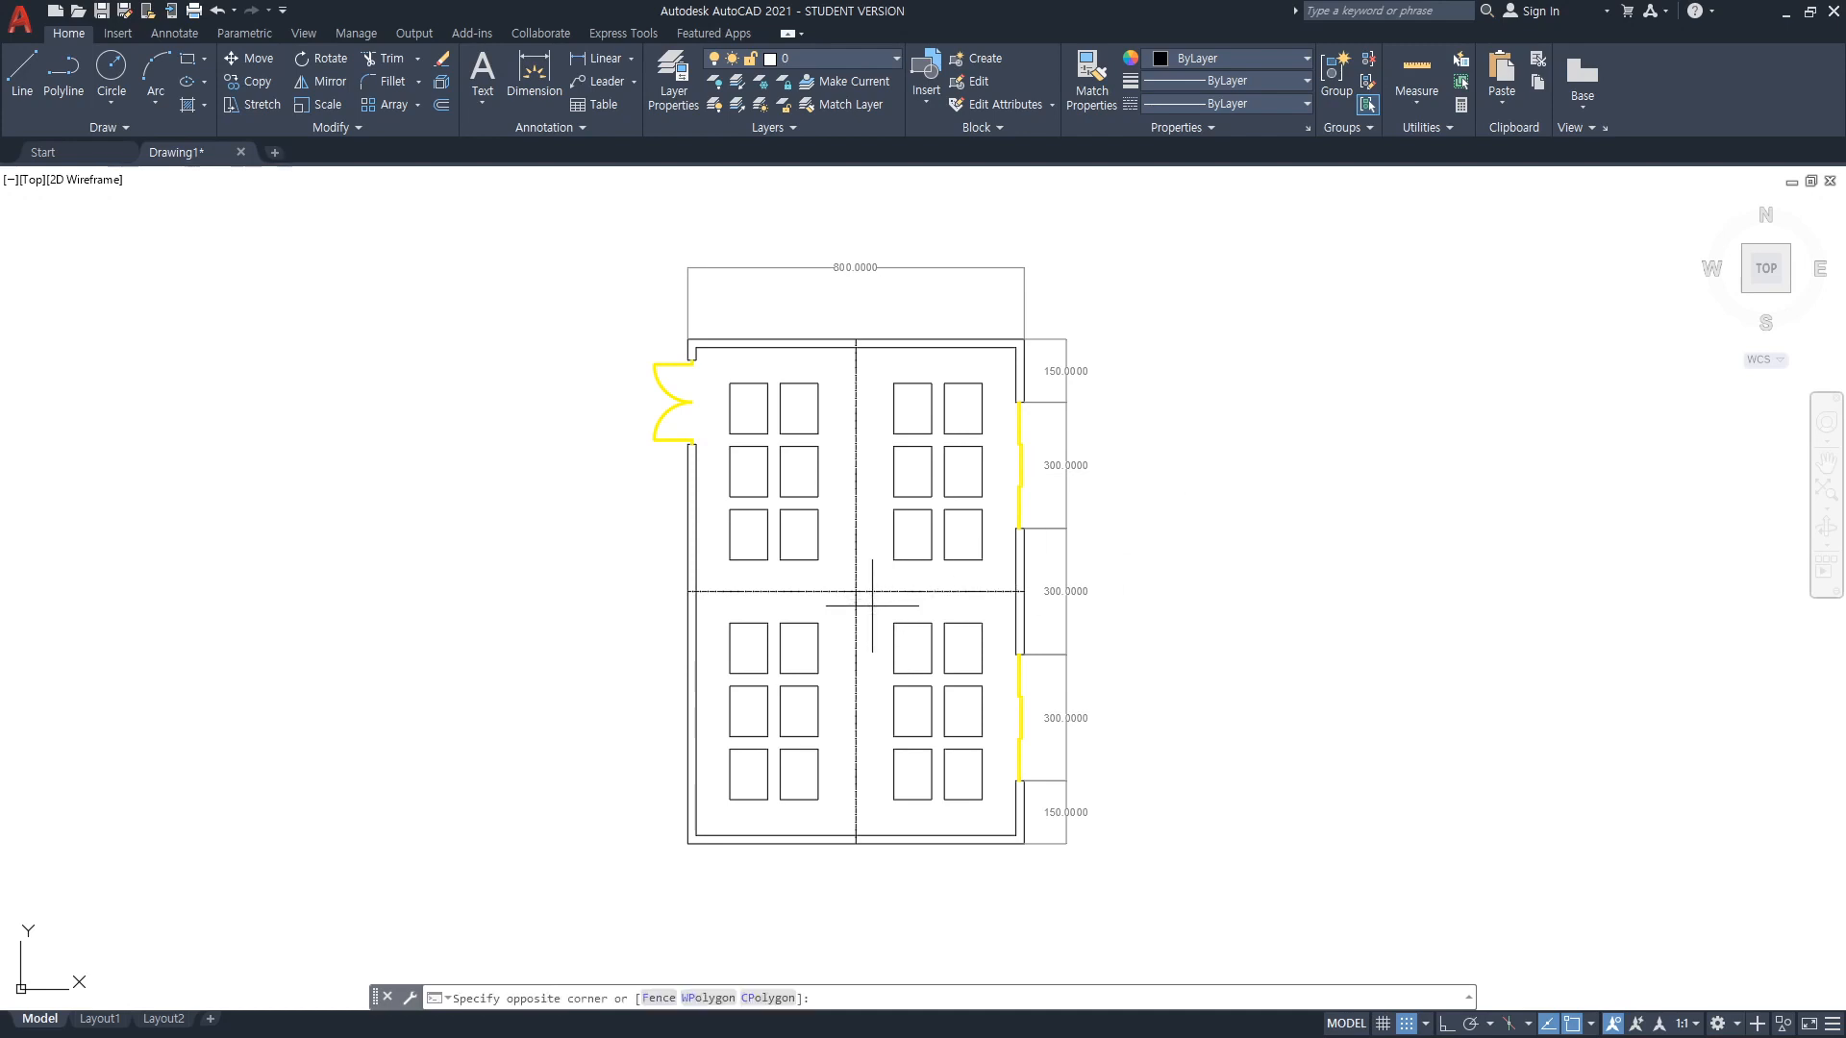
left_click(846, 581)
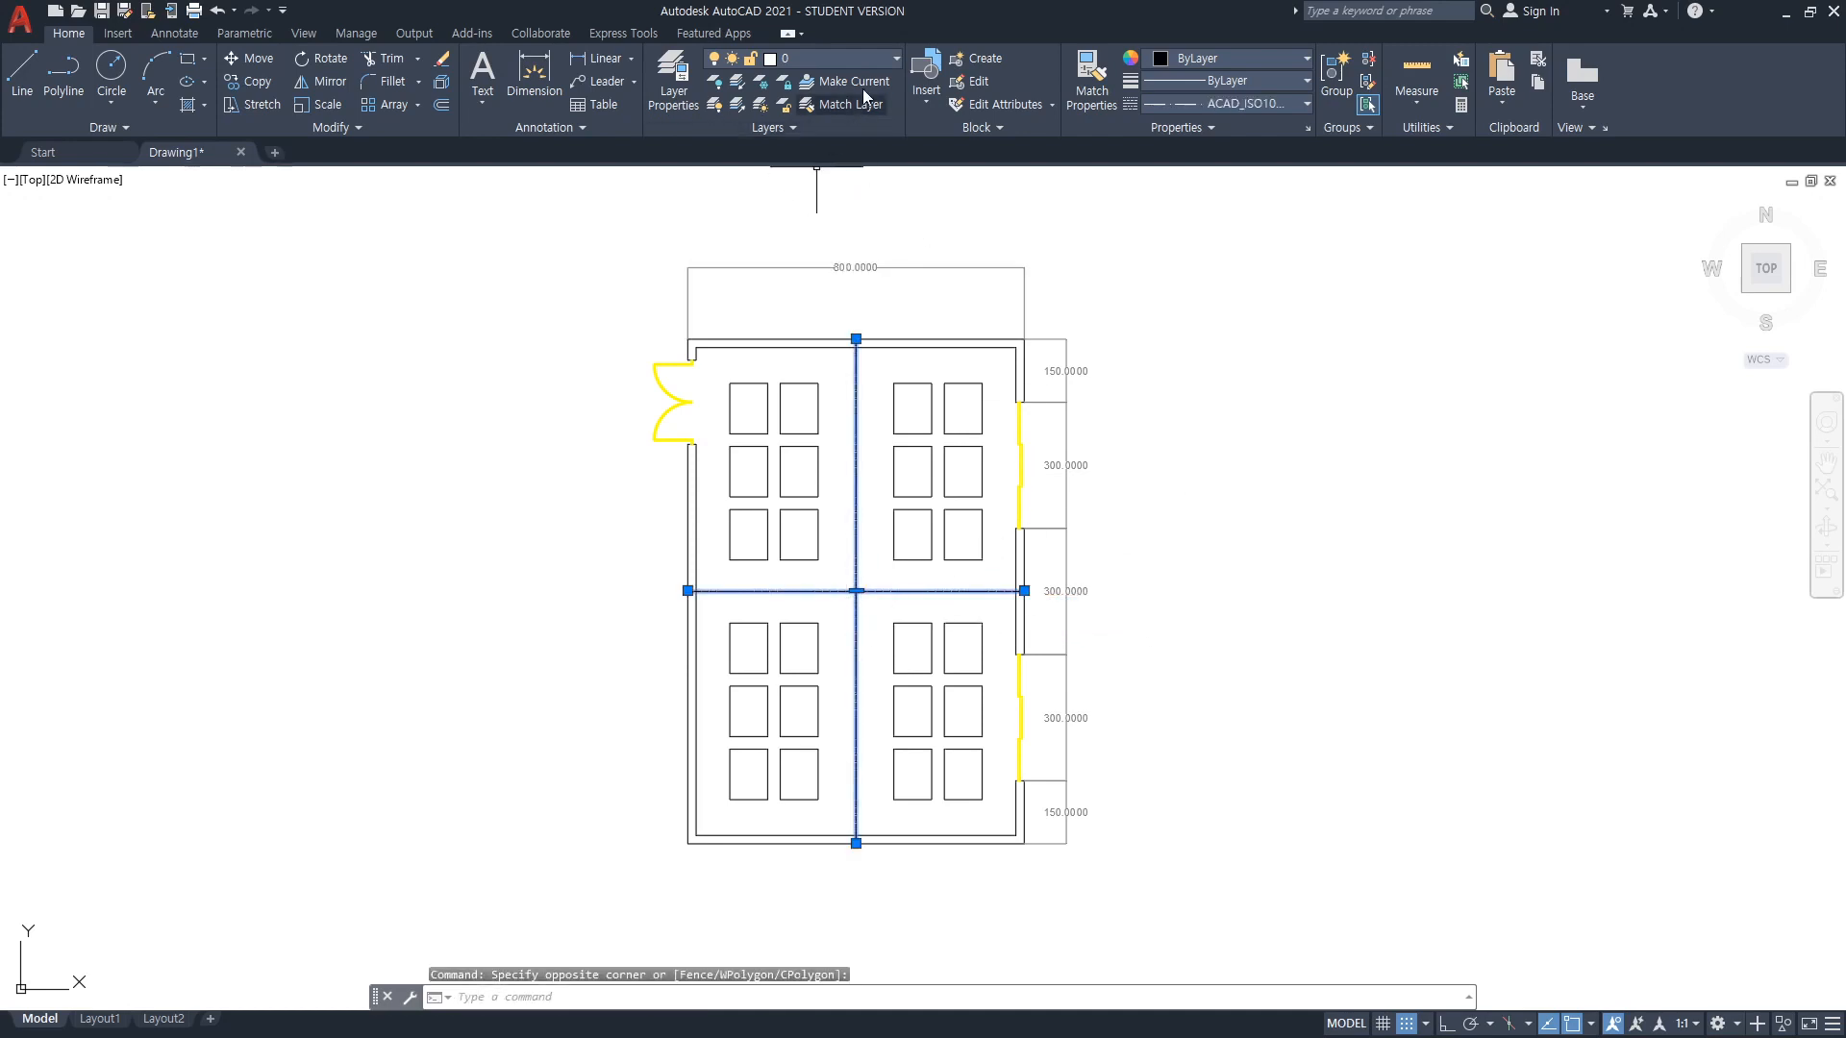
left_click(896, 62)
left_click(844, 128)
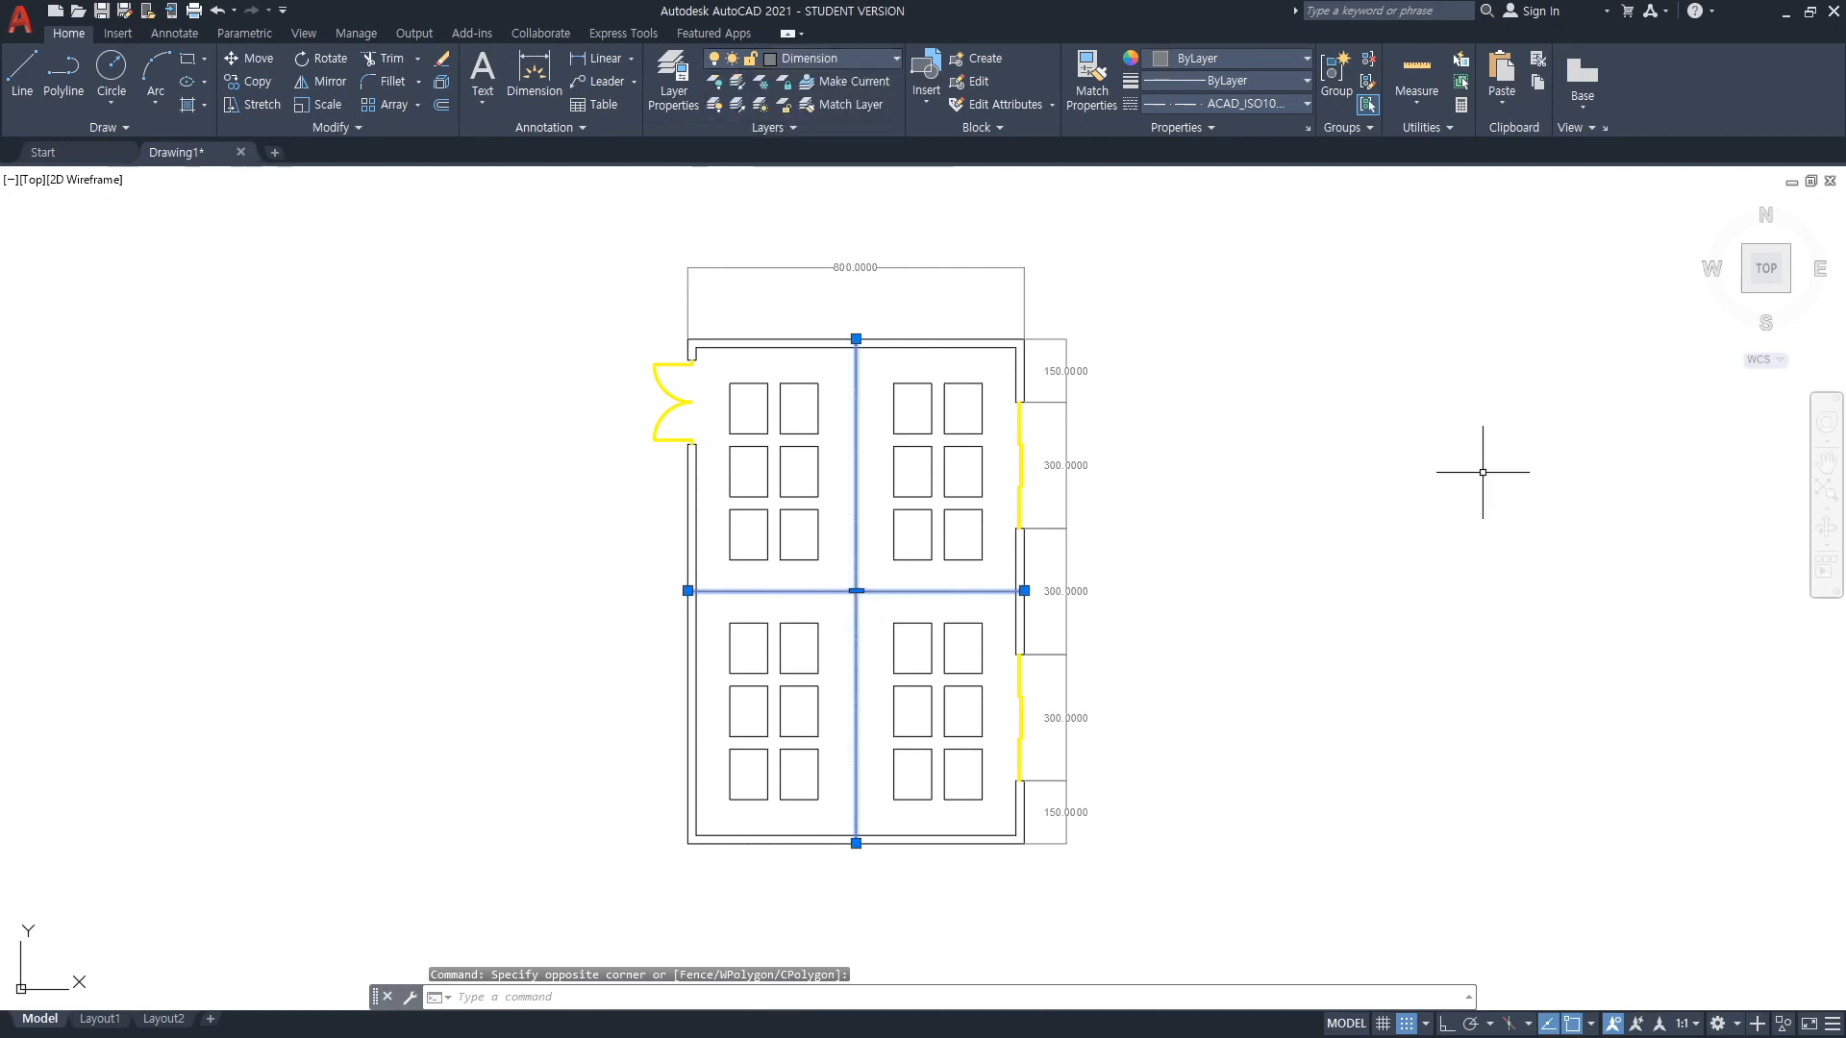
key("Escape")
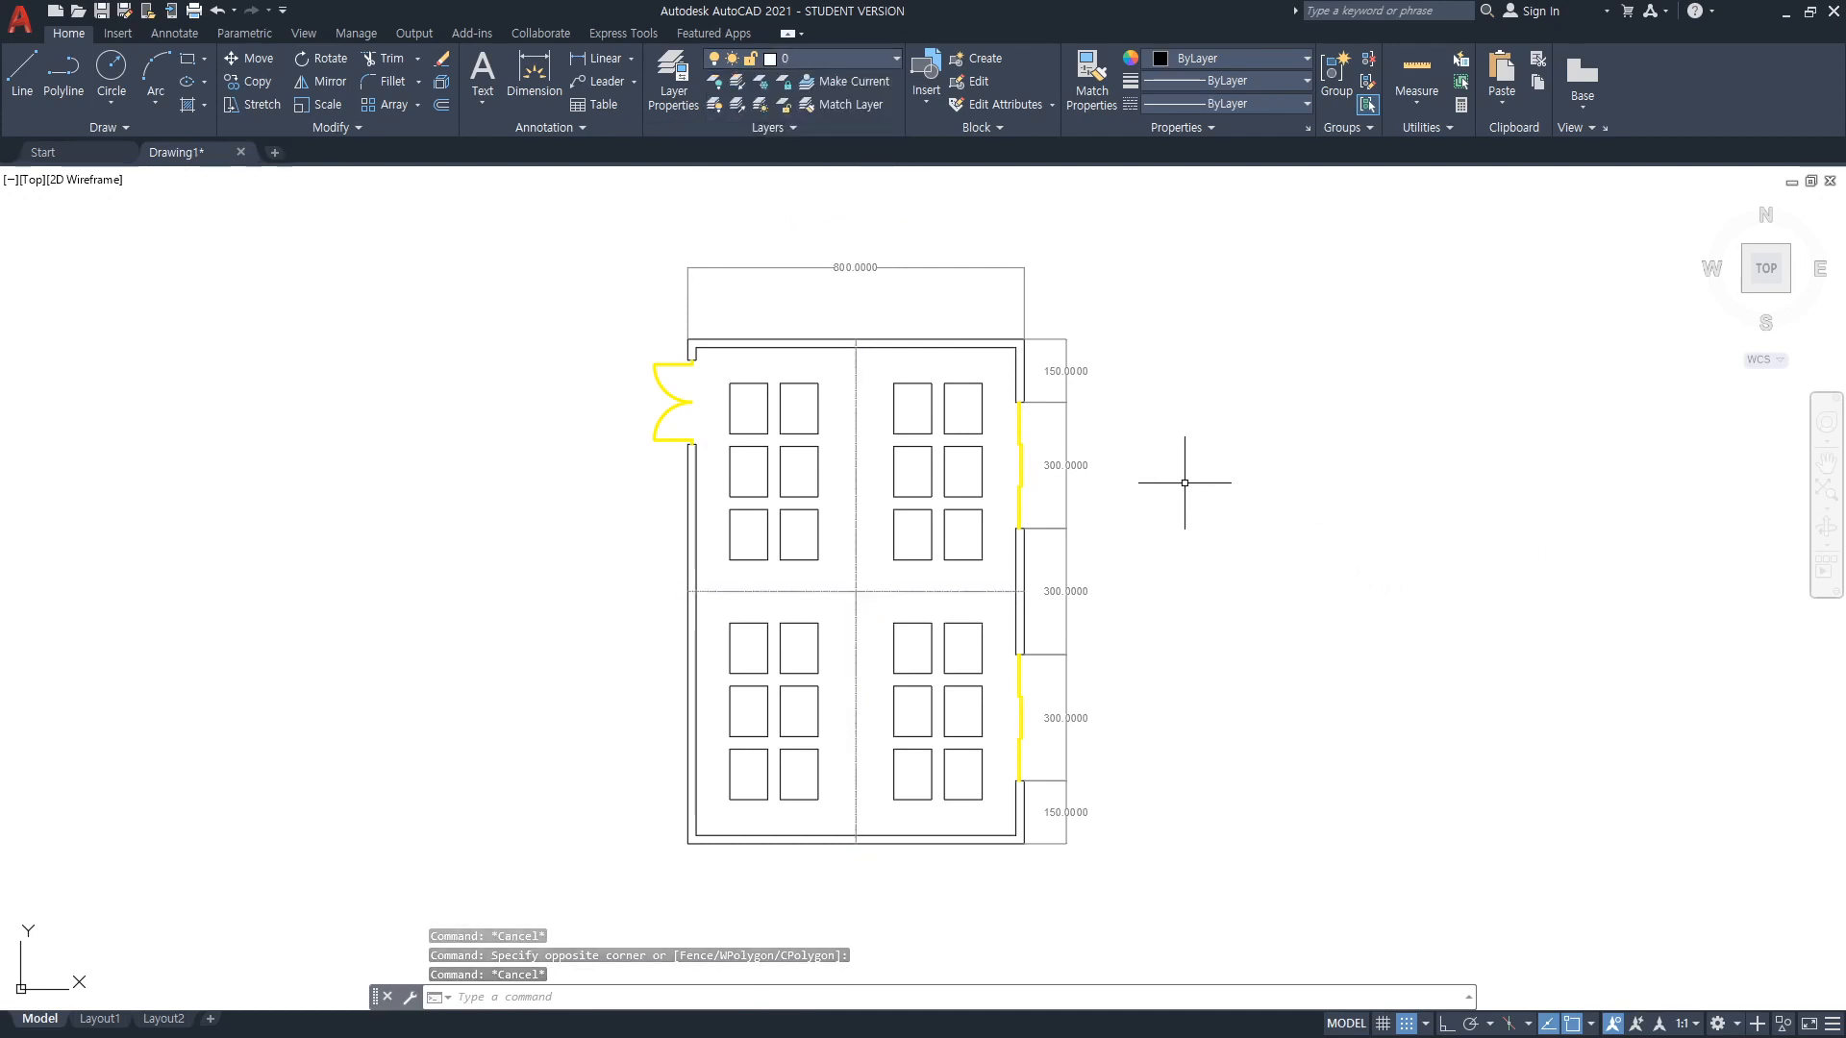
Select all four desk groups in the room and assign them to the Furniture layer
left_click(825, 569)
left_click(825, 574)
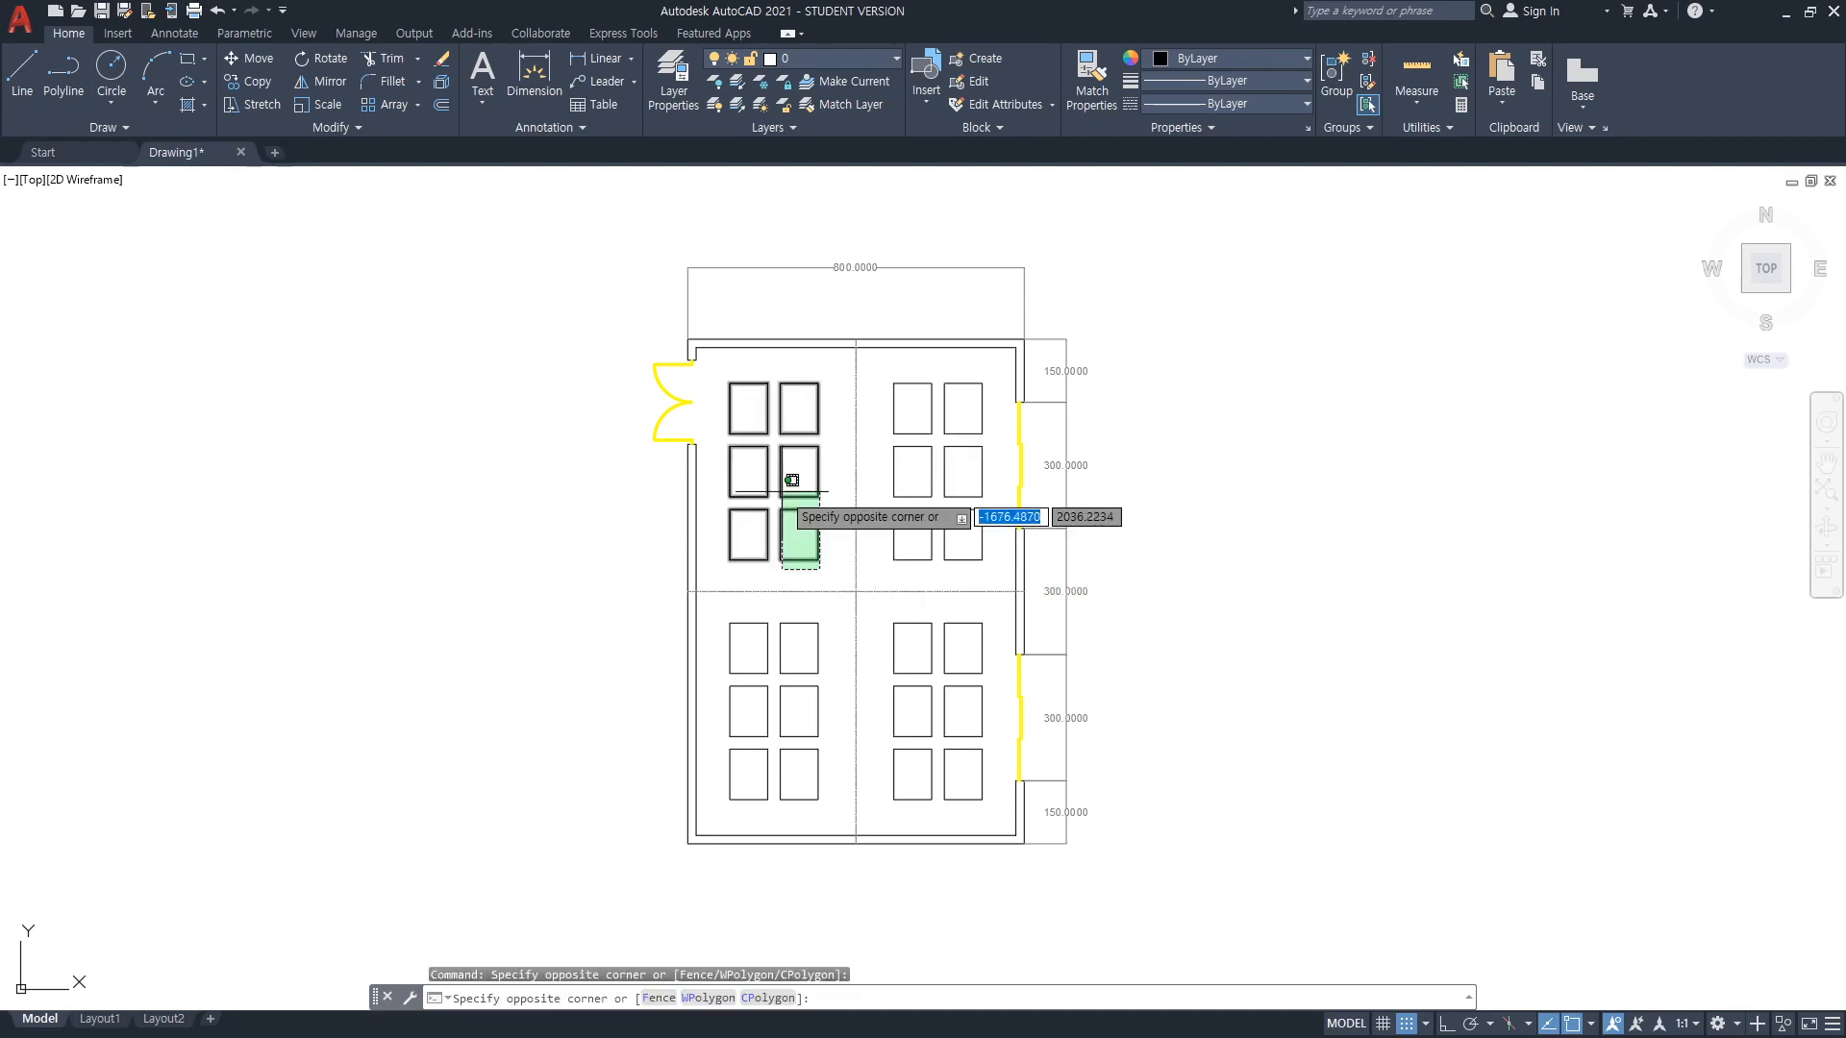
left_click(792, 483)
left_click(955, 576)
left_click(925, 520)
left_click(995, 753)
left_click(982, 798)
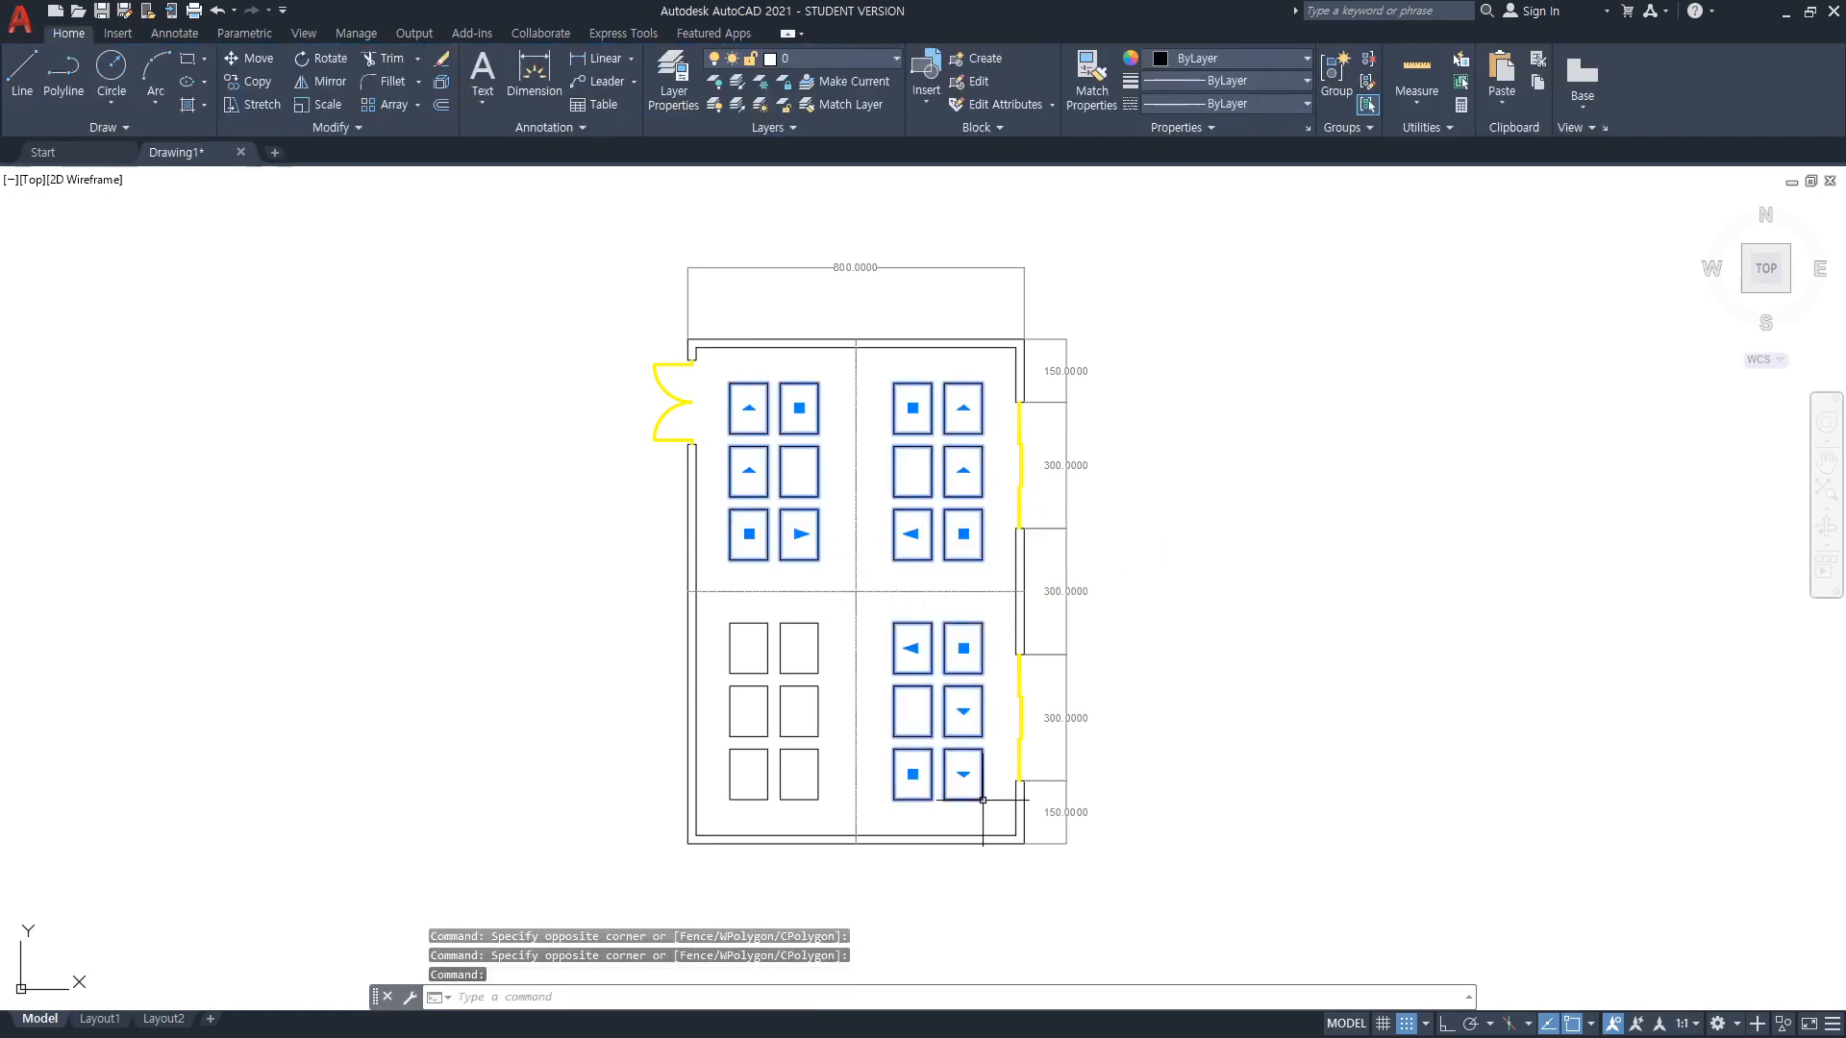
left_click(716, 358)
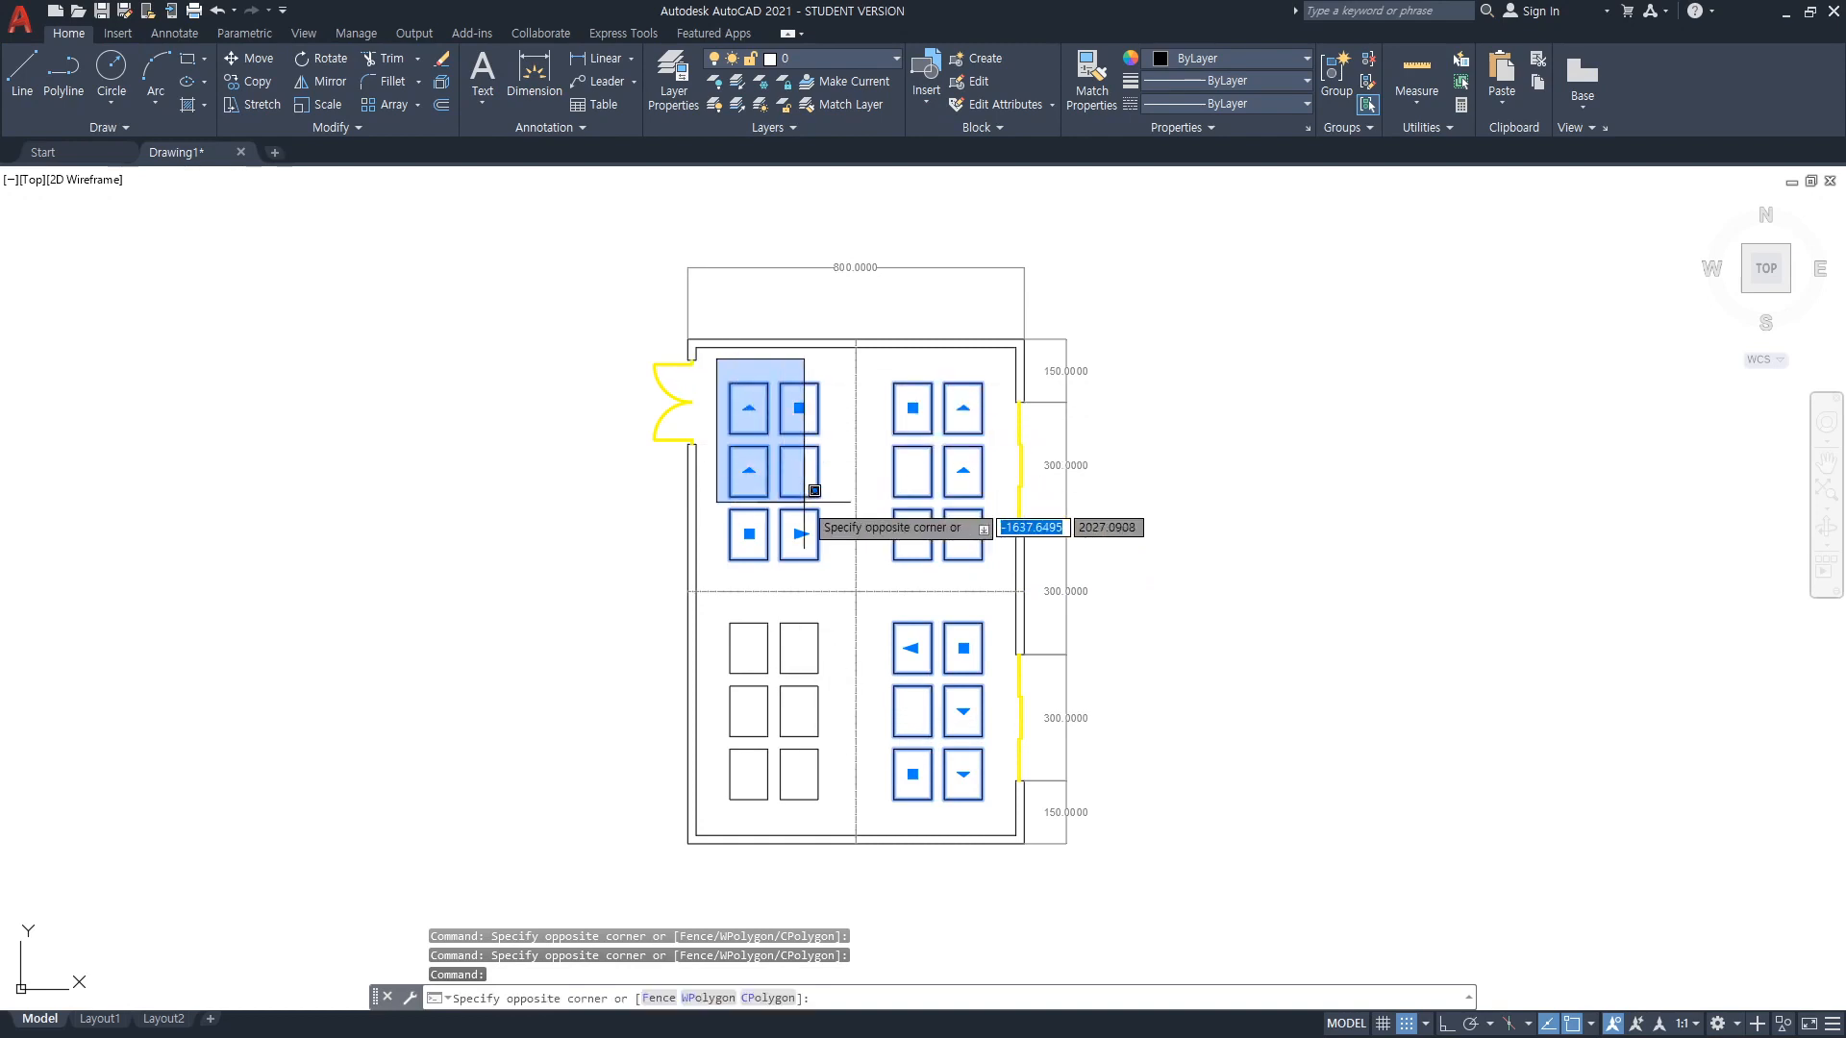
left_click(1000, 810)
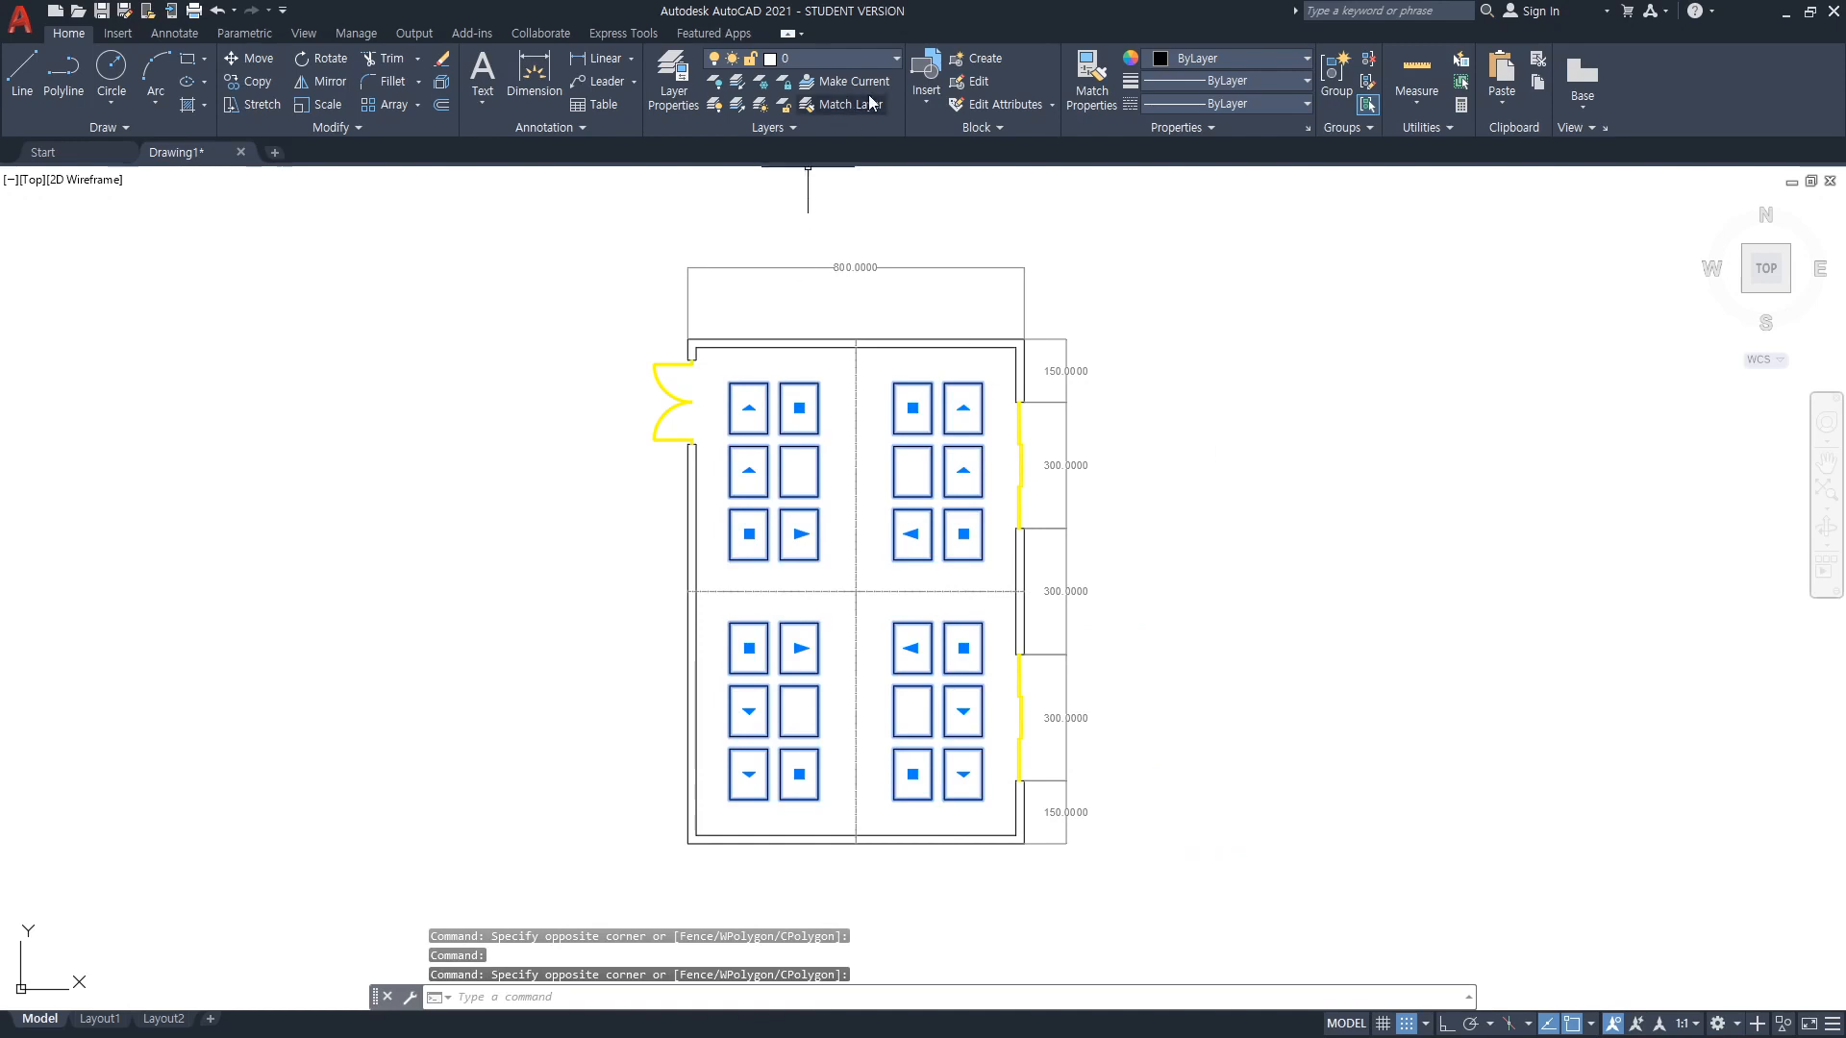
left_click(894, 59)
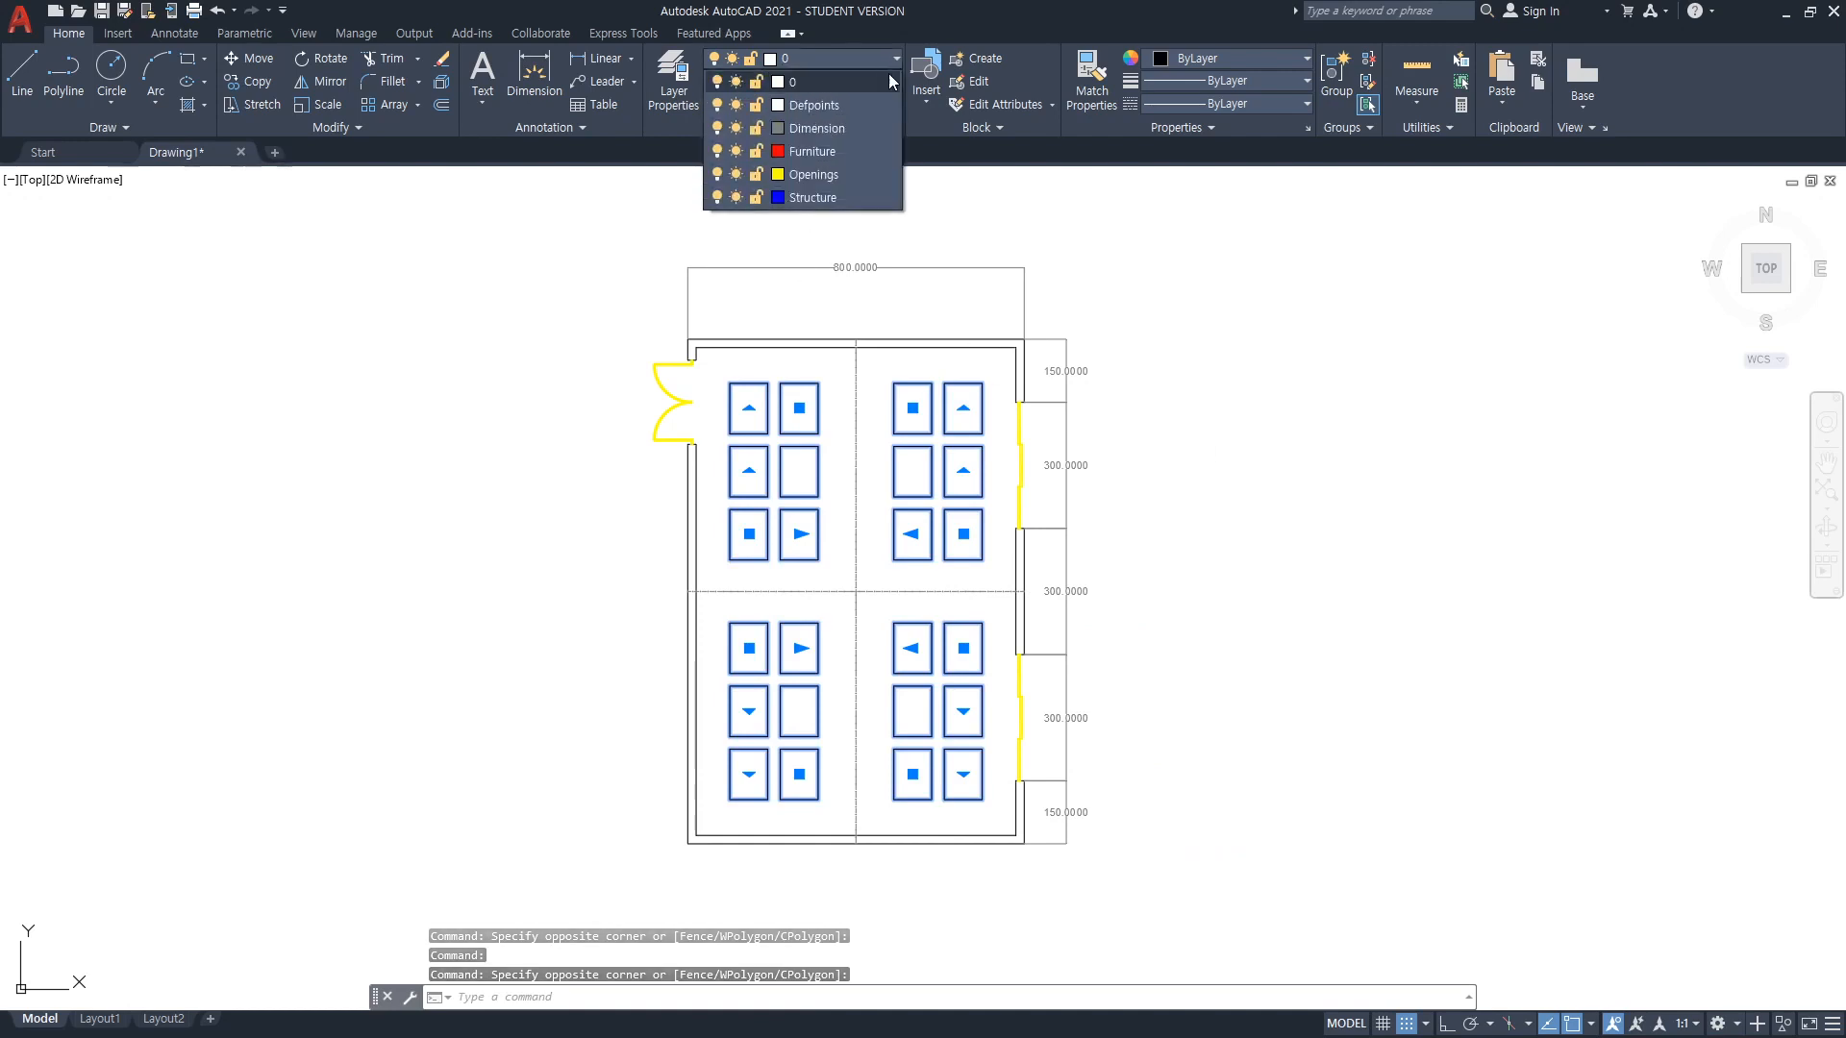
left_click(813, 151)
key("Escape")
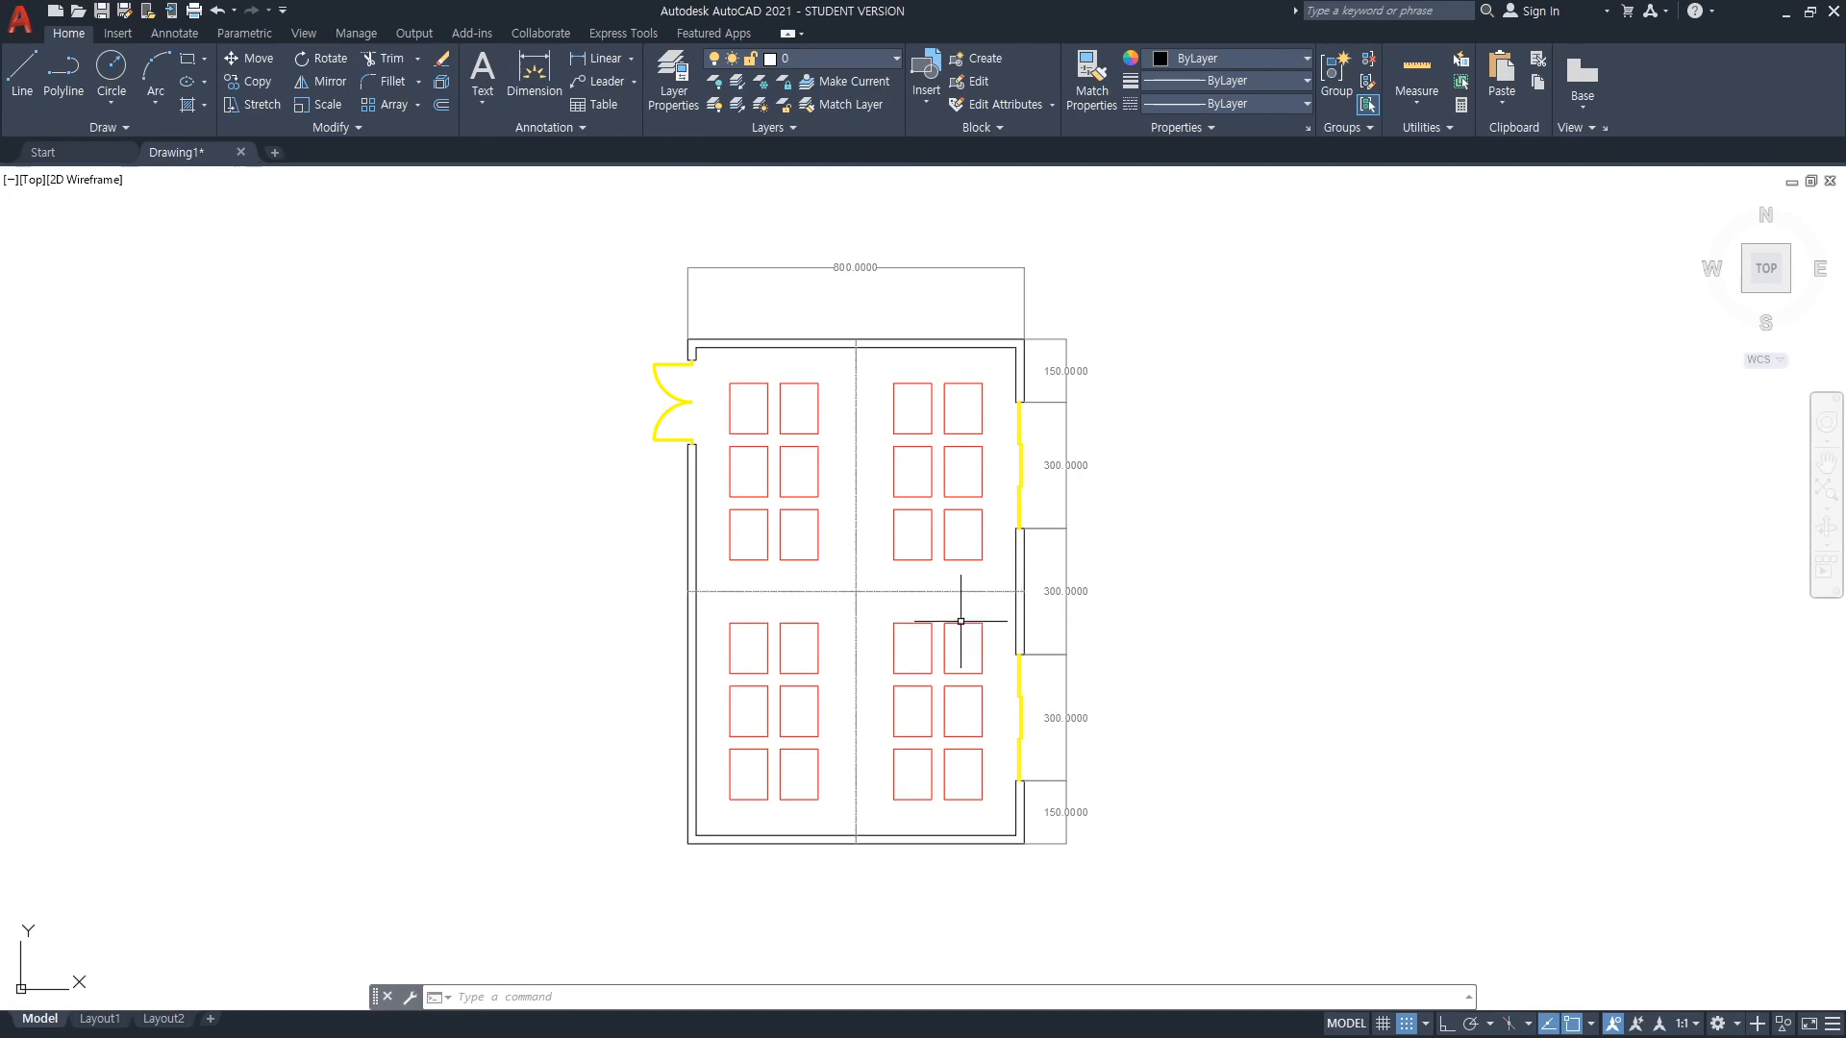
scroll(961, 621, "up", 2)
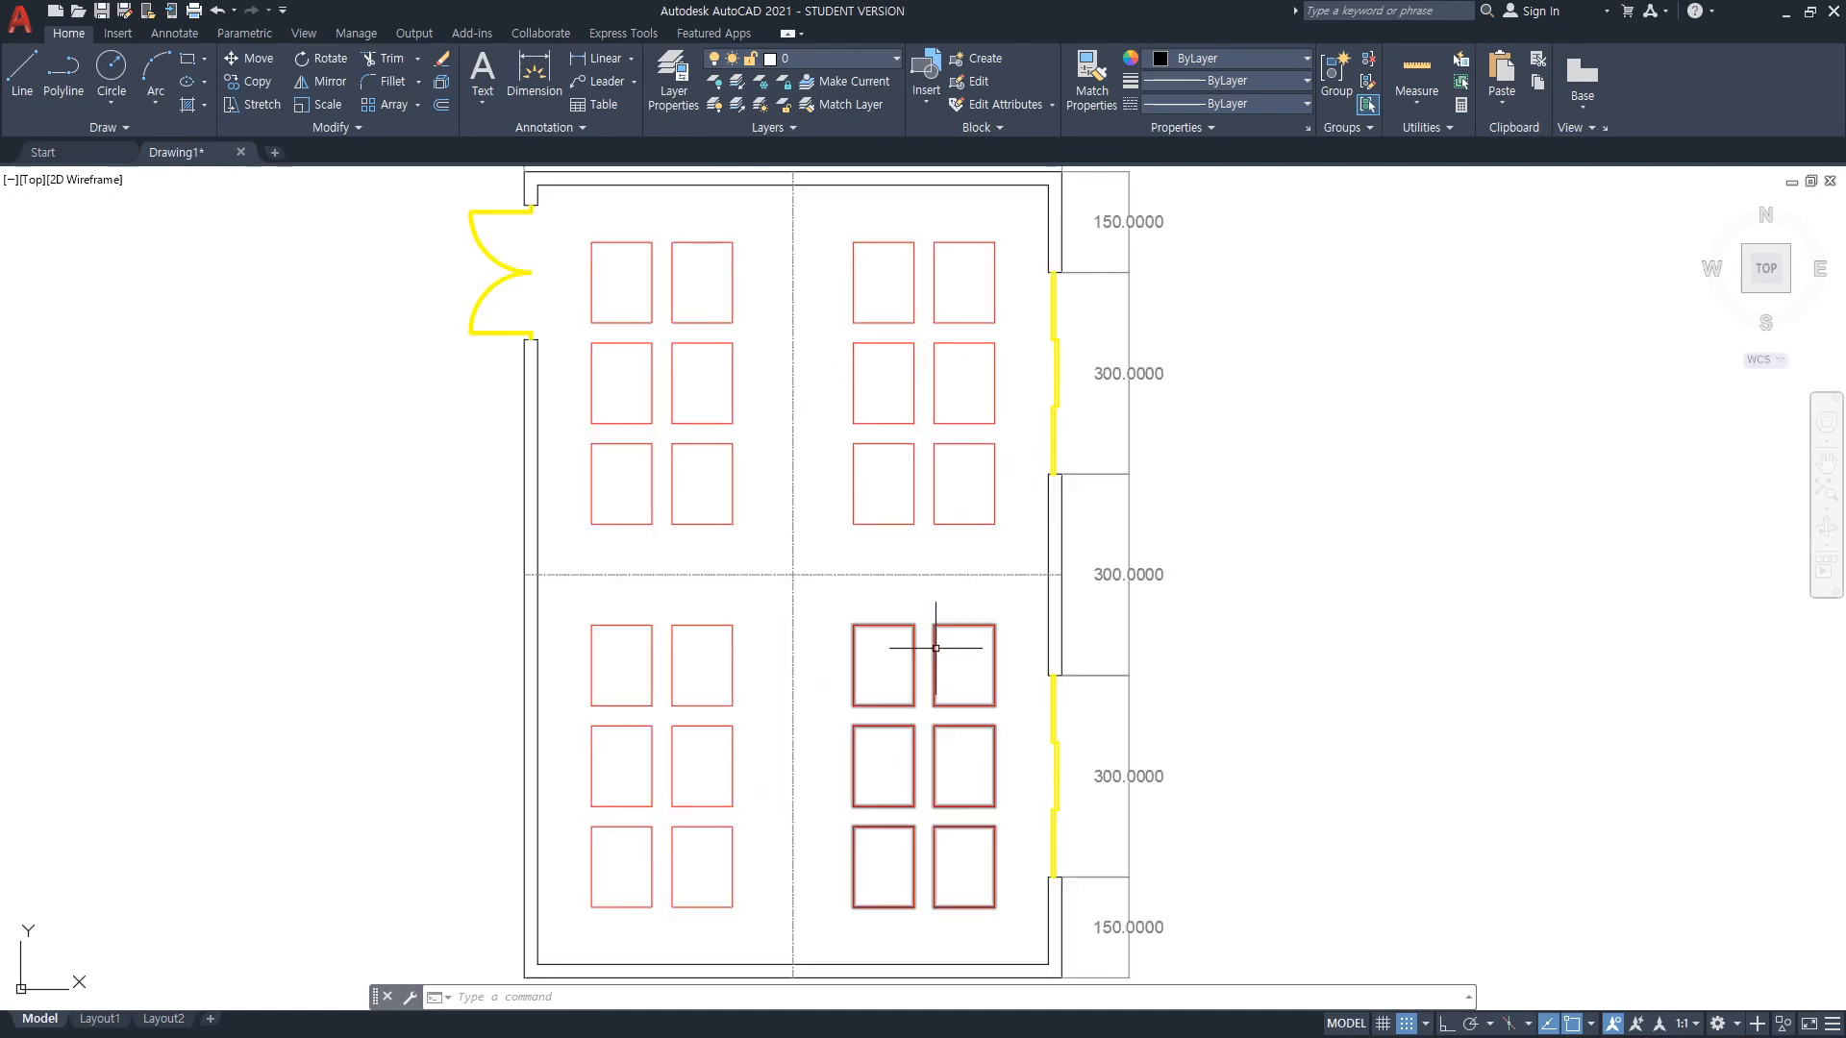
left_click(1061, 568)
left_click(1048, 560)
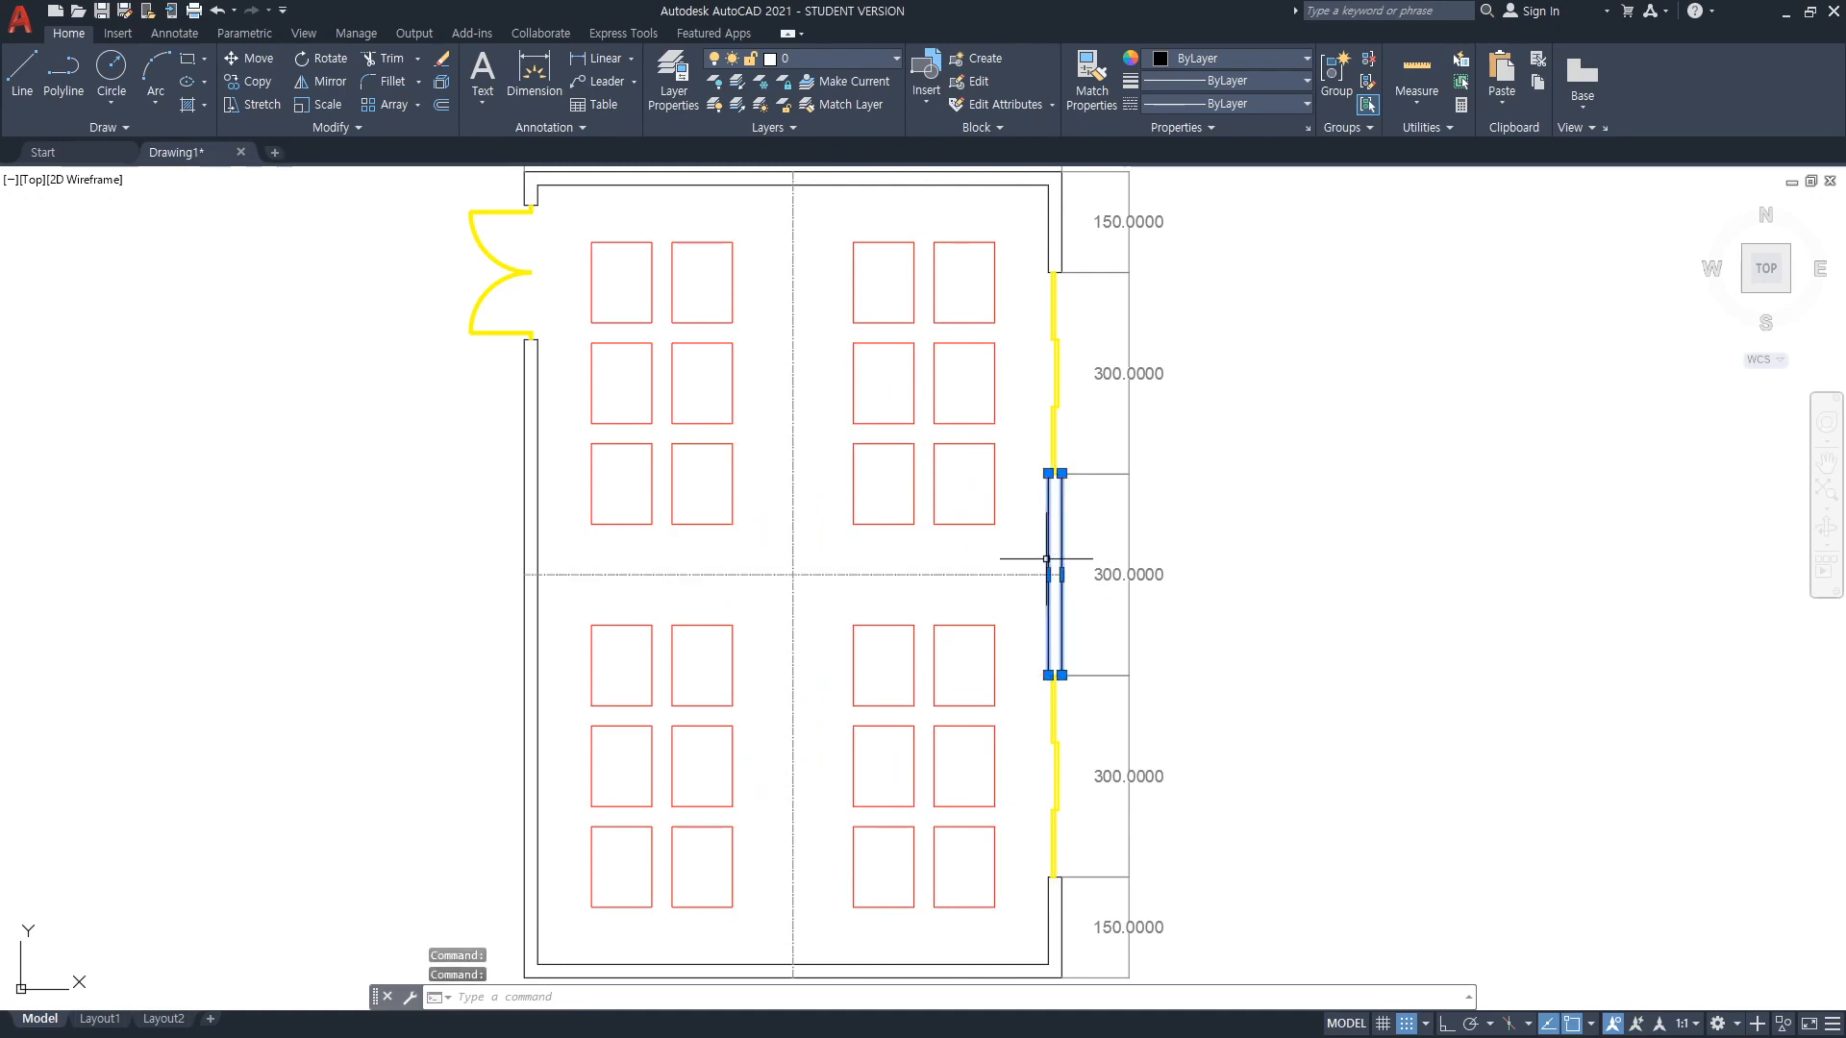
scroll(1046, 496, "up", 4)
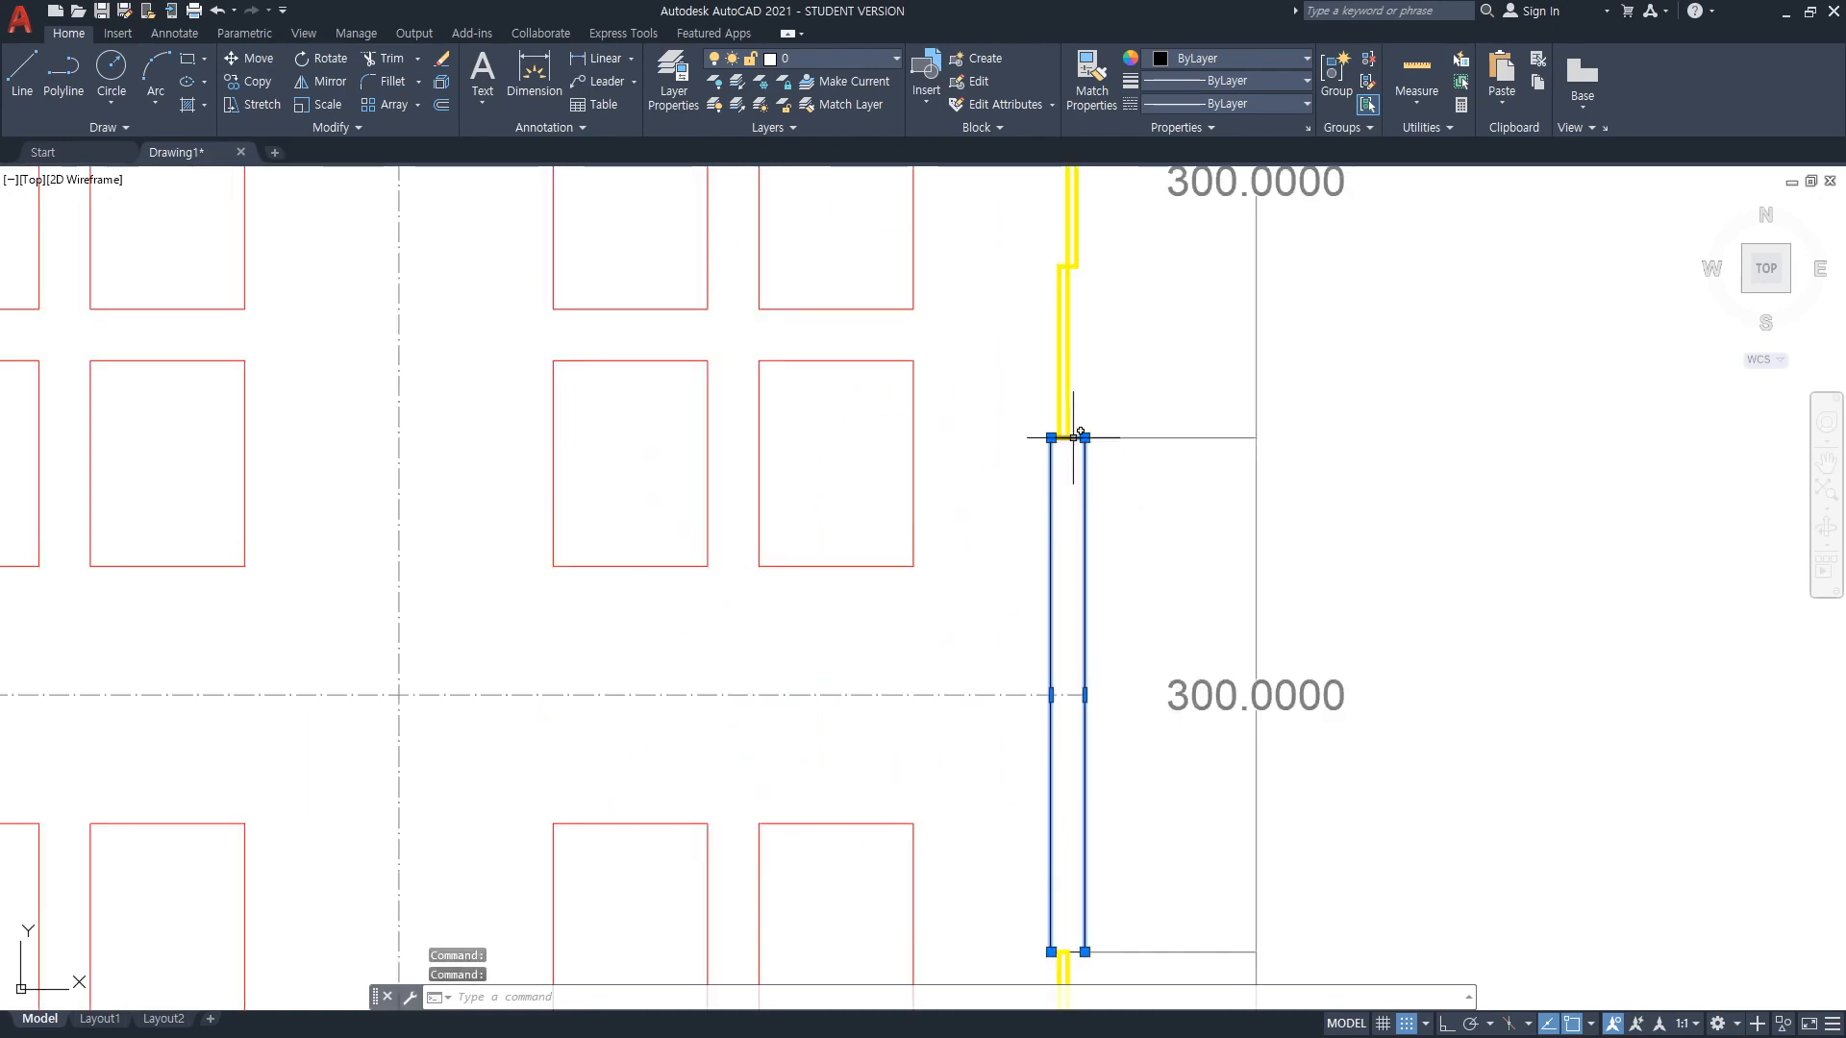
scroll(1147, 853, "down", 4)
scroll(1147, 854, "up", 4)
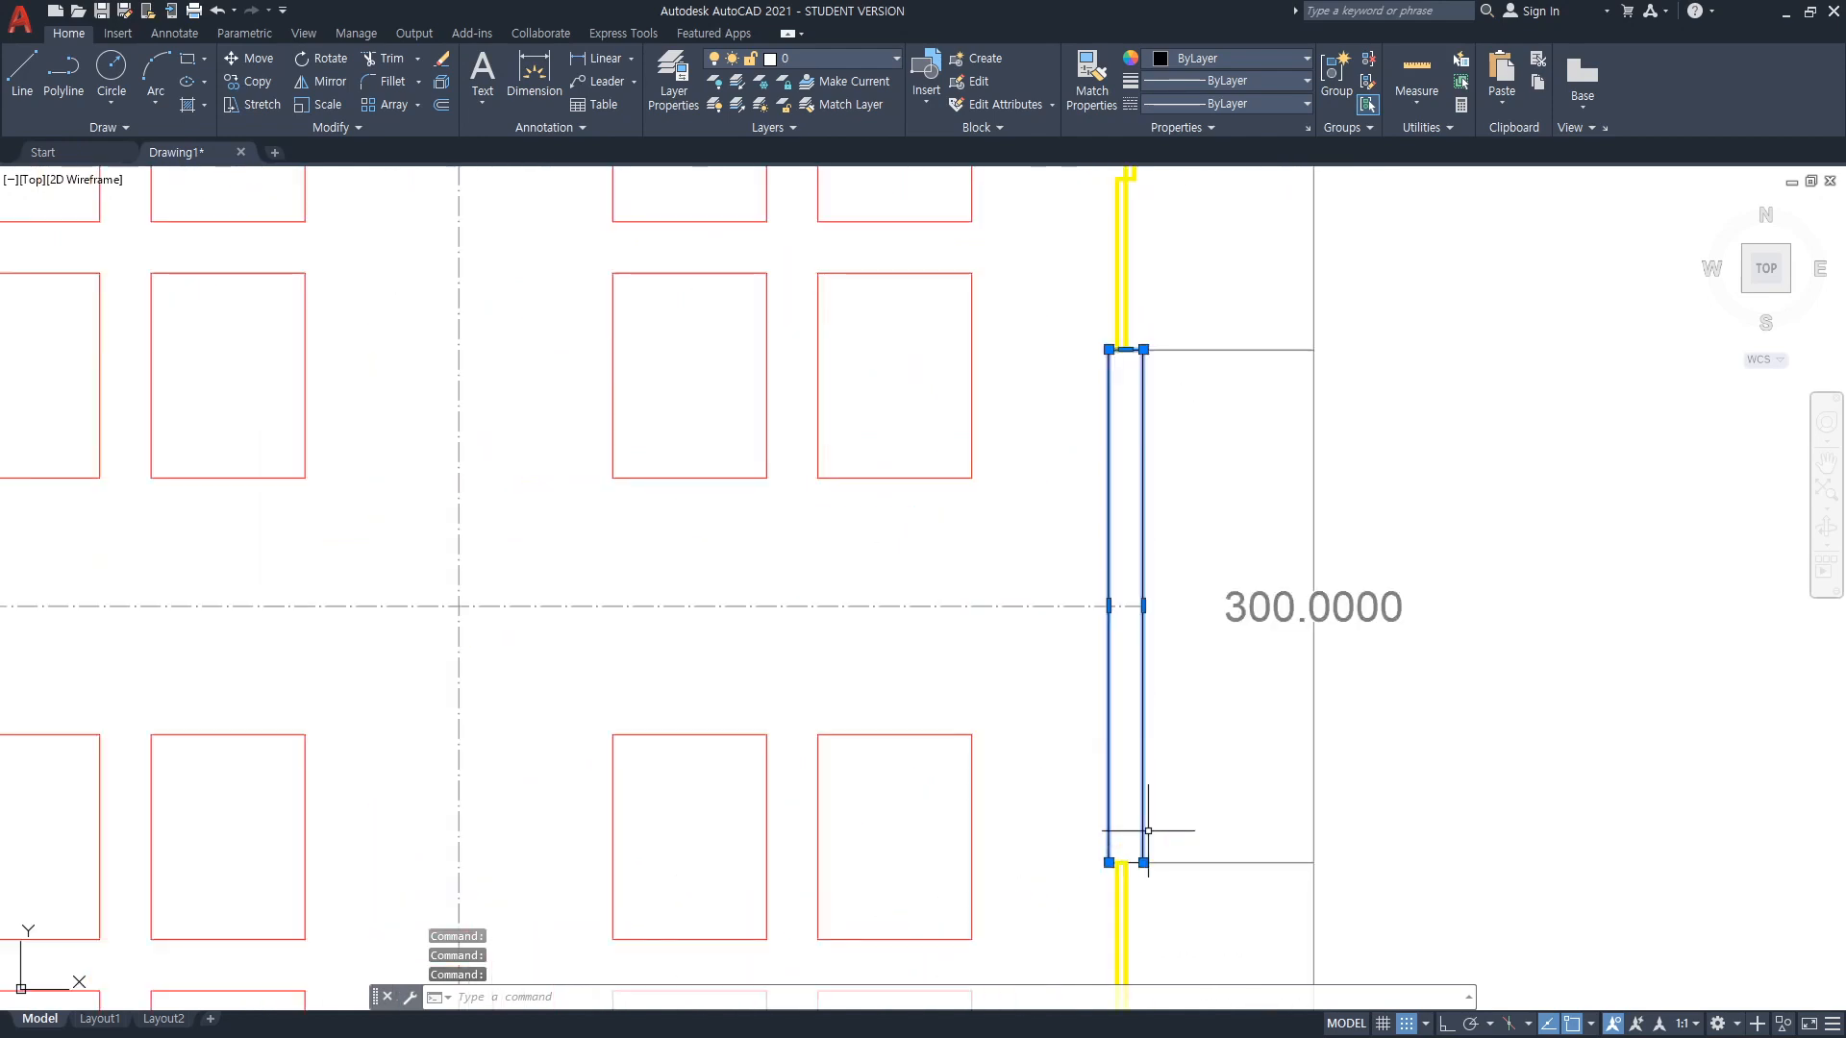
key("Escape")
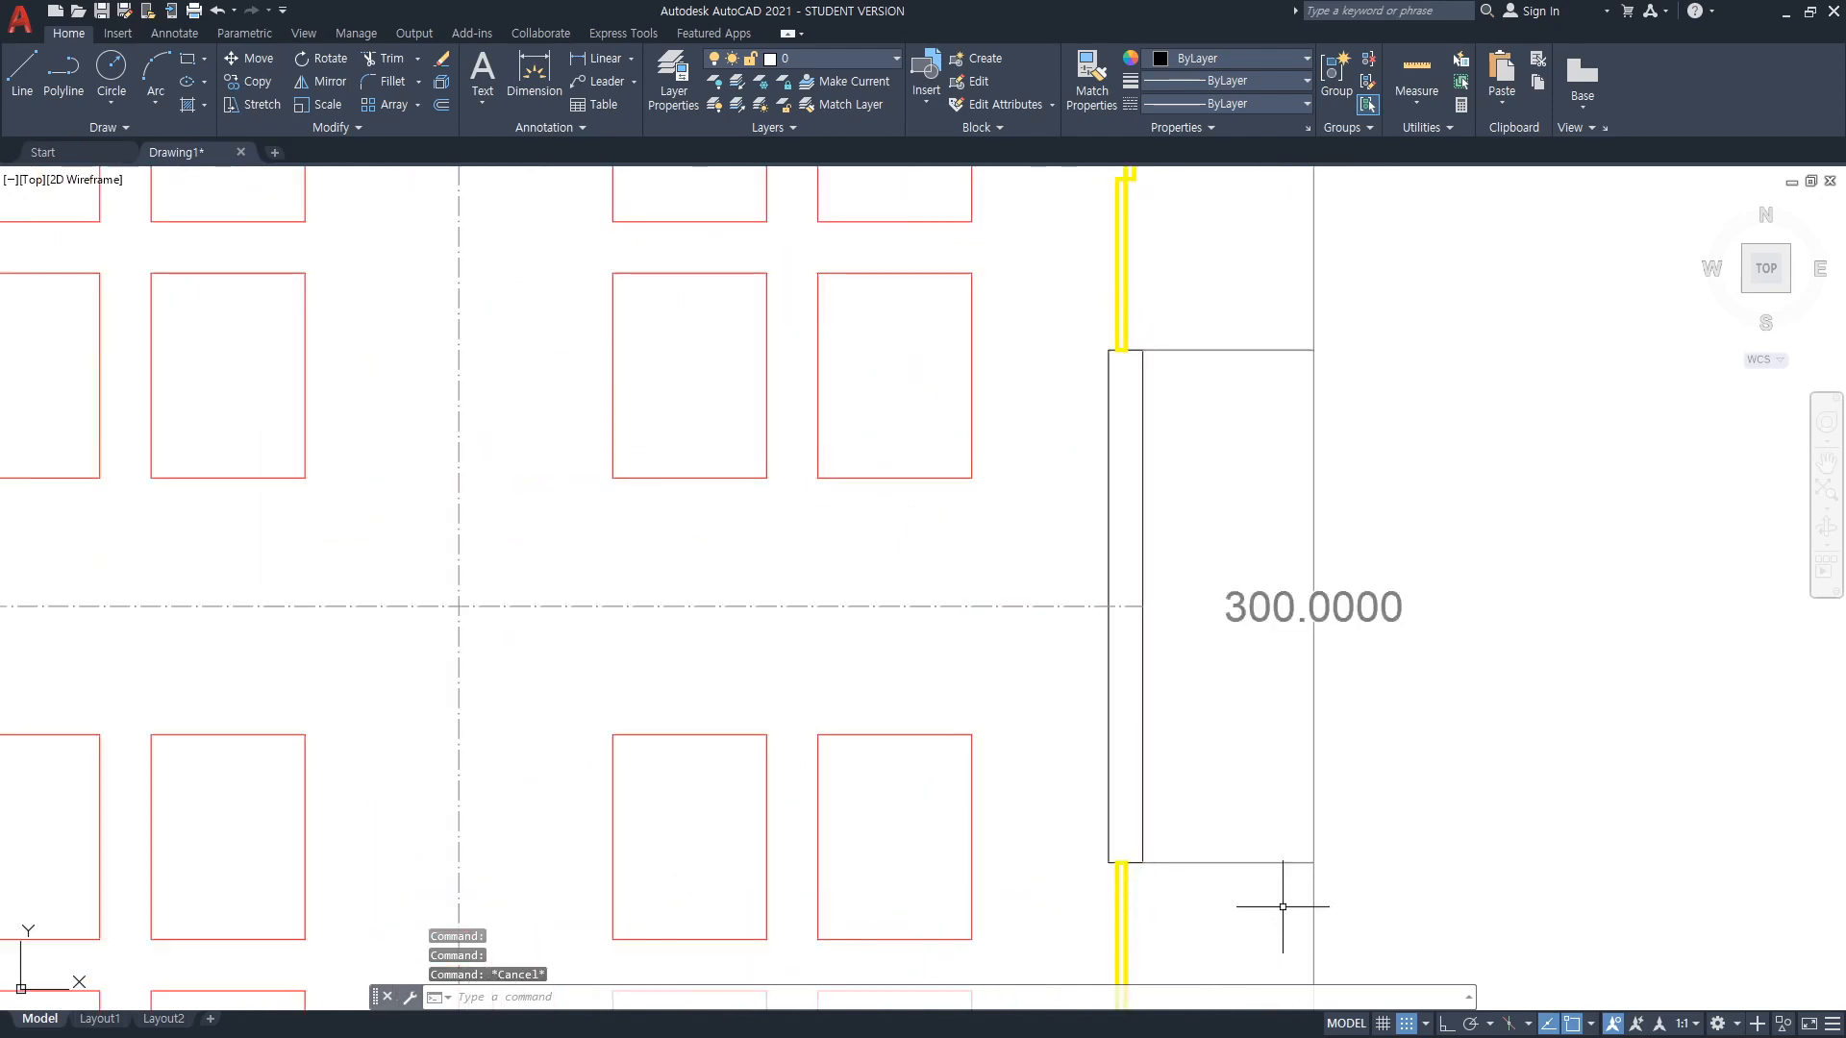
Turn off the Dimension, Furniture and Openings layers in the Layer Properties Manager, keeping the Structure layer on
scroll(1343, 856, "down", 4)
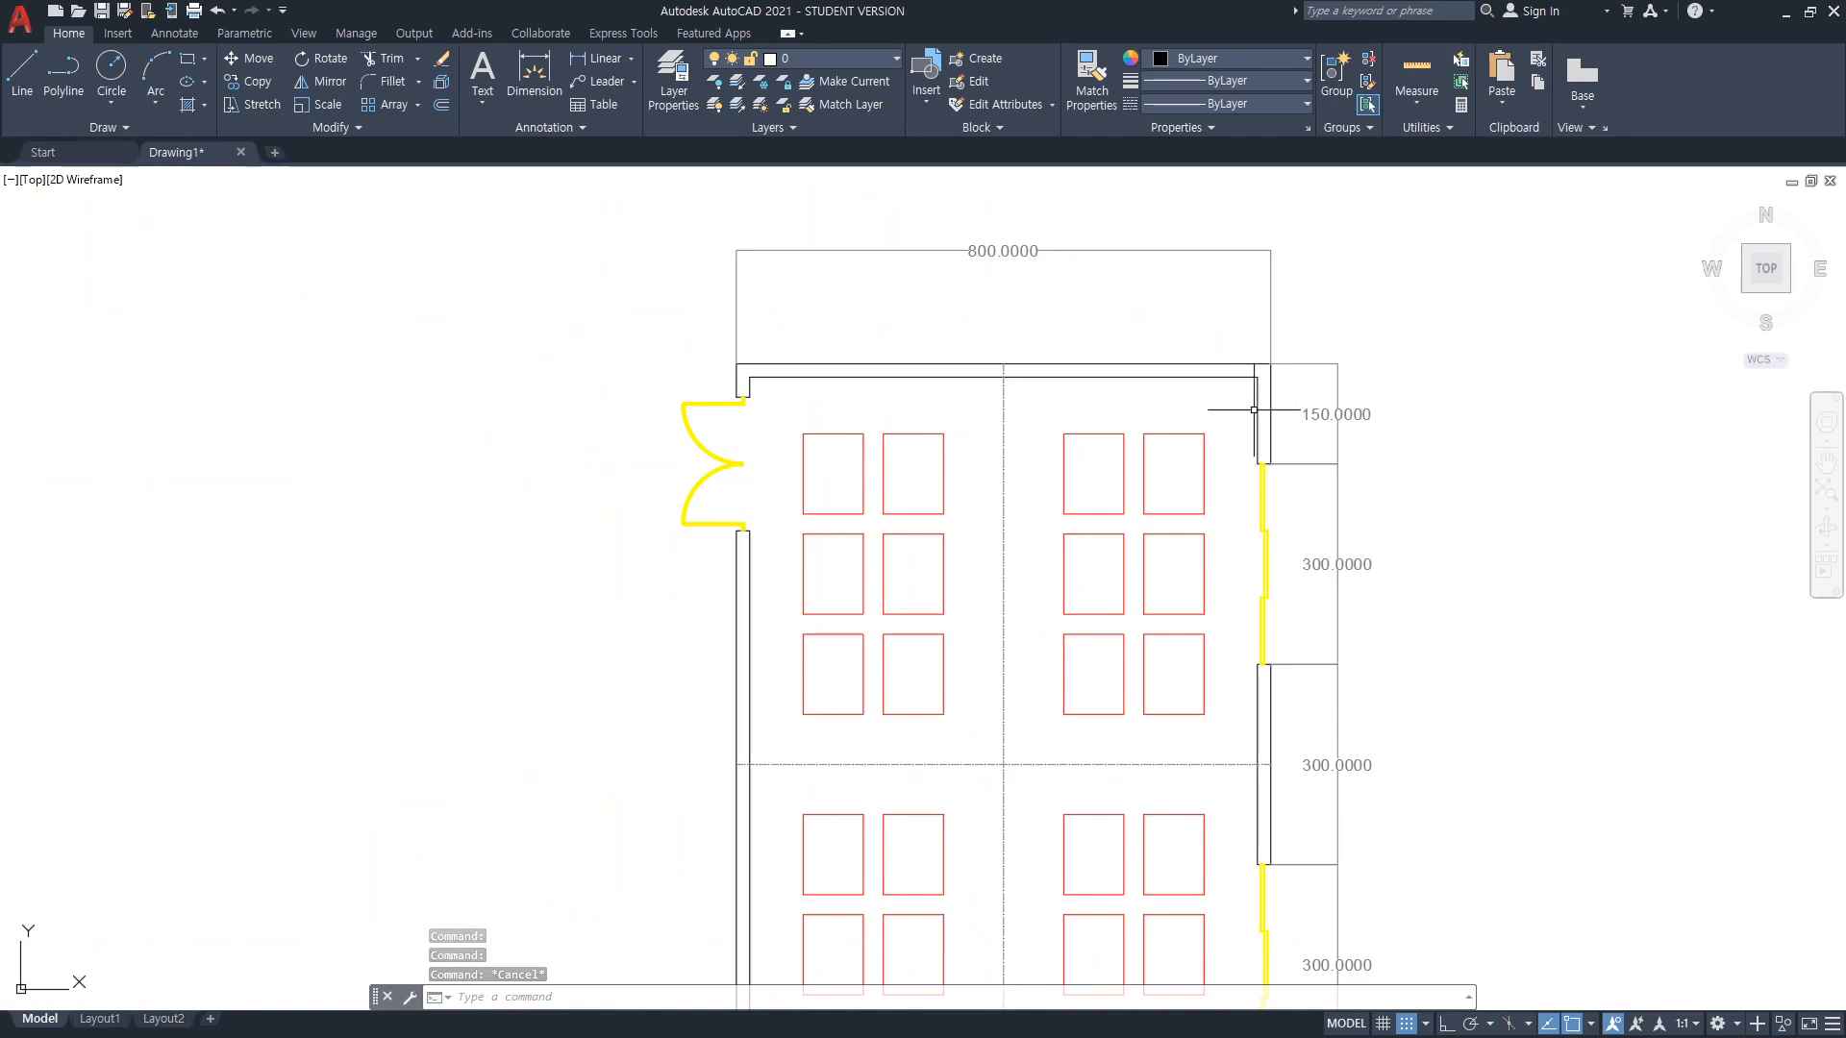
mouse_move(1456, 604)
middle_mouse_down()
mouse_move(1400, 563)
mouse_move(1393, 610)
mouse_move(1281, 590)
middle_mouse_up()
scroll(1399, 562, "down", 2)
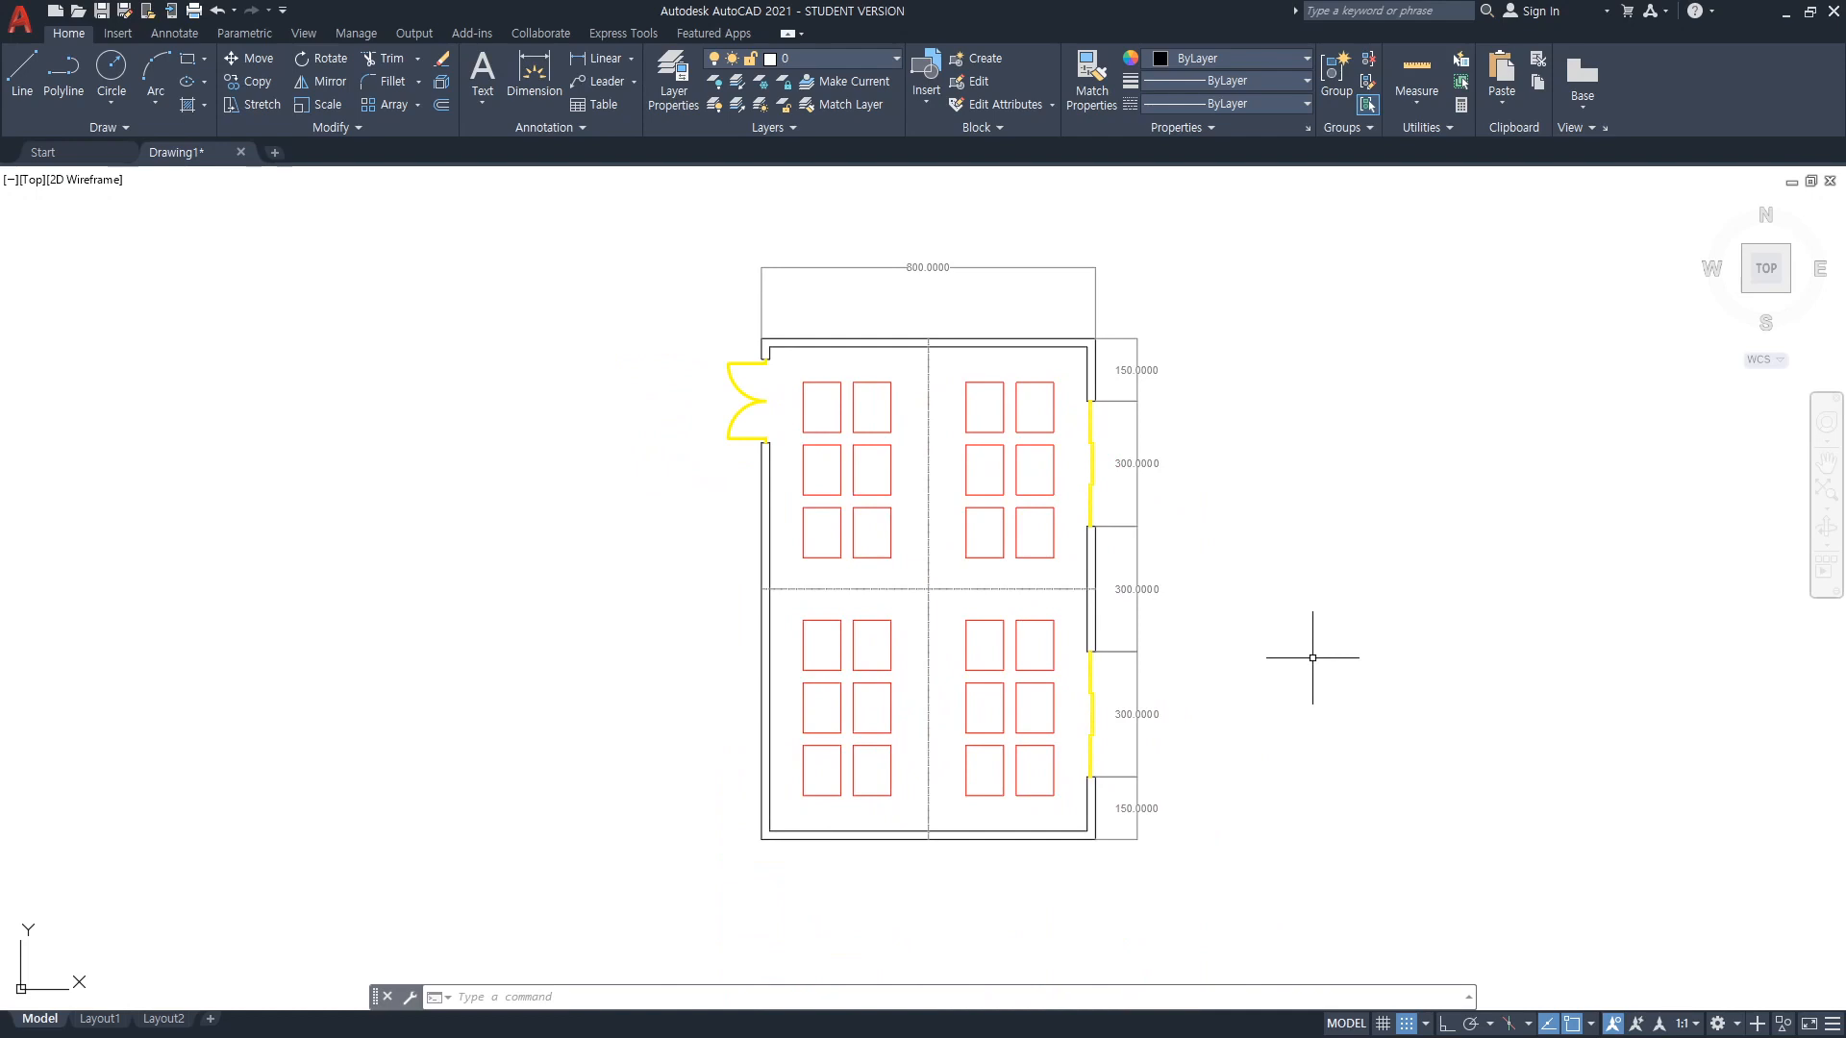
type("la")
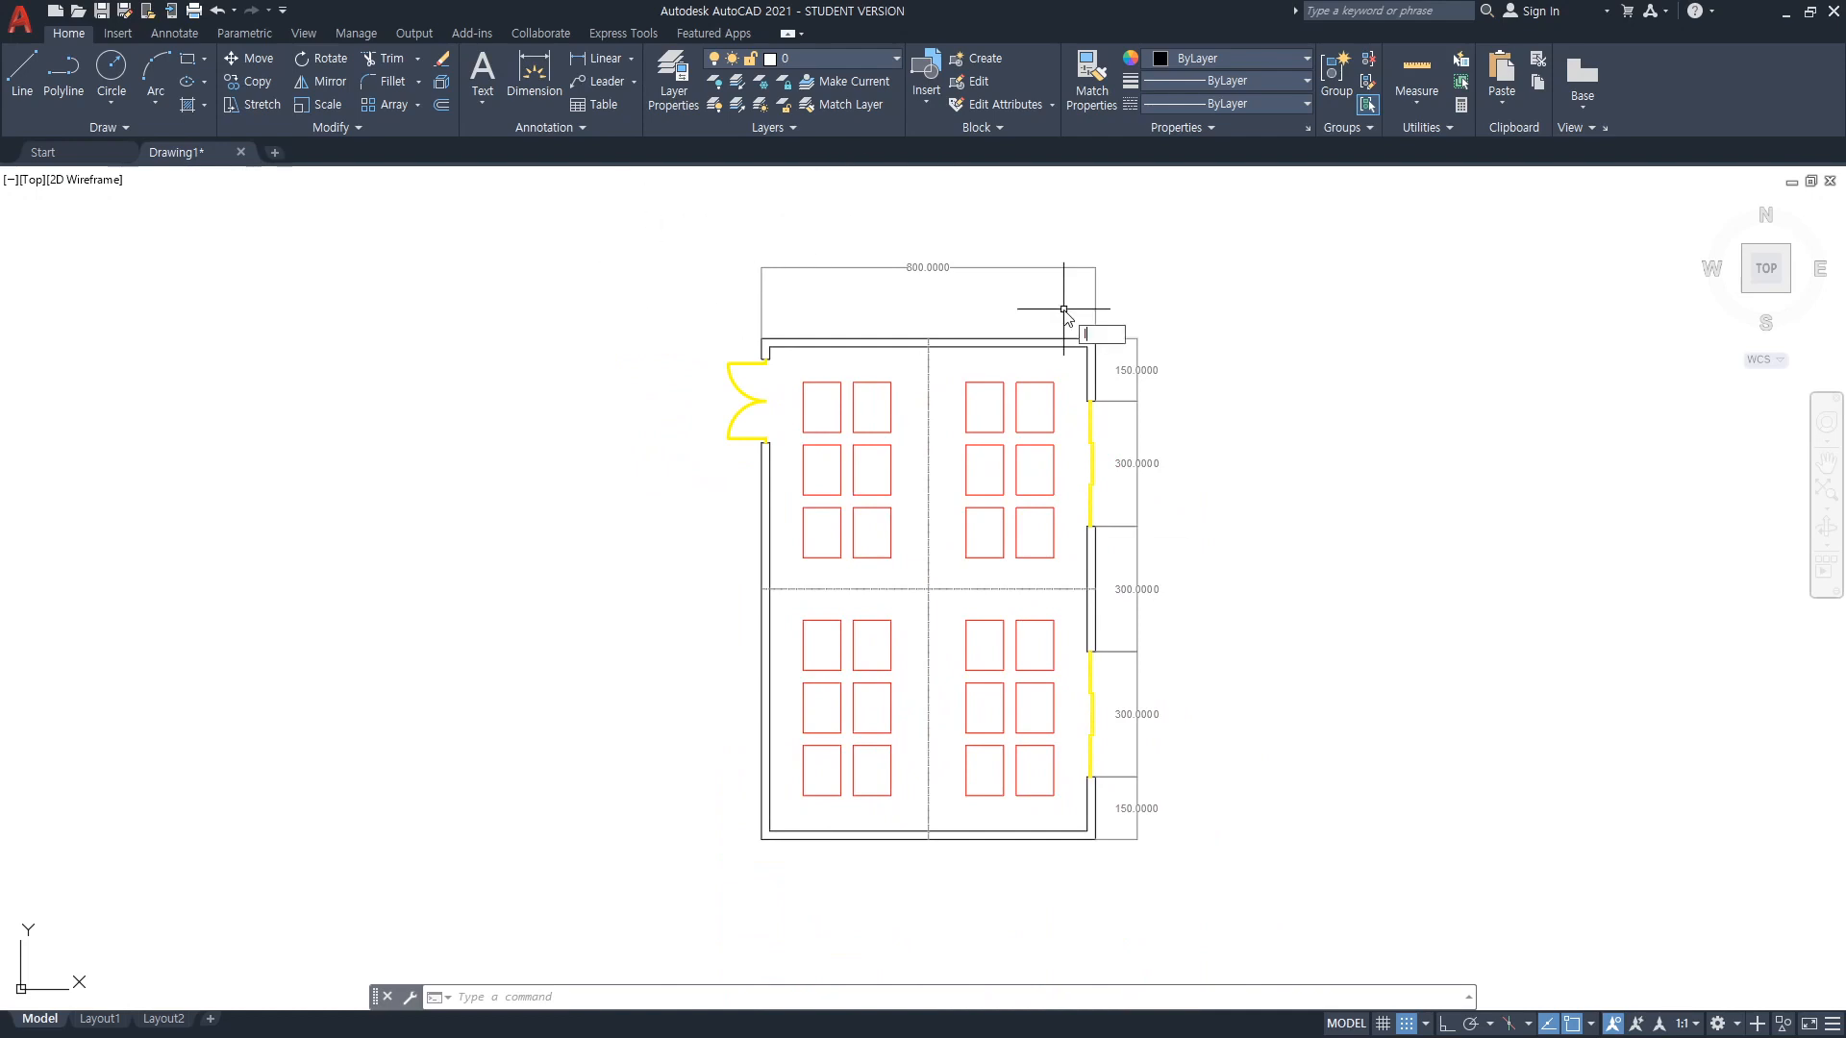
key("Return")
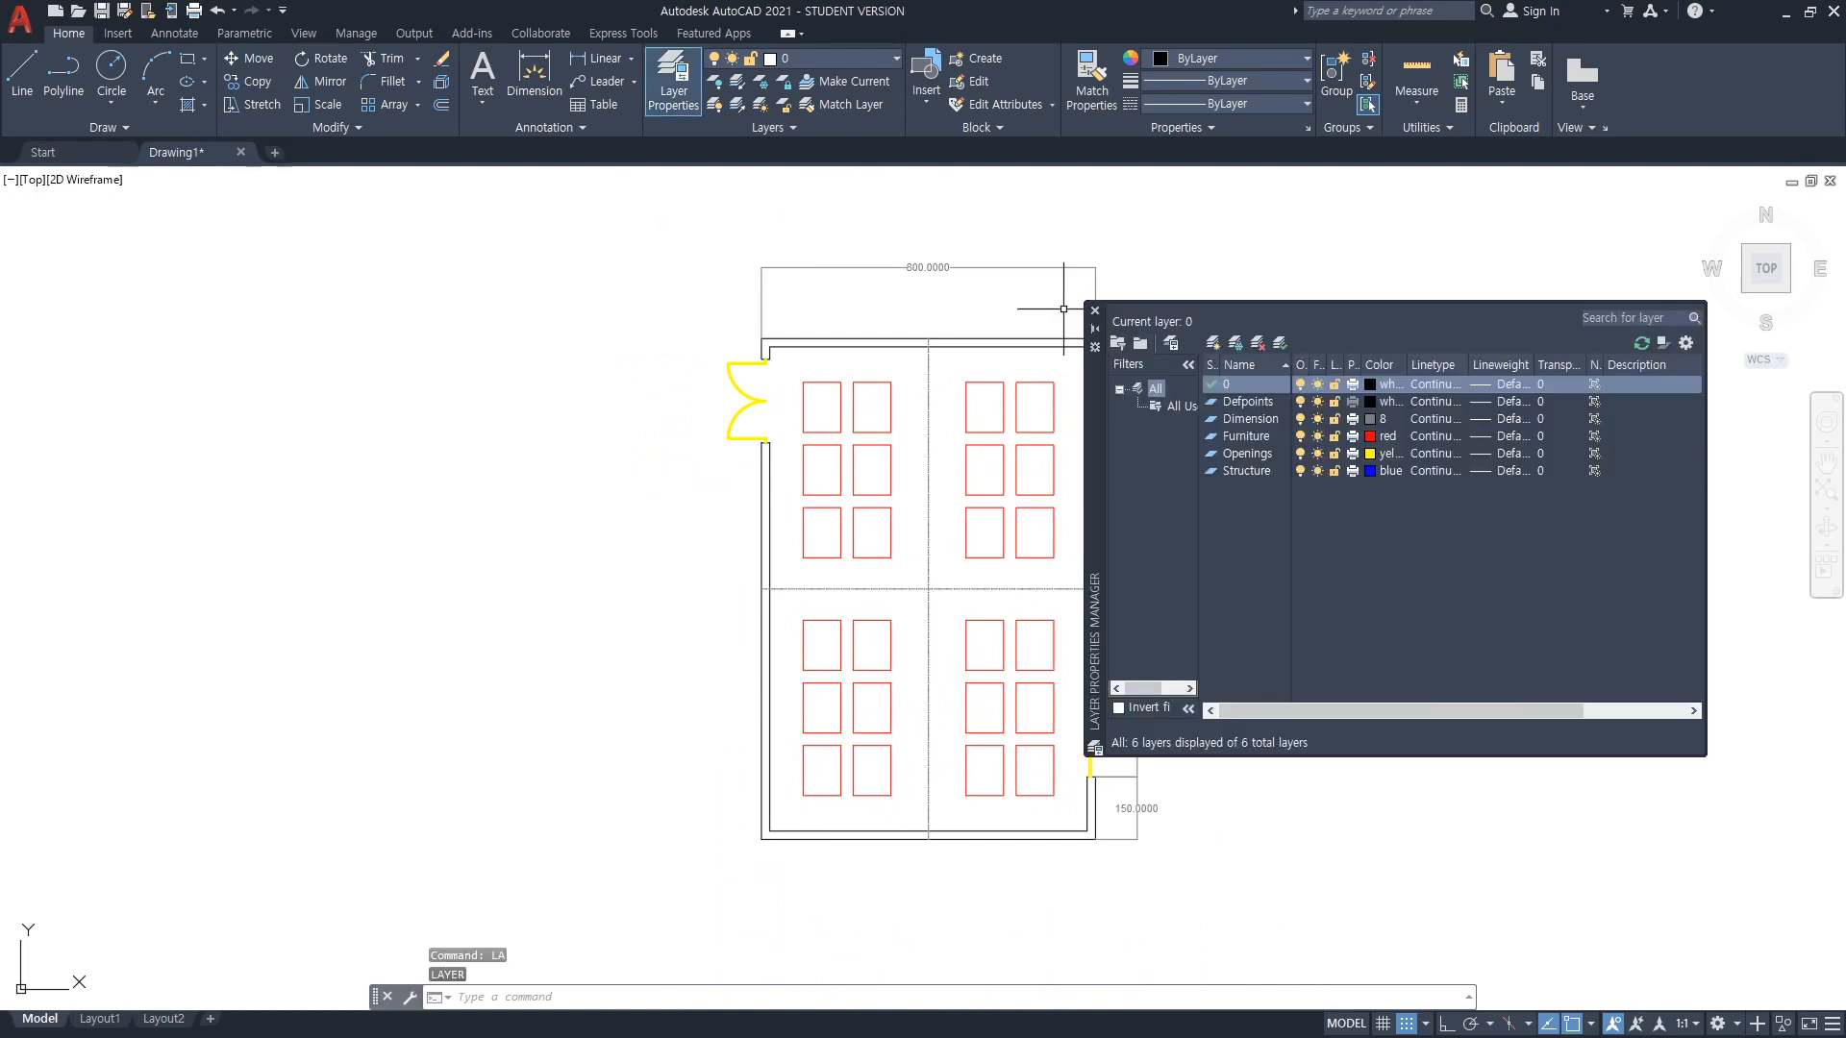
left_click(1301, 419)
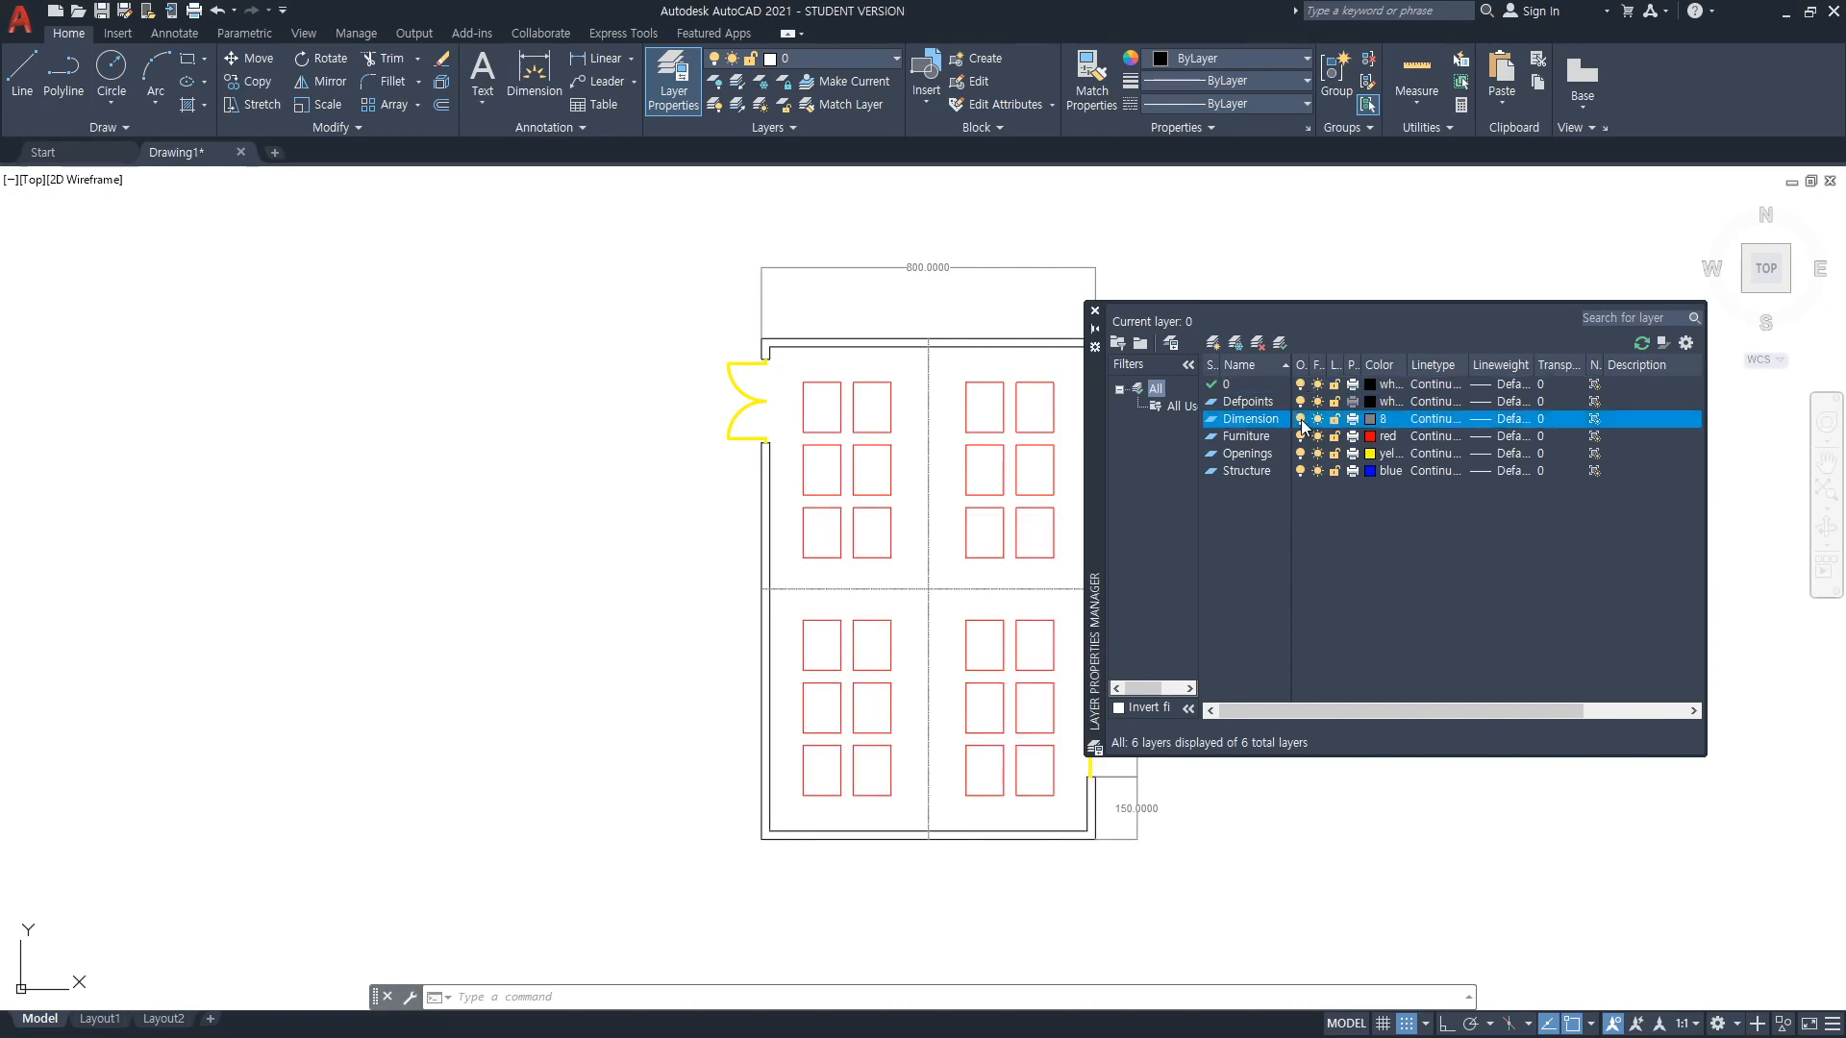
left_click(1299, 435)
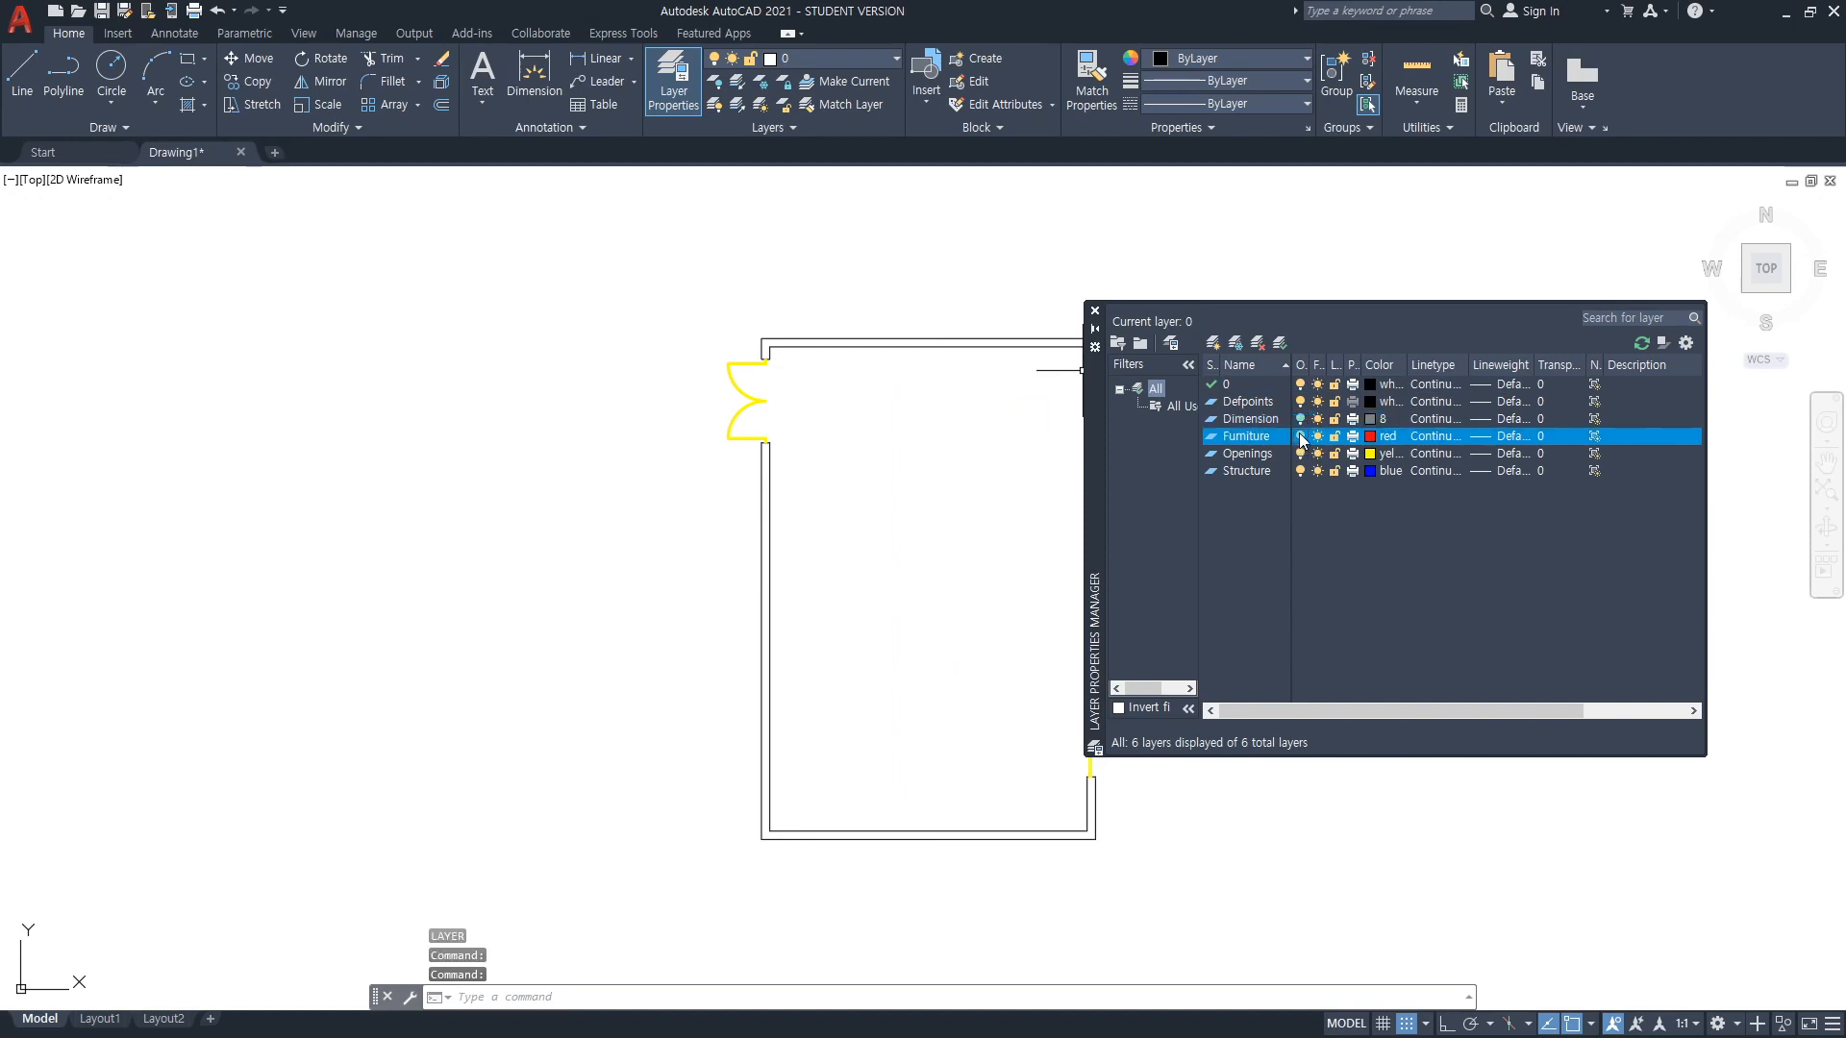
left_click(1300, 453)
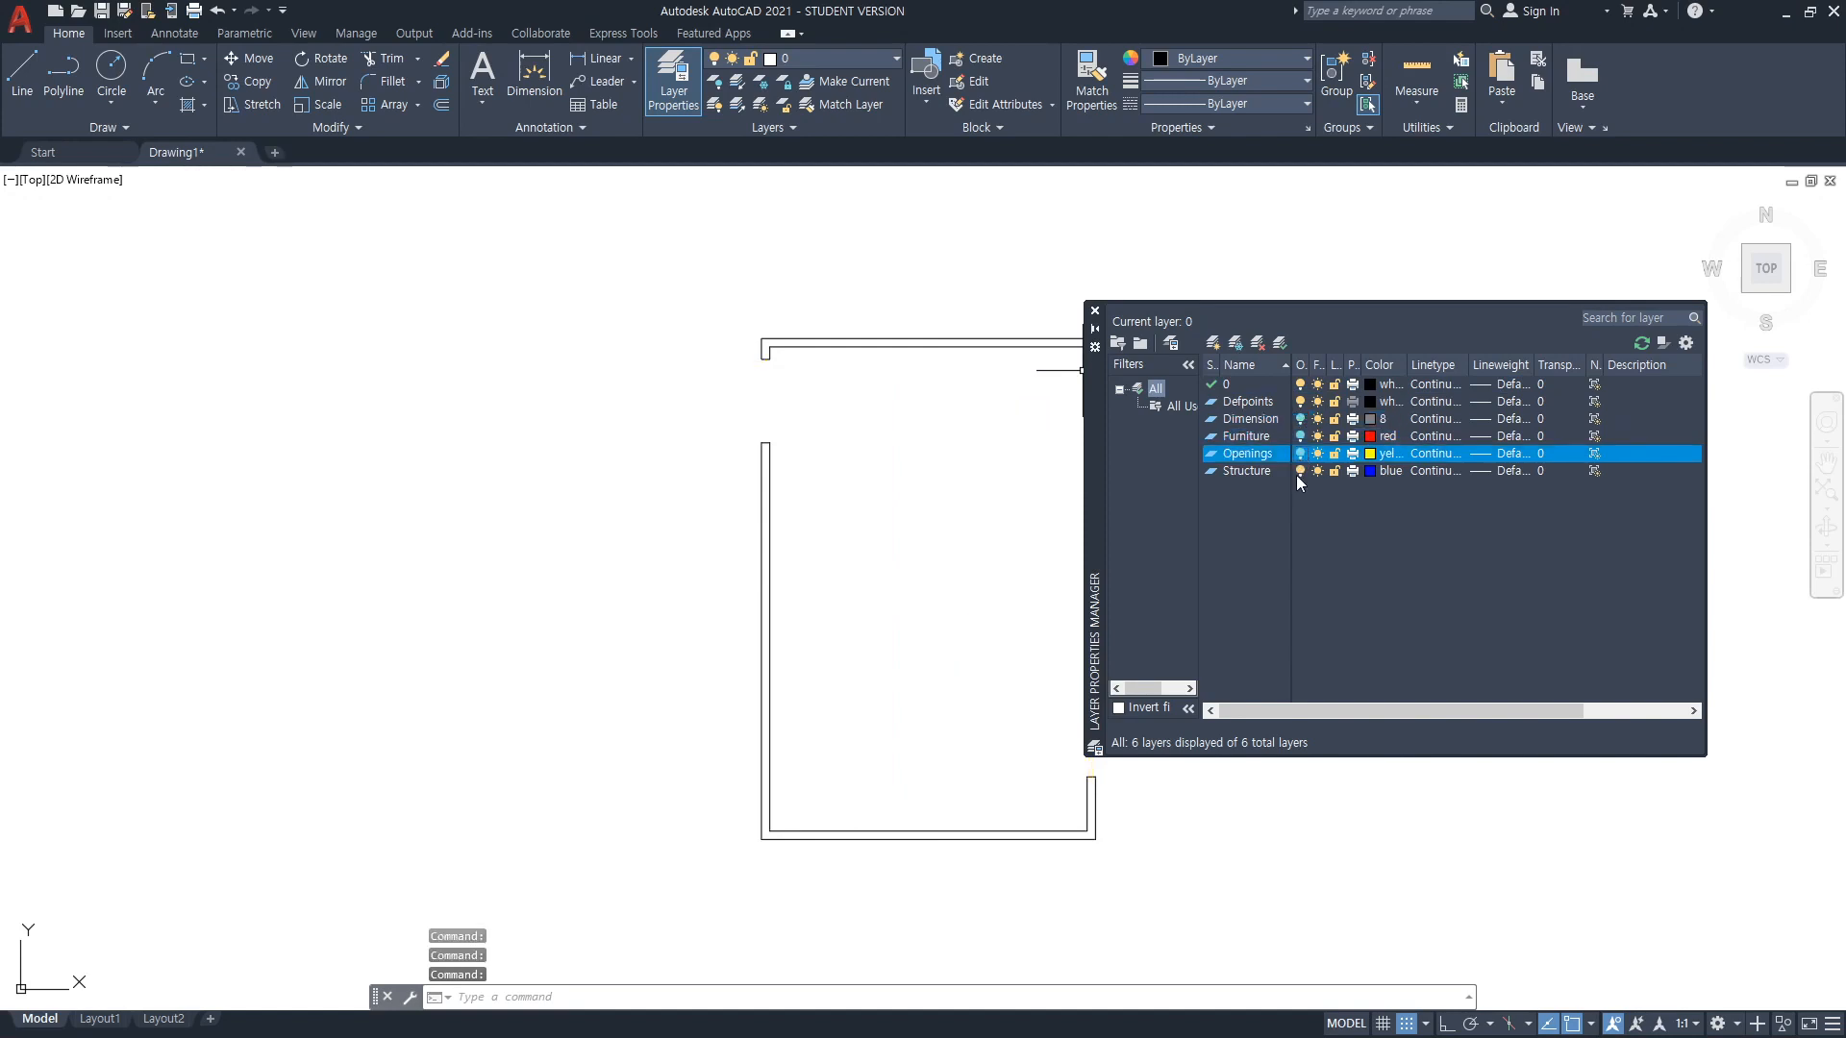
left_click(1300, 471)
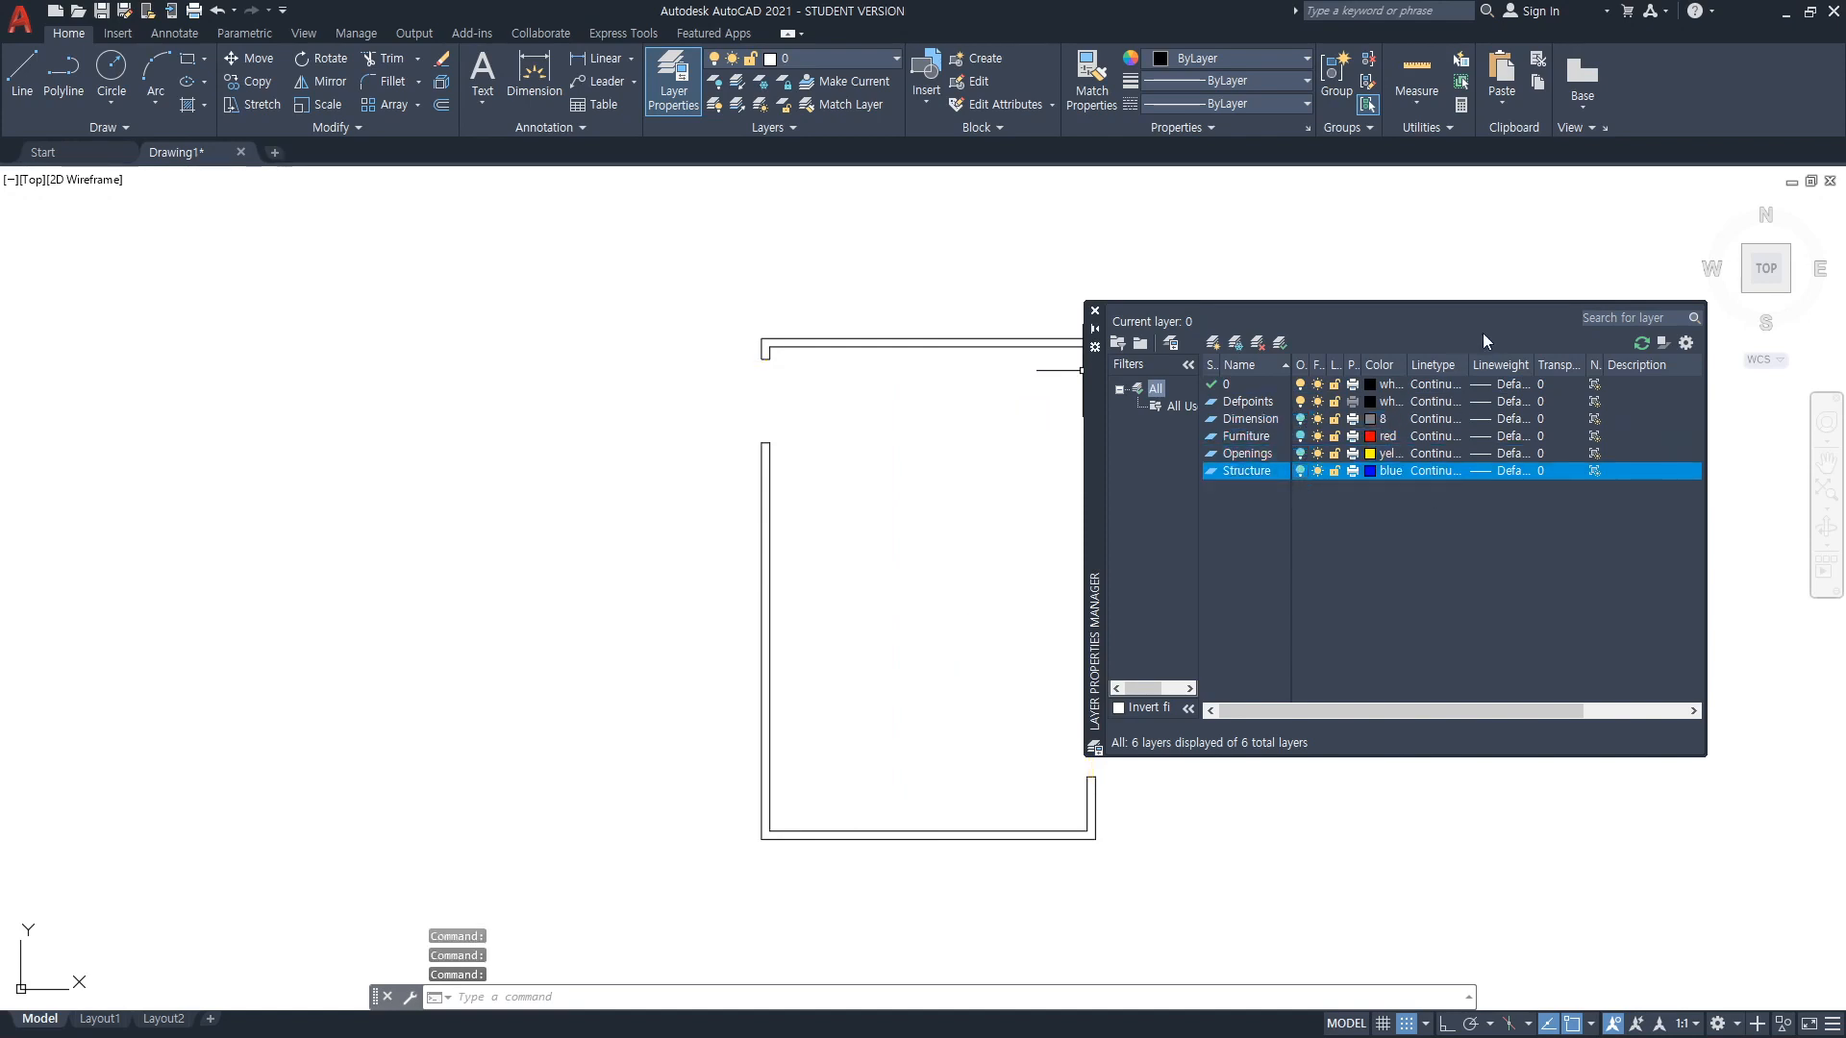
left_click(1300, 472)
left_click(1095, 312)
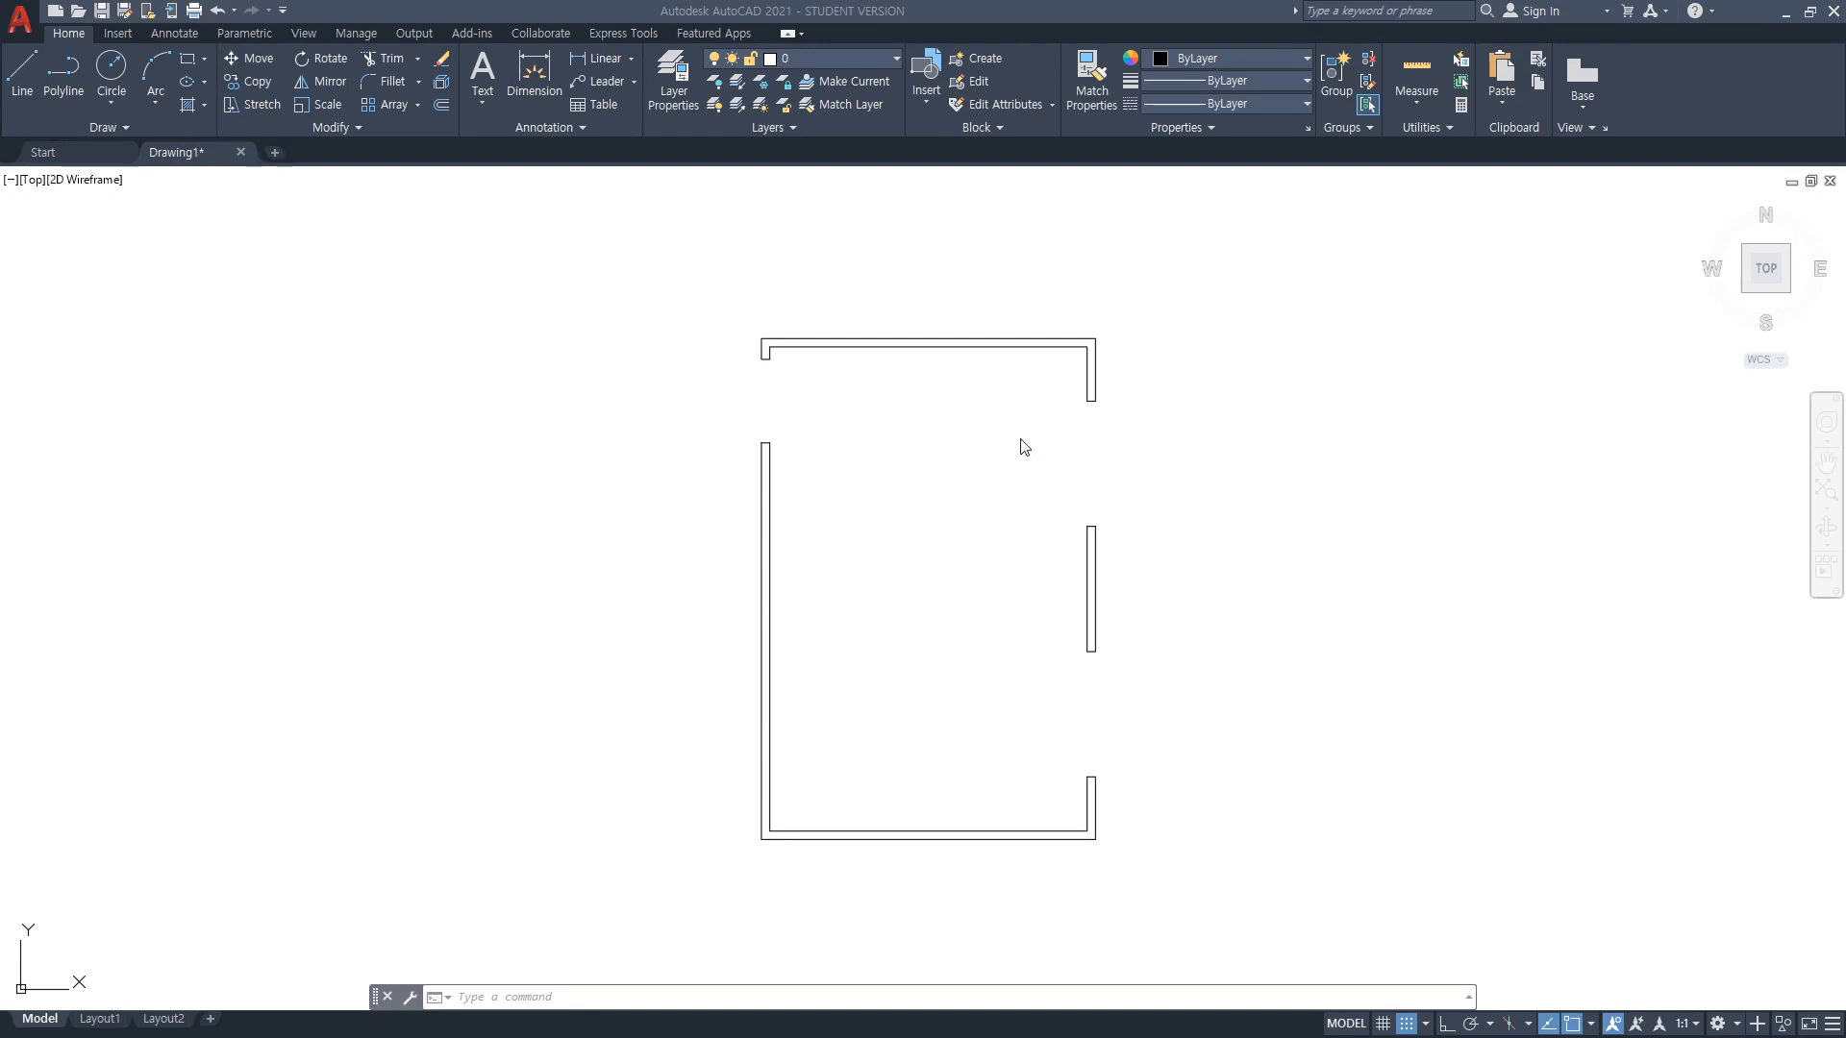
Select all the wall lines of the plan and assign them to the Structure layer
left_click(672, 281)
left_click(1240, 882)
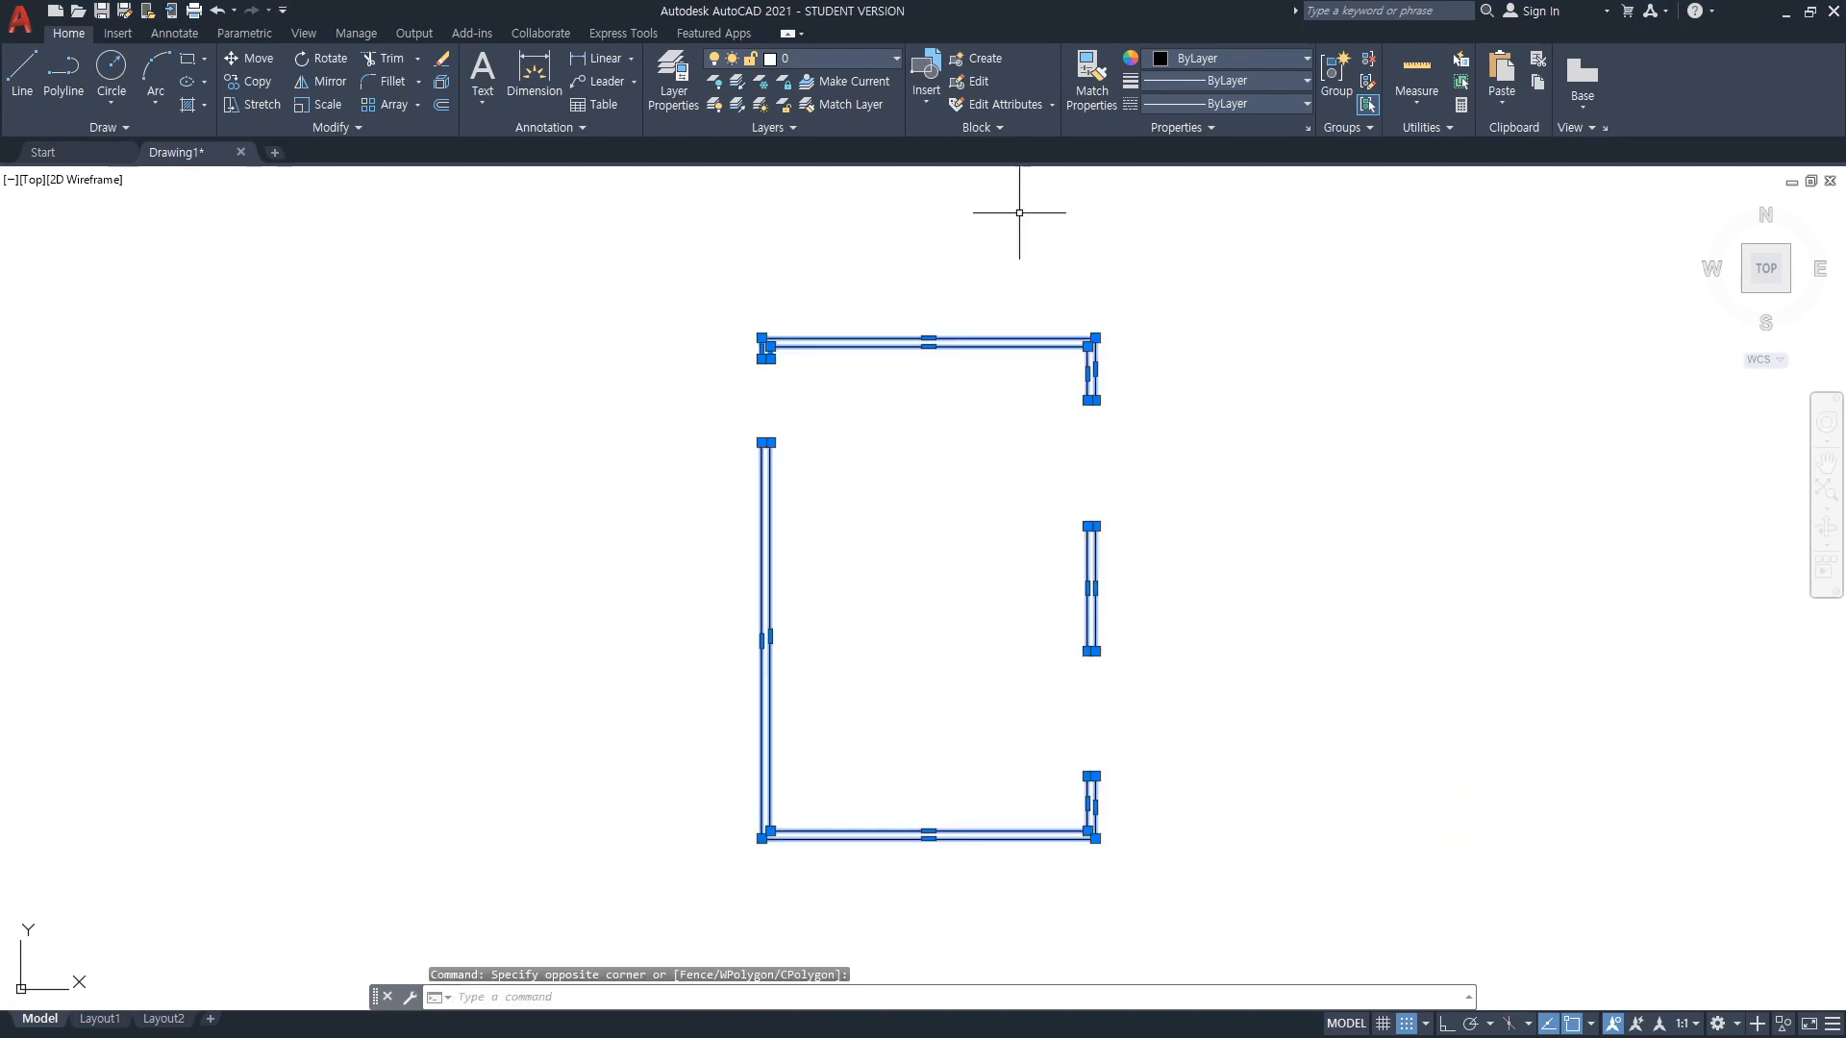
left_click(895, 60)
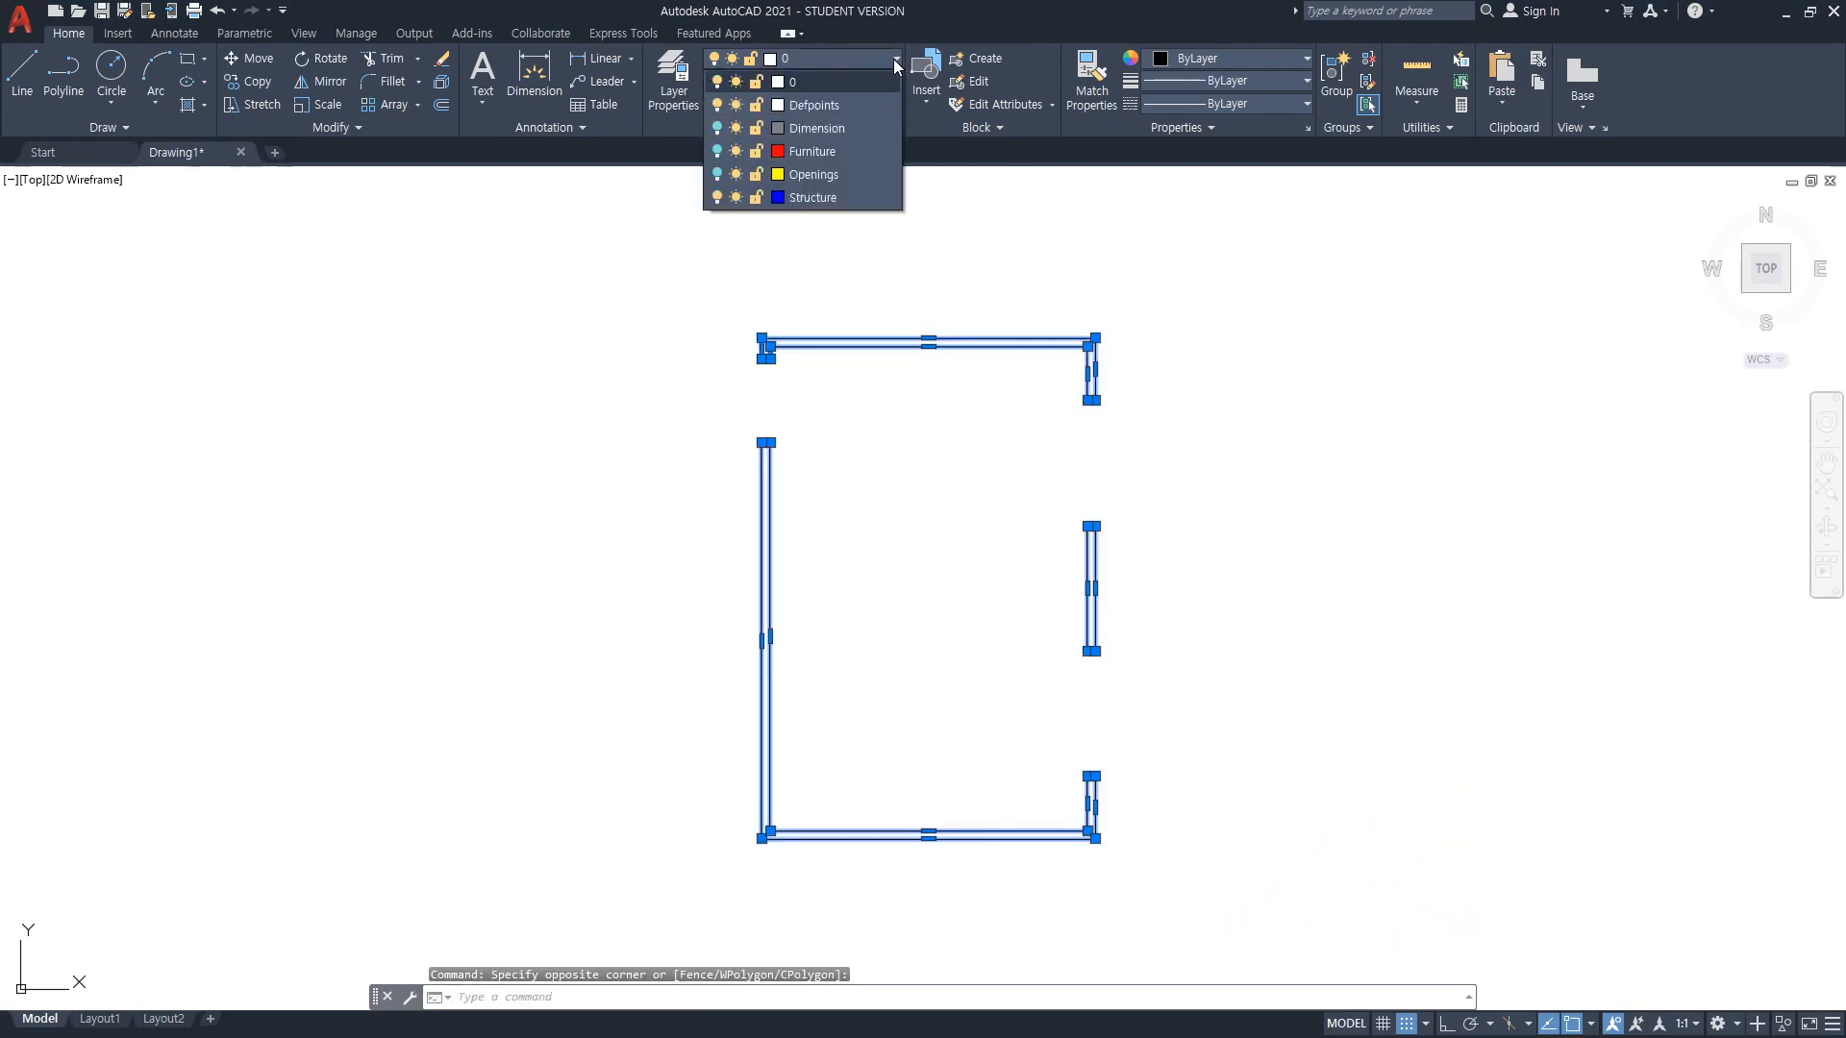
left_click(812, 197)
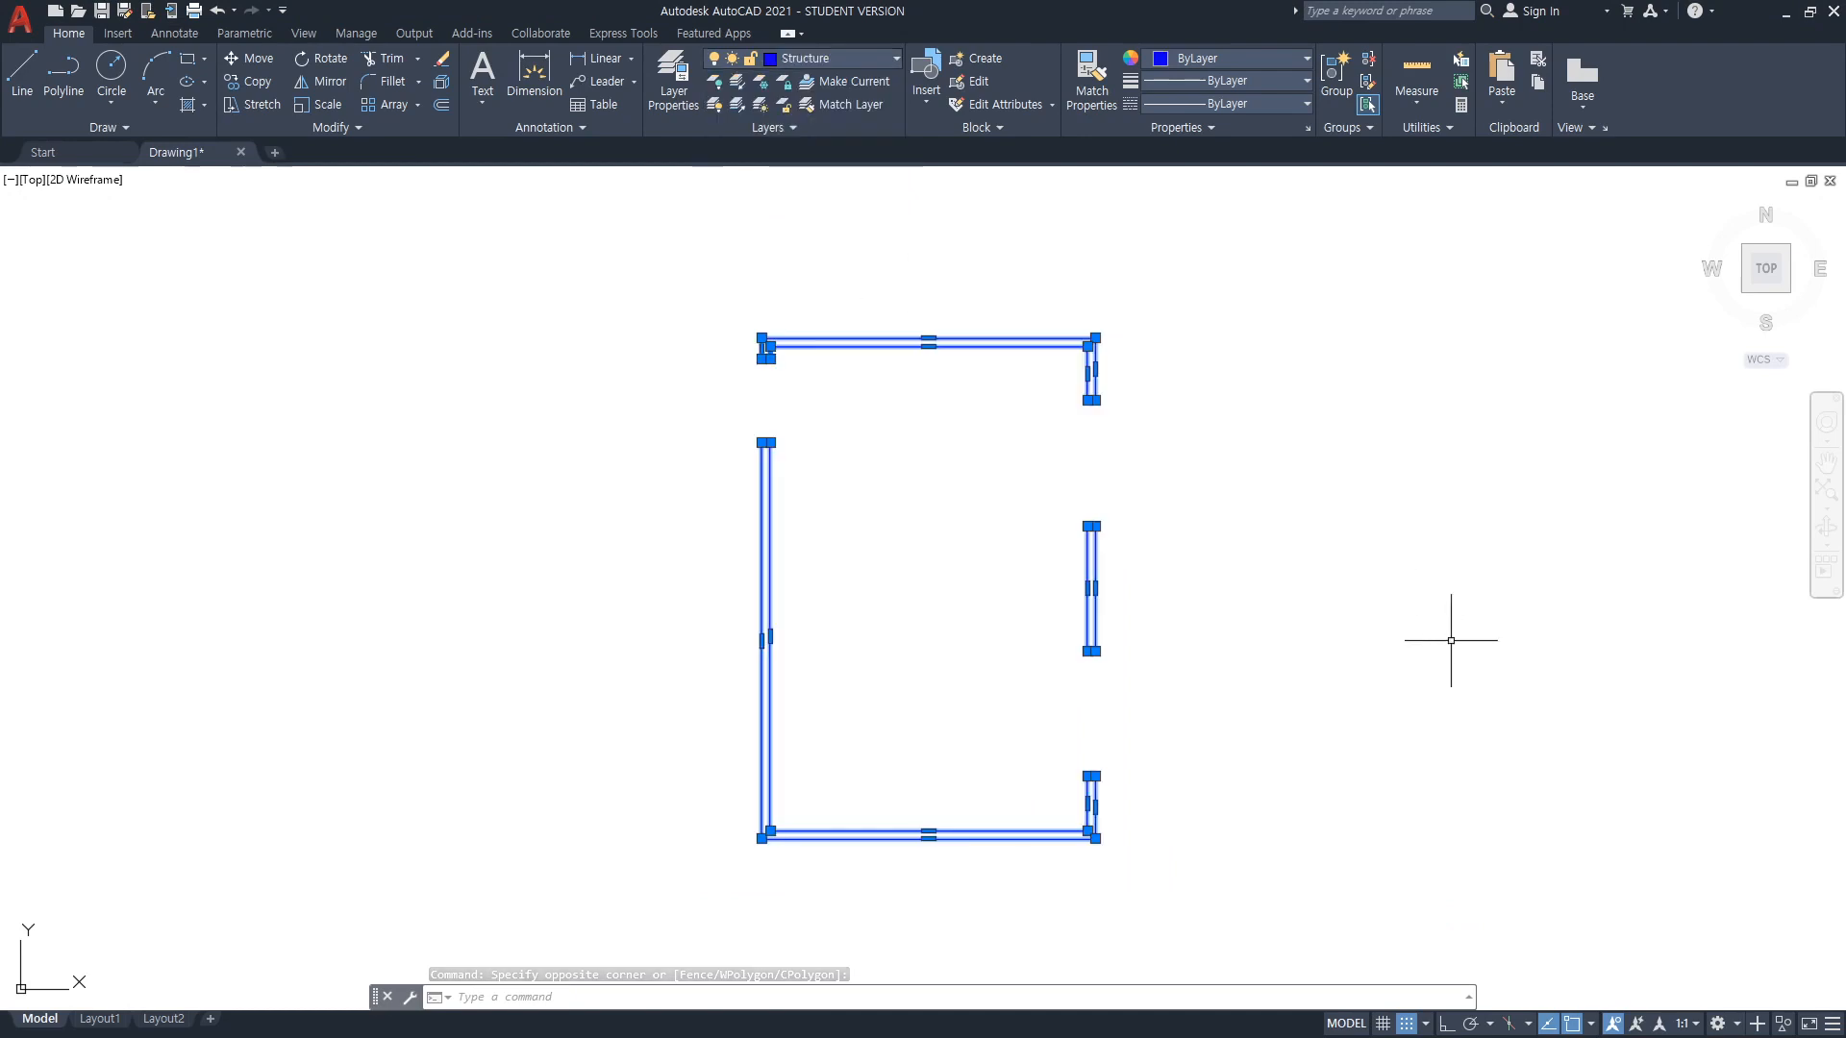
key("Escape")
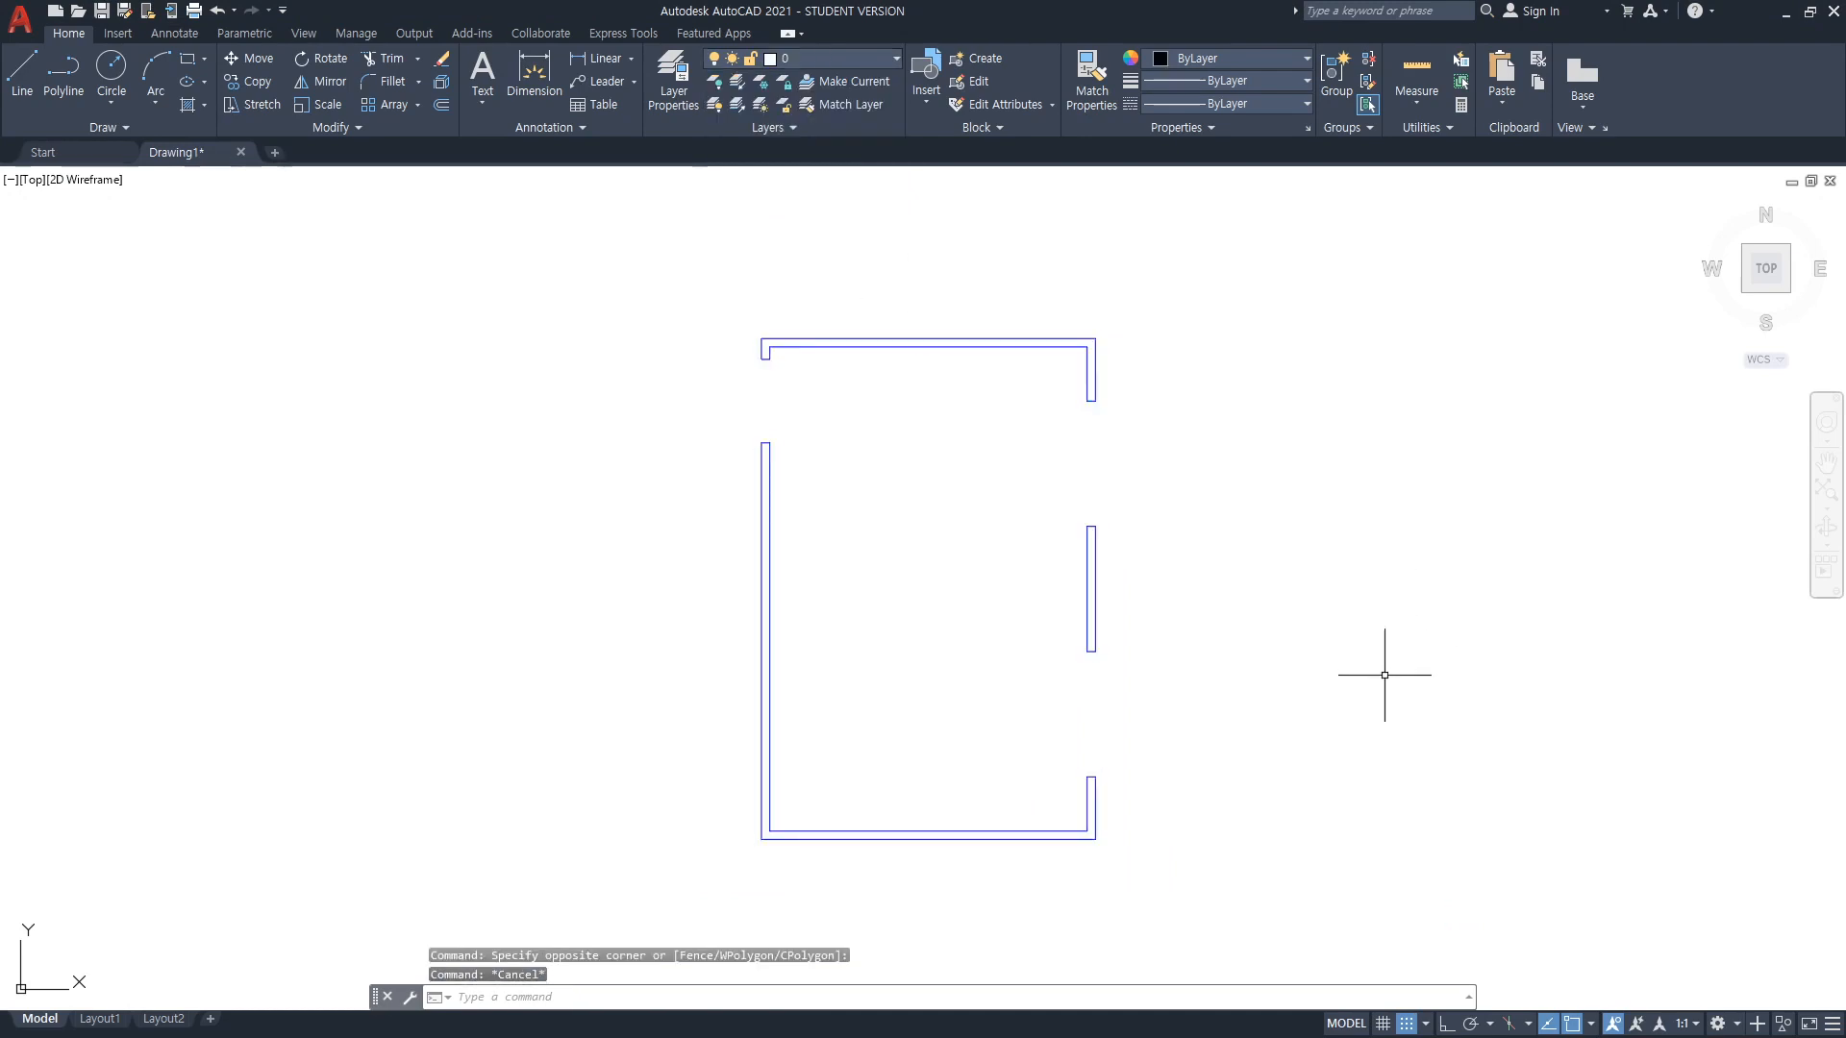
Turn the Dimension, Furniture and Openings layers back on in the Layer Properties Manager
type("la")
key("Return")
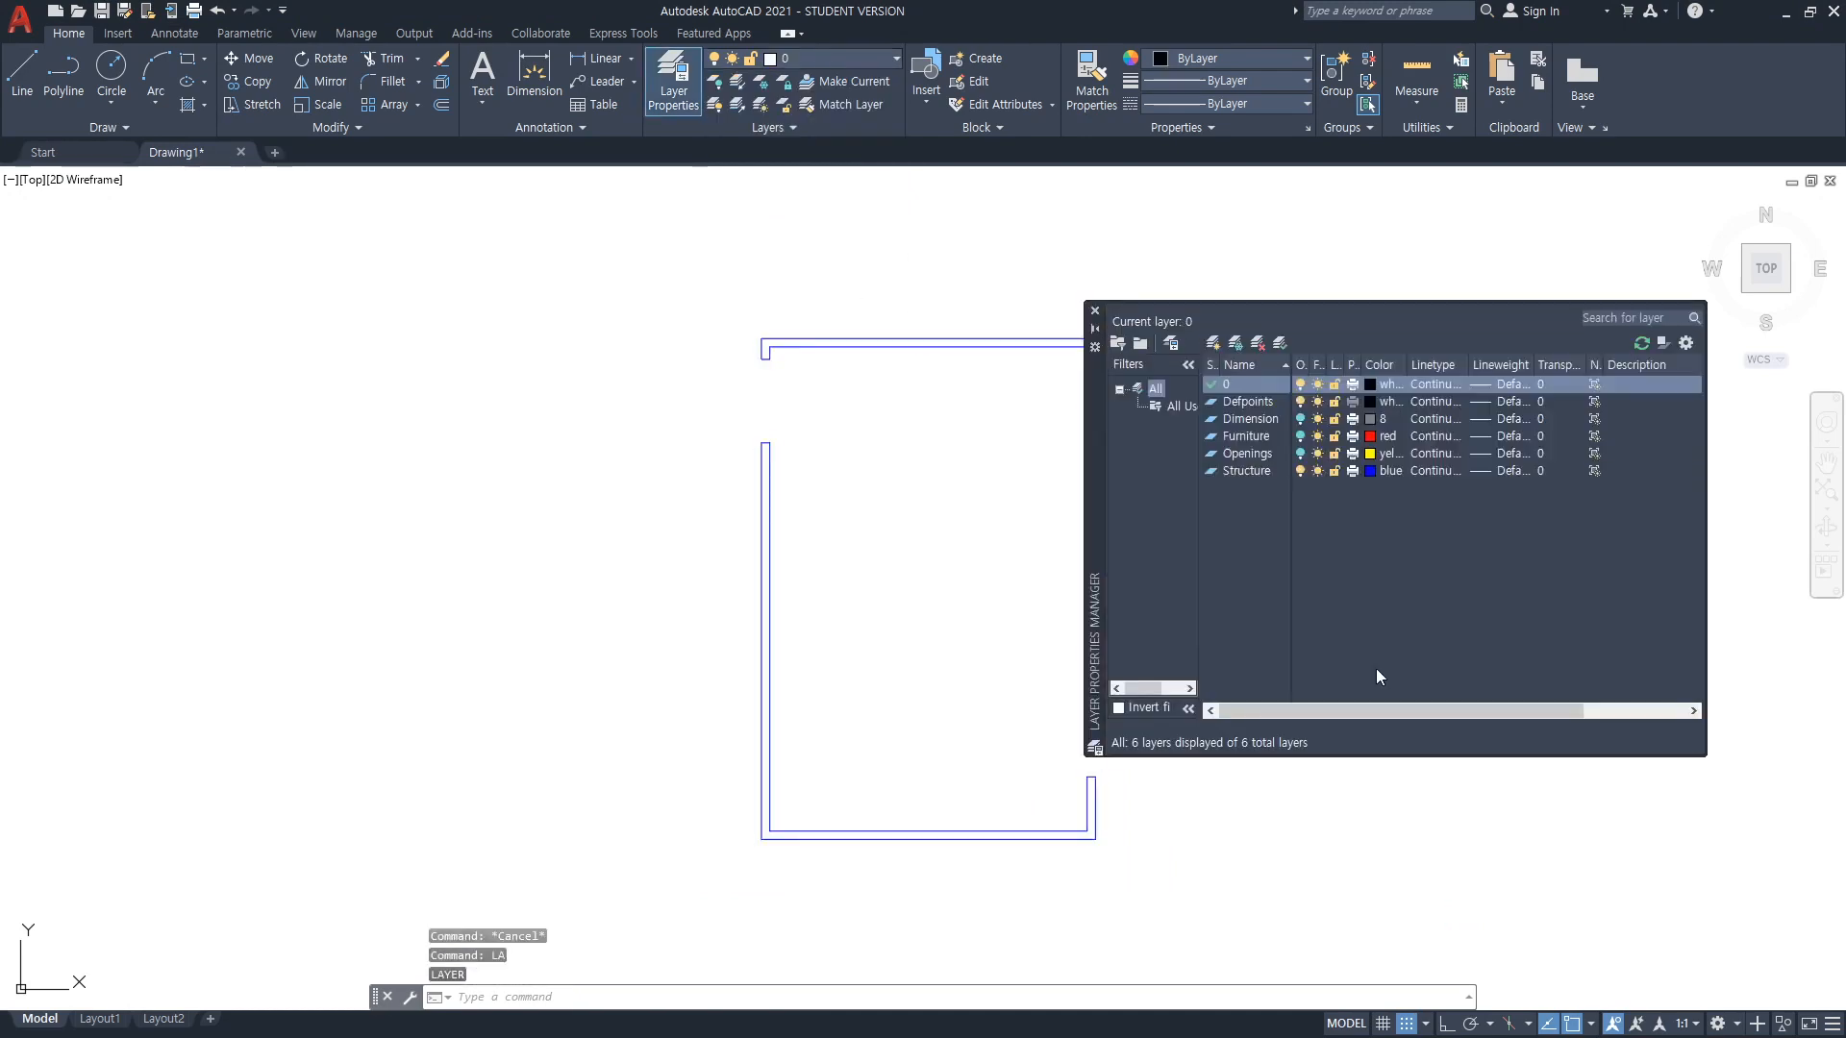
left_click(1300, 419)
left_click(1300, 437)
left_click(1300, 454)
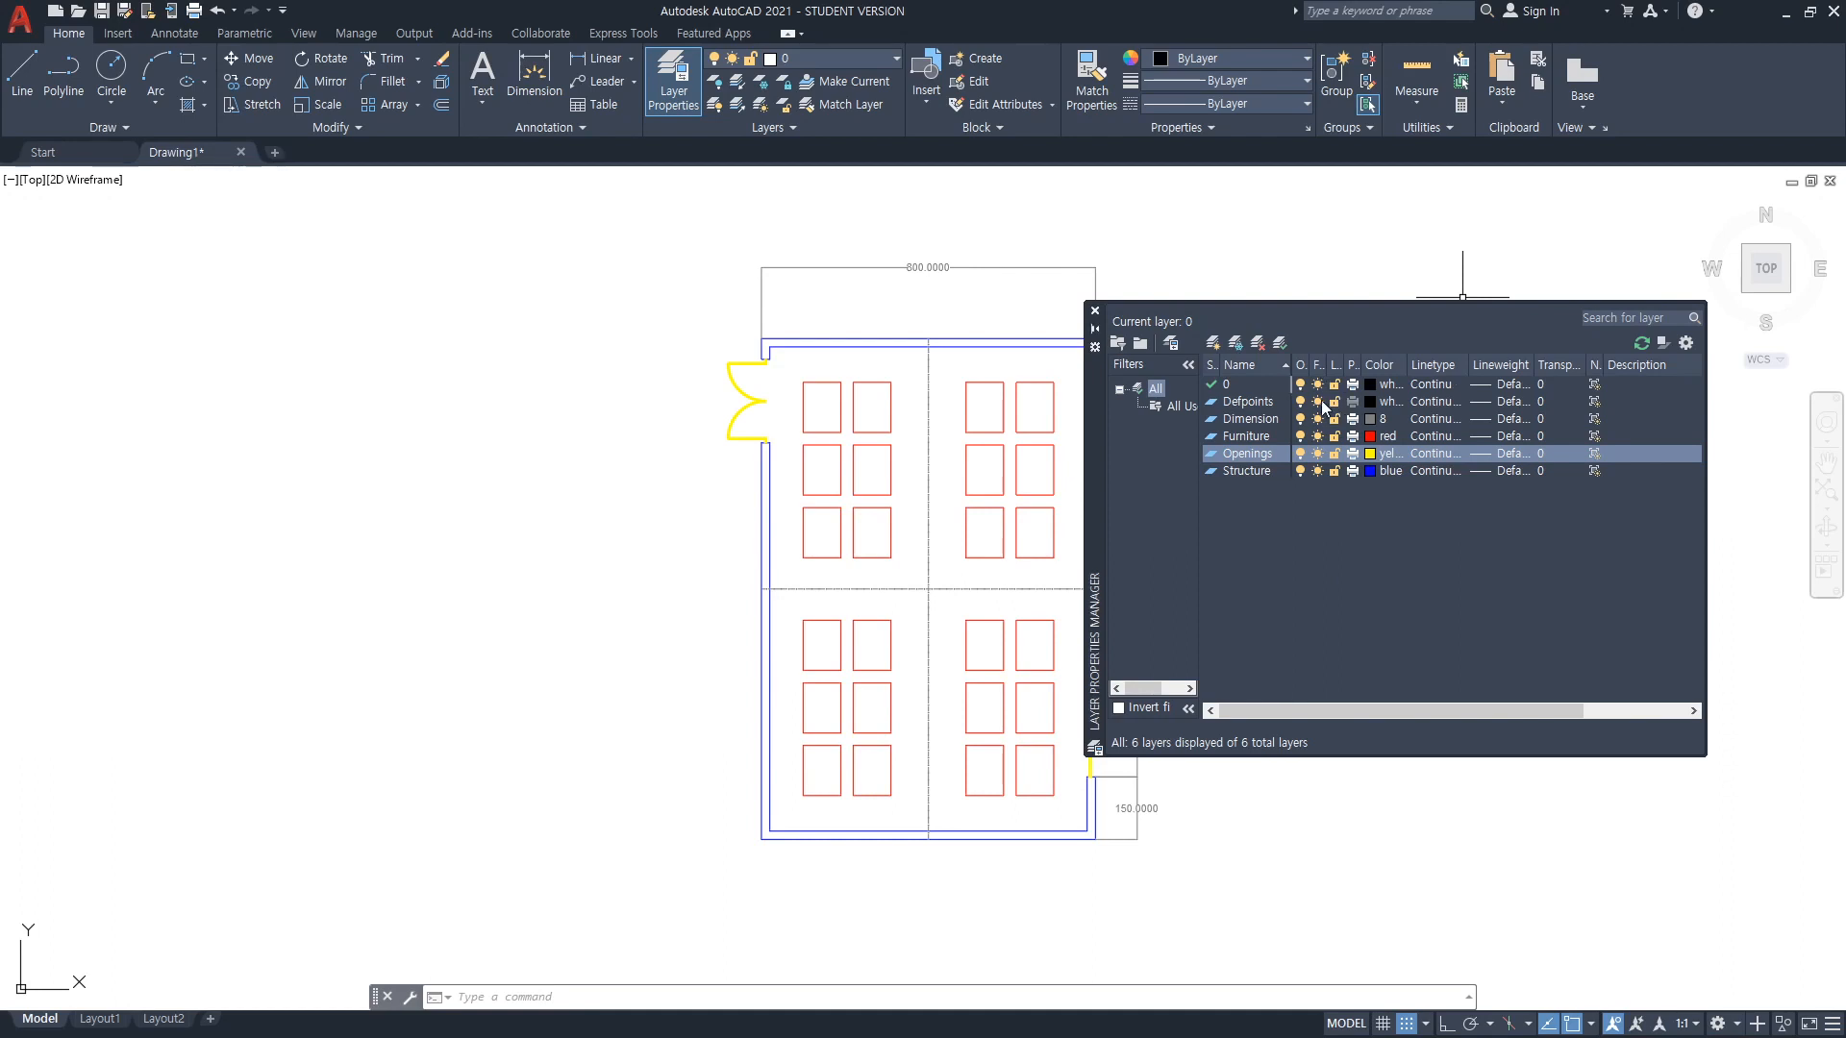
Try freezing the Defpoints, Dimension and Furniture layers, thaw them again and close the Layer Properties Manager
left_click(1318, 402)
left_click(1319, 419)
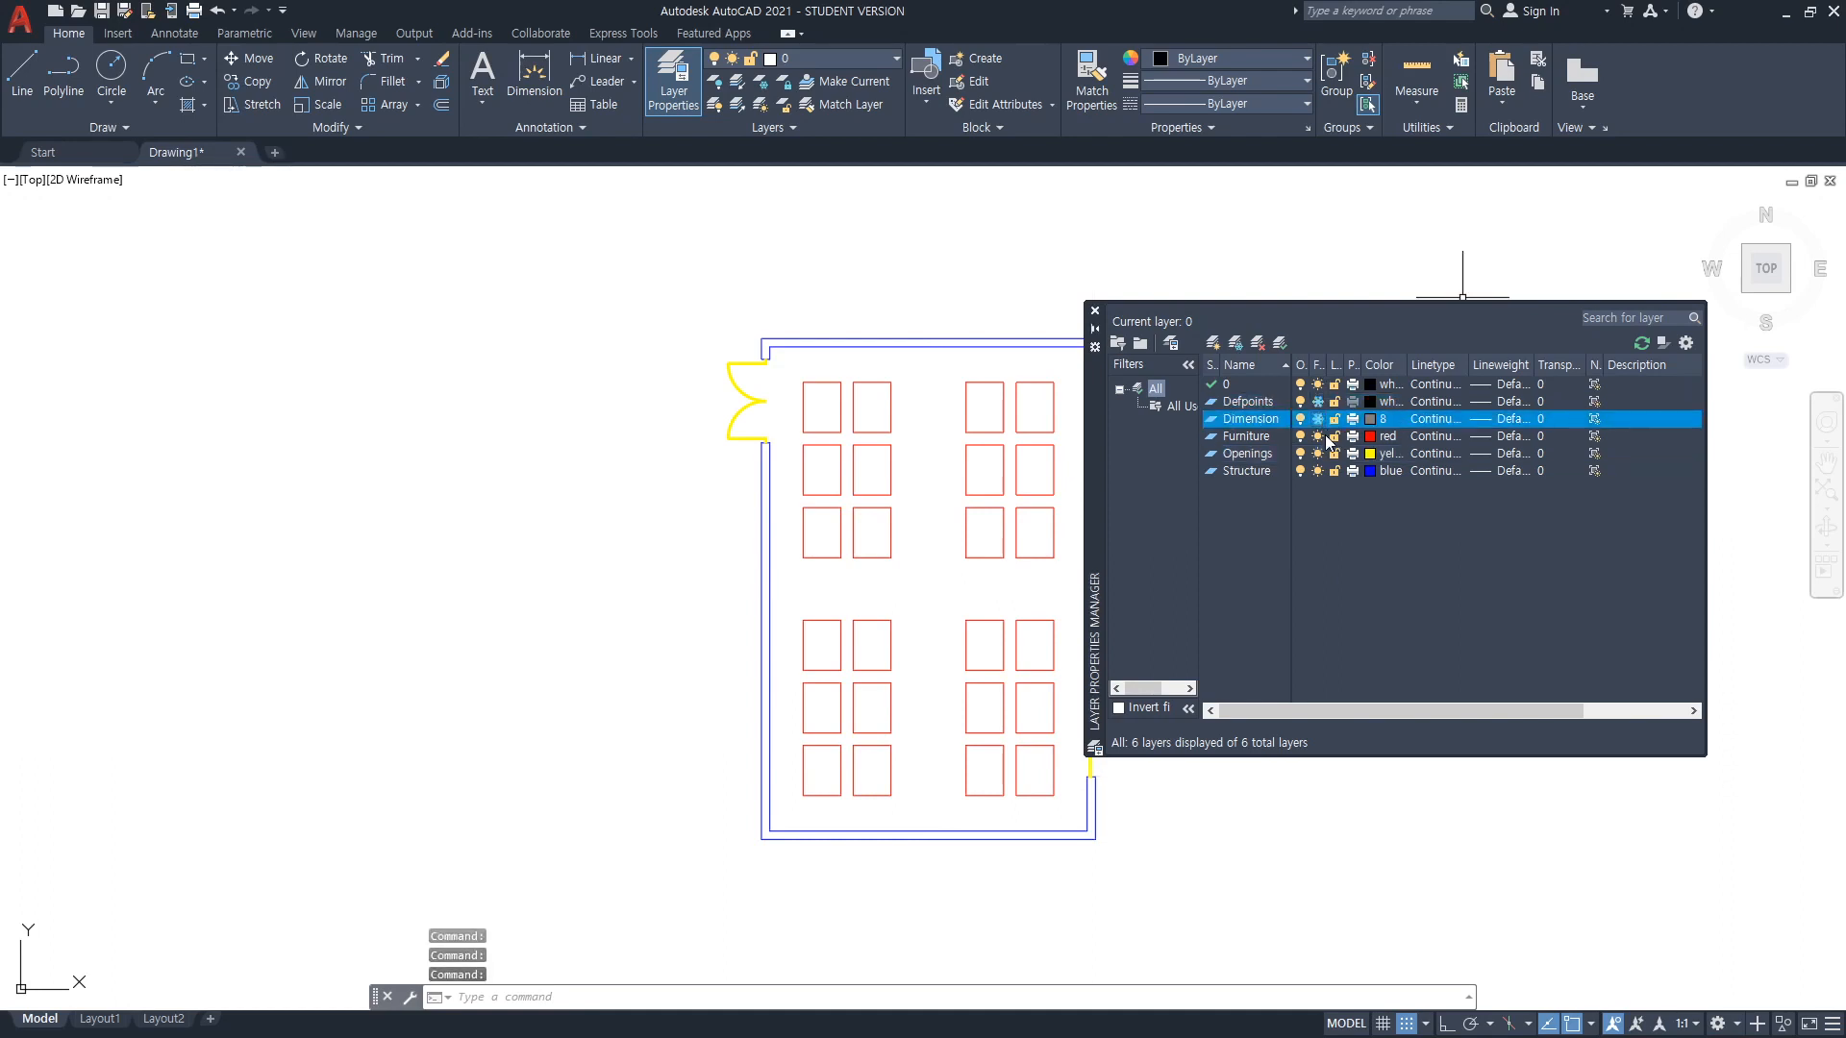
left_click(1323, 437)
left_click(1319, 435)
left_click(1318, 420)
left_click(1317, 402)
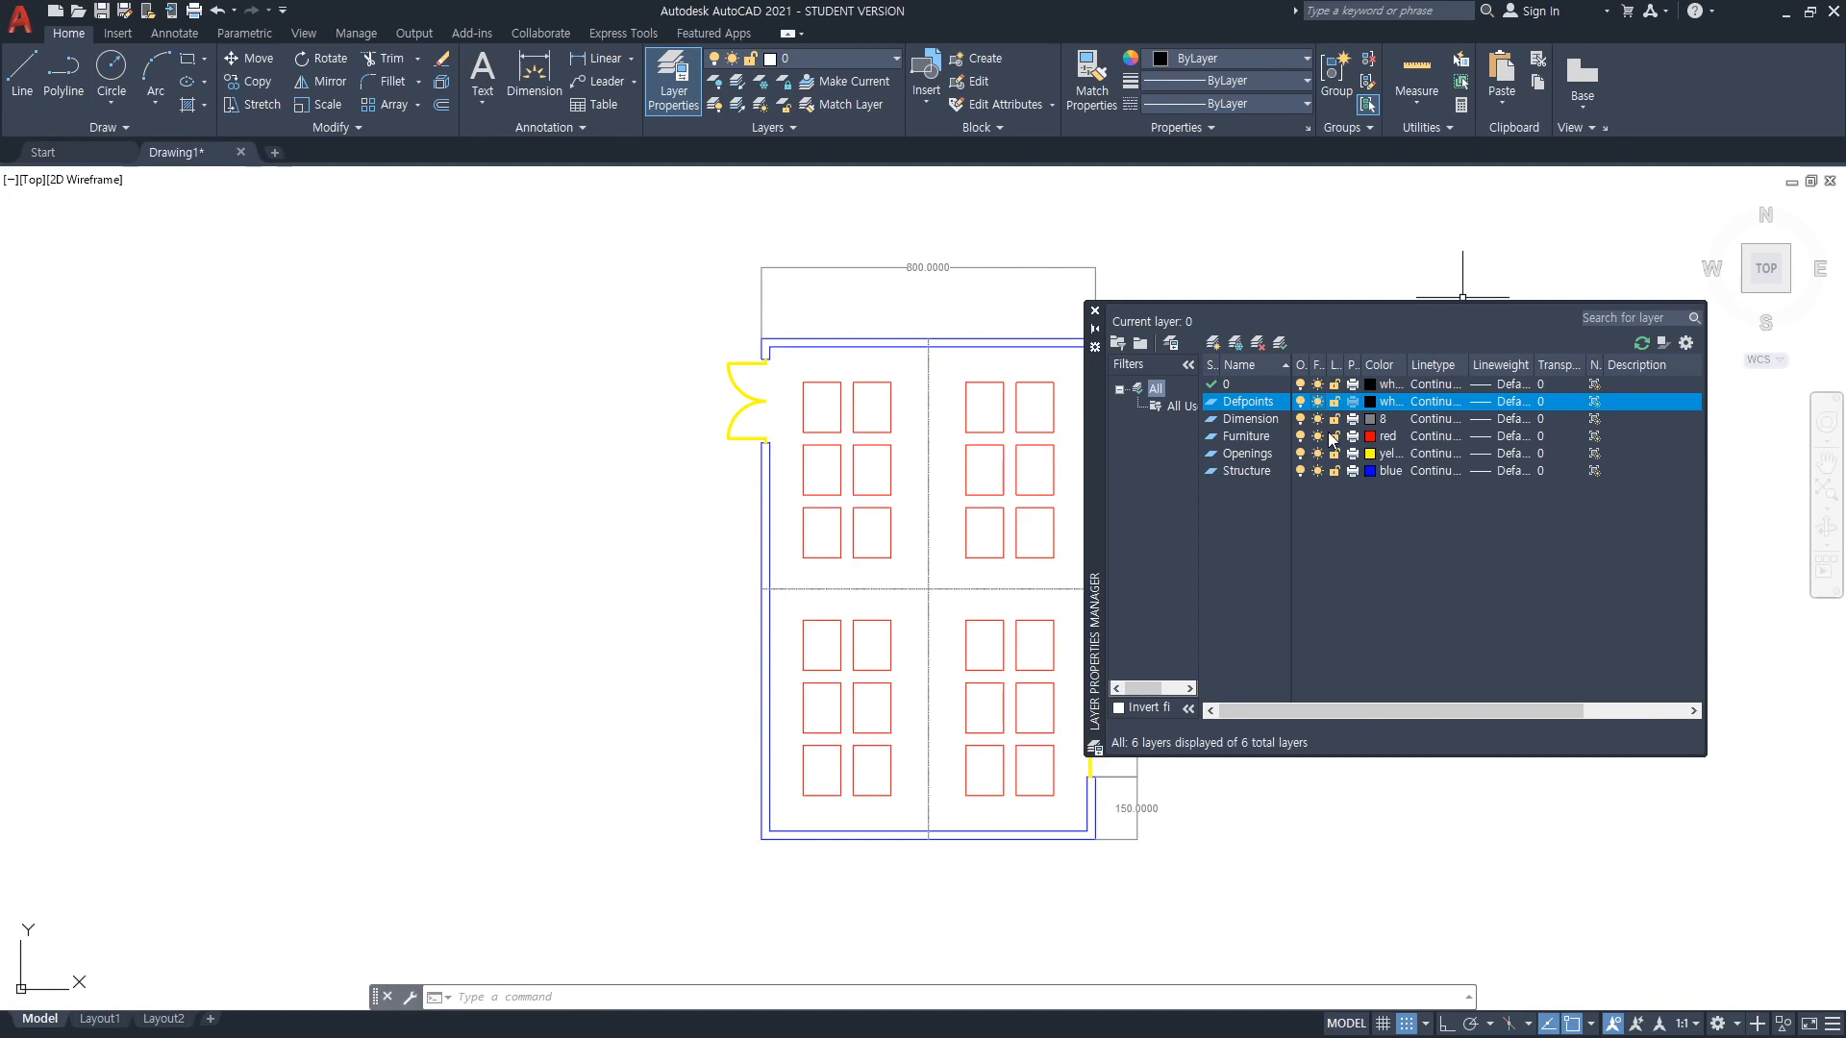
left_click(1094, 310)
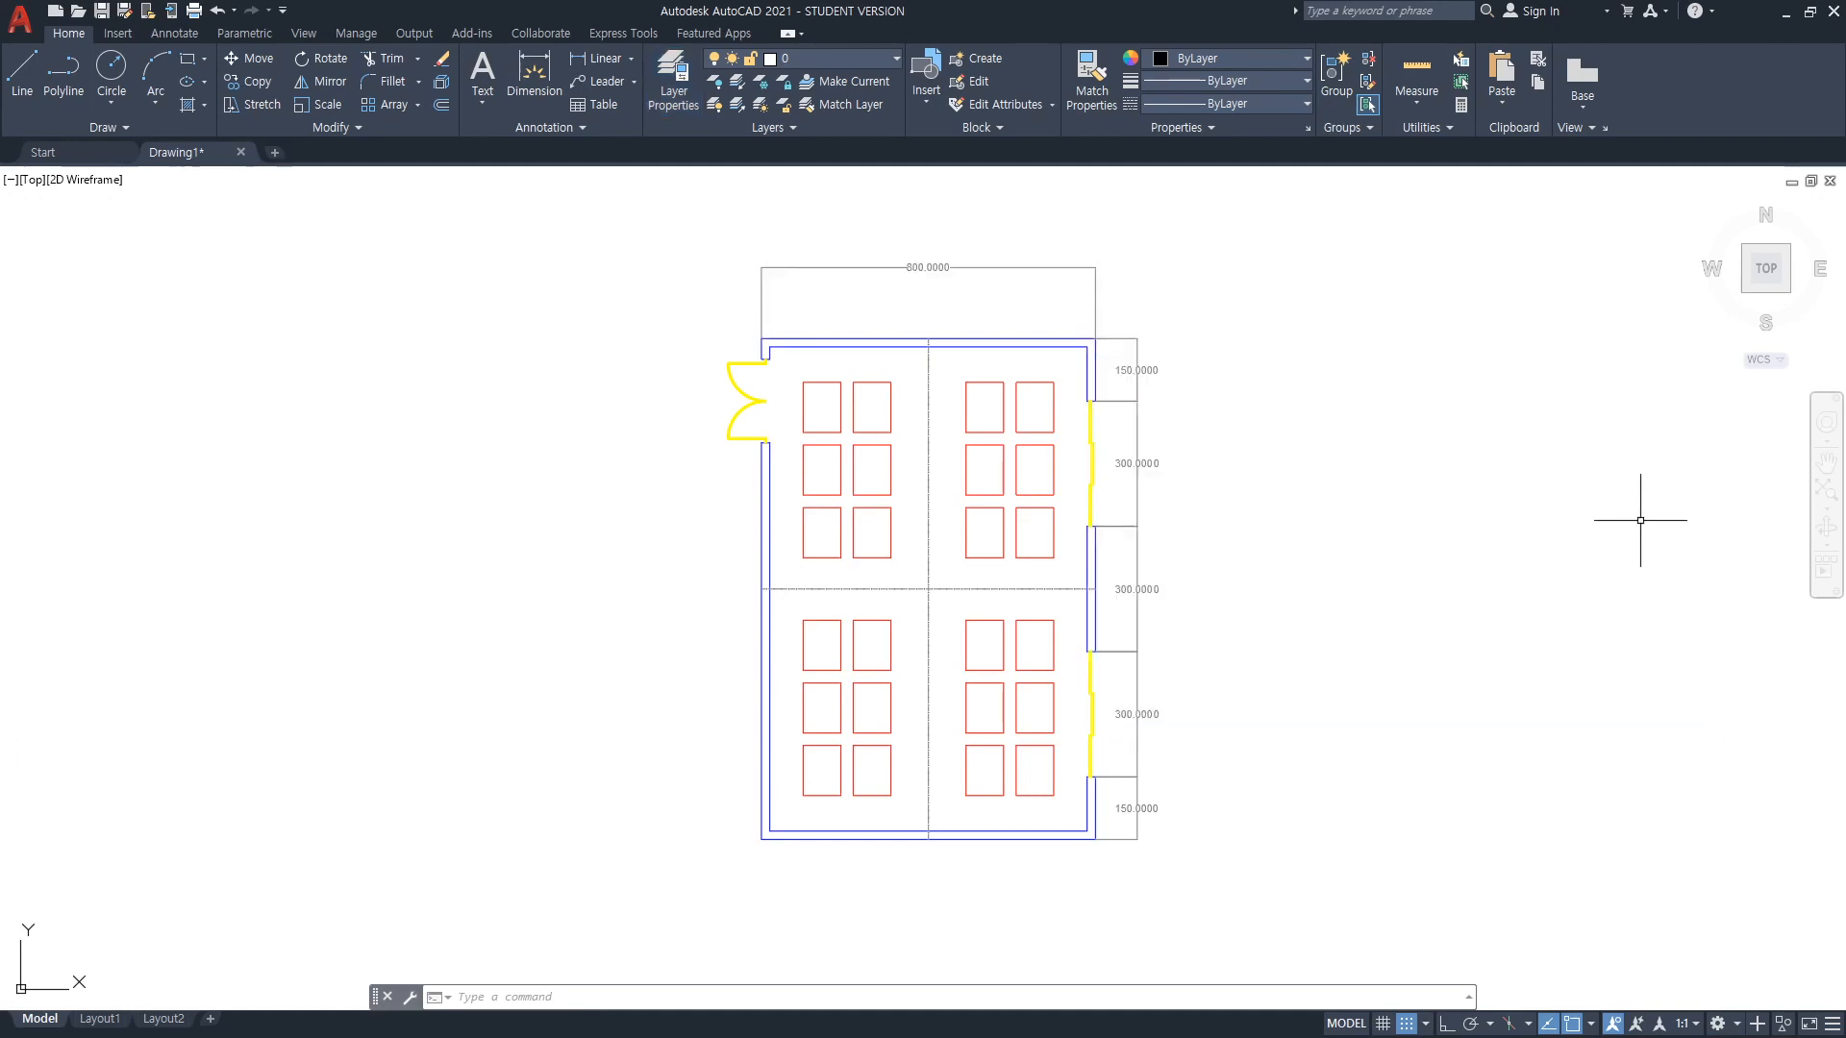